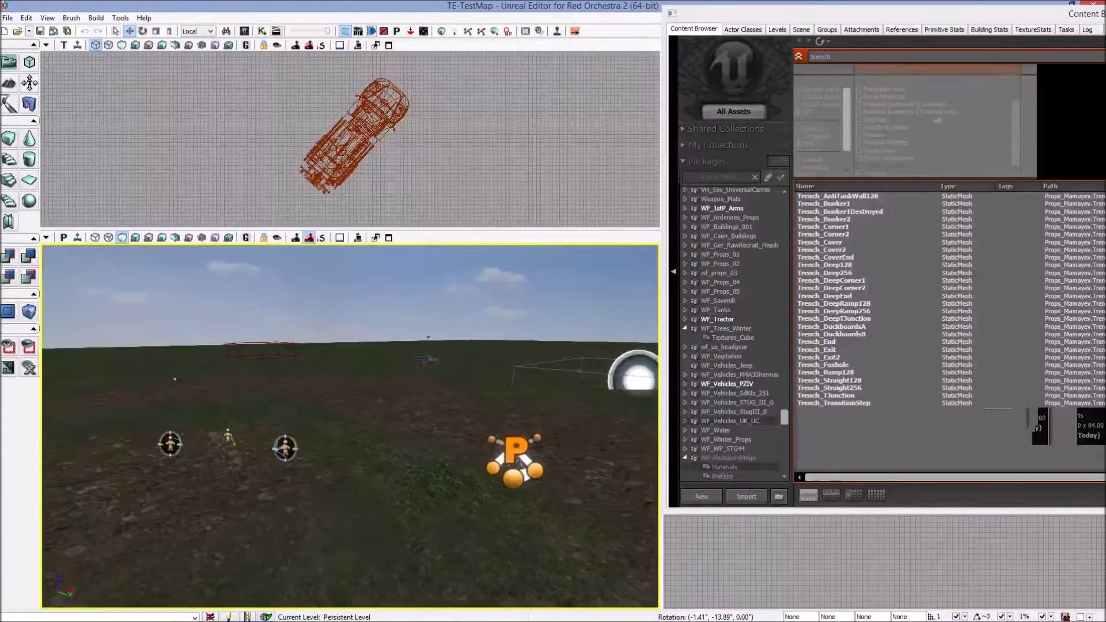
{"action": "right_click_drag", "start_coordinate": [350, 426], "coordinate": [350, 431]}
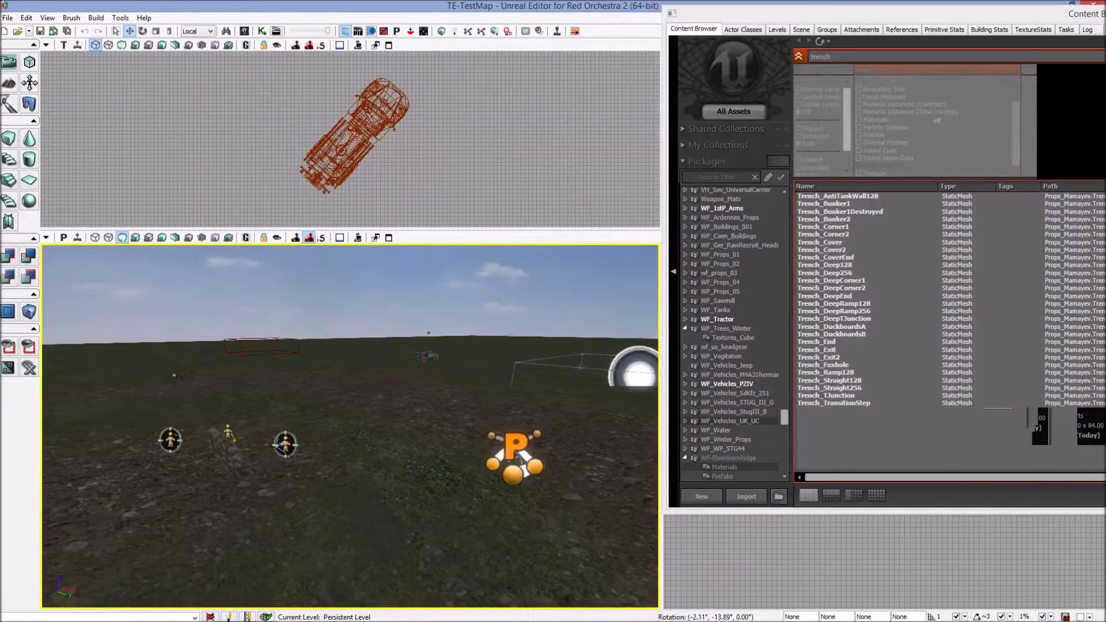
{"action": "right_click_drag", "start_coordinate": [351, 432], "coordinate": [357, 444]}
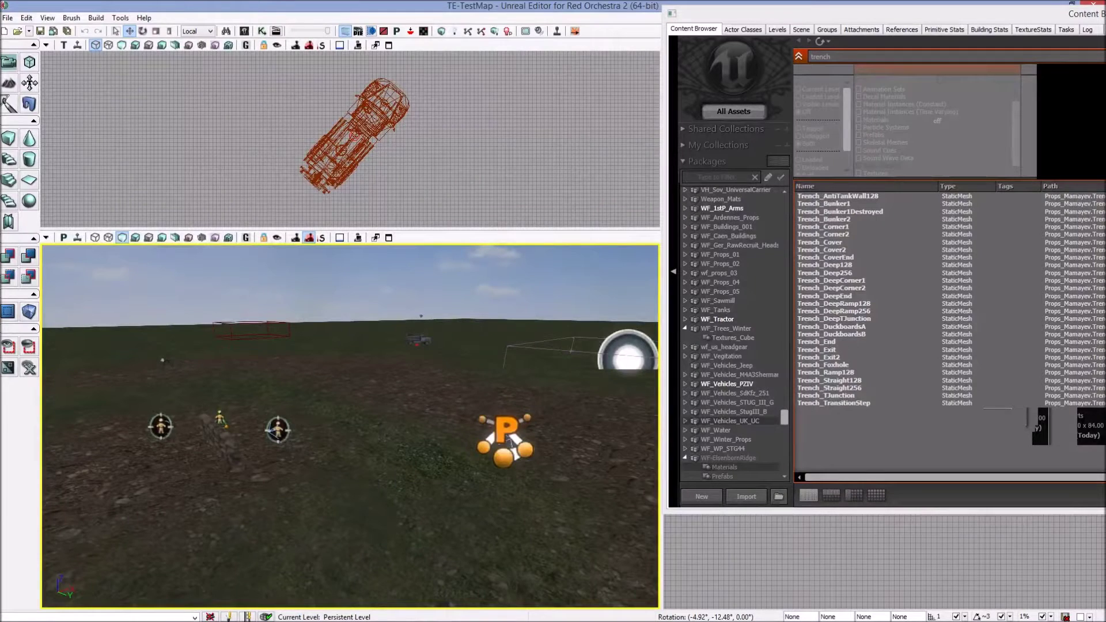
{"action": "right_click_drag", "start_coordinate": [357, 444], "coordinate": [358, 443]}
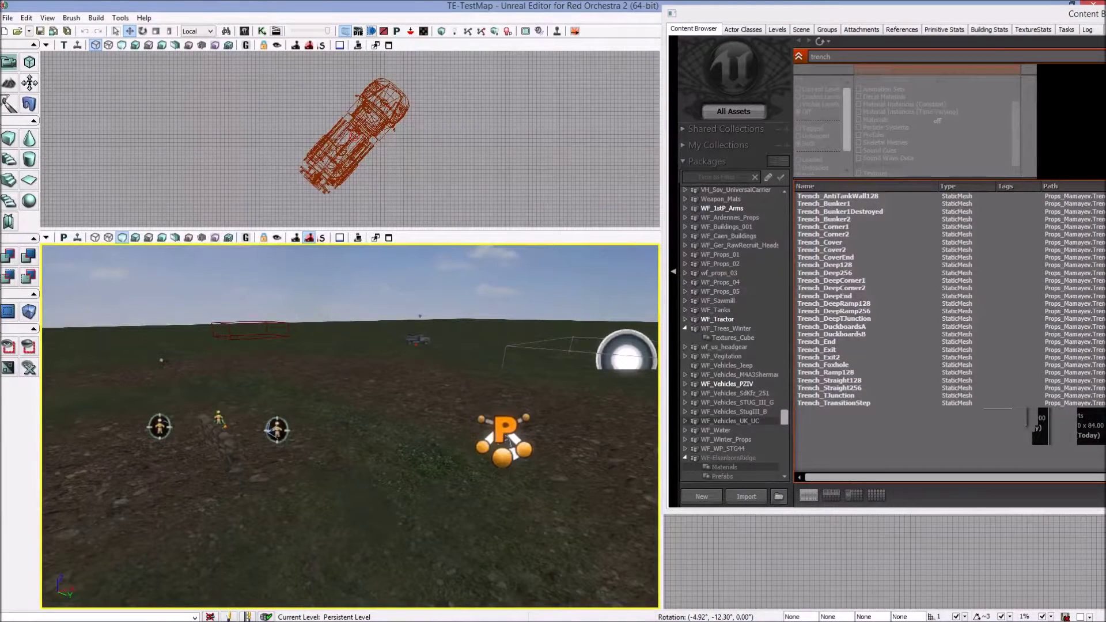
{"action": "right_click_drag", "start_coordinate": [358, 443], "coordinate": [364, 443]}
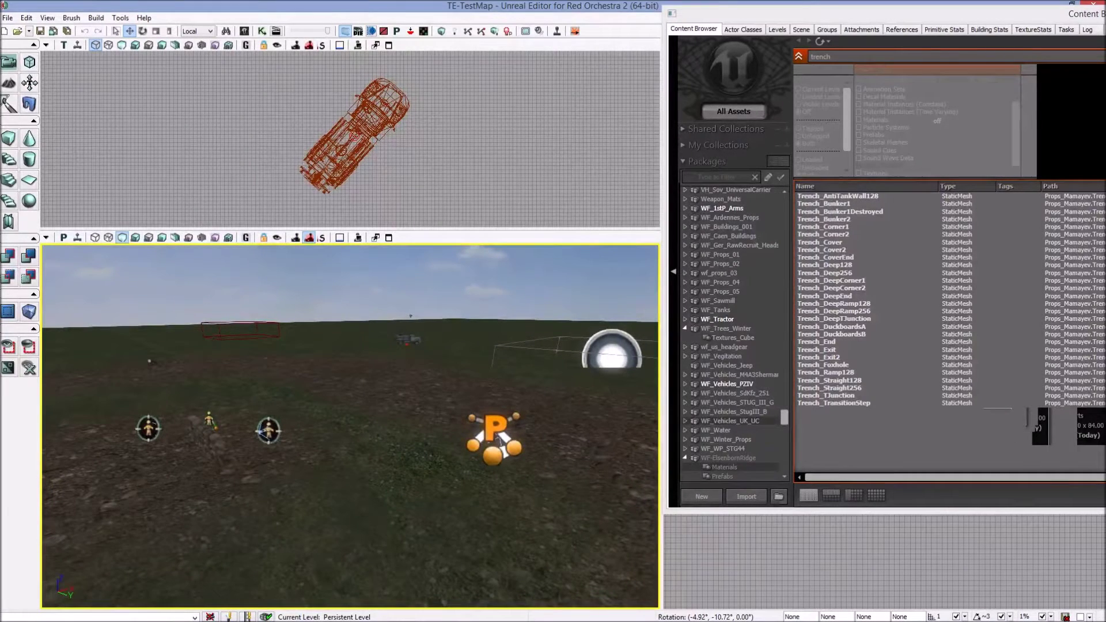
{"action": "right_click_drag", "start_coordinate": [364, 444], "coordinate": [334, 463]}
{"action": "key", "text": "w"}
{"action": "key", "text": "s"}
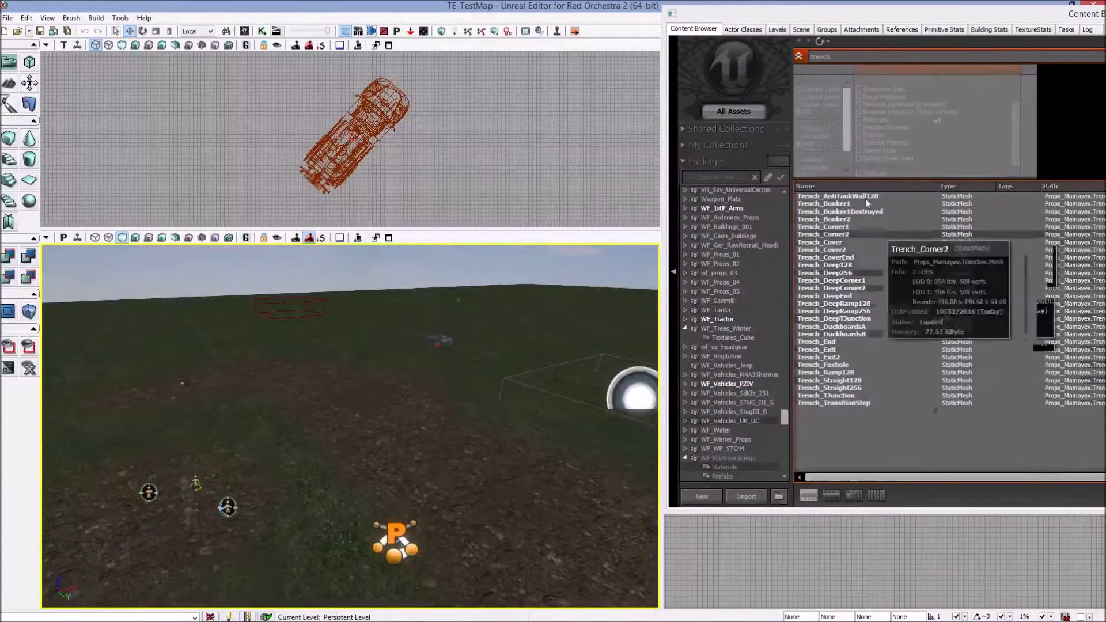
- Show the trench static meshes as thumbnails and browse the pieces with the Content Browser moved fully into view
{"action": "scroll", "coordinate": [692, 405], "scroll_direction": "down", "scroll_amount": 1}
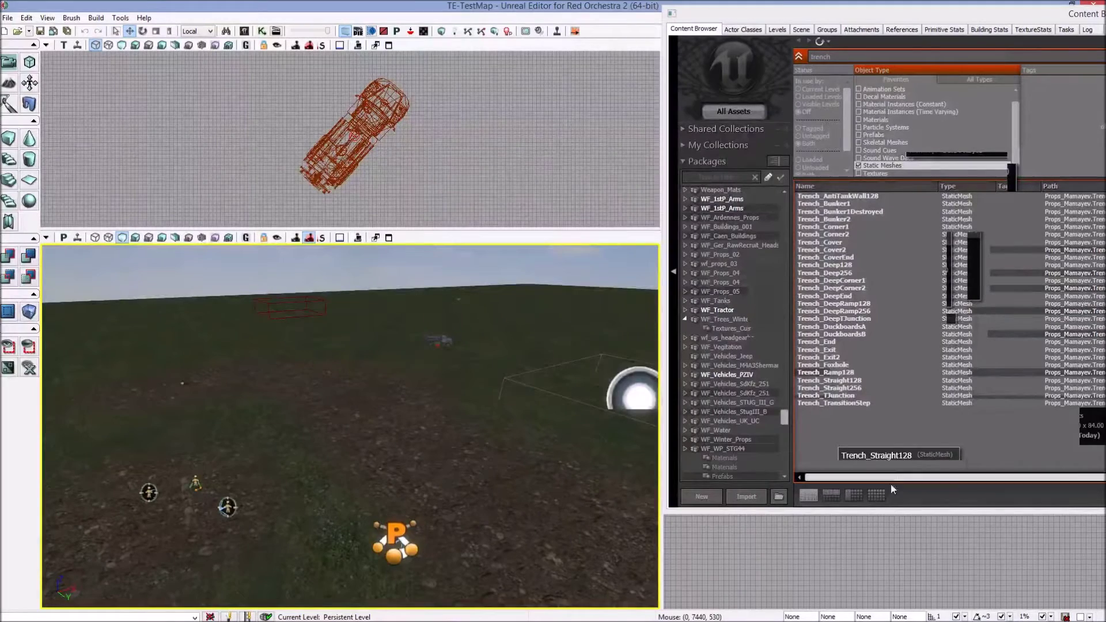
{"action": "left_click", "coordinate": [876, 495]}
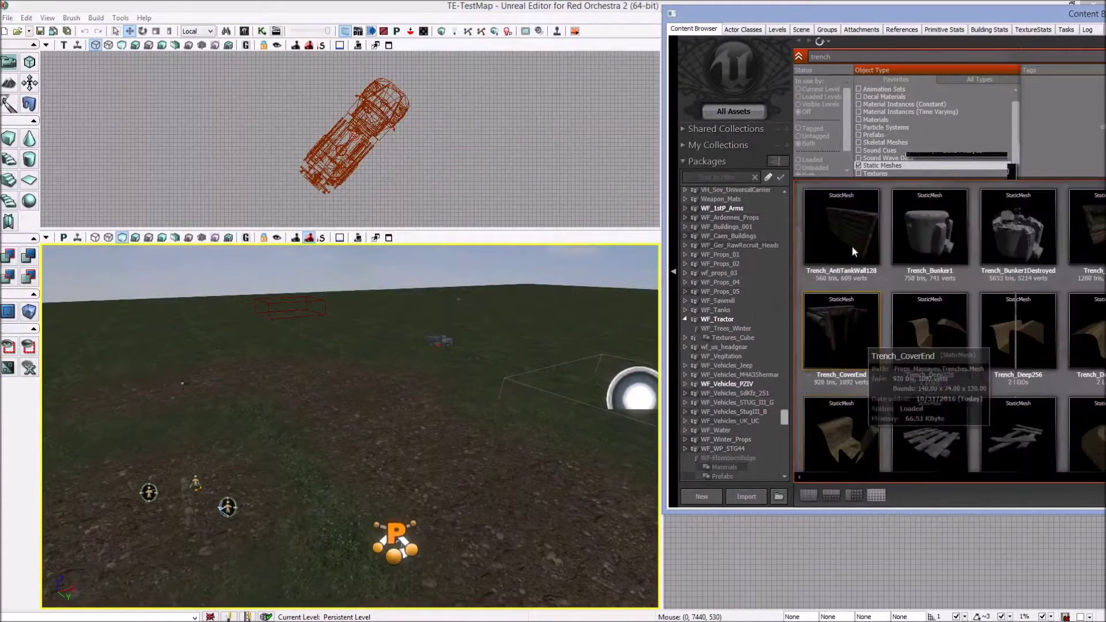
{"action": "left_click_drag", "start_coordinate": [859, 11], "coordinate": [622, 49]}
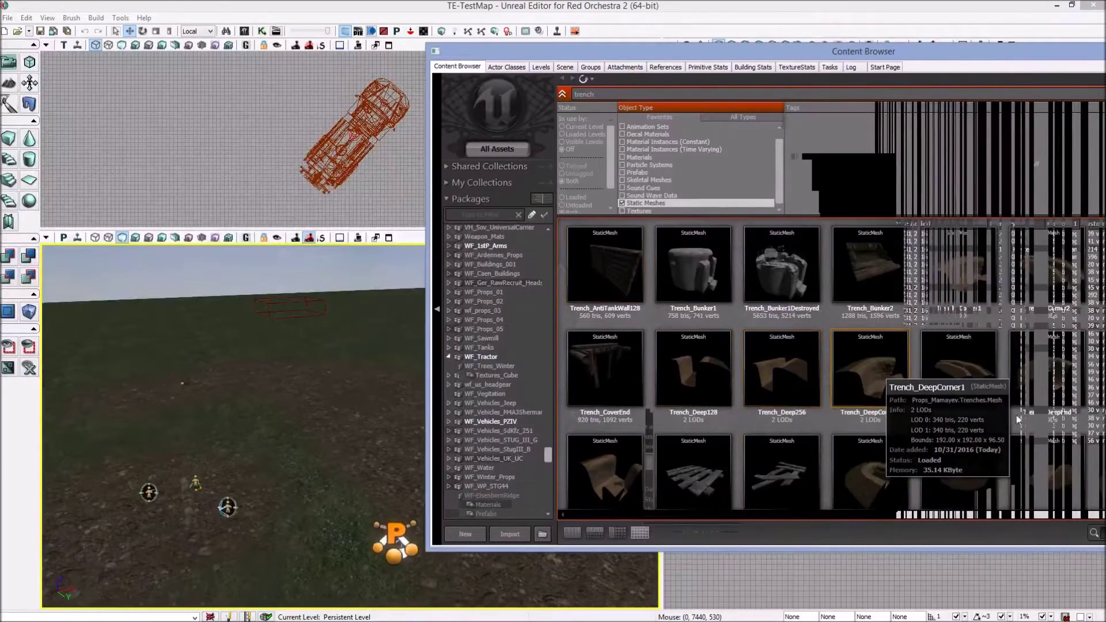
{"action": "scroll", "coordinate": [935, 402], "scroll_direction": "down", "scroll_amount": 1}
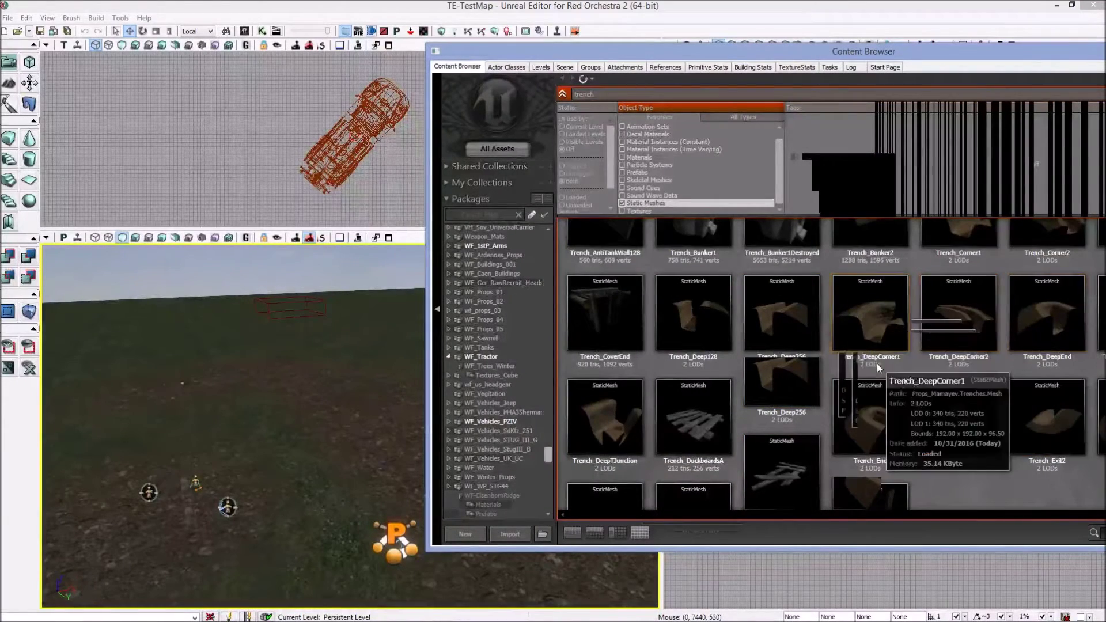
{"action": "scroll", "coordinate": [880, 361], "scroll_direction": "down", "scroll_amount": 1}
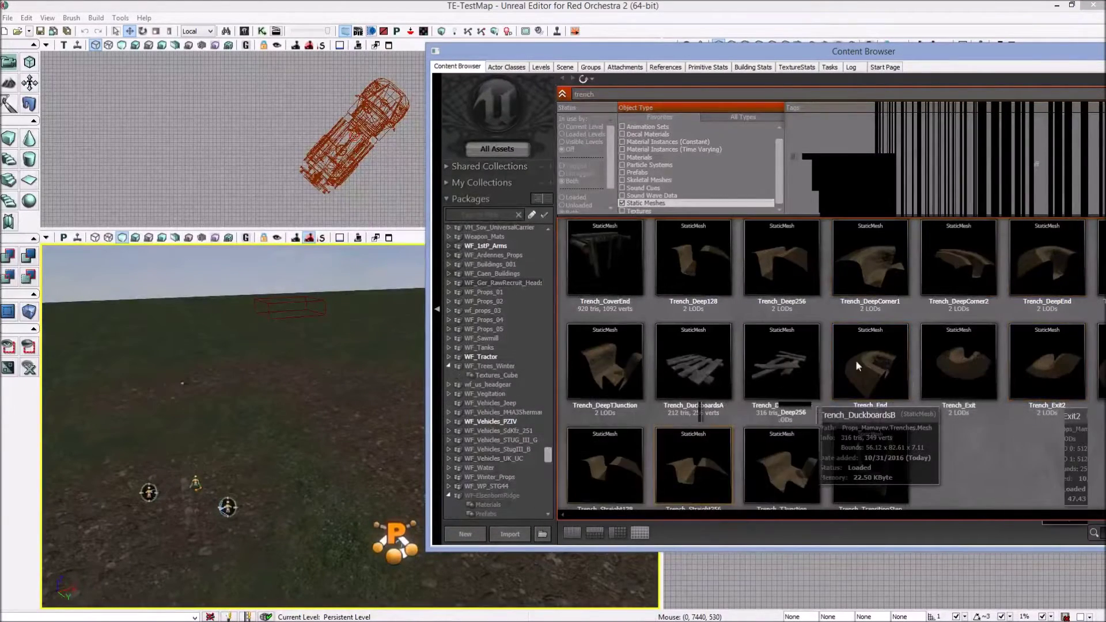
{"action": "scroll", "coordinate": [927, 358], "scroll_direction": "down", "scroll_amount": 1}
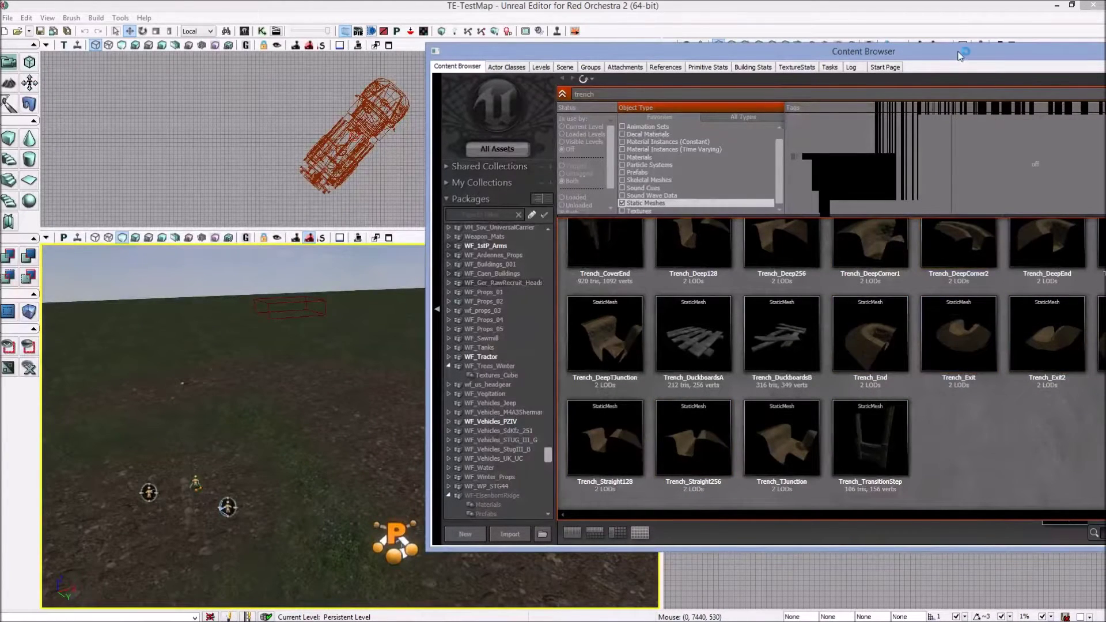
{"action": "left_click_drag", "start_coordinate": [959, 56], "coordinate": [752, 70]}
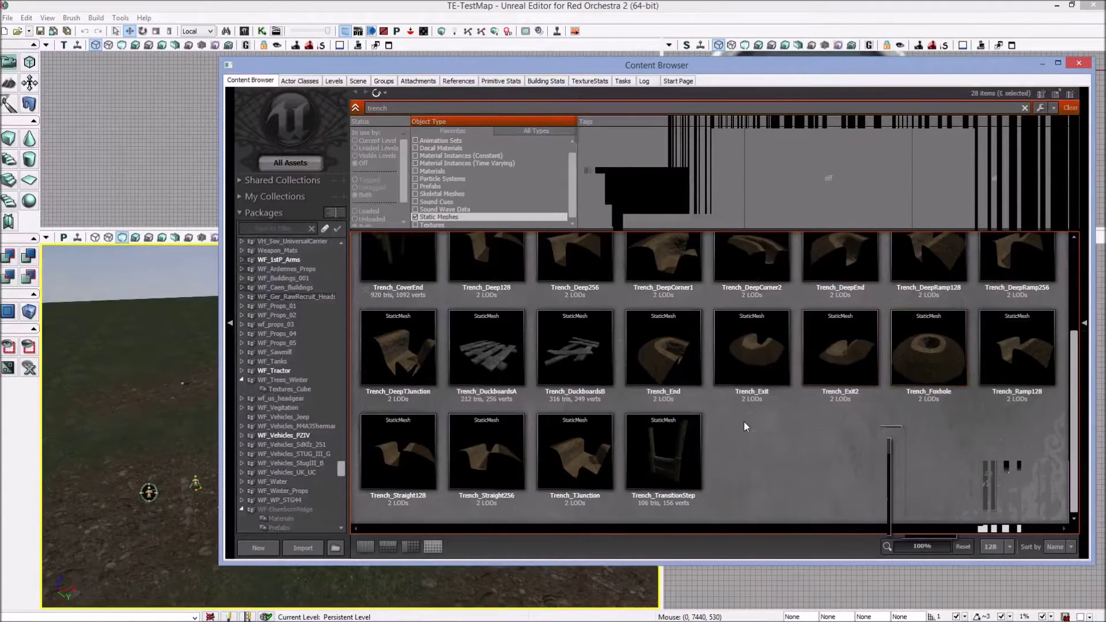
- Place a Trench_Straight128 static mesh on the open dirt area of the terrain
{"action": "left_click", "coordinate": [397, 455]}
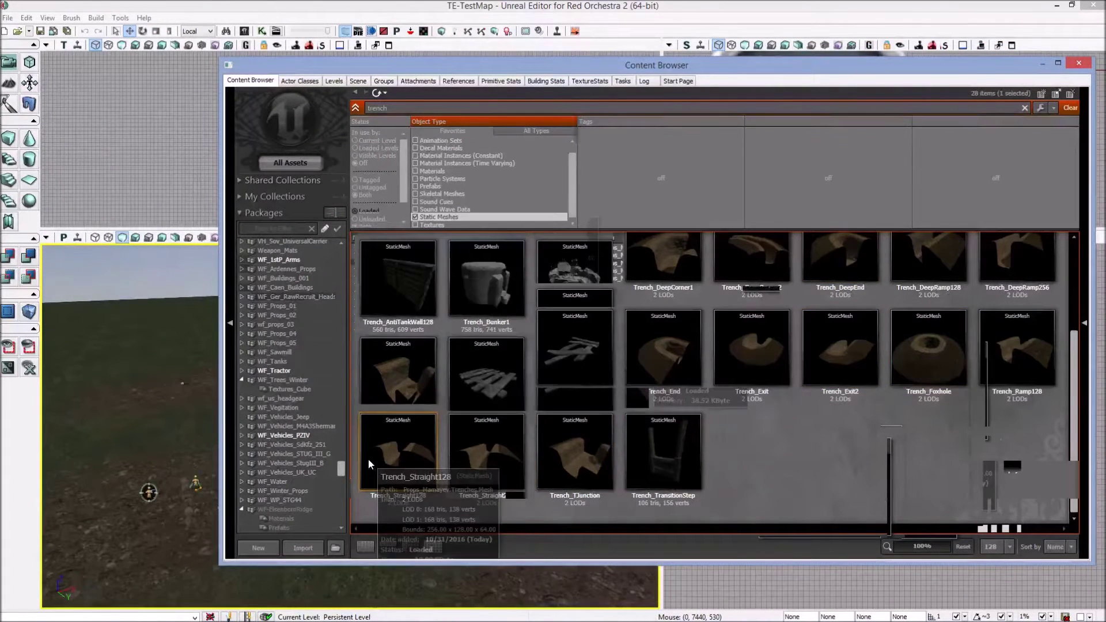
{"action": "left_click_drag", "start_coordinate": [398, 72], "coordinate": [854, 69]}
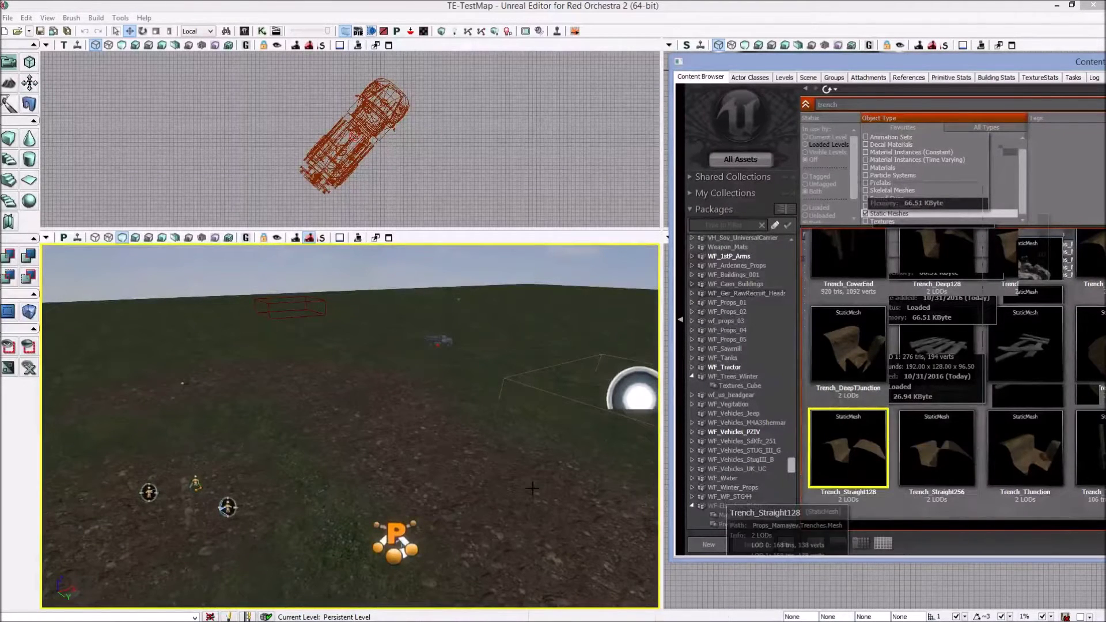
{"action": "mouse_move", "coordinate": [524, 497]}
{"action": "right_mouse_down"}
{"action": "mouse_move", "coordinate": [533, 516]}
{"action": "mouse_move", "coordinate": [542, 504]}
{"action": "right_mouse_up"}
{"action": "key", "text": "w"}
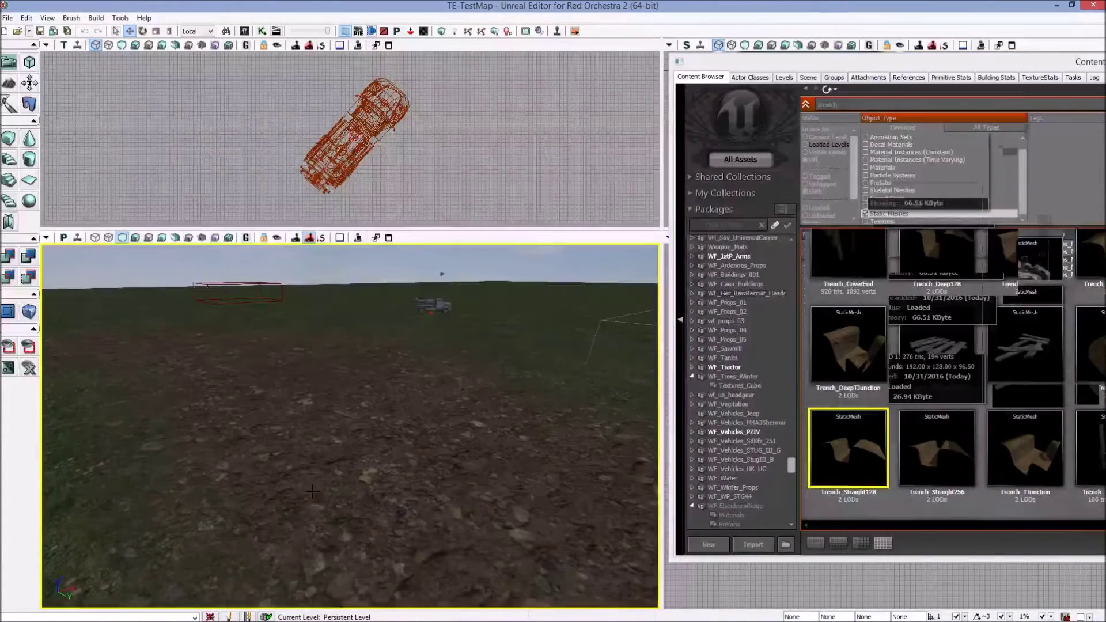
{"action": "left_click", "coordinate": [330, 459]}
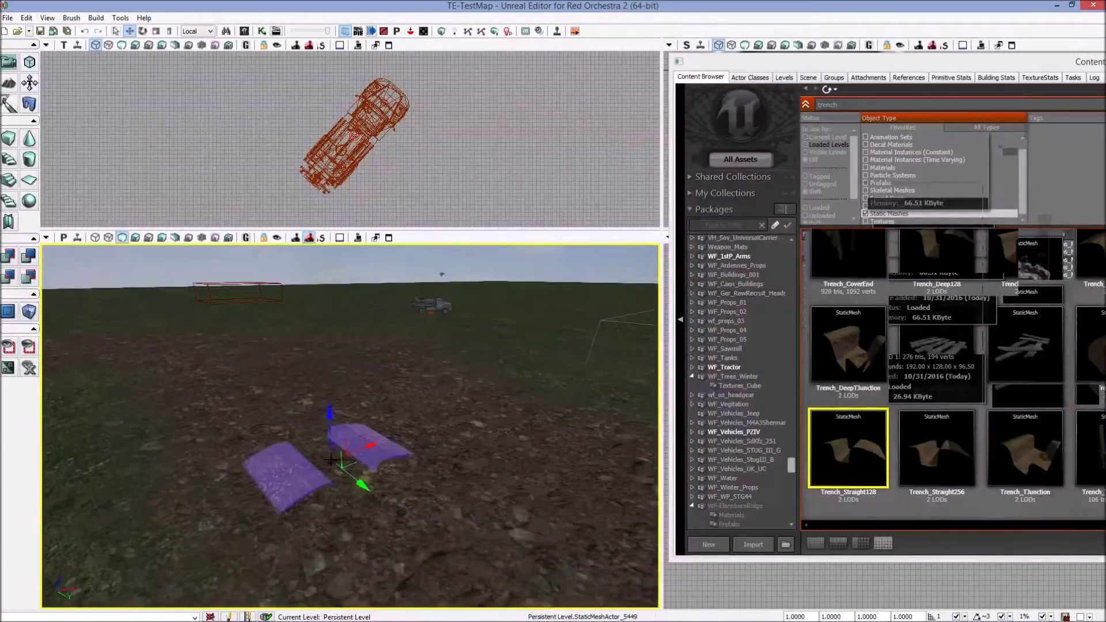
{"action": "left_click_drag", "start_coordinate": [440, 481], "coordinate": [408, 477]}
{"action": "mouse_move", "coordinate": [408, 477]}
{"action": "right_mouse_down"}
{"action": "mouse_move", "coordinate": [441, 519]}
{"action": "mouse_move", "coordinate": [449, 509]}
{"action": "mouse_move", "coordinate": [419, 492]}
{"action": "right_mouse_up"}
{"action": "left_click_drag", "start_coordinate": [389, 479], "coordinate": [385, 476]}
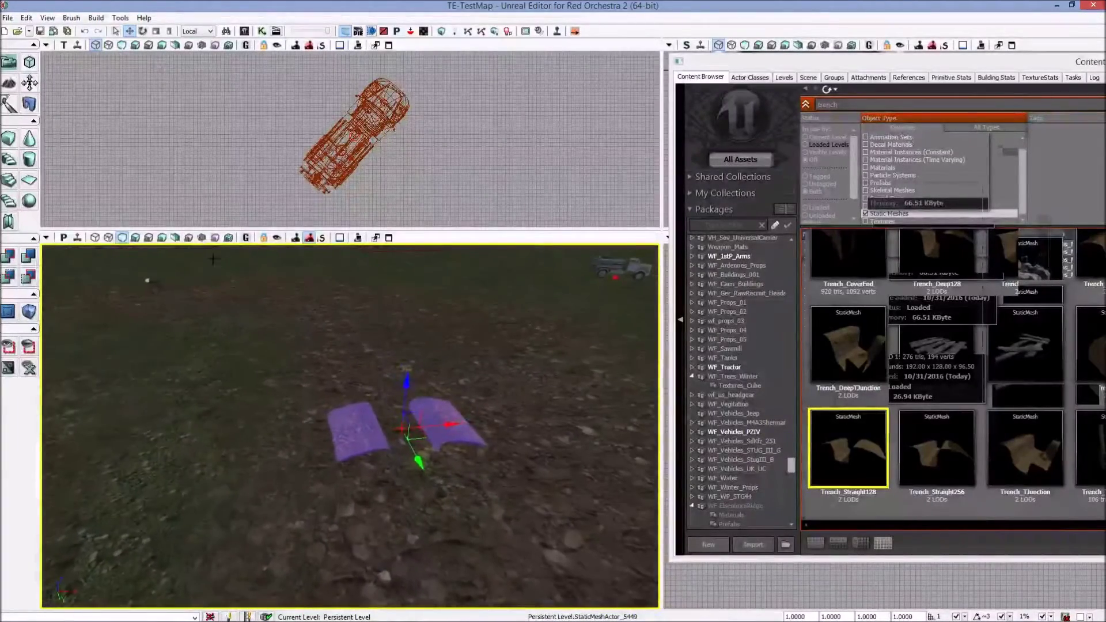
- Open the terrain editing tools for Terrain_0 with the placed trench piece in view
{"action": "left_click", "coordinate": [12, 83]}
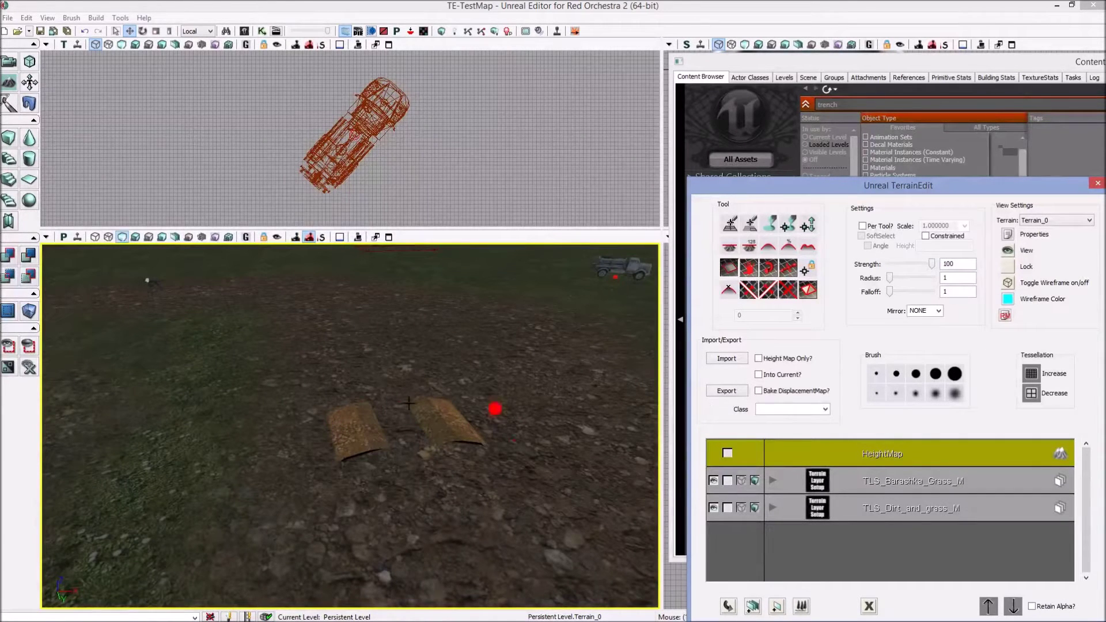
{"action": "right_click_drag", "start_coordinate": [438, 440], "coordinate": [423, 458]}
{"action": "left_click_drag", "start_coordinate": [396, 551], "coordinate": [450, 425]}
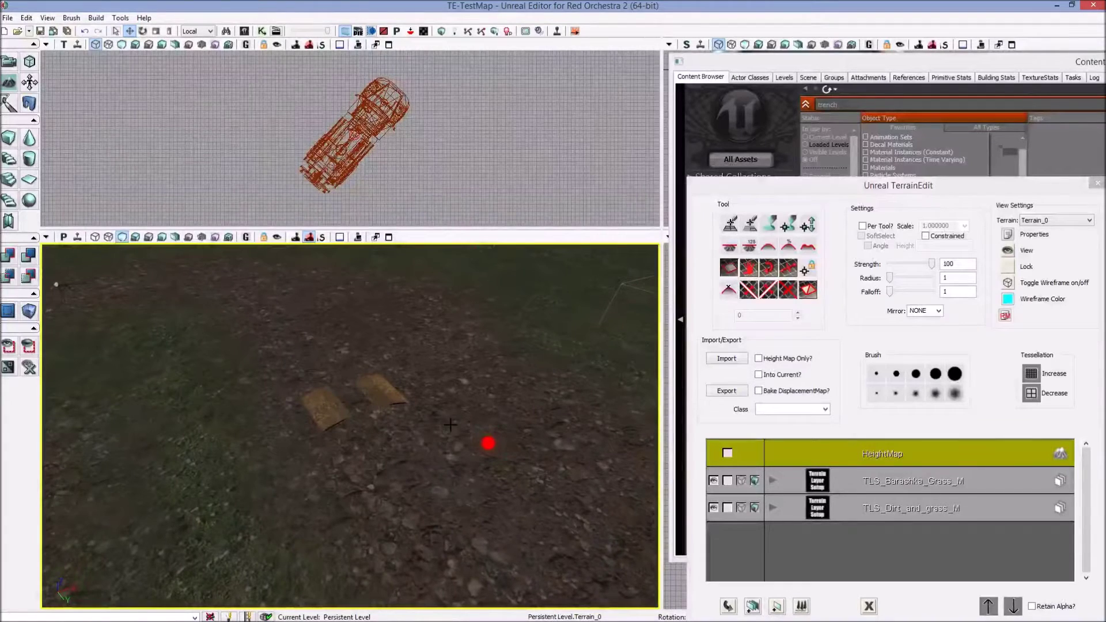
- Cut a test hole in the terrain around the trench piece and inspect it from several angles
{"action": "left_click", "coordinate": [355, 394], "text": "ctrl"}
{"action": "left_click_drag", "start_coordinate": [370, 402], "coordinate": [431, 460]}
{"action": "mouse_move", "coordinate": [499, 390]}
{"action": "left_mouse_down"}
{"action": "mouse_move", "coordinate": [321, 432]}
{"action": "mouse_move", "coordinate": [462, 405]}
{"action": "mouse_move", "coordinate": [321, 382]}
{"action": "mouse_move", "coordinate": [276, 338]}
{"action": "mouse_move", "coordinate": [229, 437]}
{"action": "mouse_move", "coordinate": [311, 429]}
{"action": "mouse_move", "coordinate": [334, 457]}
{"action": "mouse_move", "coordinate": [467, 401]}
{"action": "mouse_move", "coordinate": [375, 382]}
{"action": "mouse_move", "coordinate": [274, 413]}
{"action": "mouse_move", "coordinate": [237, 407]}
{"action": "mouse_move", "coordinate": [277, 276]}
{"action": "mouse_move", "coordinate": [338, 355]}
{"action": "mouse_move", "coordinate": [371, 365]}
{"action": "mouse_move", "coordinate": [311, 345]}
{"action": "mouse_move", "coordinate": [324, 341]}
{"action": "left_mouse_up"}
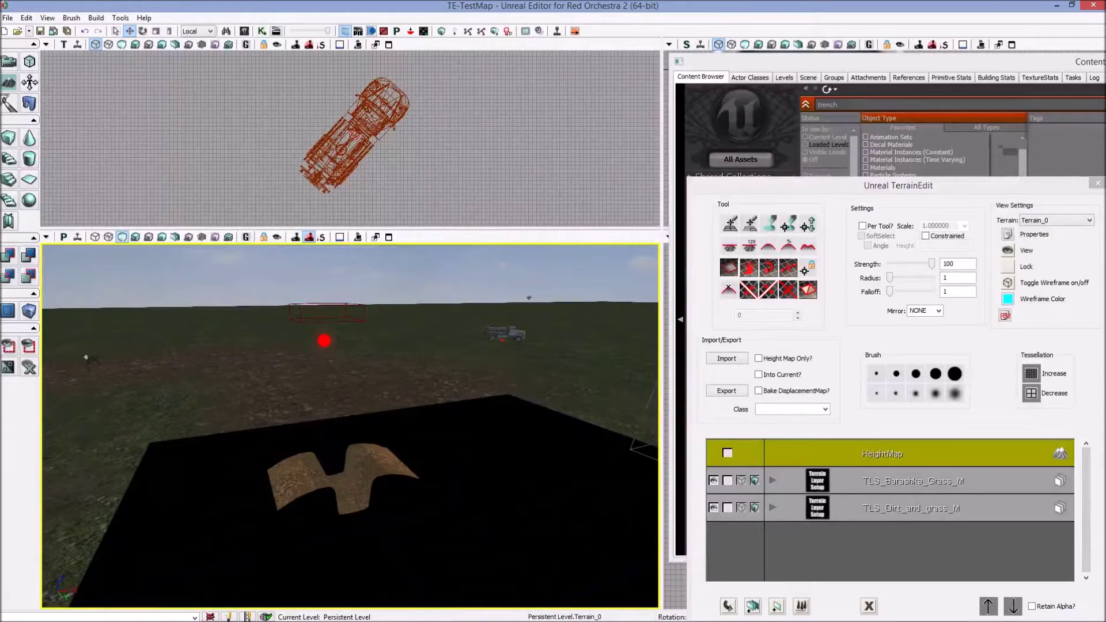
{"action": "left_click_drag", "start_coordinate": [324, 341], "coordinate": [104, 350]}
{"action": "mouse_move", "coordinate": [104, 350]}
{"action": "right_mouse_down"}
{"action": "mouse_move", "coordinate": [94, 358]}
{"action": "mouse_move", "coordinate": [94, 346]}
{"action": "right_mouse_up"}
{"action": "mouse_move", "coordinate": [94, 347]}
{"action": "left_mouse_down"}
{"action": "mouse_move", "coordinate": [98, 358]}
{"action": "mouse_move", "coordinate": [207, 350]}
{"action": "mouse_move", "coordinate": [246, 363]}
{"action": "mouse_move", "coordinate": [334, 353]}
{"action": "mouse_move", "coordinate": [128, 407]}
{"action": "mouse_move", "coordinate": [228, 348]}
{"action": "mouse_move", "coordinate": [378, 348]}
{"action": "mouse_move", "coordinate": [153, 365]}
{"action": "mouse_move", "coordinate": [190, 358]}
{"action": "mouse_move", "coordinate": [353, 385]}
{"action": "mouse_move", "coordinate": [266, 529]}
{"action": "mouse_move", "coordinate": [328, 449]}
{"action": "left_mouse_up"}
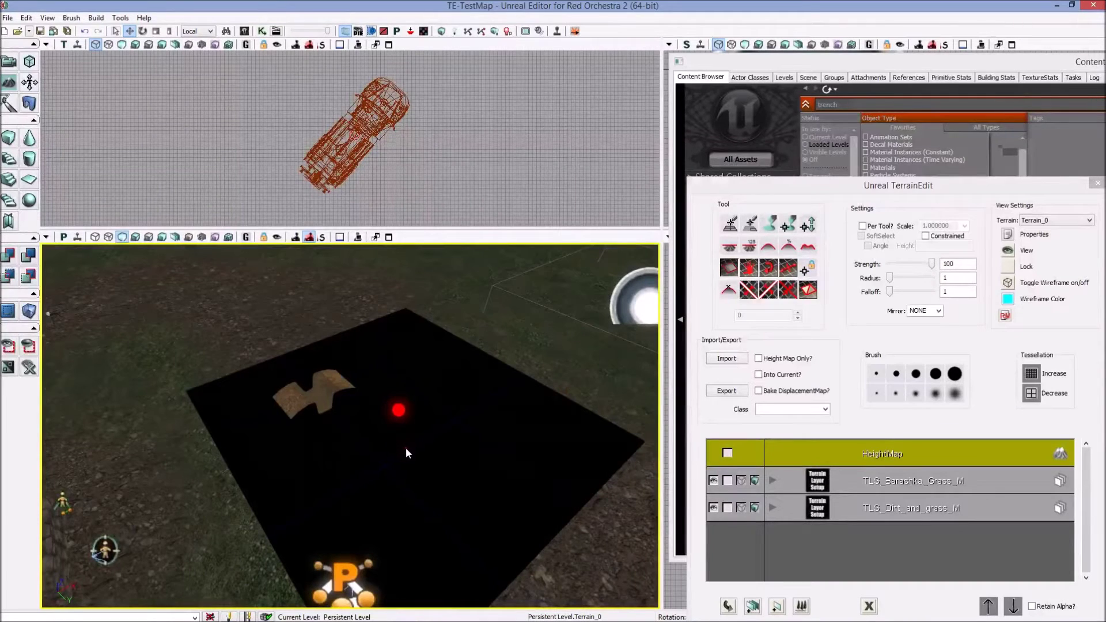
- Fill the terrain hole around the trench piece back in and repeat the cut-and-refill test beside the piece
{"action": "right_click", "coordinate": [388, 442], "text": "ctrl"}
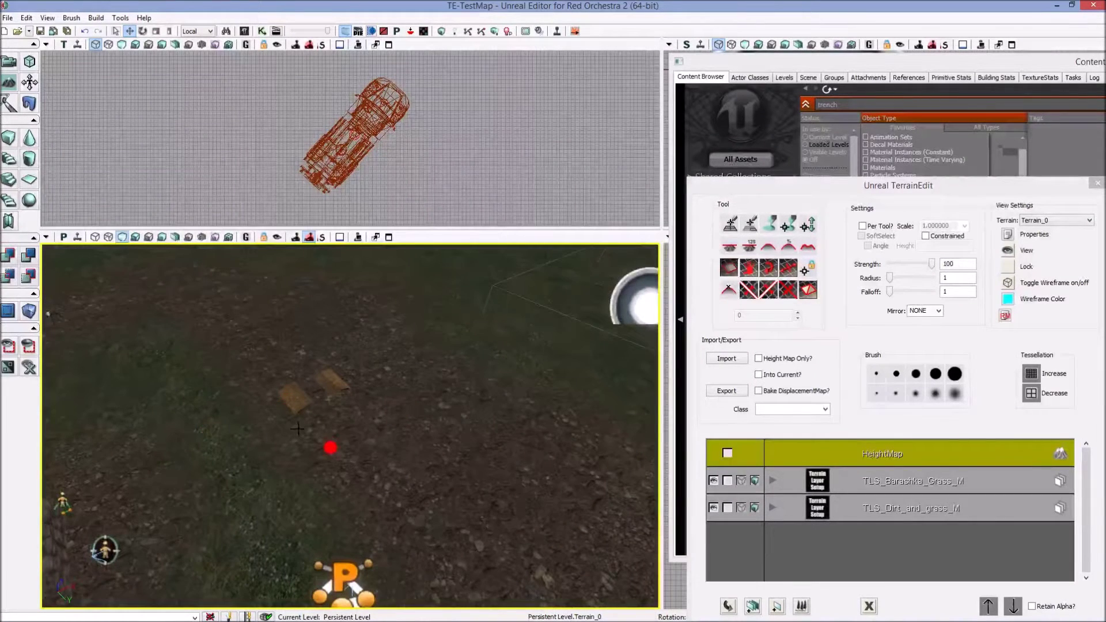
{"action": "left_click_drag", "start_coordinate": [297, 428], "coordinate": [284, 400]}
{"action": "left_click", "coordinate": [317, 440], "text": "ctrl"}
{"action": "right_click", "coordinate": [318, 440], "text": "ctrl"}
- Increase the terrain's tessellation by one level and accept the added vertices
{"action": "left_click_drag", "start_coordinate": [318, 439], "coordinate": [360, 430]}
{"action": "scroll", "coordinate": [357, 432], "scroll_direction": "up", "scroll_amount": 2}
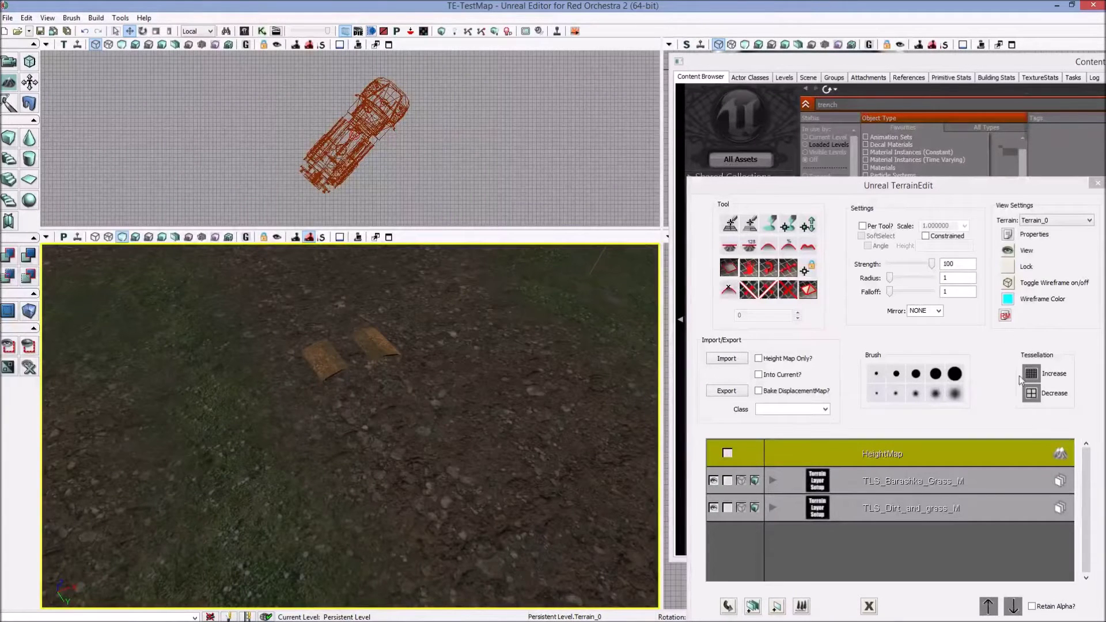
{"action": "left_click", "coordinate": [1031, 373]}
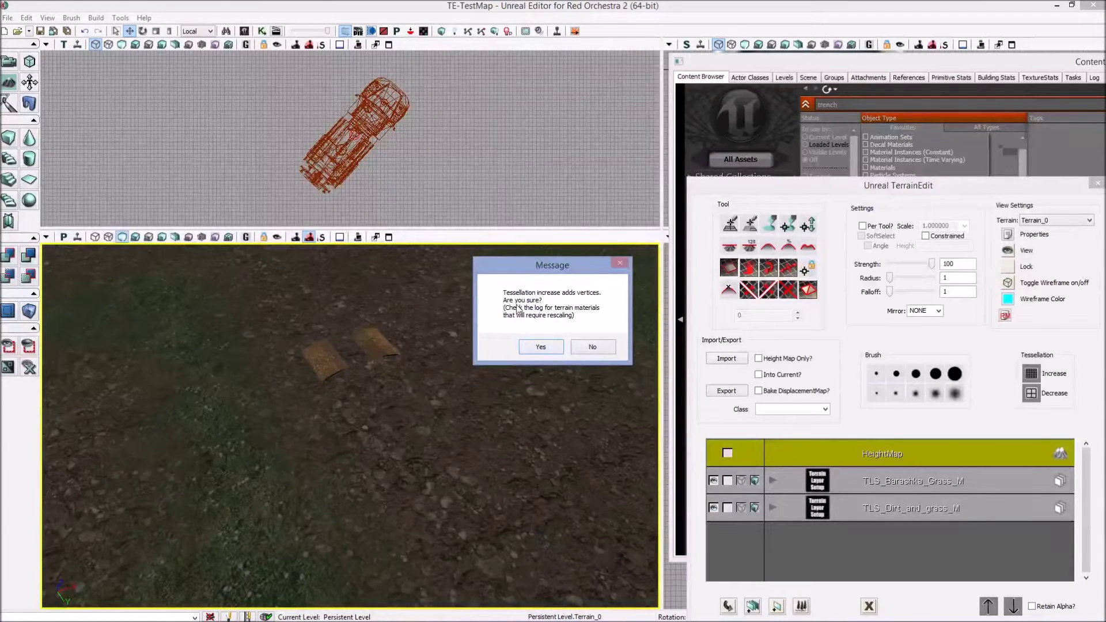
{"action": "left_click", "coordinate": [540, 347]}
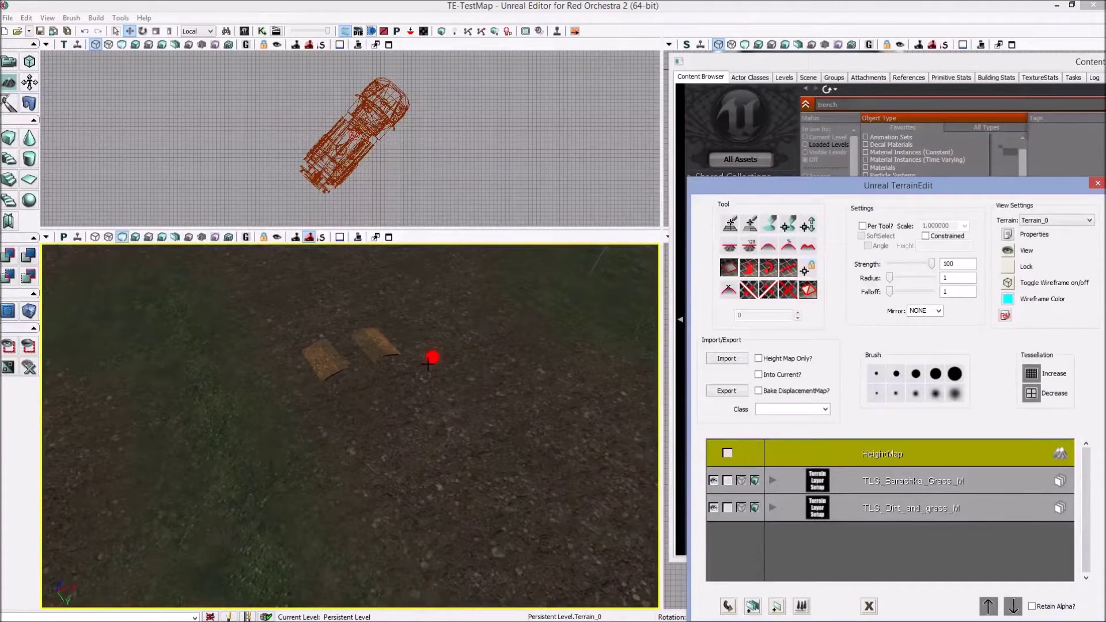
- Cut a test hole through the finer terrain at the trench piece and fill it back in
{"action": "mouse_move", "coordinate": [442, 357]}
{"action": "left_mouse_down"}
{"action": "mouse_move", "coordinate": [454, 346]}
{"action": "mouse_move", "coordinate": [289, 326]}
{"action": "mouse_move", "coordinate": [375, 324]}
{"action": "mouse_move", "coordinate": [577, 351]}
{"action": "left_mouse_up"}
{"action": "mouse_move", "coordinate": [576, 351]}
{"action": "right_mouse_down"}
{"action": "mouse_move", "coordinate": [469, 356]}
{"action": "mouse_move", "coordinate": [361, 299]}
{"action": "mouse_move", "coordinate": [304, 299]}
{"action": "mouse_move", "coordinate": [350, 269]}
{"action": "right_mouse_up"}
{"action": "mouse_move", "coordinate": [58, 309]}
{"action": "right_mouse_down"}
{"action": "mouse_move", "coordinate": [231, 221]}
{"action": "mouse_move", "coordinate": [340, 218]}
{"action": "mouse_move", "coordinate": [321, 433]}
{"action": "mouse_move", "coordinate": [320, 393]}
{"action": "mouse_move", "coordinate": [258, 416]}
{"action": "mouse_move", "coordinate": [157, 405]}
{"action": "mouse_move", "coordinate": [209, 481]}
{"action": "mouse_move", "coordinate": [380, 482]}
{"action": "mouse_move", "coordinate": [400, 439]}
{"action": "mouse_move", "coordinate": [405, 363]}
{"action": "mouse_move", "coordinate": [455, 350]}
{"action": "mouse_move", "coordinate": [484, 255]}
{"action": "mouse_move", "coordinate": [410, 330]}
{"action": "mouse_move", "coordinate": [476, 494]}
{"action": "mouse_move", "coordinate": [334, 385]}
{"action": "mouse_move", "coordinate": [357, 393]}
{"action": "mouse_move", "coordinate": [345, 394]}
{"action": "right_mouse_up"}
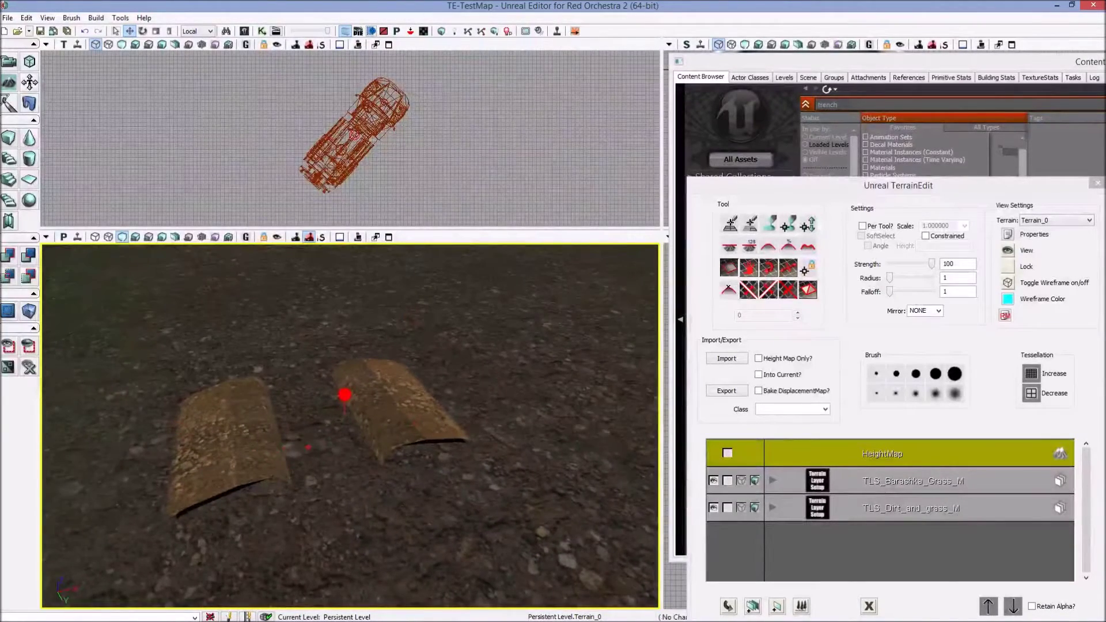
{"action": "scroll", "coordinate": [345, 406], "scroll_direction": "down", "scroll_amount": 4}
{"action": "left_click", "coordinate": [327, 429], "text": "ctrl"}
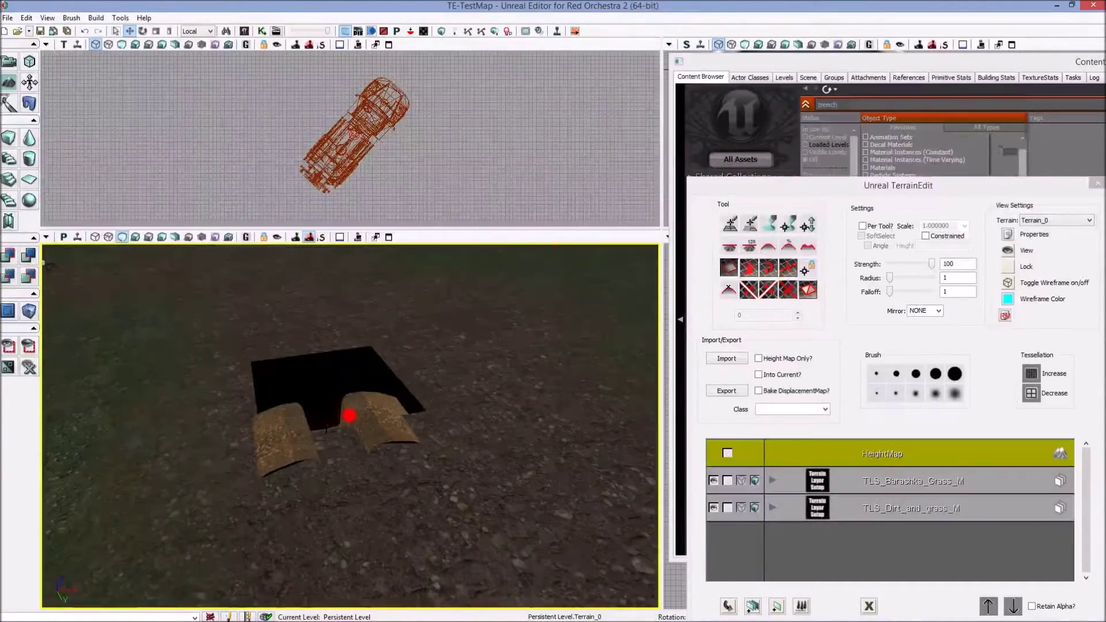
{"action": "scroll", "coordinate": [339, 455], "scroll_direction": "up", "scroll_amount": 6}
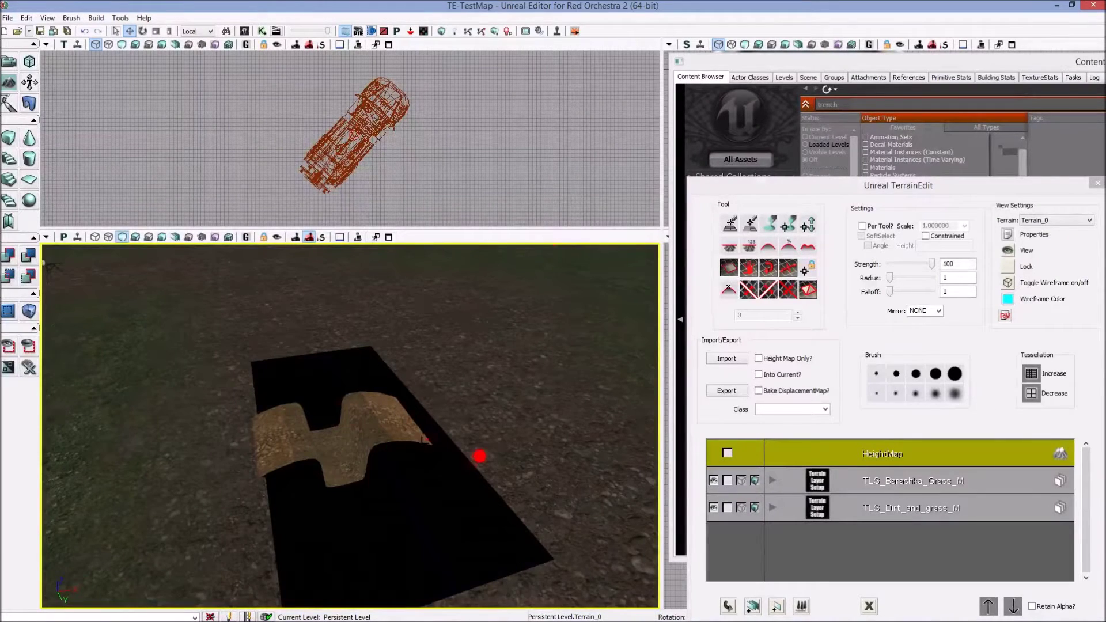
{"action": "scroll", "coordinate": [345, 406], "scroll_direction": "down", "scroll_amount": 5}
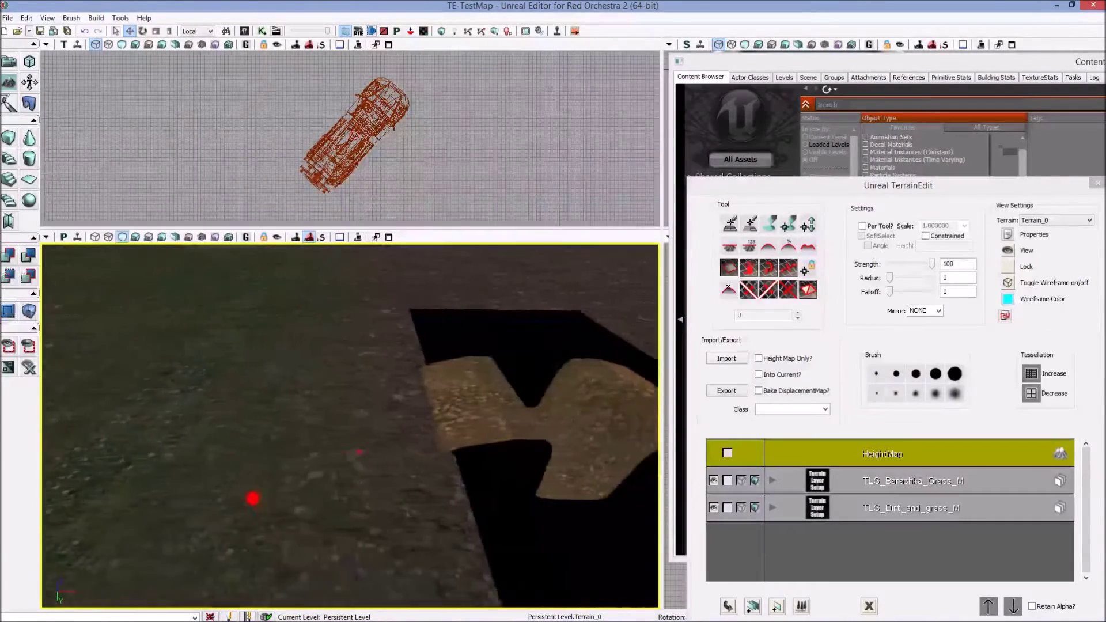
{"action": "right_click", "coordinate": [339, 453], "text": "ctrl"}
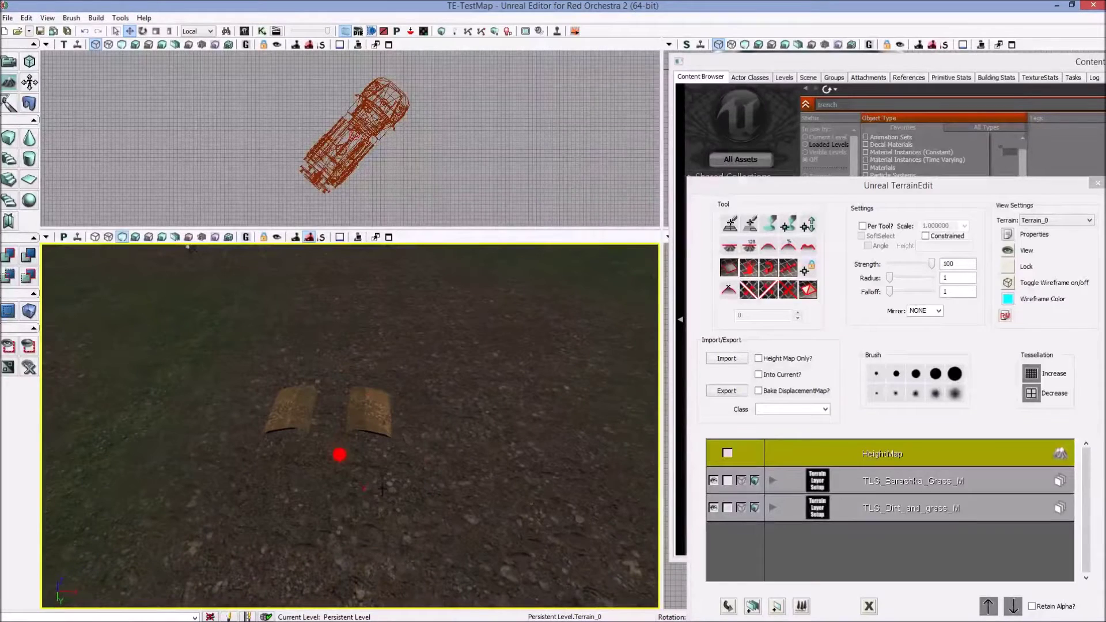
- Raise the terrain's tessellation one more level for even smaller terrain squares
{"action": "left_click", "coordinate": [1034, 374]}
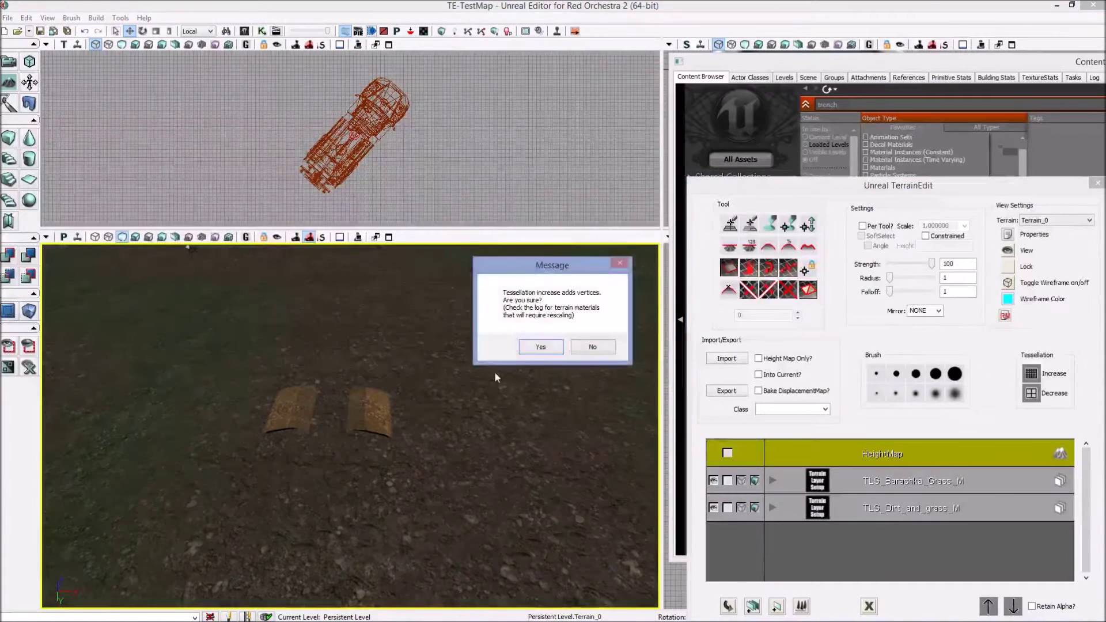
{"action": "left_click", "coordinate": [530, 345]}
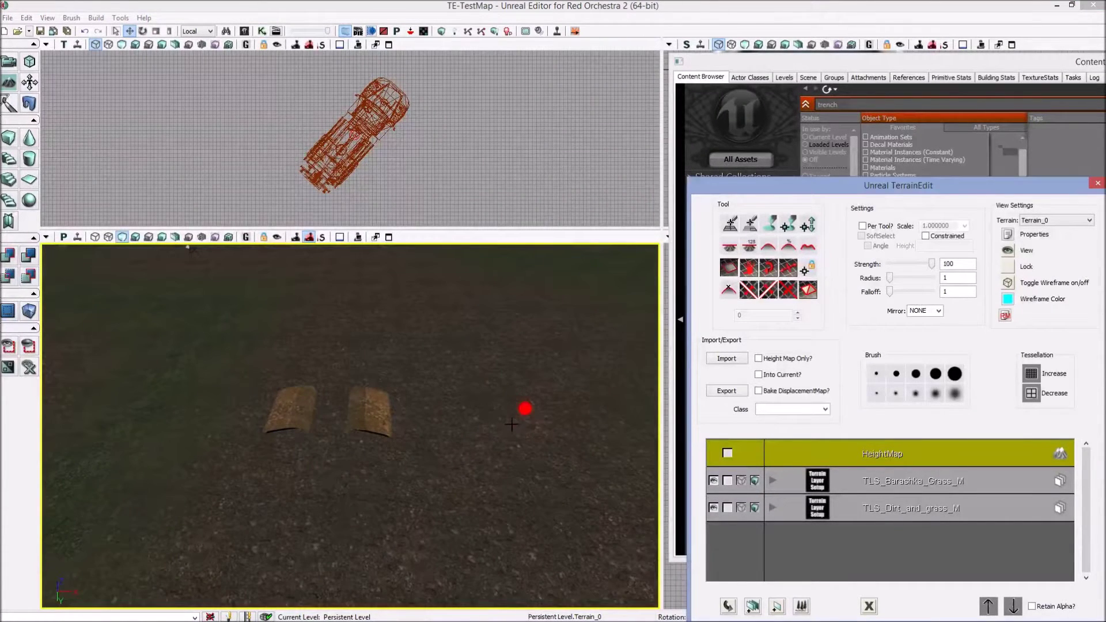
- Cut a hole in the terrain between the two banks of the trench piece to expose its floor
{"action": "mouse_move", "coordinate": [513, 420]}
{"action": "left_mouse_down"}
{"action": "mouse_move", "coordinate": [469, 414]}
{"action": "mouse_move", "coordinate": [552, 408]}
{"action": "mouse_move", "coordinate": [533, 386]}
{"action": "mouse_move", "coordinate": [536, 360]}
{"action": "left_mouse_up"}
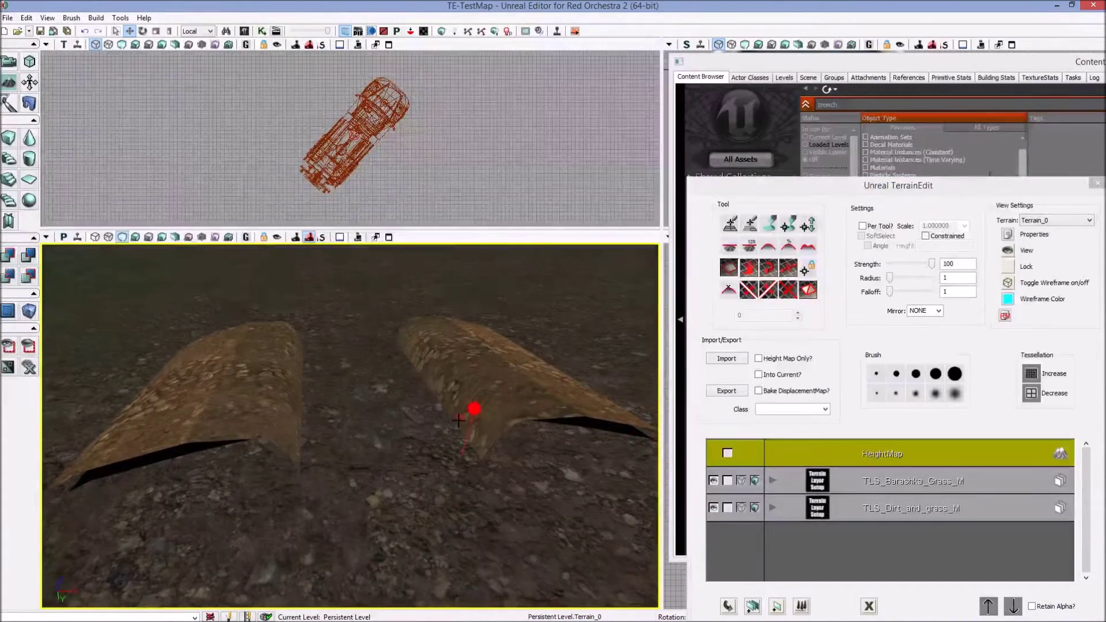
{"action": "right_click_drag", "start_coordinate": [457, 469], "coordinate": [458, 493]}
{"action": "scroll", "coordinate": [455, 436], "scroll_direction": "down", "scroll_amount": 5}
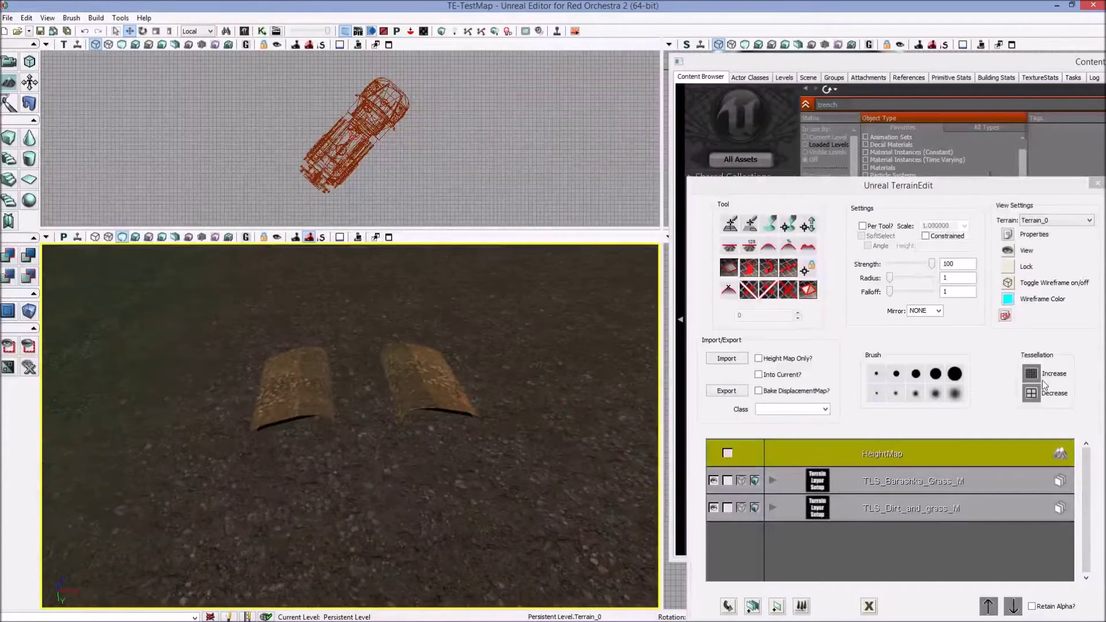
{"action": "left_click_drag", "start_coordinate": [314, 374], "coordinate": [365, 387], "text": "ctrl"}
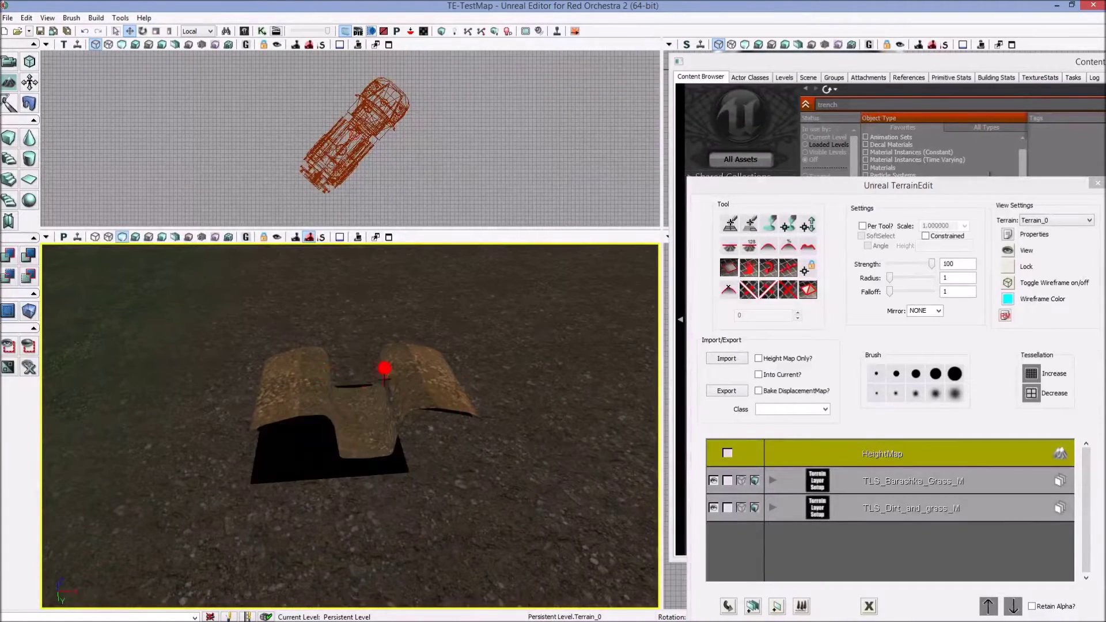
- Try another terrain edit at the far end of the trench piece's hole, and undo it
{"action": "right_click_drag", "start_coordinate": [365, 390], "coordinate": [374, 422]}
{"action": "scroll", "coordinate": [365, 389], "scroll_direction": "up", "scroll_amount": 4}
{"action": "scroll", "coordinate": [365, 390], "scroll_direction": "down", "scroll_amount": 3}
{"action": "left_click", "coordinate": [365, 390], "text": "ctrl"}
{"action": "key", "text": "ctrl+z"}
- Select the trench piece and examine from several angles how it sits over the terrain hole
{"action": "right_click_drag", "start_coordinate": [455, 436], "coordinate": [367, 403]}
{"action": "scroll", "coordinate": [367, 398], "scroll_direction": "up", "scroll_amount": 5}
{"action": "scroll", "coordinate": [367, 397], "scroll_direction": "down", "scroll_amount": 5}
{"action": "left_click_drag", "start_coordinate": [367, 398], "coordinate": [368, 396]}
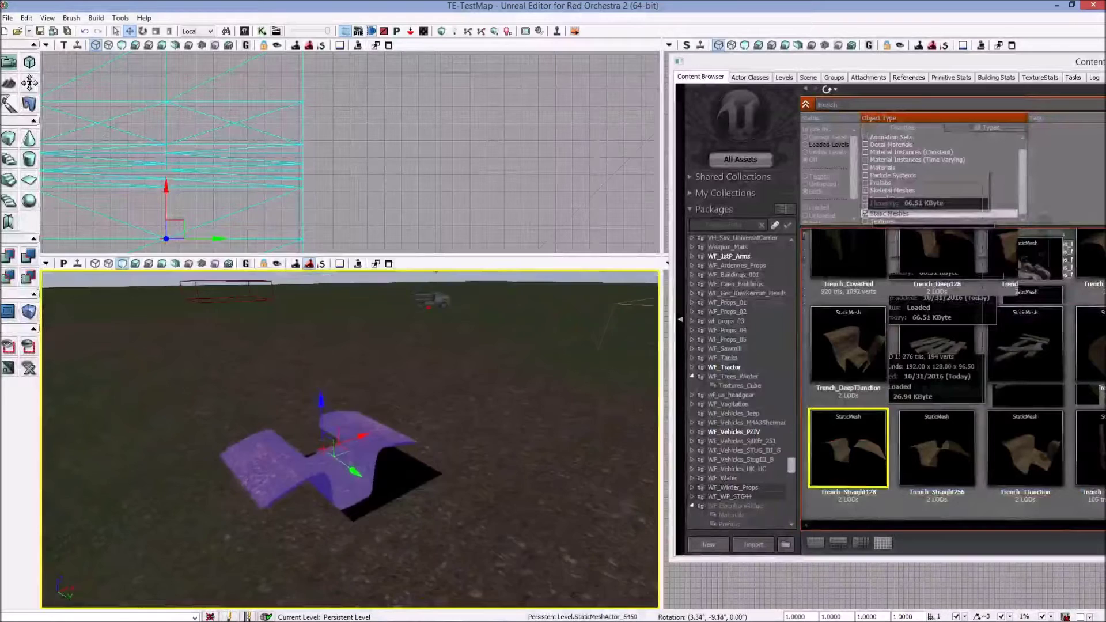
{"action": "left_click_drag", "start_coordinate": [345, 438], "coordinate": [317, 403]}
{"action": "right_click_drag", "start_coordinate": [317, 403], "coordinate": [268, 435]}
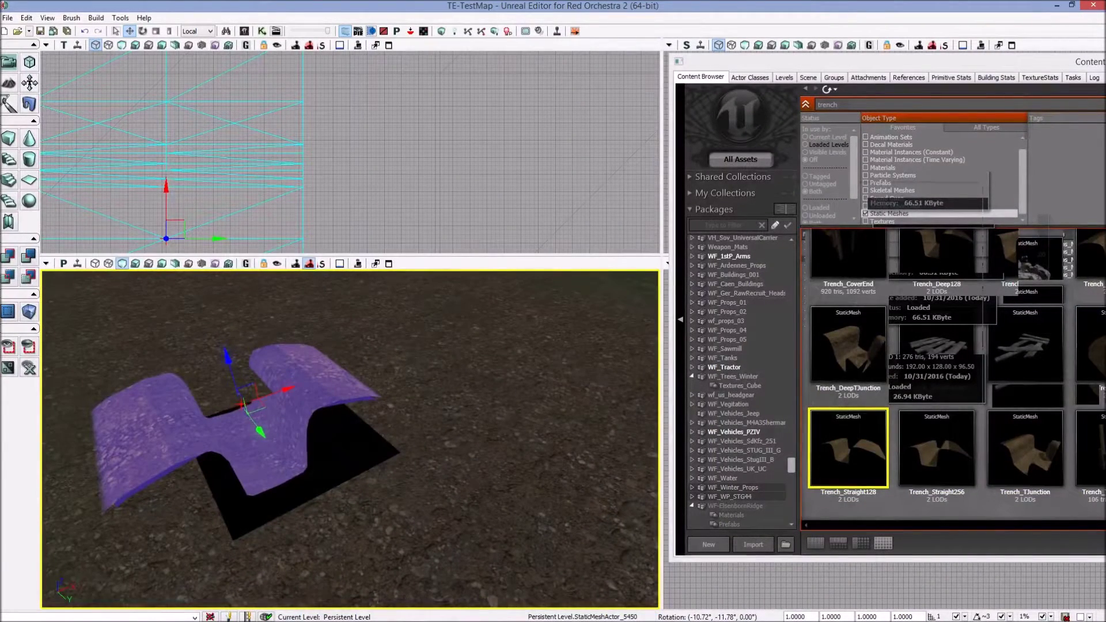
{"action": "mouse_move", "coordinate": [299, 432]}
{"action": "right_mouse_down"}
{"action": "mouse_move", "coordinate": [262, 435]}
{"action": "mouse_move", "coordinate": [277, 432]}
{"action": "mouse_move", "coordinate": [270, 420]}
{"action": "mouse_move", "coordinate": [291, 426]}
{"action": "right_mouse_up"}
{"action": "left_click_drag", "start_coordinate": [336, 438], "coordinate": [313, 435]}
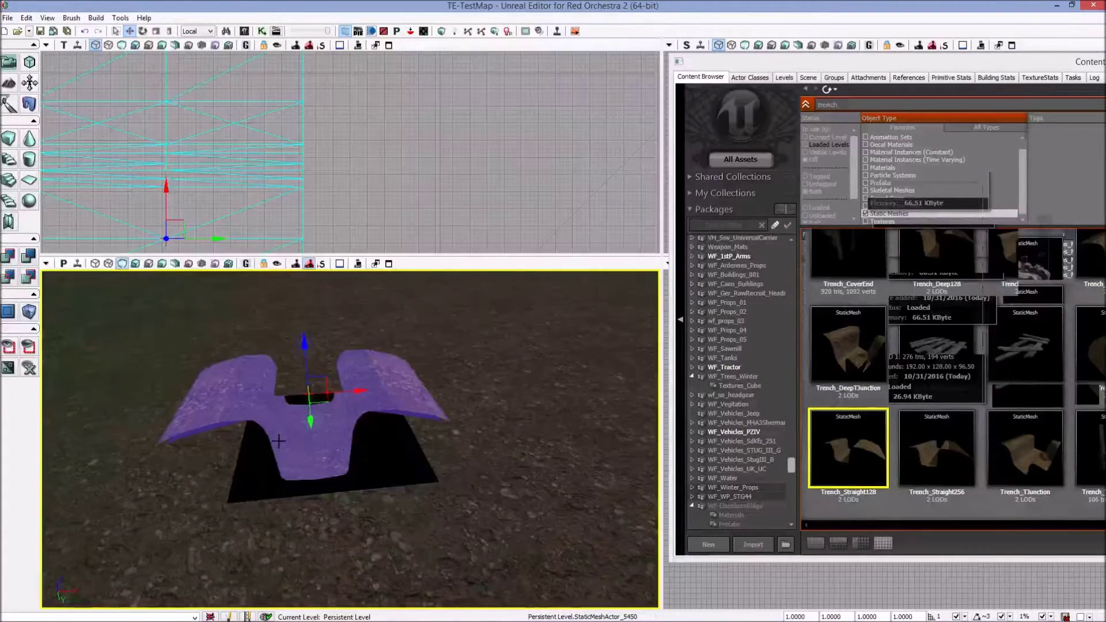
{"action": "left_click_drag", "start_coordinate": [401, 471], "coordinate": [323, 456]}
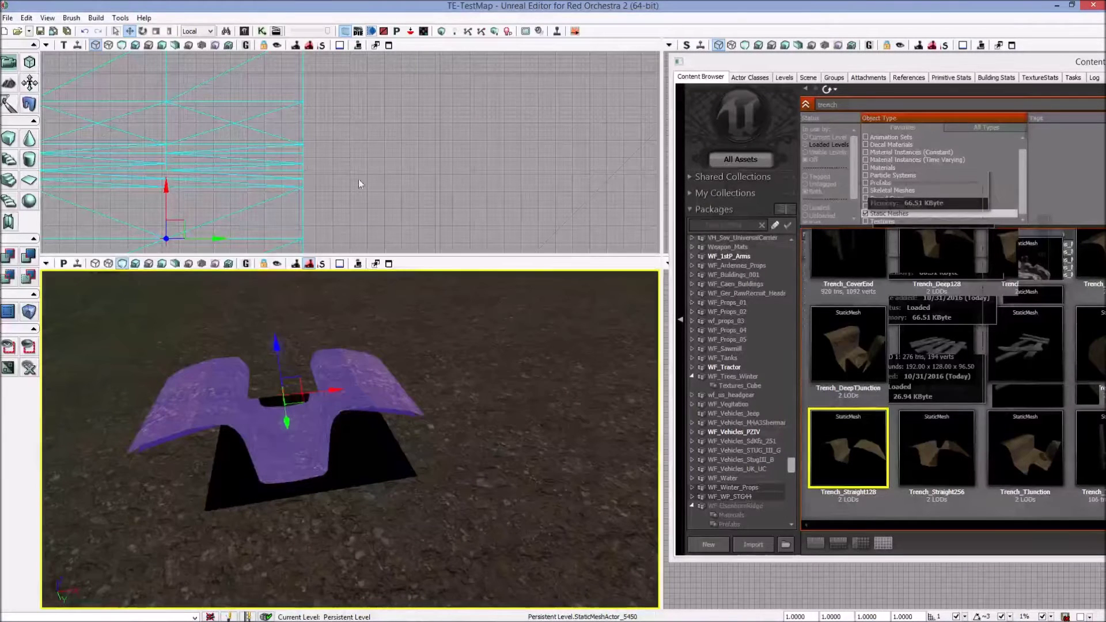
- Examine the trench piece's wireframe against the grid in the top view at different magnifications
{"action": "right_click_drag", "start_coordinate": [366, 241], "coordinate": [456, 174]}
{"action": "scroll", "coordinate": [456, 173], "scroll_direction": "down", "scroll_amount": 8}
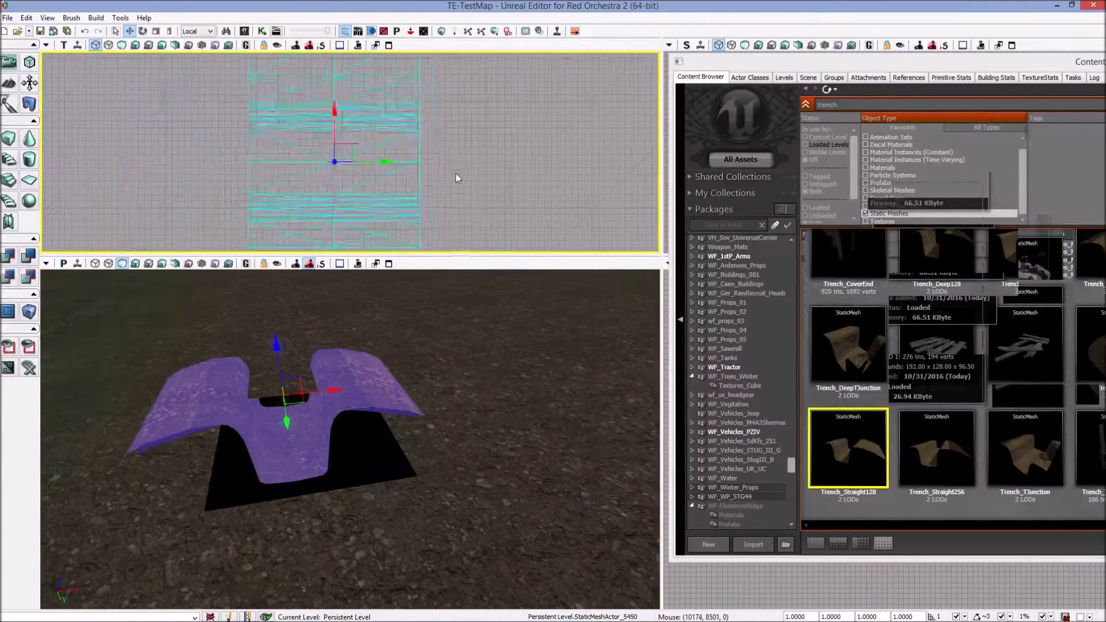
{"action": "mouse_move", "coordinate": [509, 164]}
{"action": "right_mouse_down"}
{"action": "mouse_move", "coordinate": [523, 167]}
{"action": "mouse_move", "coordinate": [500, 157]}
{"action": "right_mouse_up"}
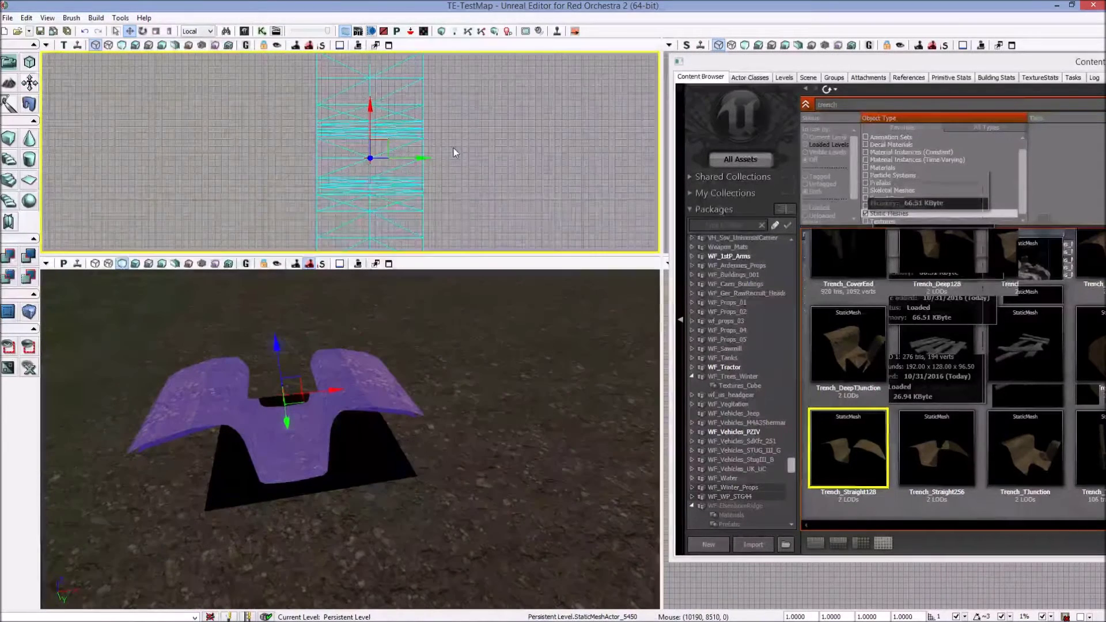
{"action": "left_click_drag", "start_coordinate": [454, 147], "coordinate": [474, 185]}
{"action": "scroll", "coordinate": [379, 157], "scroll_direction": "down", "scroll_amount": 3}
{"action": "scroll", "coordinate": [372, 158], "scroll_direction": "up", "scroll_amount": 8}
{"action": "scroll", "coordinate": [365, 159], "scroll_direction": "down", "scroll_amount": 3}
{"action": "left_click_drag", "start_coordinate": [173, 133], "coordinate": [203, 154]}
{"action": "scroll", "coordinate": [171, 75], "scroll_direction": "down", "scroll_amount": 4}
{"action": "scroll", "coordinate": [209, 155], "scroll_direction": "up", "scroll_amount": 5}
{"action": "left_click_drag", "start_coordinate": [433, 173], "coordinate": [479, 180]}
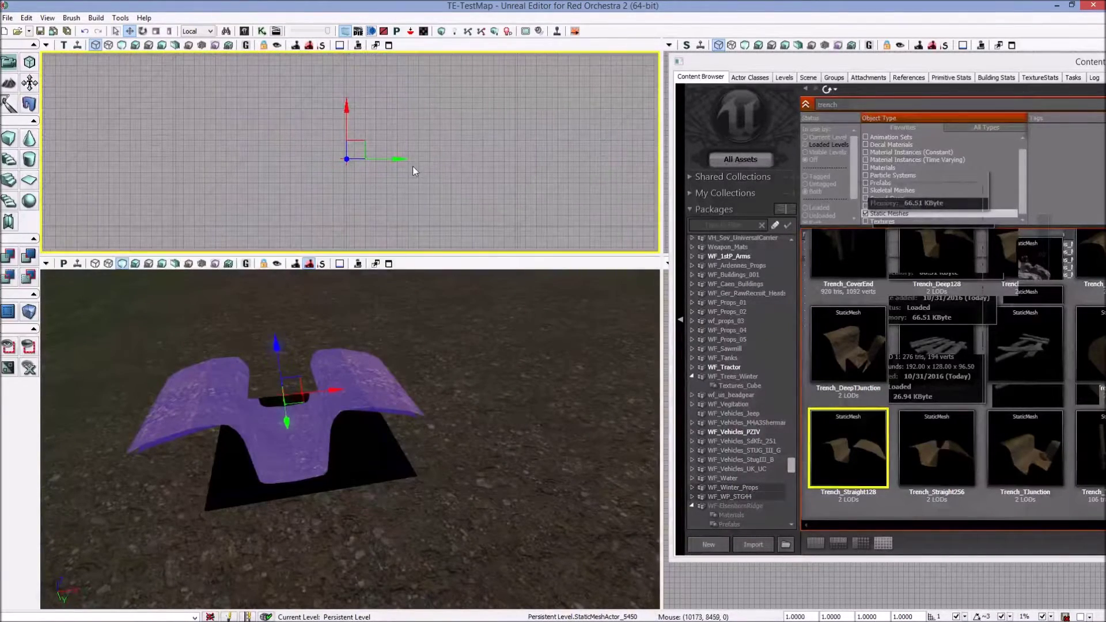
{"action": "scroll", "coordinate": [412, 165], "scroll_direction": "up", "scroll_amount": 5}
{"action": "scroll", "coordinate": [408, 169], "scroll_direction": "down", "scroll_amount": 5}
{"action": "scroll", "coordinate": [416, 171], "scroll_direction": "up", "scroll_amount": 4}
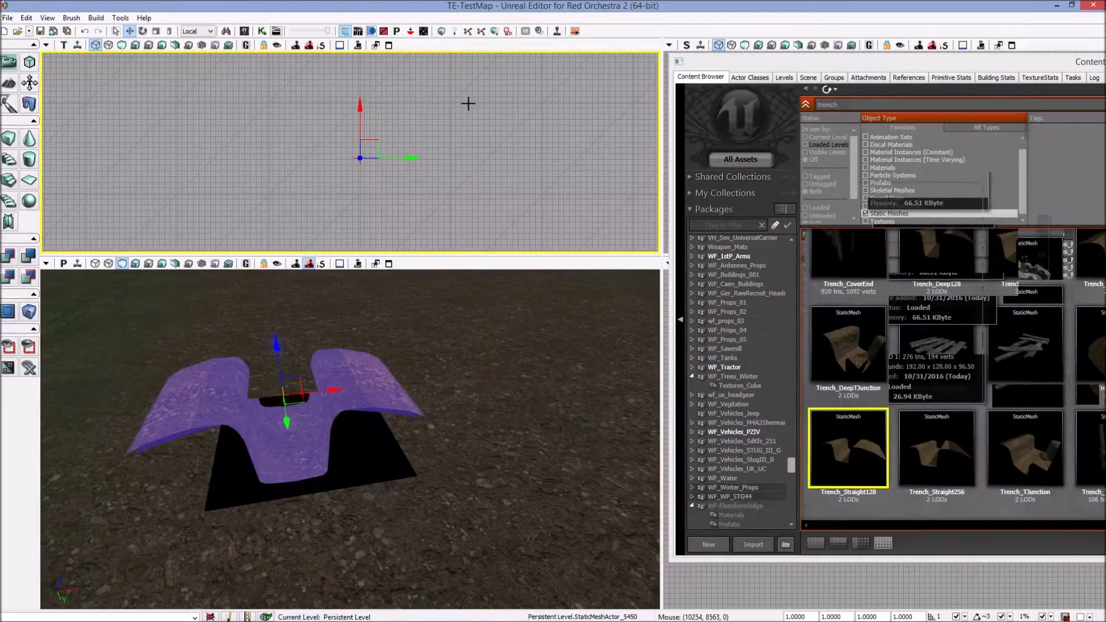
- Slide the trench piece back and forth along its Y axis until it covers most of the terrain hole's near end
{"action": "left_click_drag", "start_coordinate": [402, 170], "coordinate": [349, 168]}
{"action": "key", "text": "w"}
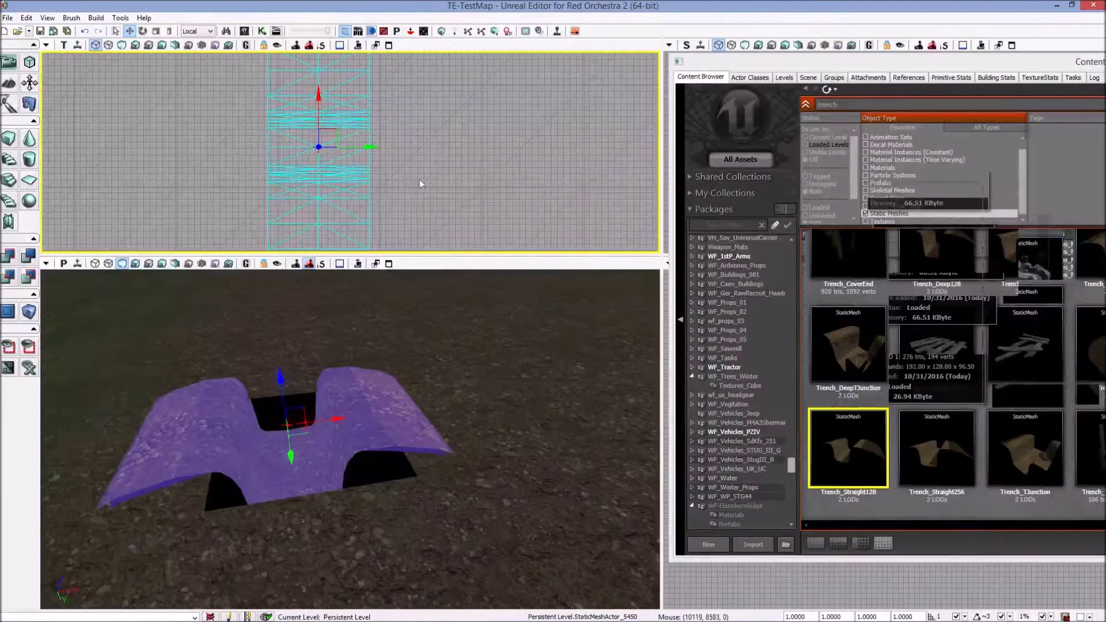
{"action": "left_click_drag", "start_coordinate": [367, 147], "coordinate": [360, 154]}
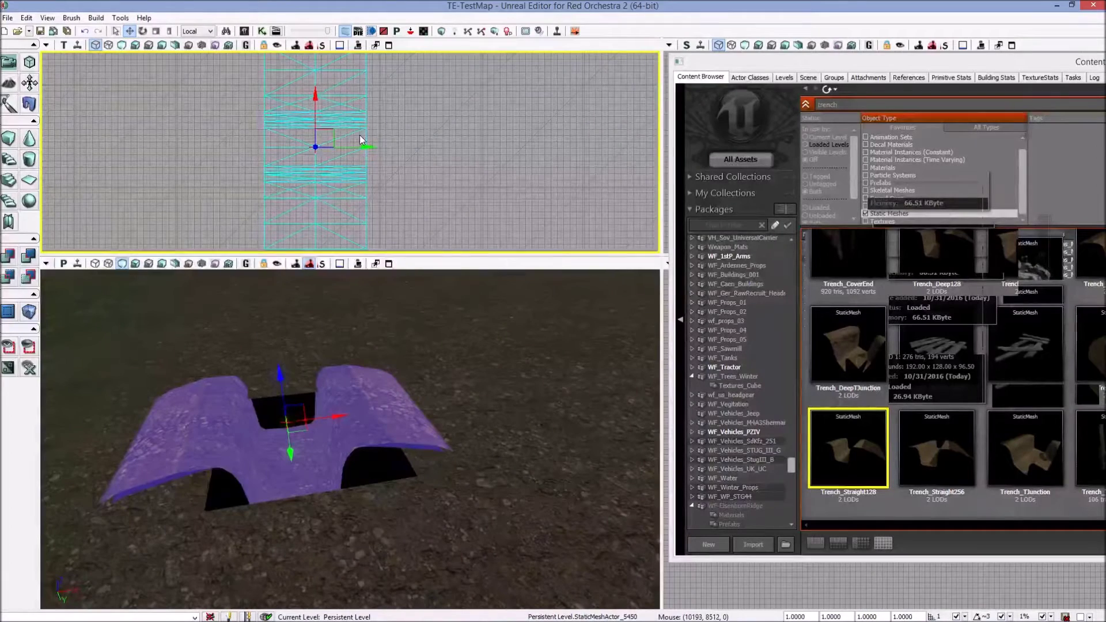
{"action": "left_click_drag", "start_coordinate": [359, 135], "coordinate": [362, 136]}
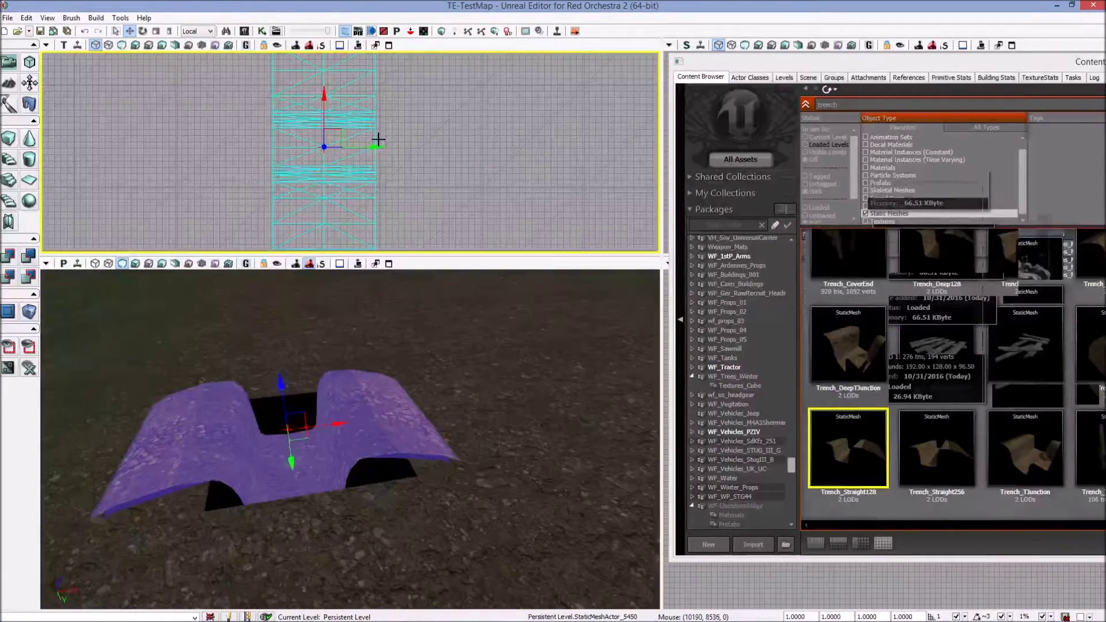
{"action": "left_click_drag", "start_coordinate": [376, 148], "coordinate": [375, 165]}
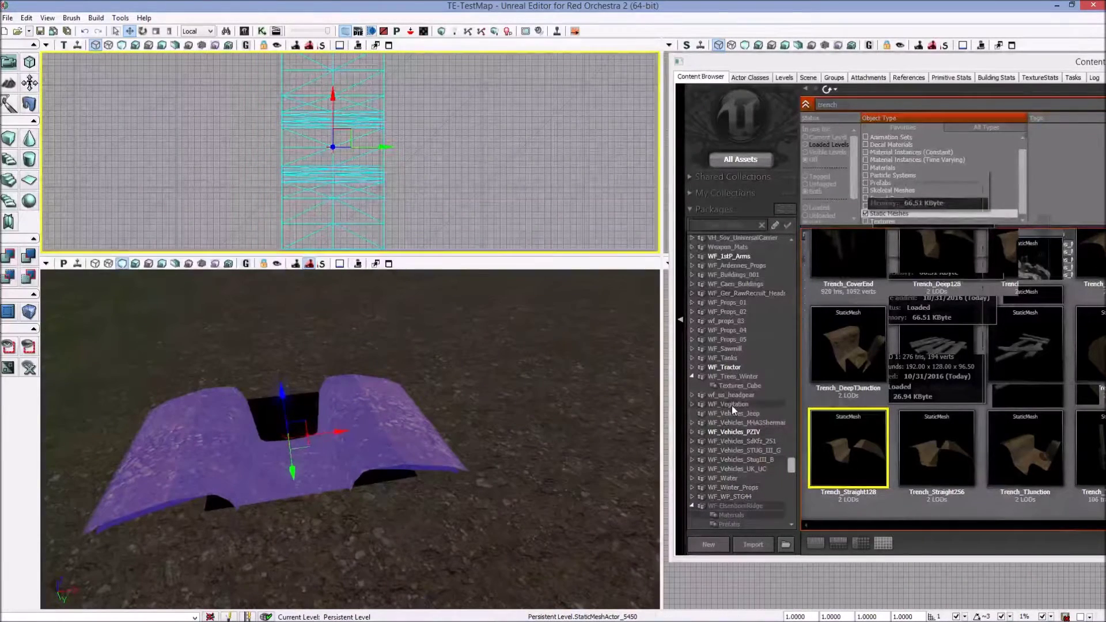
- Choose a drag grid snap size of 1 and review the snap options with grid snapping kept enabled
{"action": "mouse_move", "coordinate": [1018, 603]}
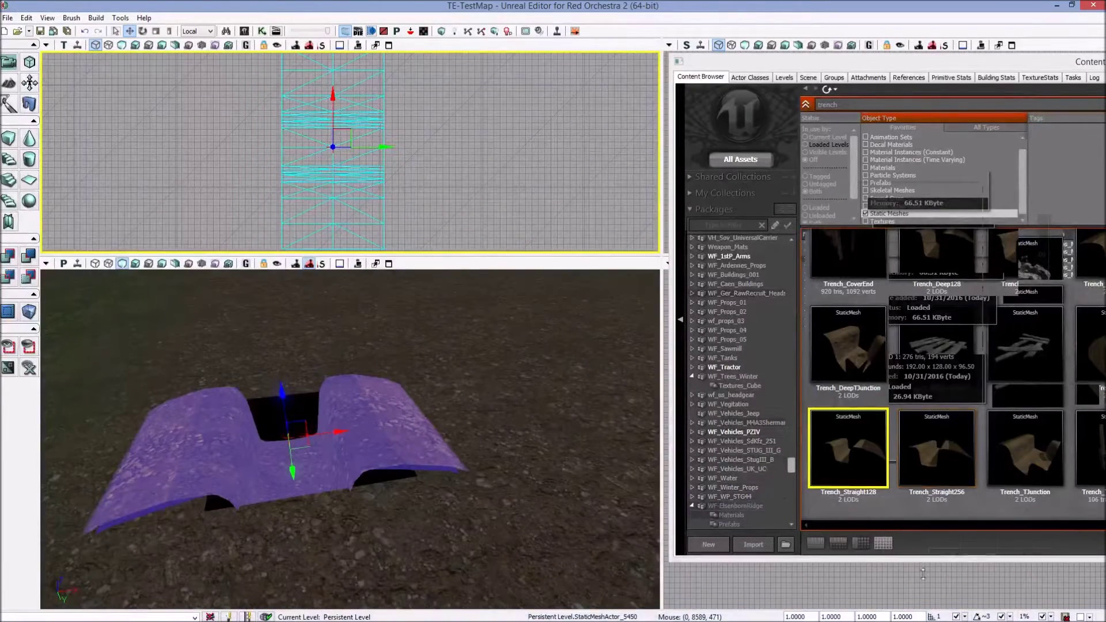
{"action": "left_click", "coordinate": [966, 616]}
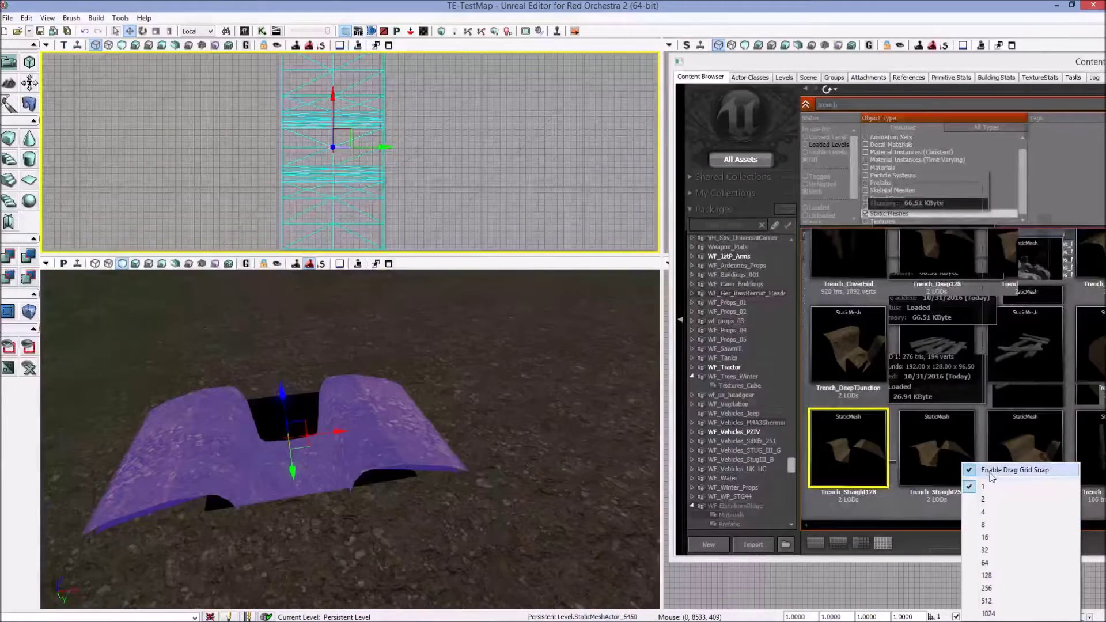
{"action": "left_click", "coordinate": [1010, 488]}
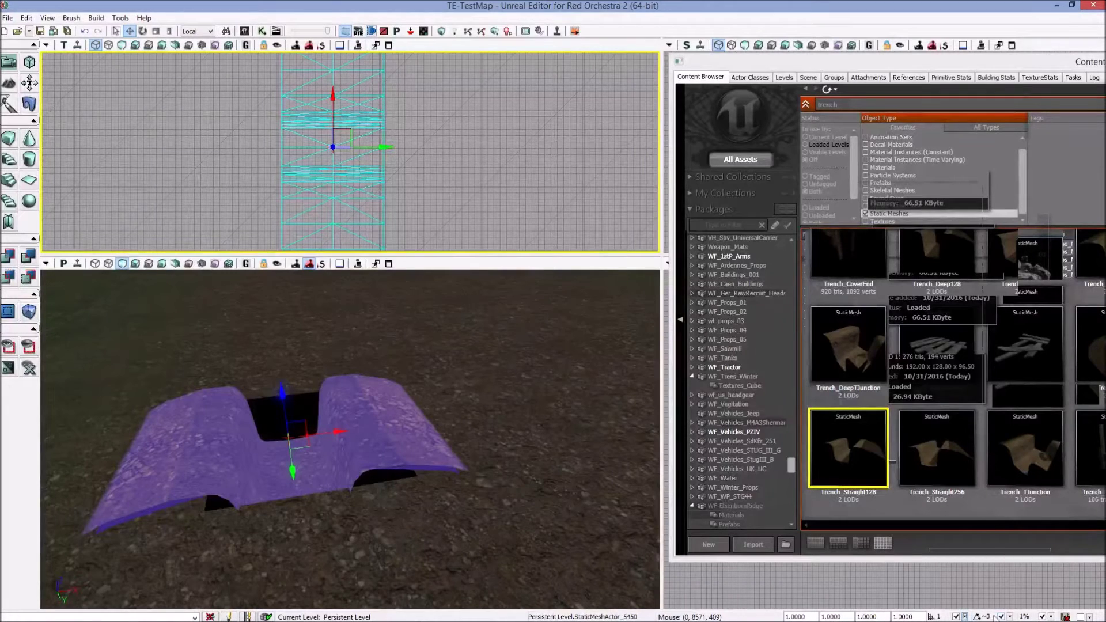
{"action": "left_click", "coordinate": [959, 615]}
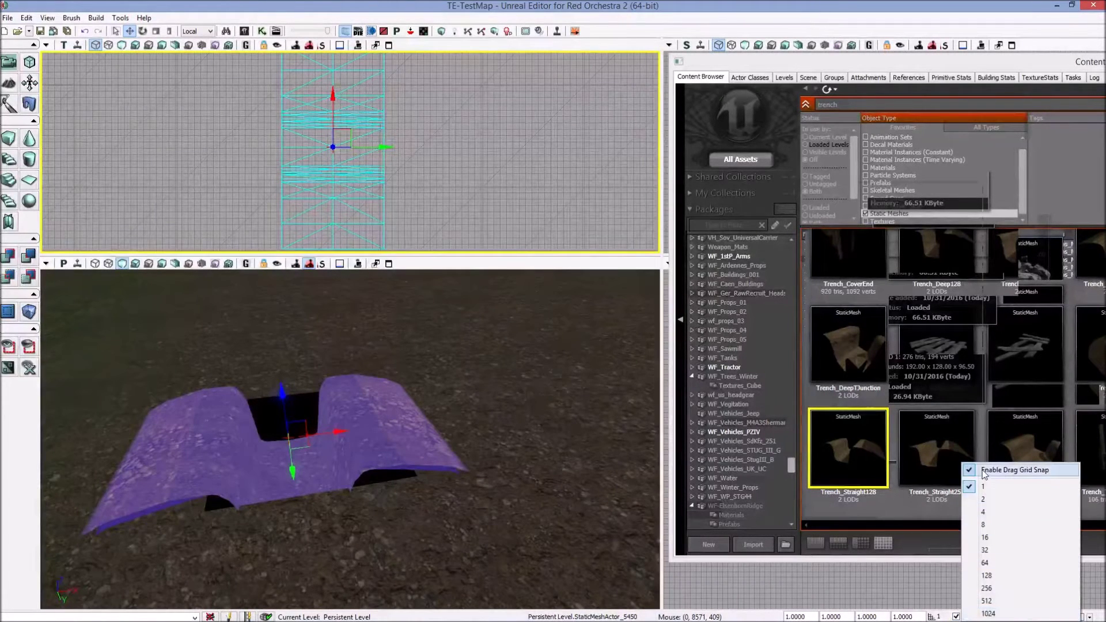
{"action": "left_click", "coordinate": [348, 432]}
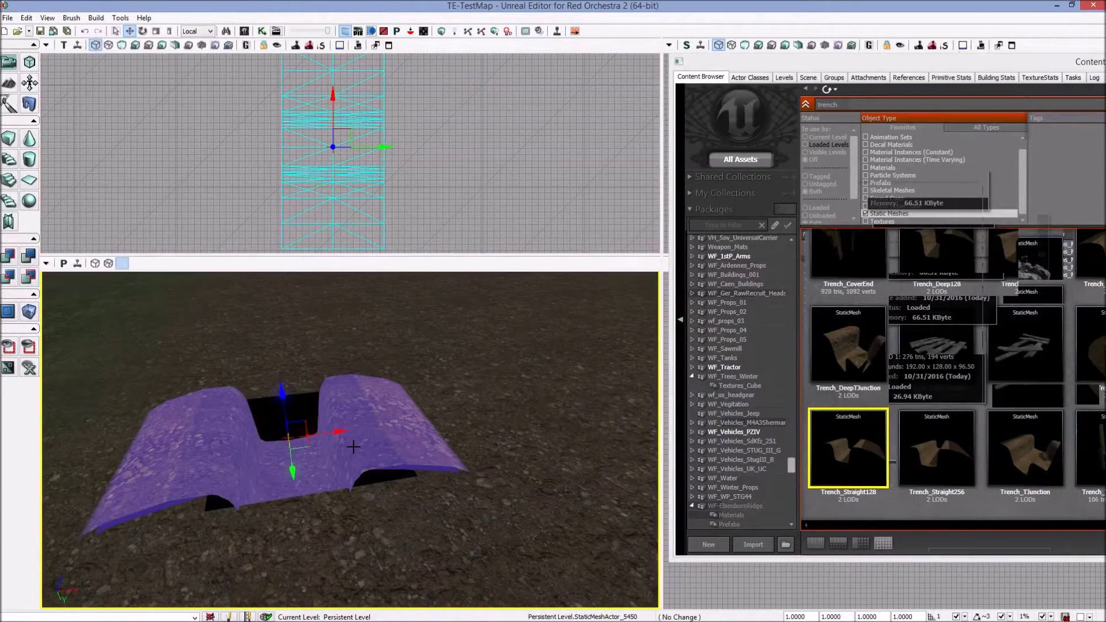
- Nudge the trench piece a few small grid increments in the negative Y direction in the top view
{"action": "left_click_drag", "start_coordinate": [420, 188], "coordinate": [471, 213]}
{"action": "scroll", "coordinate": [369, 179], "scroll_direction": "up", "scroll_amount": 8}
{"action": "scroll", "coordinate": [308, 154], "scroll_direction": "up", "scroll_amount": 3}
{"action": "scroll", "coordinate": [319, 167], "scroll_direction": "down", "scroll_amount": 3}
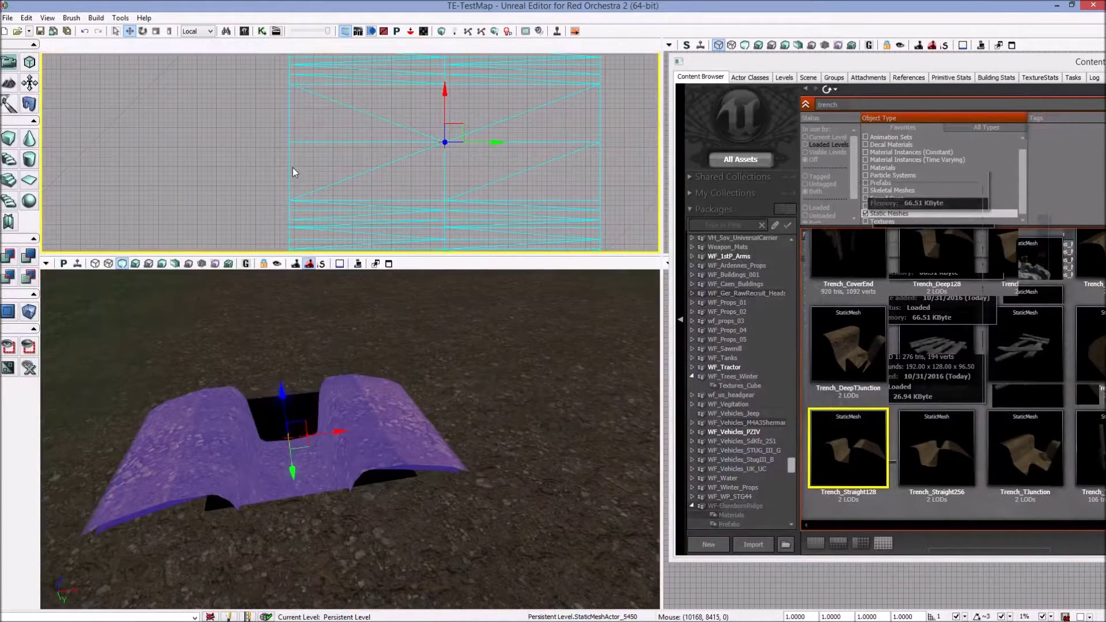
{"action": "key", "text": "Left"}
{"action": "key", "text": "Left"}
{"action": "key", "text": "Left"}
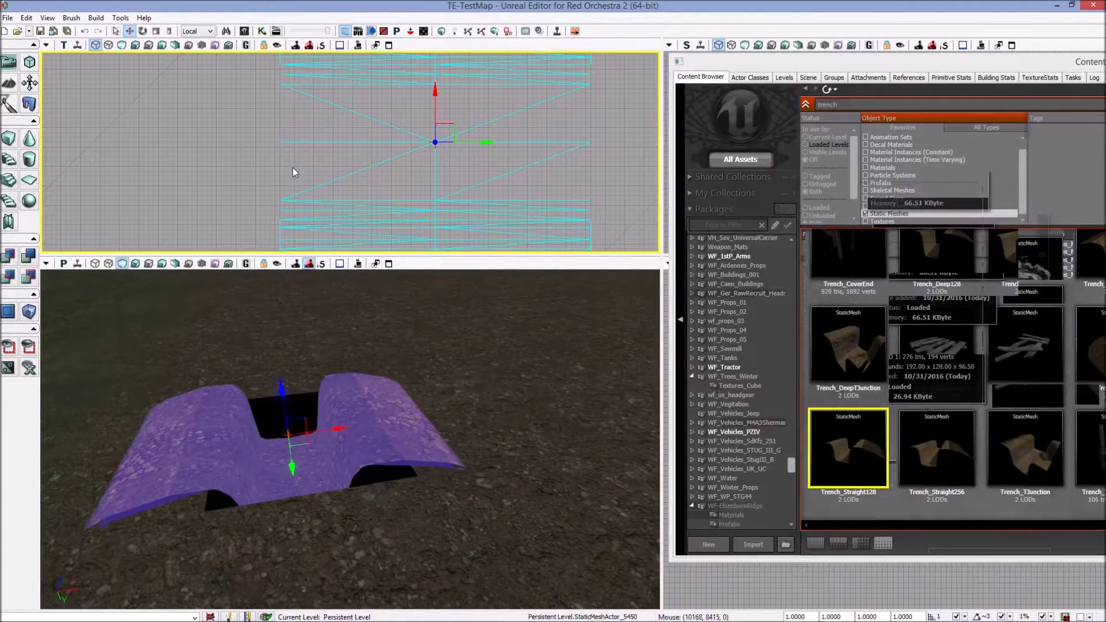
{"action": "left_click_drag", "start_coordinate": [603, 151], "coordinate": [577, 144]}
{"action": "scroll", "coordinate": [221, 176], "scroll_direction": "down", "scroll_amount": 8}
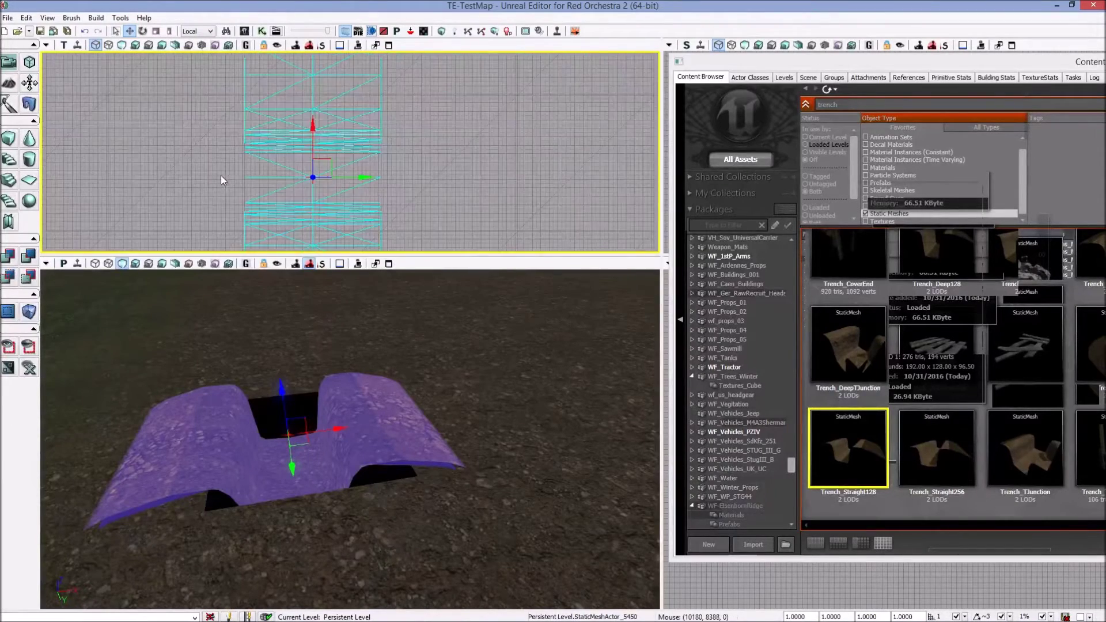
- Shift the trench piece slightly along its X axis over the hole and check its corner against the grid
{"action": "left_click_drag", "start_coordinate": [343, 205], "coordinate": [417, 225]}
{"action": "scroll", "coordinate": [375, 190], "scroll_direction": "up", "scroll_amount": 5}
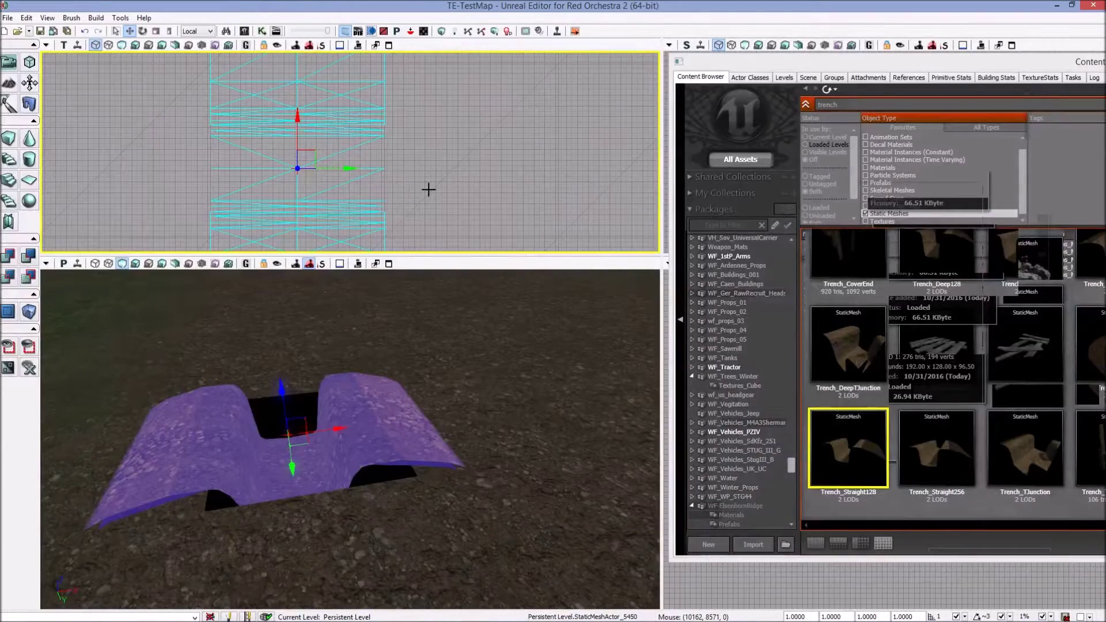
{"action": "left_click_drag", "start_coordinate": [429, 189], "coordinate": [429, 336], "text": "ctrl"}
{"action": "left_click_drag", "start_coordinate": [431, 286], "coordinate": [433, 253]}
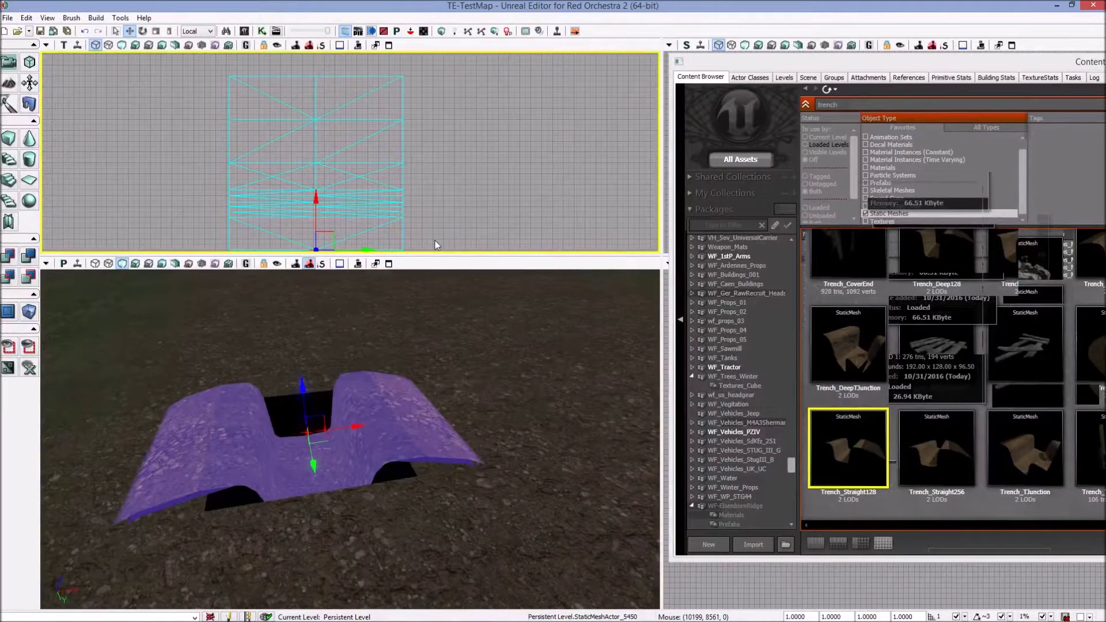
{"action": "left_click_drag", "start_coordinate": [421, 246], "coordinate": [409, 60]}
{"action": "scroll", "coordinate": [360, 161], "scroll_direction": "up", "scroll_amount": 4}
{"action": "scroll", "coordinate": [363, 159], "scroll_direction": "up", "scroll_amount": 2}
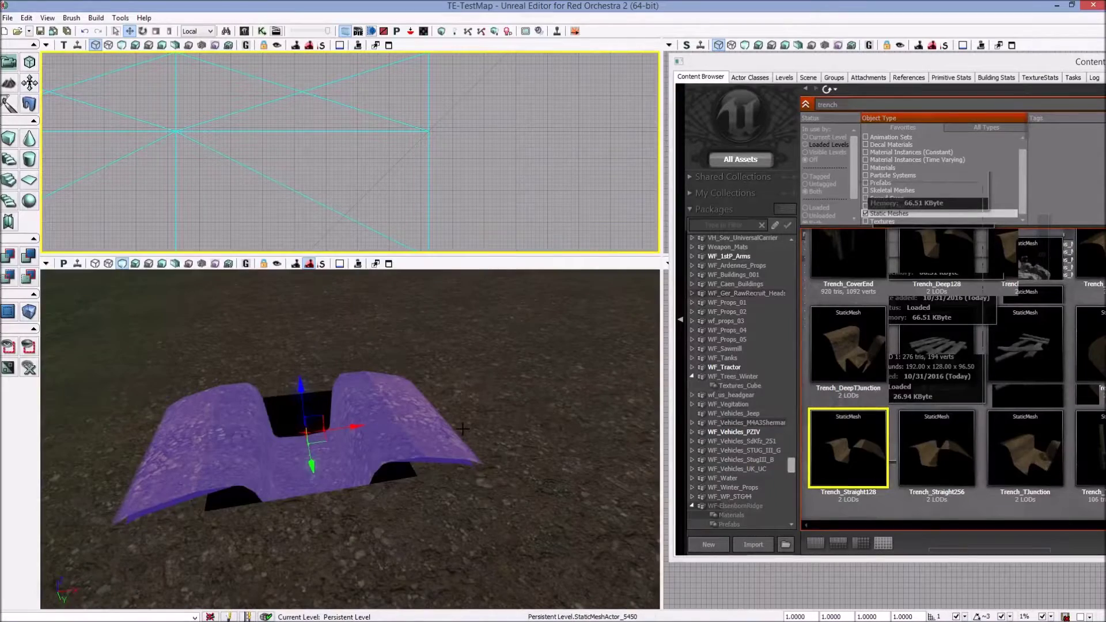
- Cut a long strip of terrain holes extending outward from the open end of the trench piece
{"action": "right_click_drag", "start_coordinate": [461, 471], "coordinate": [516, 450]}
{"action": "right_click_drag", "start_coordinate": [369, 314], "coordinate": [366, 348]}
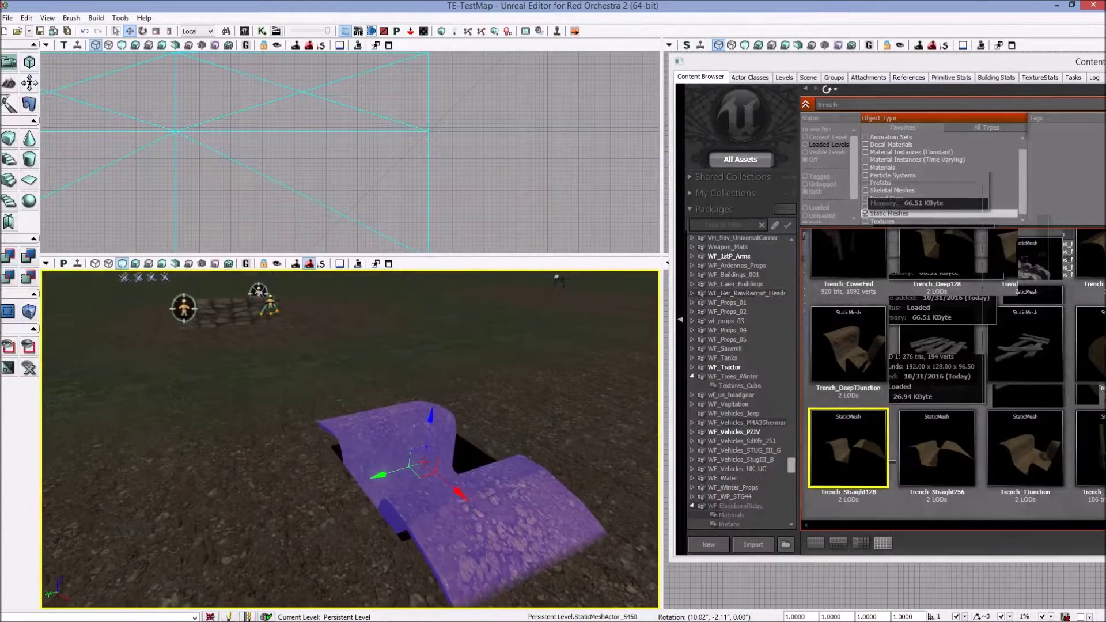
{"action": "right_click_drag", "start_coordinate": [351, 439], "coordinate": [370, 487]}
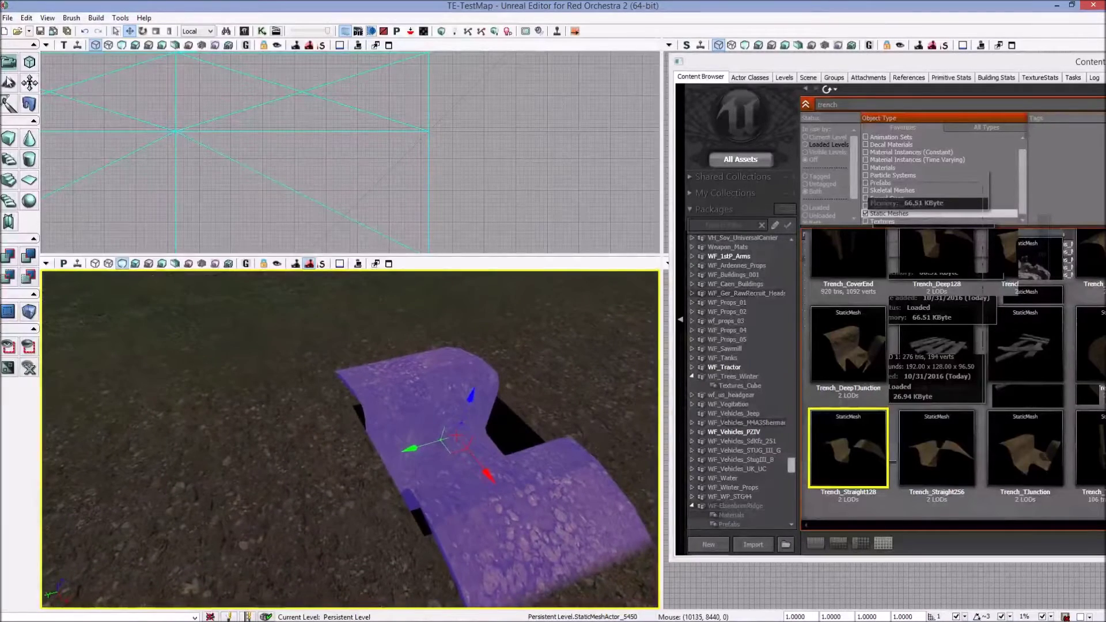
{"action": "left_click", "coordinate": [9, 84]}
{"action": "scroll", "coordinate": [382, 445], "scroll_direction": "down", "scroll_amount": 5}
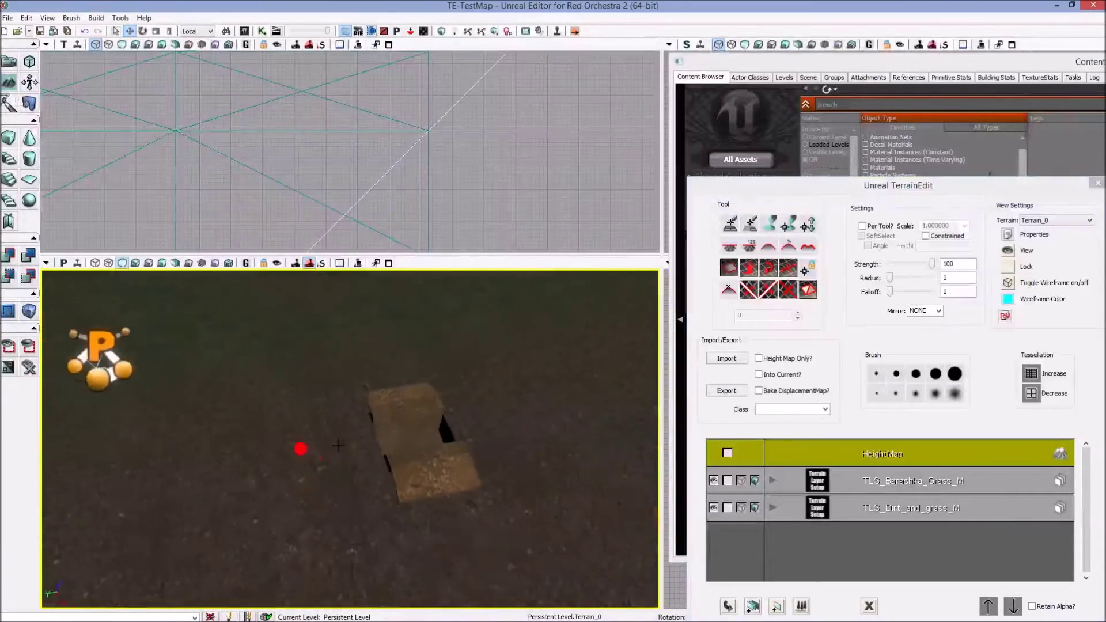
{"action": "left_click_drag", "start_coordinate": [354, 443], "coordinate": [193, 468], "text": "ctrl"}
- Leave terrain editing and place a second Trench_Straight128 piece beside the first one at the long hole
{"action": "mouse_move", "coordinate": [234, 435]}
{"action": "right_mouse_down"}
{"action": "mouse_move", "coordinate": [252, 424]}
{"action": "mouse_move", "coordinate": [202, 451]}
{"action": "right_mouse_up"}
{"action": "left_click", "coordinate": [13, 62]}
{"action": "mouse_move", "coordinate": [361, 521]}
{"action": "right_mouse_down"}
{"action": "mouse_move", "coordinate": [429, 576]}
{"action": "mouse_move", "coordinate": [358, 529]}
{"action": "right_mouse_up"}
{"action": "scroll", "coordinate": [457, 499], "scroll_direction": "up", "scroll_amount": 3}
{"action": "left_click", "coordinate": [457, 507]}
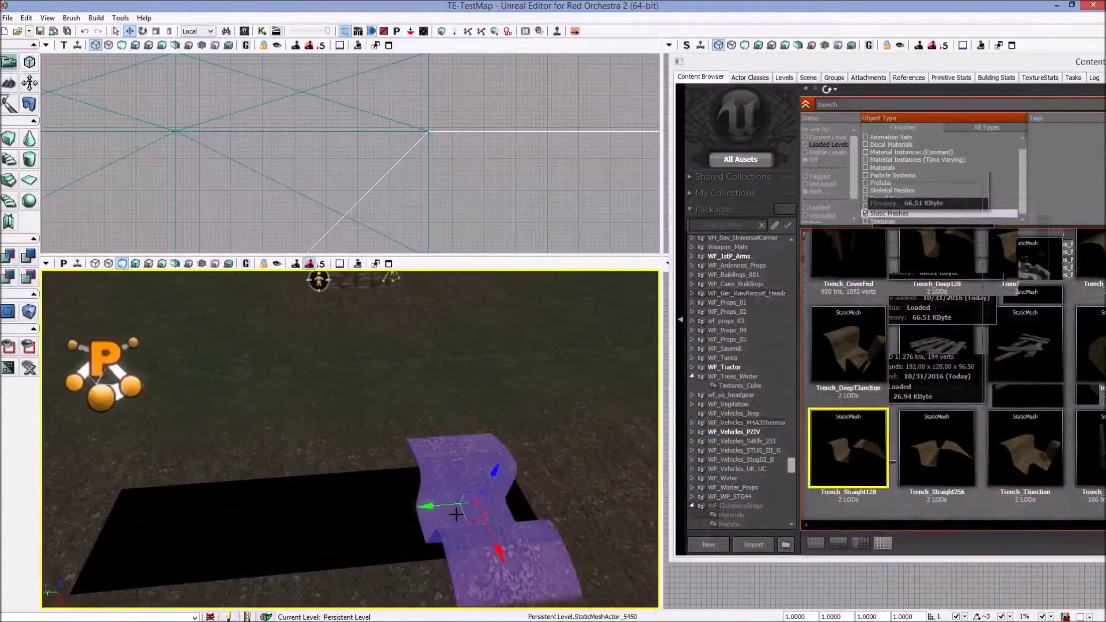
{"action": "left_click", "coordinate": [342, 461]}
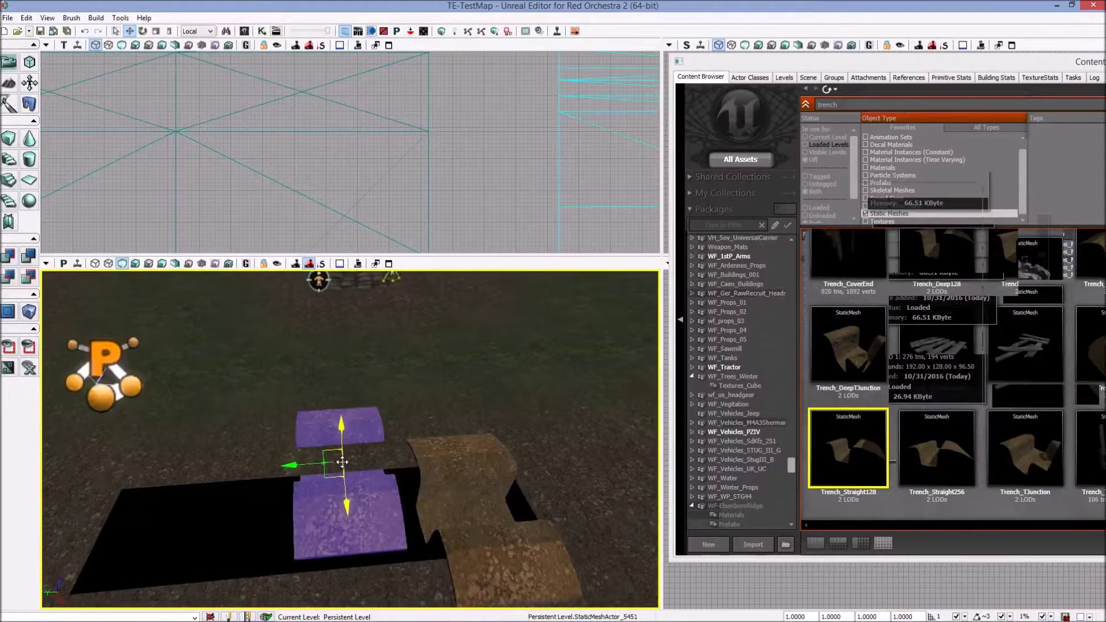
- Move the second trench piece along its X axis to bring it roughly in line with the first
{"action": "scroll", "coordinate": [395, 167], "scroll_direction": "down", "scroll_amount": 14}
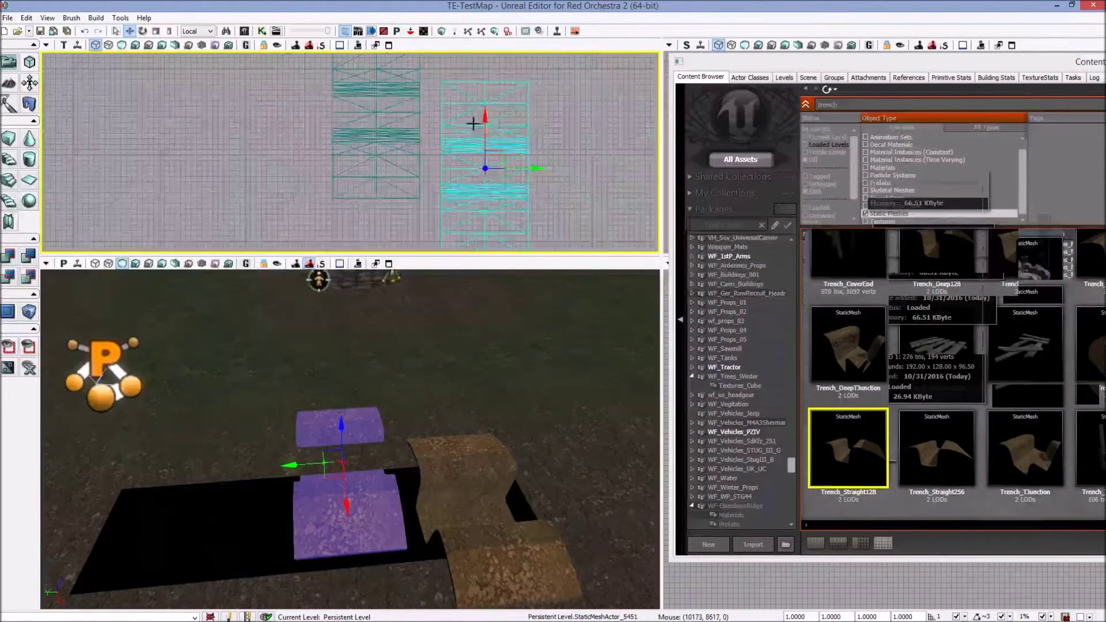
{"action": "left_click_drag", "start_coordinate": [483, 118], "coordinate": [488, 58]}
{"action": "scroll", "coordinate": [322, 126], "scroll_direction": "up", "scroll_amount": 3}
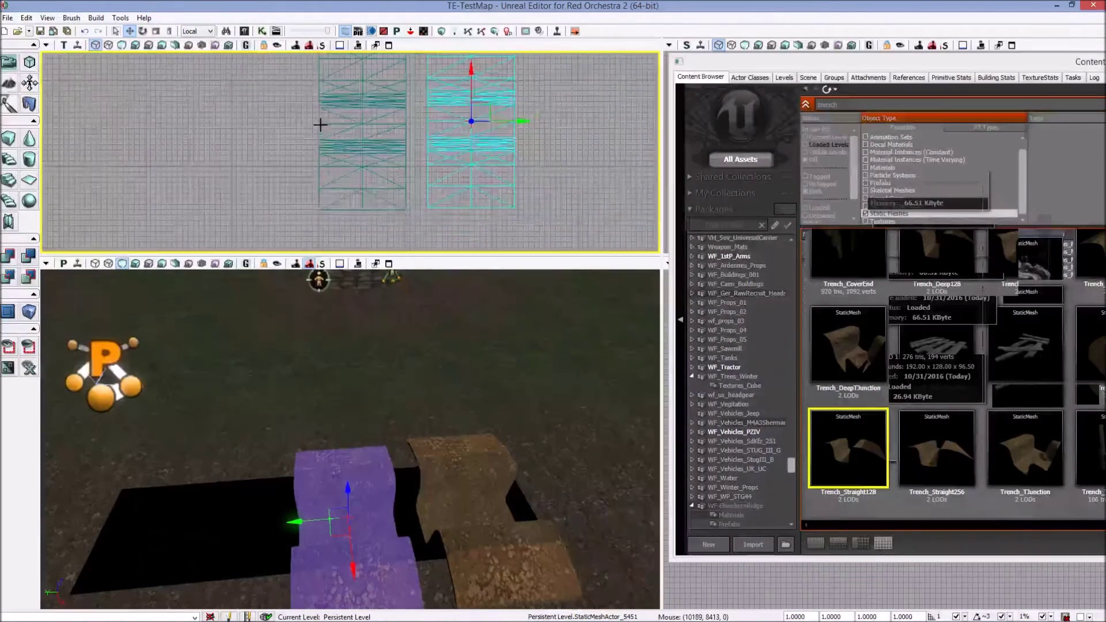
- Nudge the second trench piece in grid increments until its edge and corners meet the first piece exactly
{"action": "left_click_drag", "start_coordinate": [409, 179], "coordinate": [363, 106]}
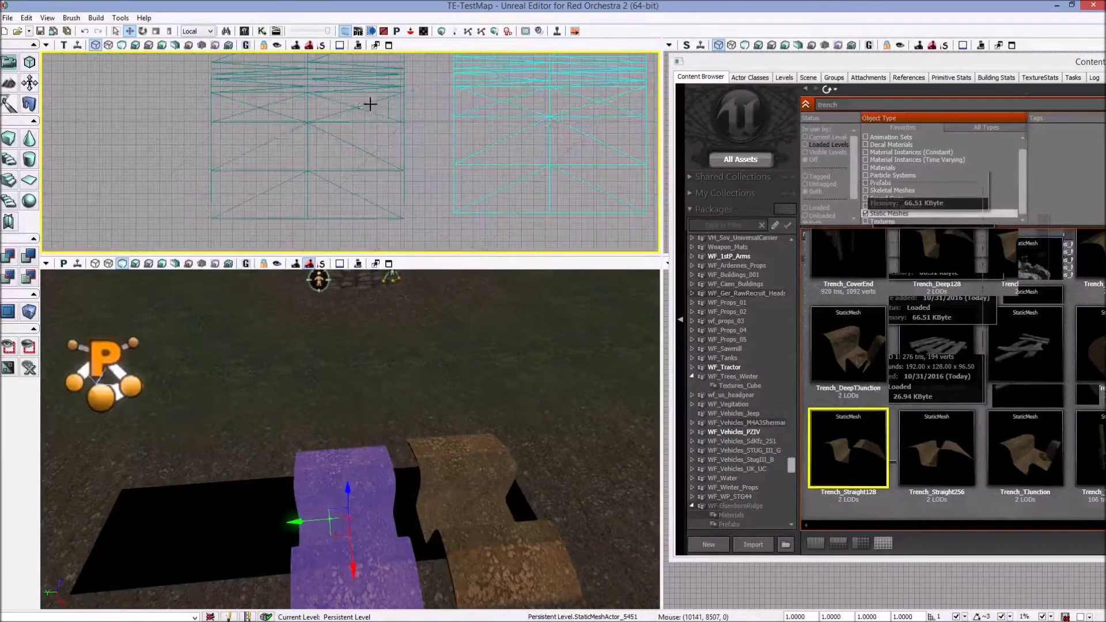
{"action": "key", "text": "Left"}
{"action": "key", "text": "Left"}
{"action": "key", "text": "Left"}
{"action": "key", "text": "Left"}
{"action": "key", "text": "Left"}
{"action": "key", "text": "Left"}
{"action": "key", "text": "Left"}
{"action": "key", "text": "Left"}
{"action": "key", "text": "Left"}
{"action": "key", "text": "Left"}
{"action": "key", "text": "Left"}
{"action": "key", "text": "Left"}
{"action": "key", "text": "Left"}
{"action": "key", "text": "Left"}
{"action": "key", "text": "Left"}
{"action": "key", "text": "Left"}
{"action": "key", "text": "Left"}
{"action": "key", "text": "Left"}
{"action": "key", "text": "Left"}
{"action": "key", "text": "Left"}
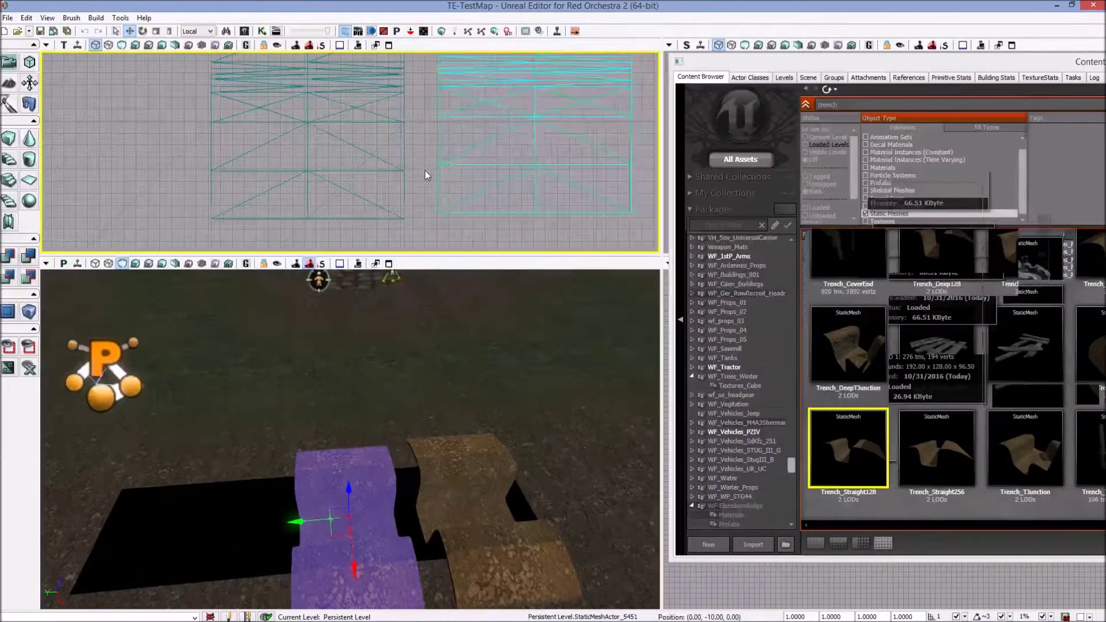
{"action": "left_click_drag", "start_coordinate": [424, 170], "coordinate": [423, 170]}
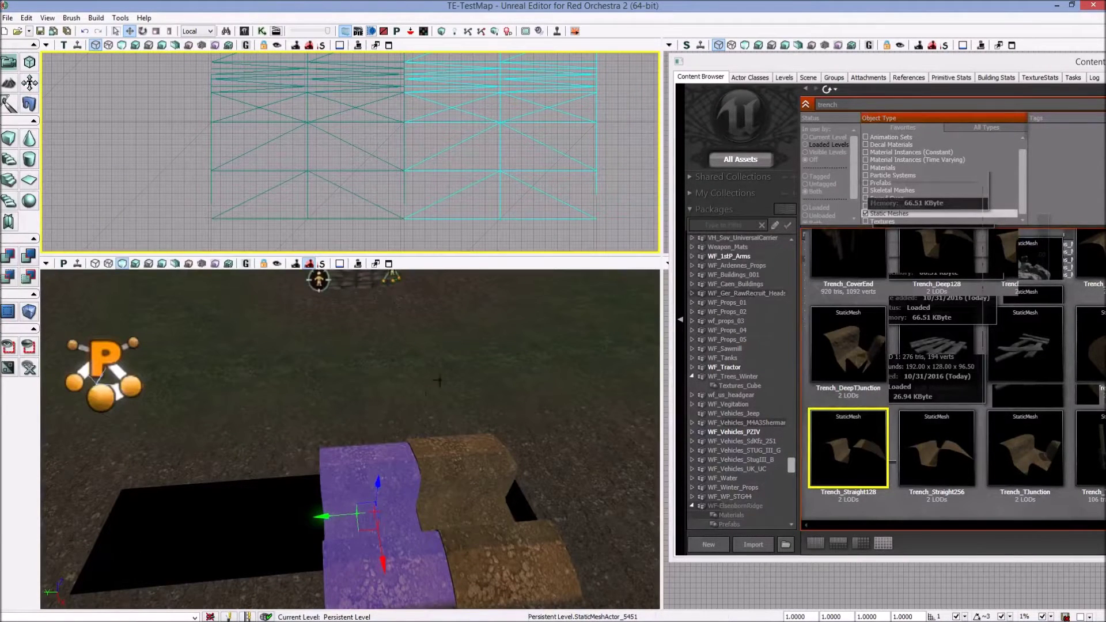
- Inspect the seam between the two trench pieces and delete the second piece from the long hole
{"action": "right_click_drag", "start_coordinate": [427, 430], "coordinate": [412, 461]}
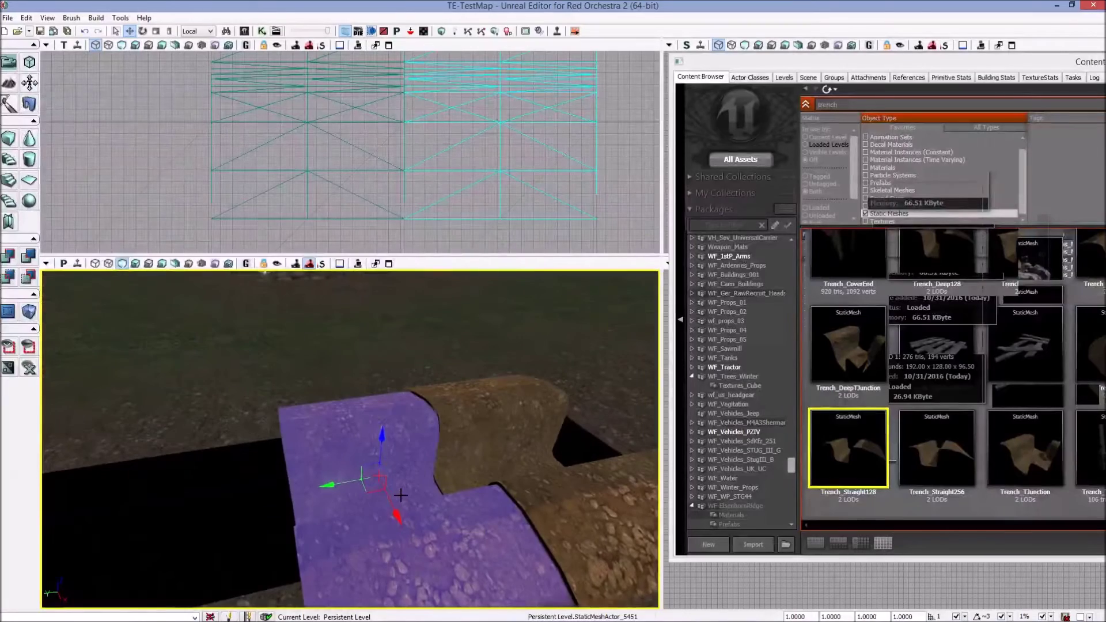
{"action": "key", "text": "Delete"}
{"action": "right_click_drag", "start_coordinate": [412, 456], "coordinate": [386, 470]}
{"action": "left_click_drag", "start_coordinate": [374, 437], "coordinate": [480, 446]}
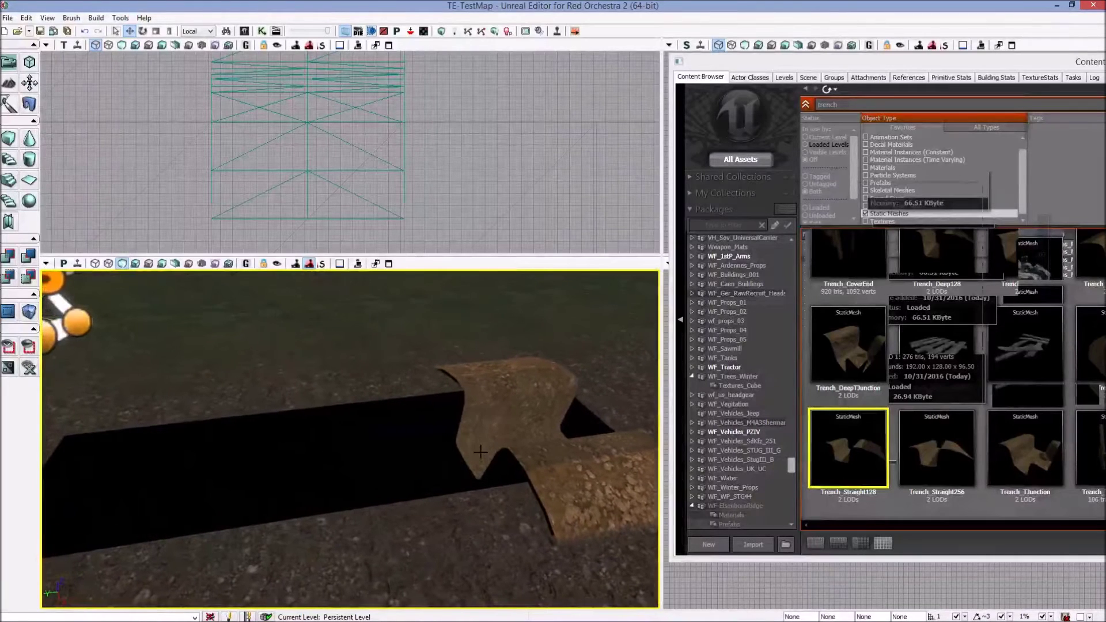
- Duplicate the Trench_Straight128 piece about 125 units along its Y axis and nudge the copy in grid increments until both edges meet
{"action": "left_click", "coordinate": [481, 455]}
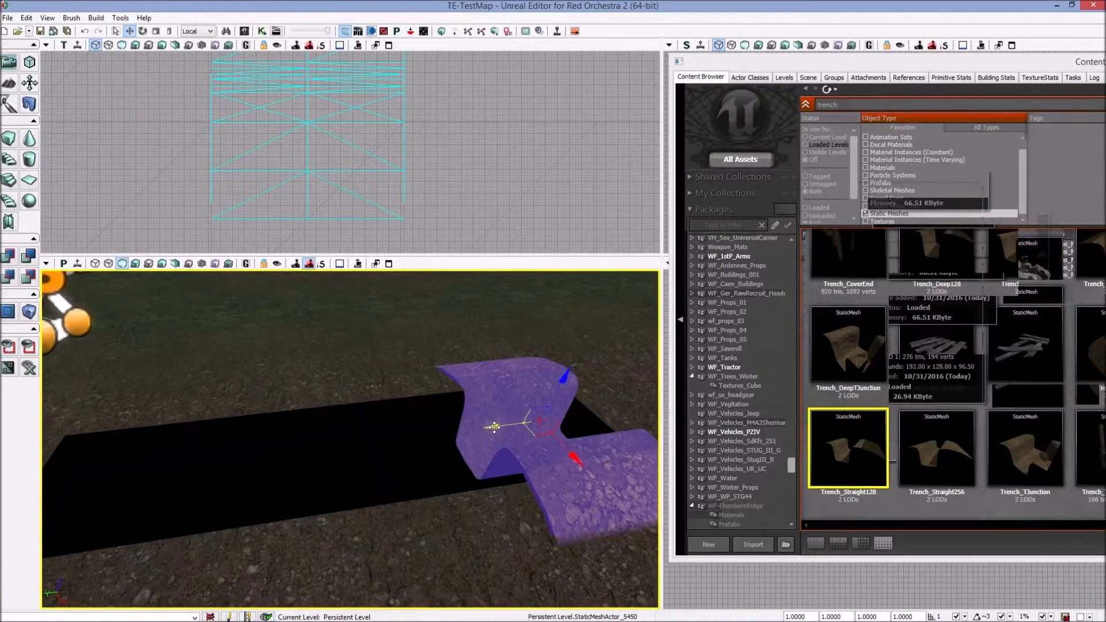
{"action": "left_click_drag", "start_coordinate": [494, 428], "coordinate": [433, 438]}
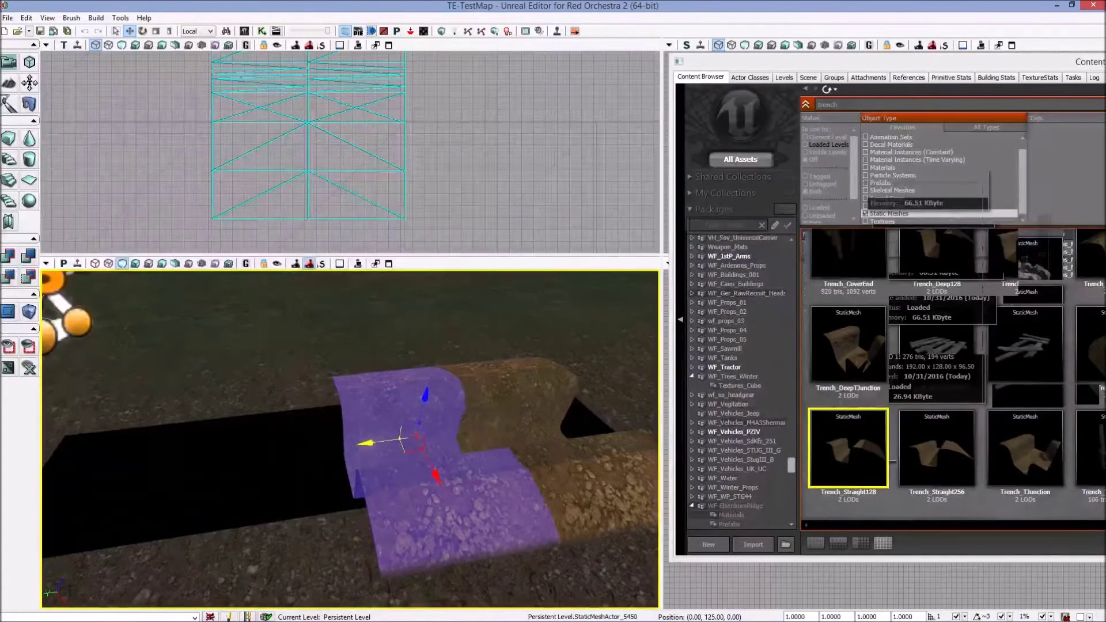
{"action": "scroll", "coordinate": [396, 199], "scroll_direction": "up", "scroll_amount": 5}
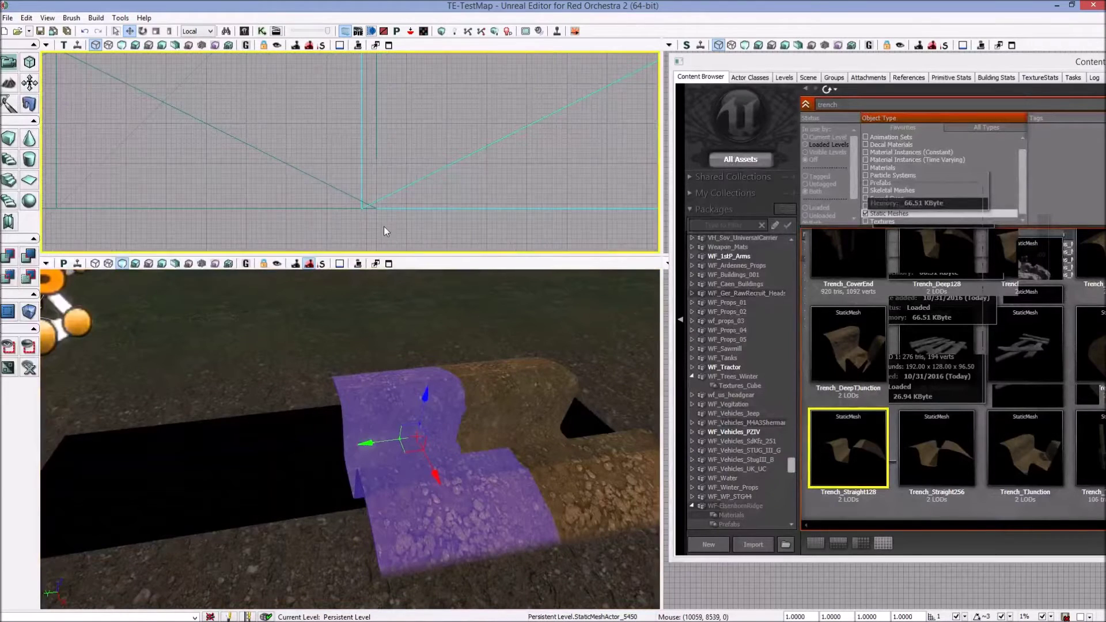
{"action": "key", "text": "Right"}
{"action": "key", "text": "Right"}
{"action": "key", "text": "Right"}
{"action": "key", "text": "Right"}
{"action": "key", "text": "Right"}
{"action": "key", "text": "Right"}
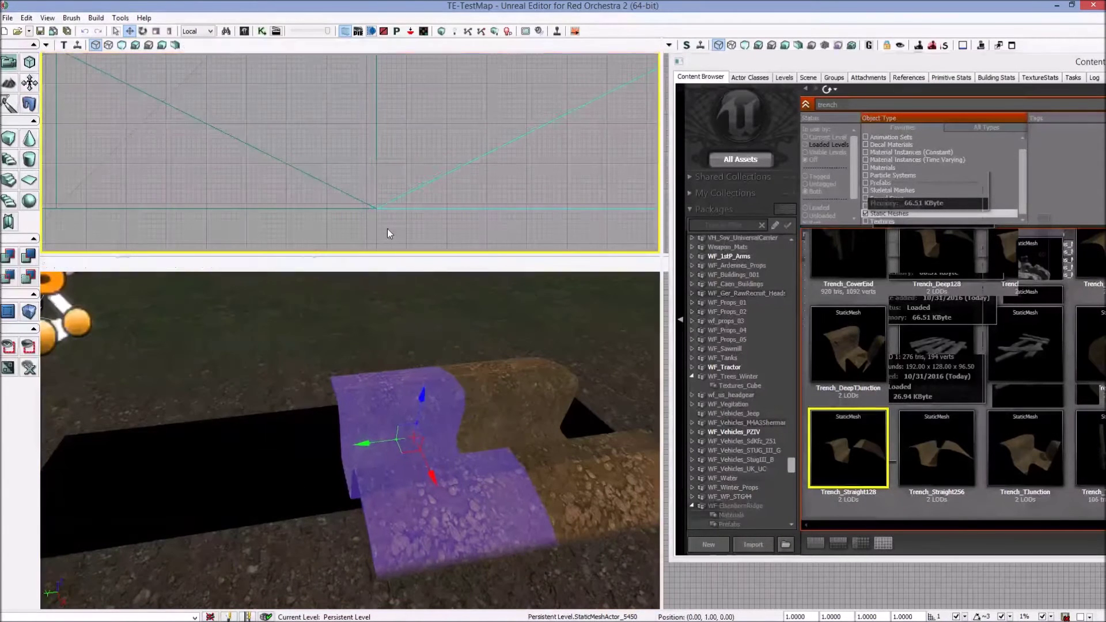
- Select both joined trench pieces and duplicate the pair further along the long hole
{"action": "right_click_drag", "start_coordinate": [380, 351], "coordinate": [478, 397]}
{"action": "left_click", "coordinate": [368, 351]}
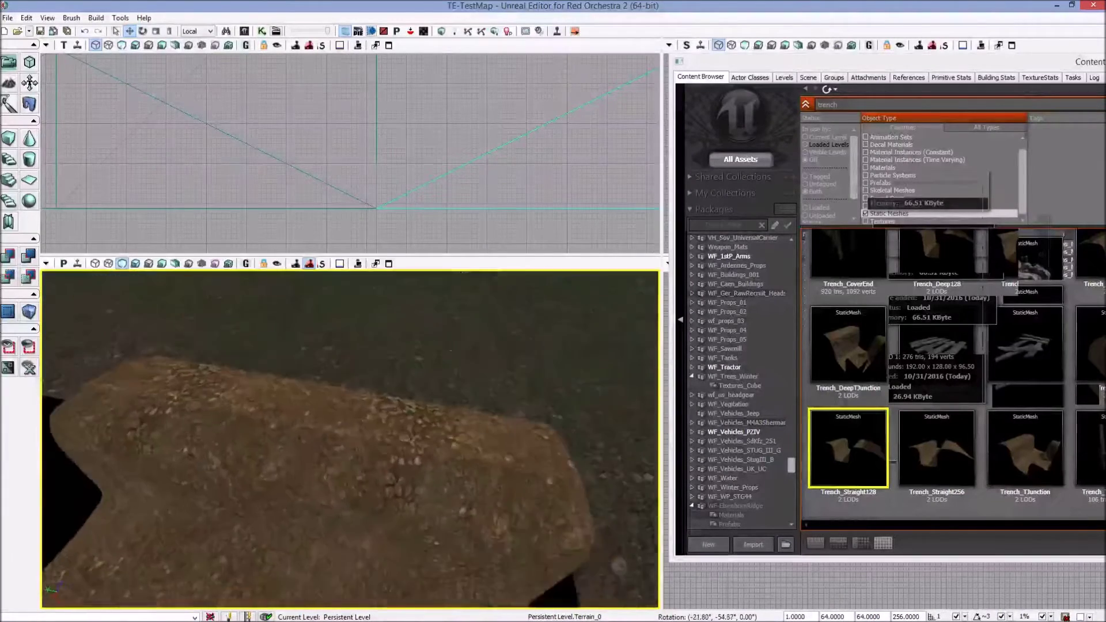
{"action": "left_click_drag", "start_coordinate": [242, 317], "coordinate": [275, 500]}
{"action": "left_click", "coordinate": [315, 501]}
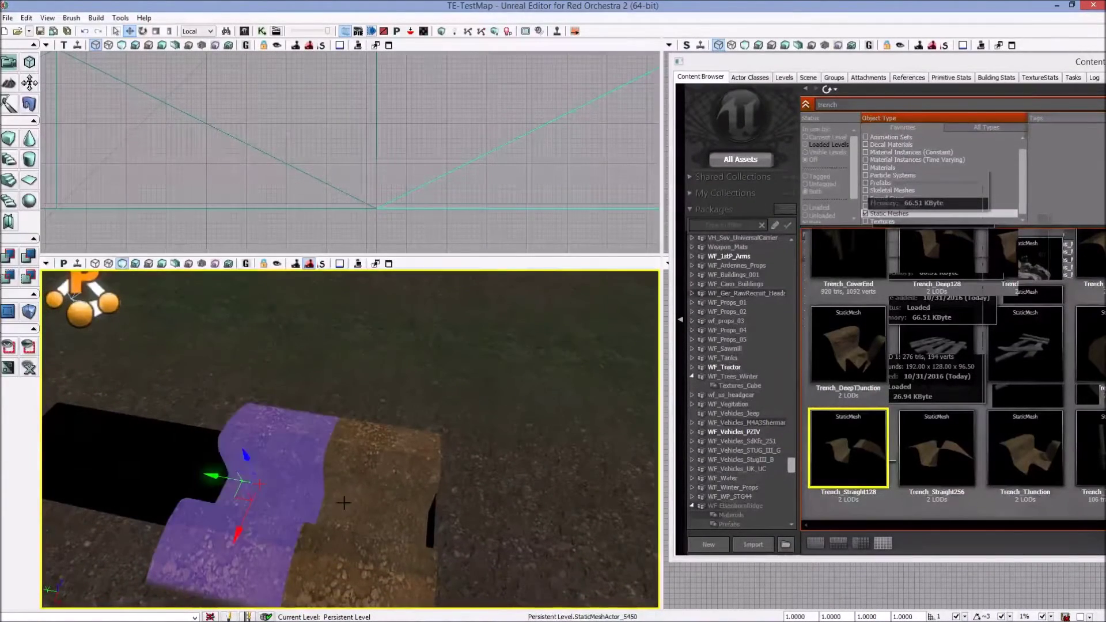
{"action": "left_click", "coordinate": [342, 503], "text": "ctrl"}
{"action": "left_click_drag", "start_coordinate": [330, 498], "coordinate": [15, 436], "text": "alt"}
- Nudge the duplicated pair in grid increments until its corner vertex meets the existing trench pieces exactly
{"action": "scroll", "coordinate": [257, 199], "scroll_direction": "down", "scroll_amount": 5}
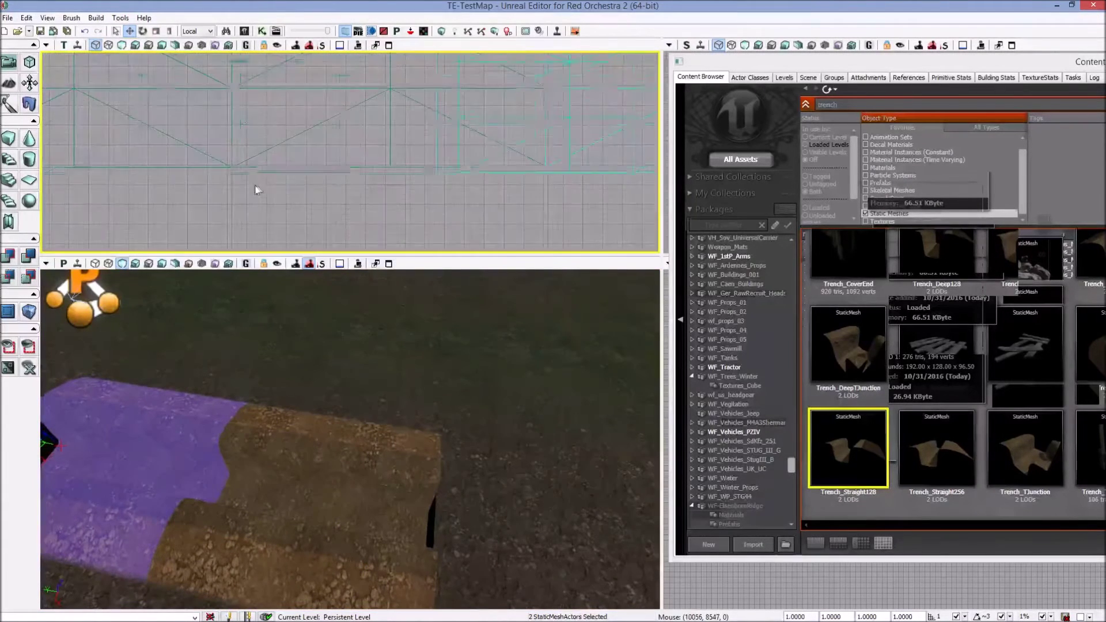
{"action": "scroll", "coordinate": [345, 129], "scroll_direction": "up", "scroll_amount": 5}
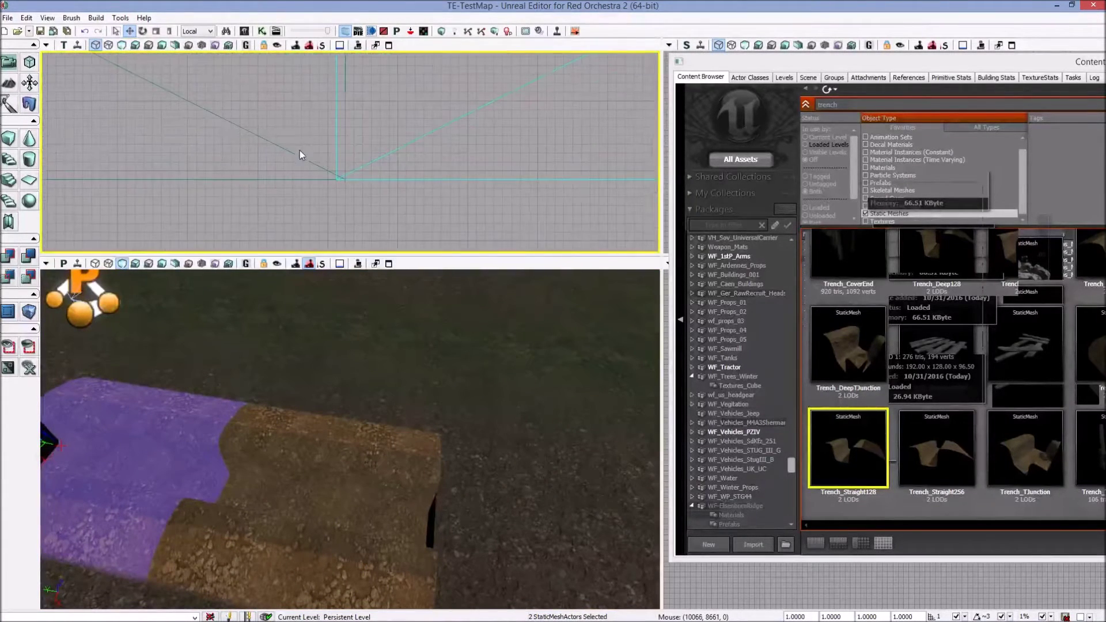
{"action": "key", "text": "Right"}
{"action": "key", "text": "Right"}
{"action": "key", "text": "Left"}
- Select all four trench pieces, clear the selection, and inspect the joined run up to its open end
{"action": "right_click_drag", "start_coordinate": [303, 315], "coordinate": [265, 308]}
{"action": "right_click_drag", "start_coordinate": [306, 357], "coordinate": [486, 368]}
{"action": "mouse_move", "coordinate": [306, 322]}
{"action": "right_mouse_down"}
{"action": "mouse_move", "coordinate": [288, 331]}
{"action": "mouse_move", "coordinate": [299, 340]}
{"action": "mouse_move", "coordinate": [306, 323]}
{"action": "right_mouse_up"}
{"action": "right_click_drag", "start_coordinate": [358, 510], "coordinate": [385, 509]}
{"action": "left_click", "coordinate": [309, 470], "text": "ctrl"}
{"action": "left_click", "coordinate": [310, 542], "text": "ctrl"}
{"action": "mouse_move", "coordinate": [294, 385]}
{"action": "right_mouse_down"}
{"action": "mouse_move", "coordinate": [305, 415]}
{"action": "mouse_move", "coordinate": [293, 384]}
{"action": "right_mouse_up"}
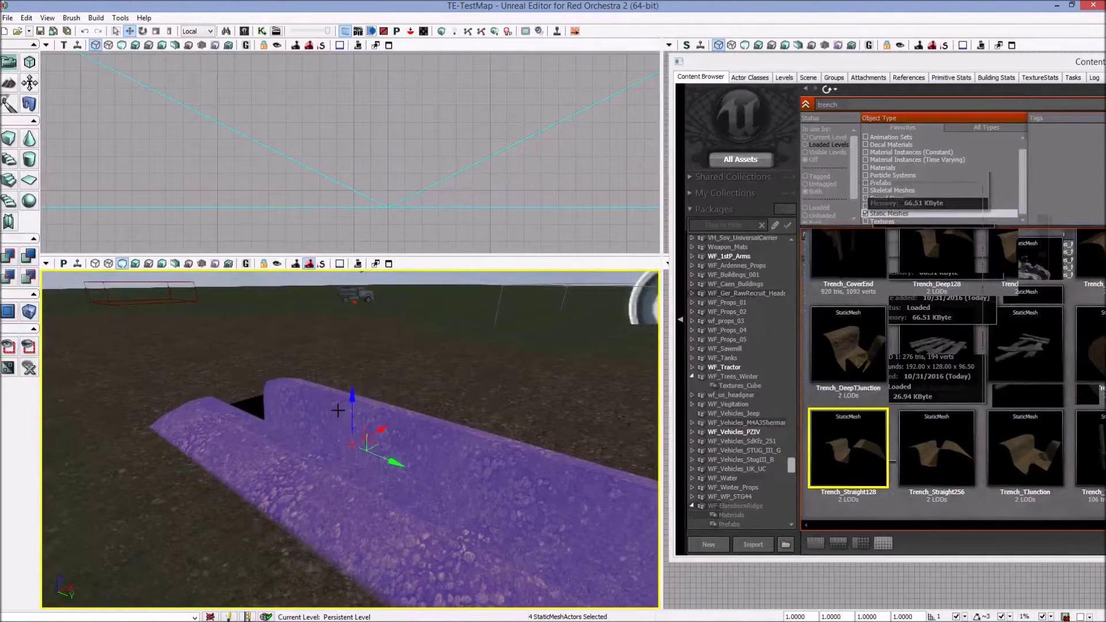
{"action": "right_click_drag", "start_coordinate": [290, 450], "coordinate": [375, 489]}
{"action": "left_click", "coordinate": [290, 449]}
{"action": "mouse_move", "coordinate": [290, 450]}
{"action": "right_mouse_down"}
{"action": "mouse_move", "coordinate": [231, 426]}
{"action": "mouse_move", "coordinate": [415, 380]}
{"action": "mouse_move", "coordinate": [357, 386]}
{"action": "mouse_move", "coordinate": [311, 444]}
{"action": "right_mouse_up"}
{"action": "right_click_drag", "start_coordinate": [313, 396], "coordinate": [341, 401]}
{"action": "right_click_drag", "start_coordinate": [571, 521], "coordinate": [566, 520]}
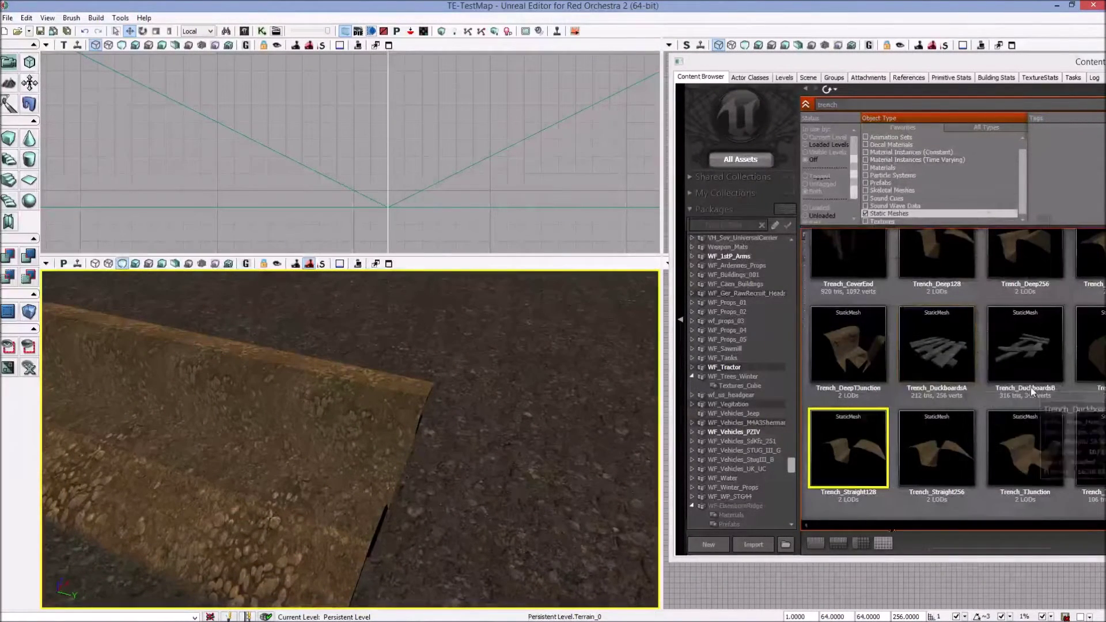
- Choose the Trench_End static mesh in the Content Browser and move the browser clear of the perspective view
{"action": "left_click_drag", "start_coordinate": [755, 60], "coordinate": [506, 56]}
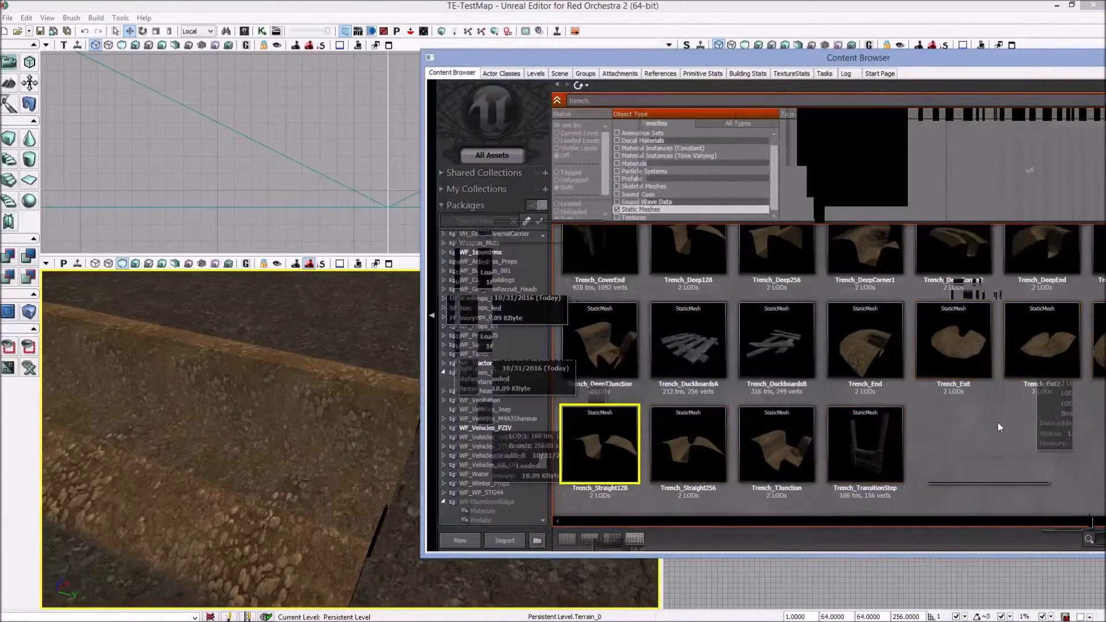
{"action": "left_click", "coordinate": [864, 343]}
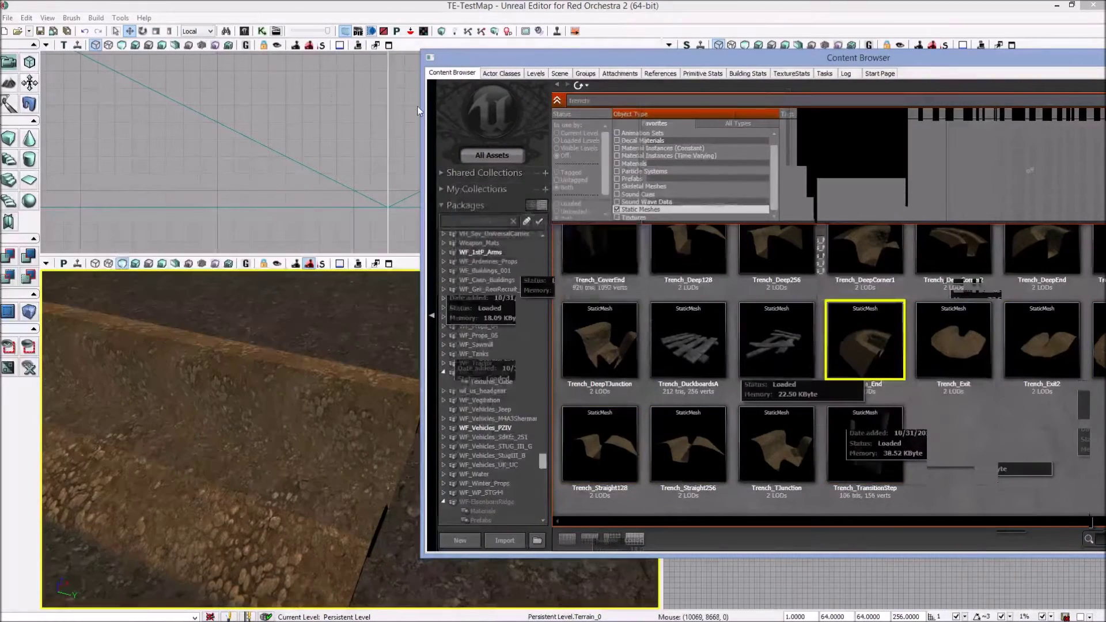
{"action": "left_click_drag", "start_coordinate": [444, 68], "coordinate": [830, 132]}
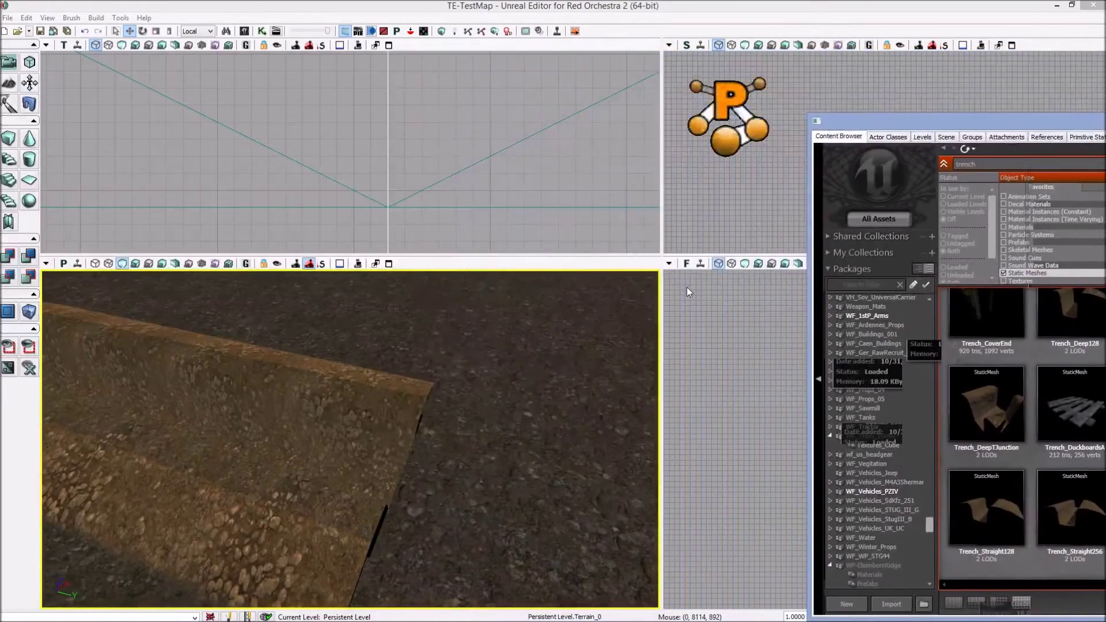
- Duplicate the last straight trench piece along its Y axis, past the open end of the trench run
{"action": "left_click_drag", "start_coordinate": [542, 339], "coordinate": [535, 345]}
{"action": "left_click_drag", "start_coordinate": [259, 426], "coordinate": [259, 460]}
{"action": "left_click", "coordinate": [344, 422]}
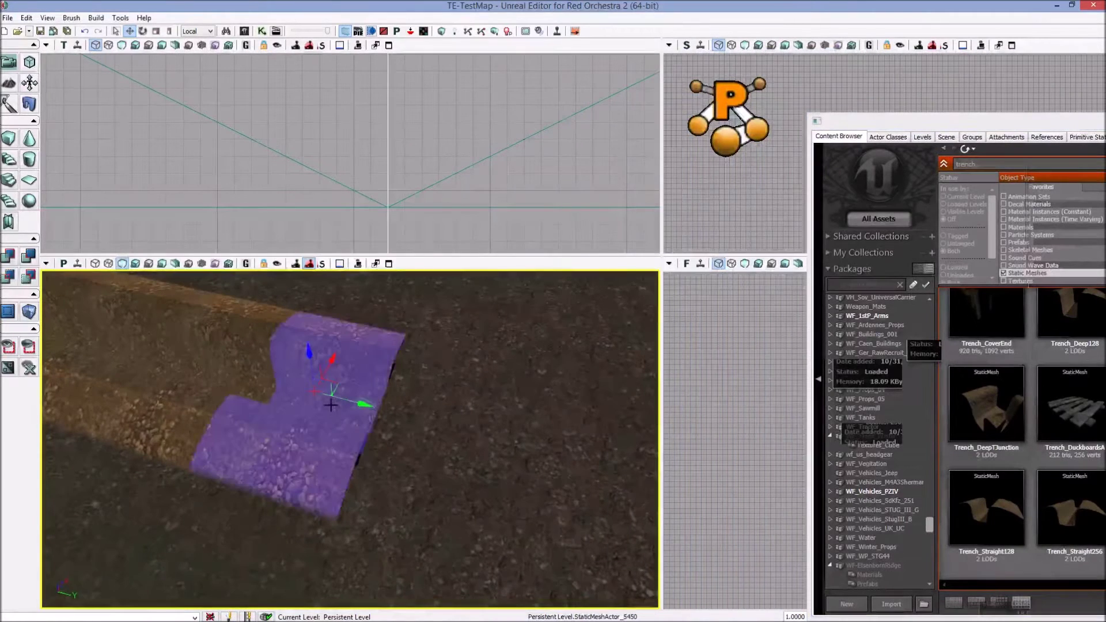
{"action": "left_click_drag", "start_coordinate": [367, 405], "coordinate": [502, 440]}
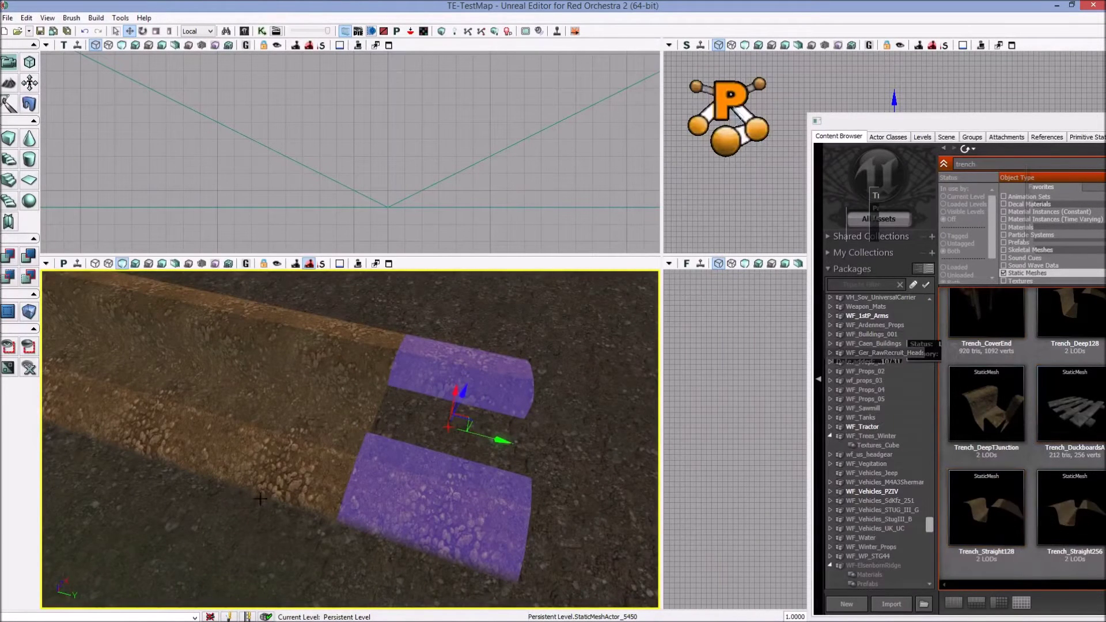
- Replace the duplicated straight piece with the Trench_End static mesh
{"action": "right_click", "coordinate": [448, 376]}
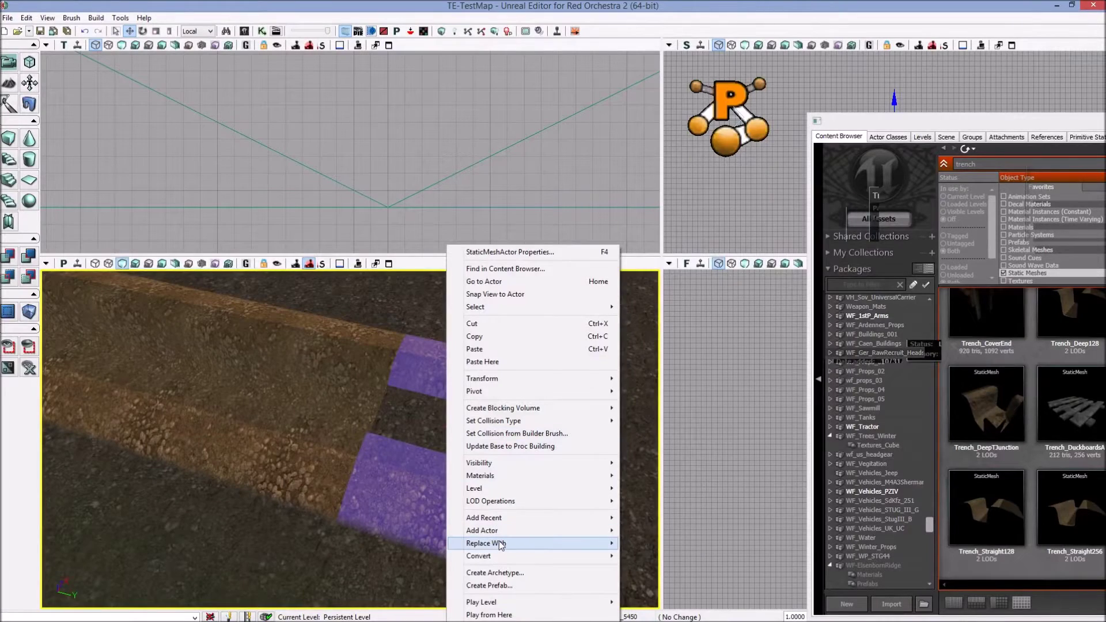
{"action": "mouse_move", "coordinate": [500, 544]}
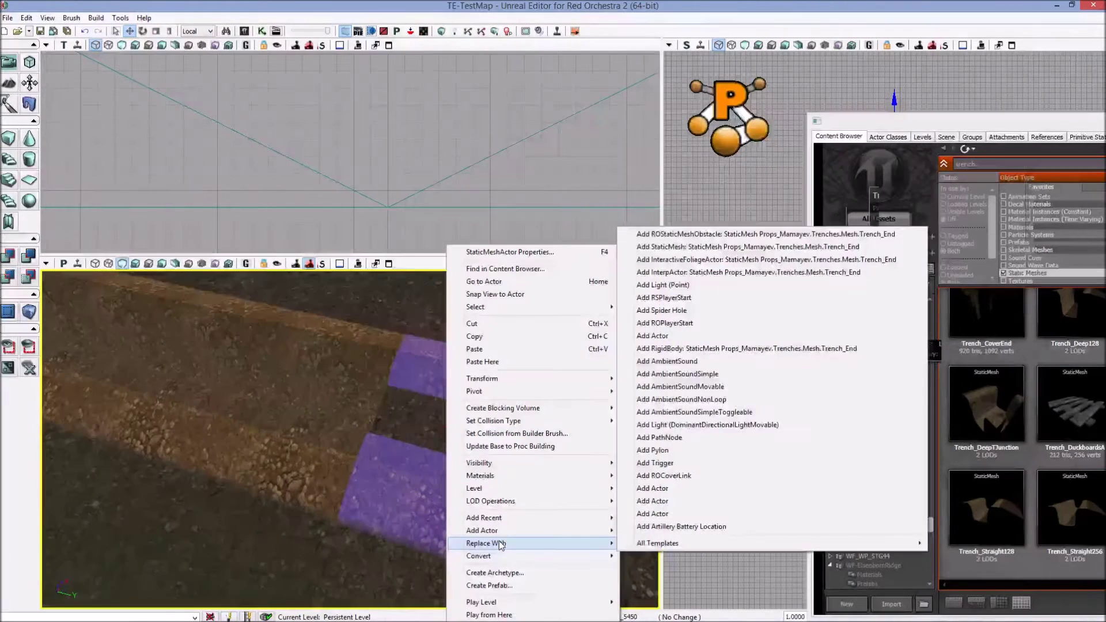
{"action": "left_click", "coordinate": [771, 247]}
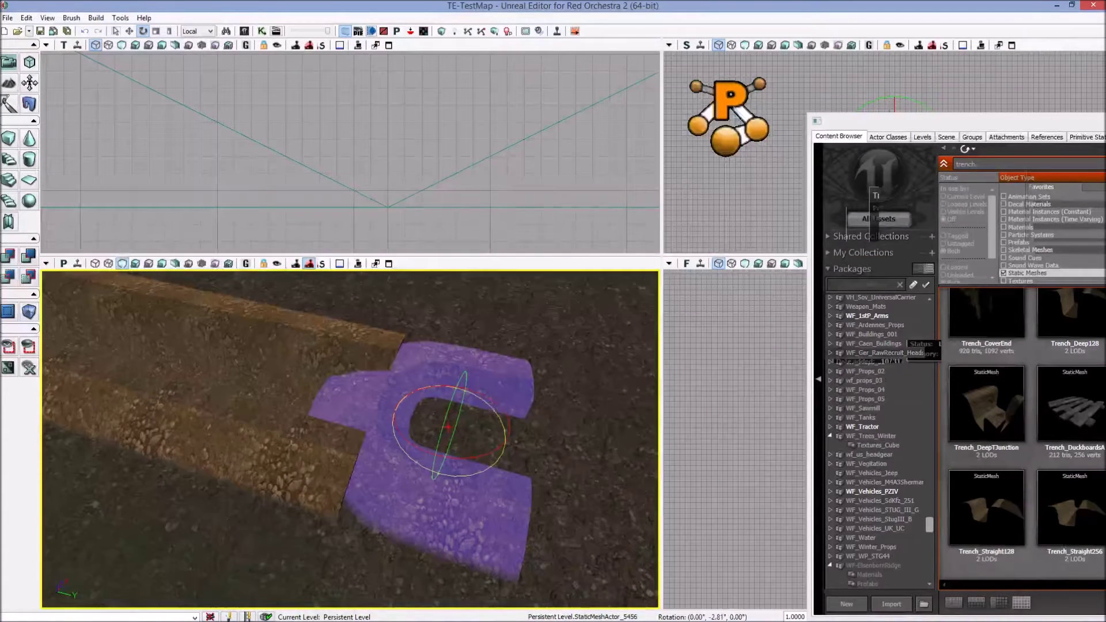
- Rotate the end piece about its vertical axis until its opening faces the straight trench, and deselect it
{"action": "left_click_drag", "start_coordinate": [455, 475], "coordinate": [417, 466]}
{"action": "left_click_drag", "start_coordinate": [507, 414], "coordinate": [507, 270]}
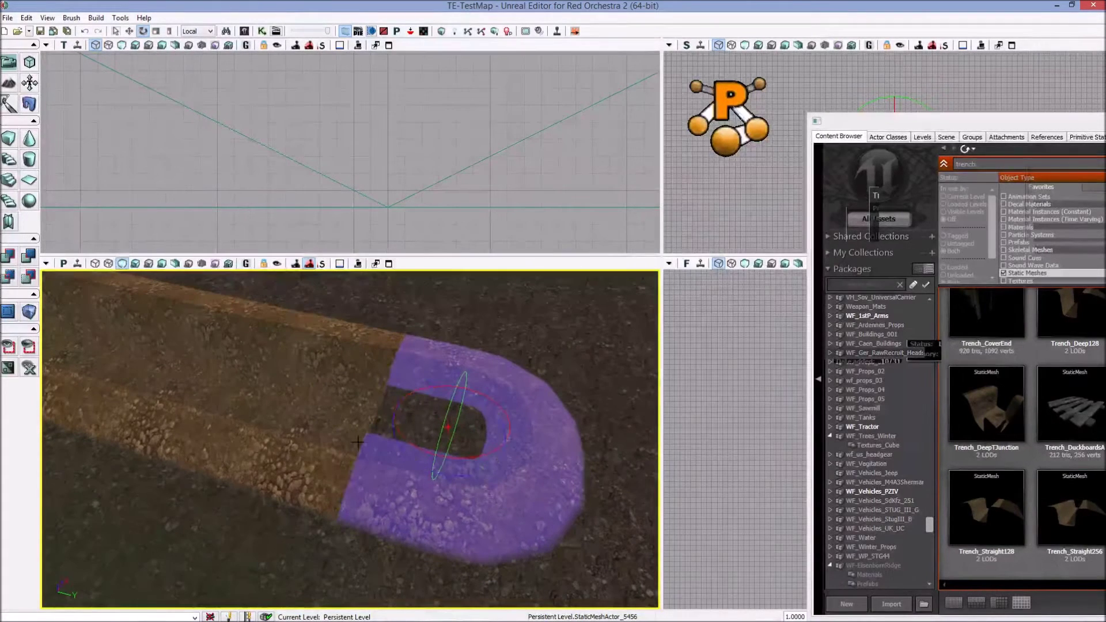
{"action": "left_click", "coordinate": [244, 559]}
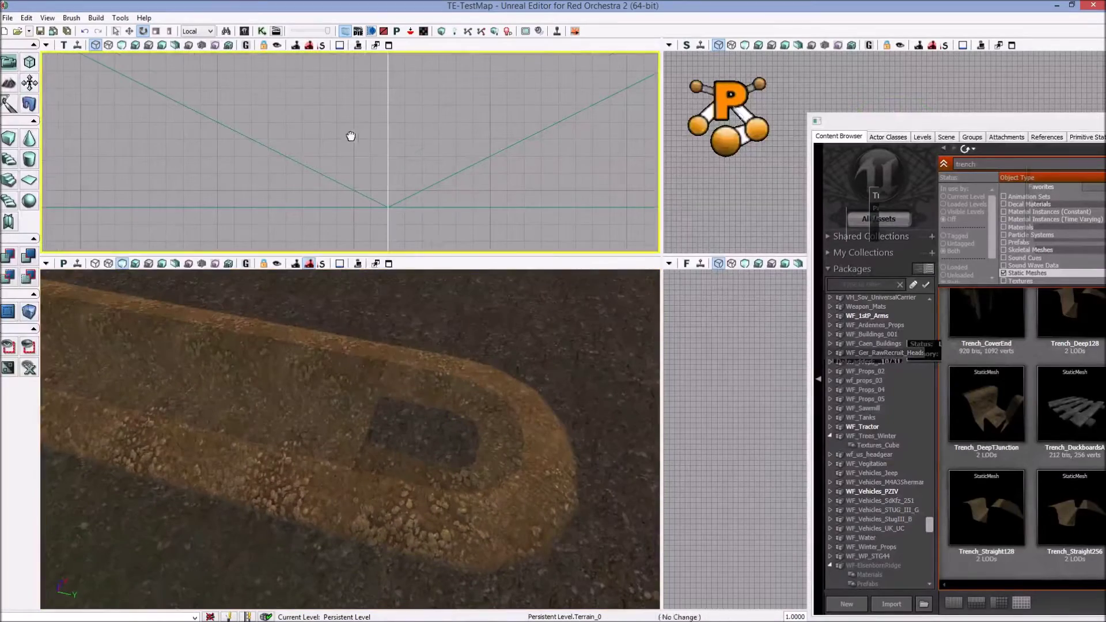
- Examine in the top wireframe view how the end piece's vertices line up with the adjoining straight piece
{"action": "right_click", "coordinate": [343, 104]}
{"action": "left_click", "coordinate": [296, 143]}
{"action": "scroll", "coordinate": [245, 100], "scroll_direction": "down", "scroll_amount": 6}
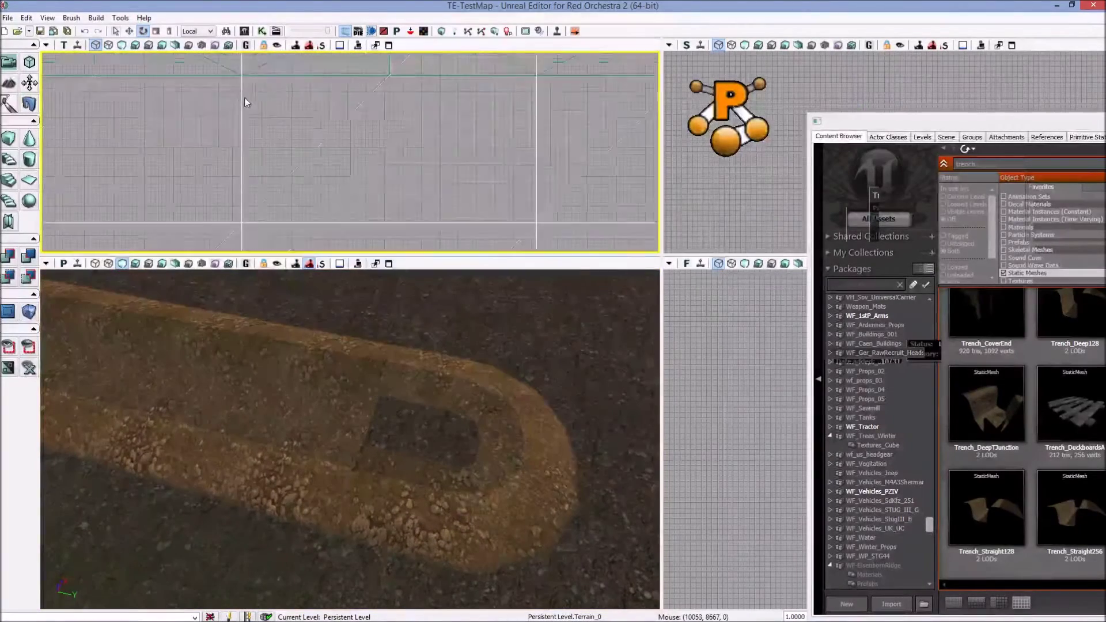
{"action": "scroll", "coordinate": [244, 107], "scroll_direction": "up", "scroll_amount": 8}
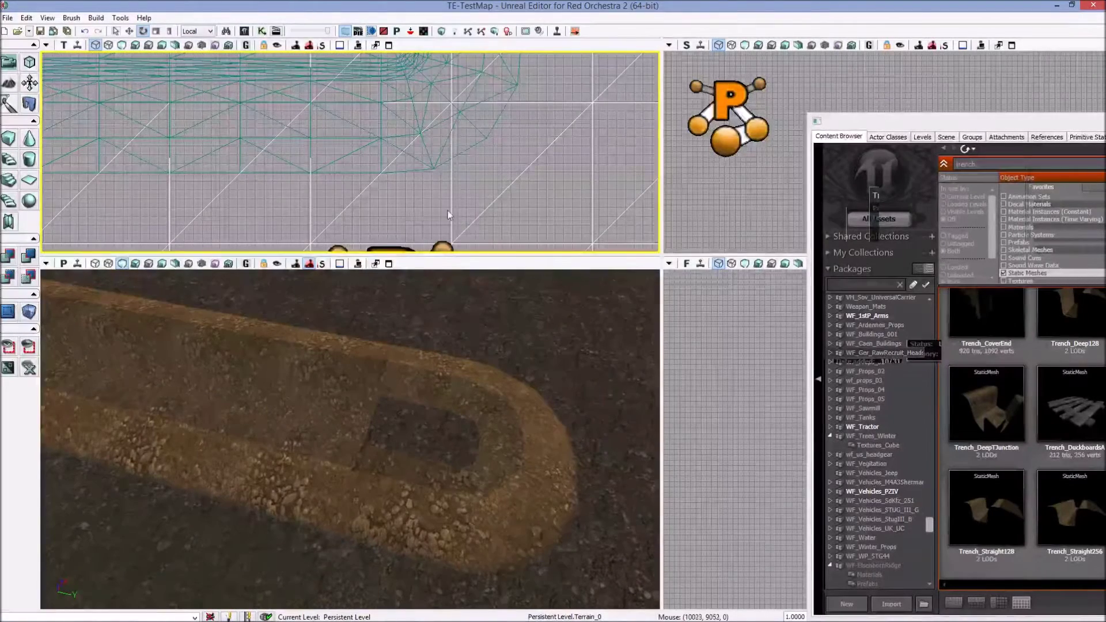
{"action": "left_click", "coordinate": [387, 194]}
{"action": "left_click_drag", "start_coordinate": [400, 195], "coordinate": [400, 203]}
{"action": "scroll", "coordinate": [400, 204], "scroll_direction": "up", "scroll_amount": 8}
{"action": "left_click", "coordinate": [385, 145]}
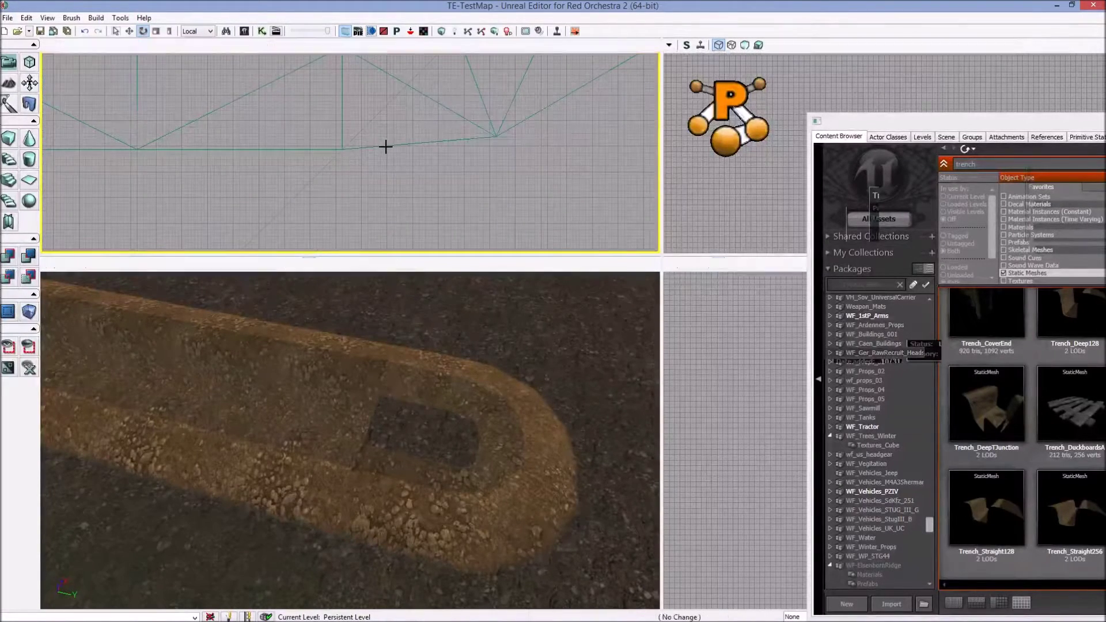
{"action": "left_click_drag", "start_coordinate": [190, 187], "coordinate": [238, 151]}
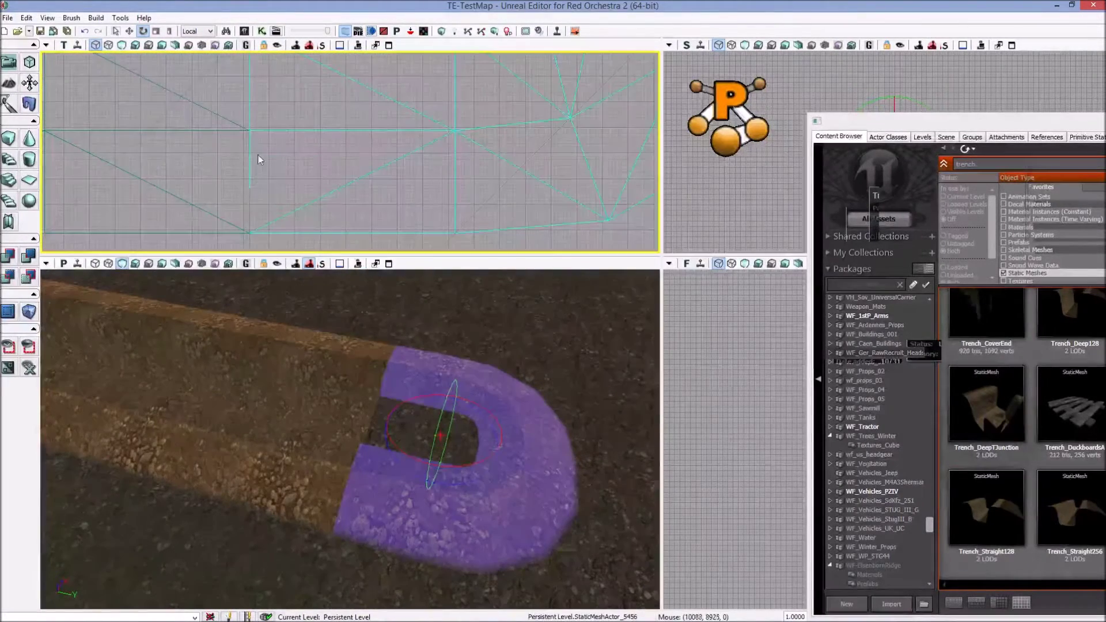
{"action": "left_click_drag", "start_coordinate": [289, 476], "coordinate": [280, 486]}
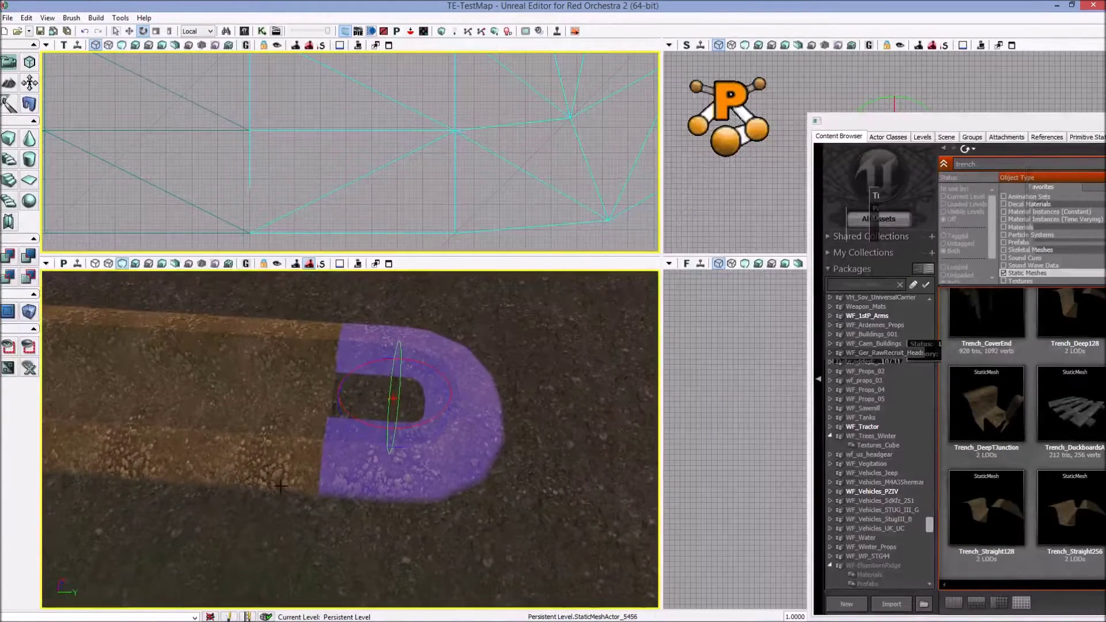
- Cut away the terrain patch showing inside the trench end piece and leave terrain editing
{"action": "left_click", "coordinate": [10, 90]}
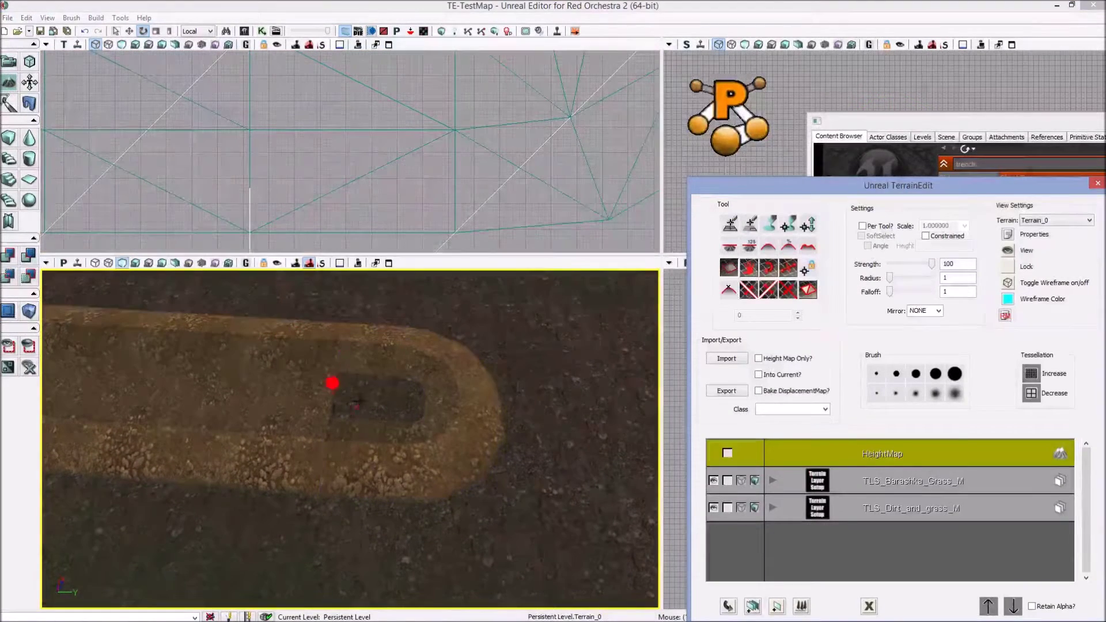
{"action": "left_click", "coordinate": [380, 398], "text": "ctrl"}
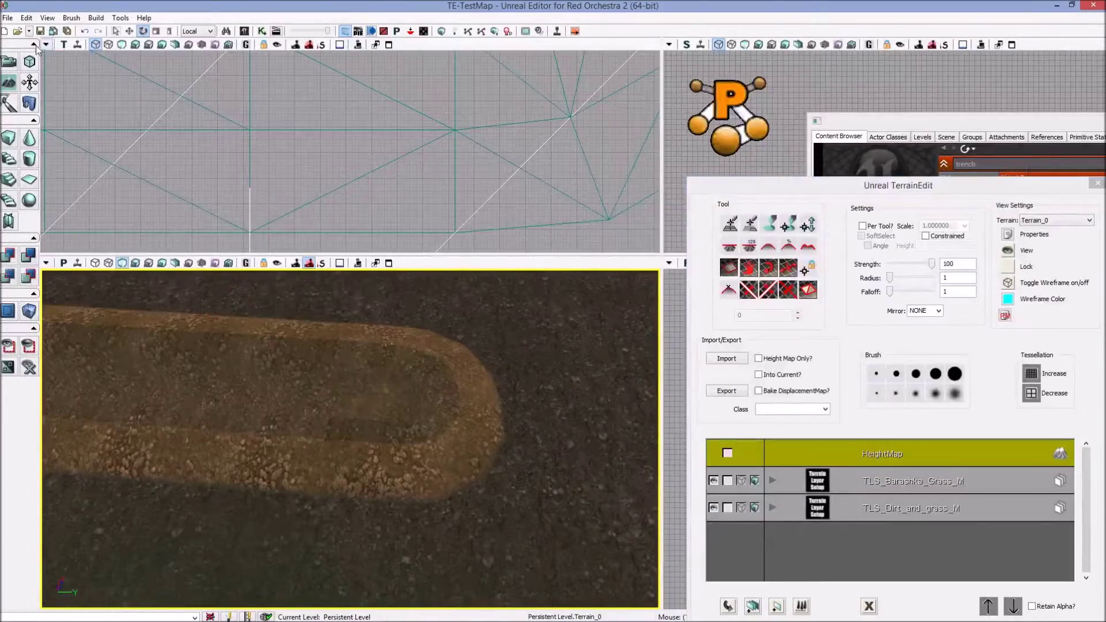
{"action": "left_click", "coordinate": [10, 65]}
- Inspect the closed trench end and the straight run from several angles for gaps against the terrain
{"action": "right_click_drag", "start_coordinate": [350, 439], "coordinate": [323, 363]}
{"action": "right_click_drag", "start_coordinate": [316, 415], "coordinate": [255, 349]}
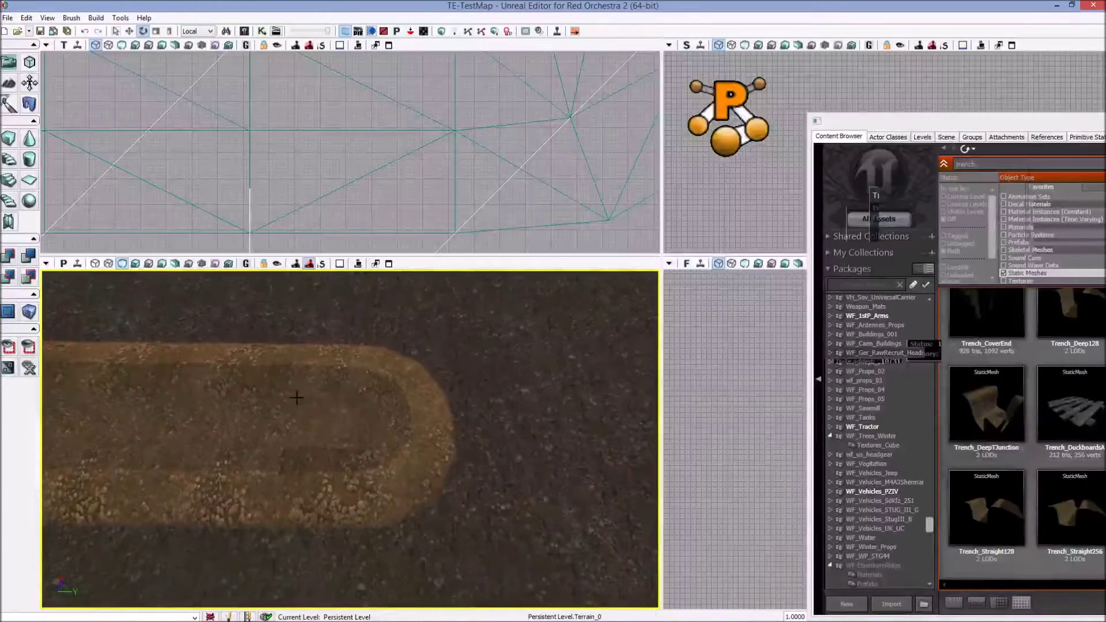
{"action": "mouse_move", "coordinate": [489, 422]}
{"action": "right_mouse_down"}
{"action": "mouse_move", "coordinate": [476, 422]}
{"action": "mouse_move", "coordinate": [521, 423]}
{"action": "mouse_move", "coordinate": [476, 417]}
{"action": "right_mouse_up"}
{"action": "left_click", "coordinate": [477, 422]}
{"action": "left_click", "coordinate": [382, 316]}
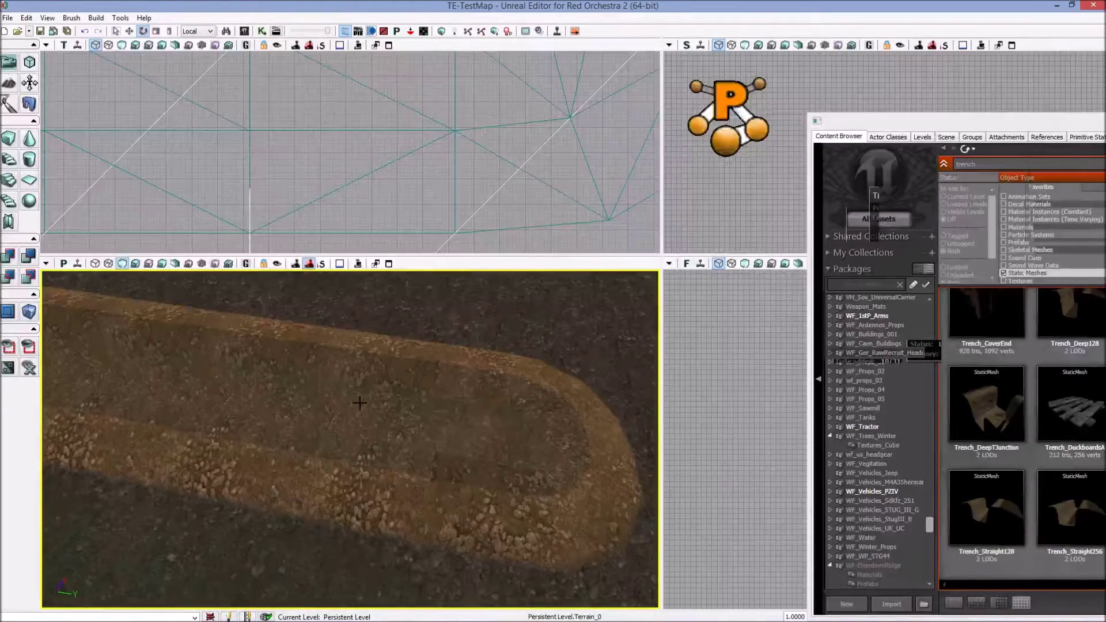
{"action": "right_click_drag", "start_coordinate": [360, 402], "coordinate": [359, 401]}
{"action": "right_click_drag", "start_coordinate": [326, 365], "coordinate": [326, 364]}
{"action": "right_click_drag", "start_coordinate": [207, 343], "coordinate": [207, 343]}
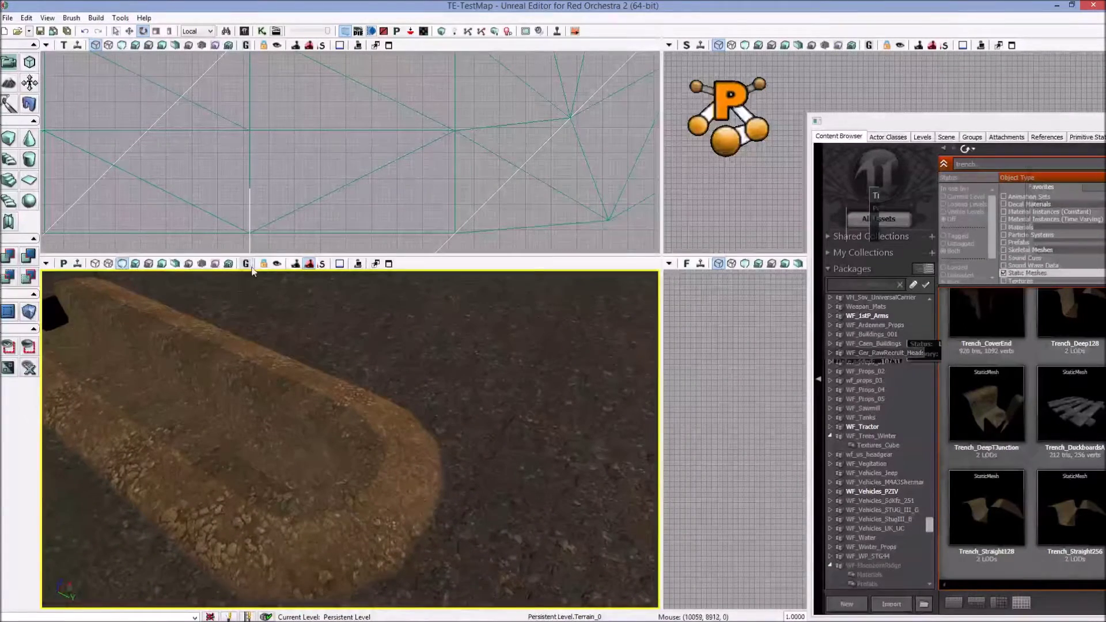
- Survey the map from the trench out to the player start group and select that group to view its placement
{"action": "right_click_drag", "start_coordinate": [350, 439], "coordinate": [350, 439]}
{"action": "left_click_drag", "start_coordinate": [350, 438], "coordinate": [350, 437]}
{"action": "right_click_drag", "start_coordinate": [350, 437], "coordinate": [351, 438]}
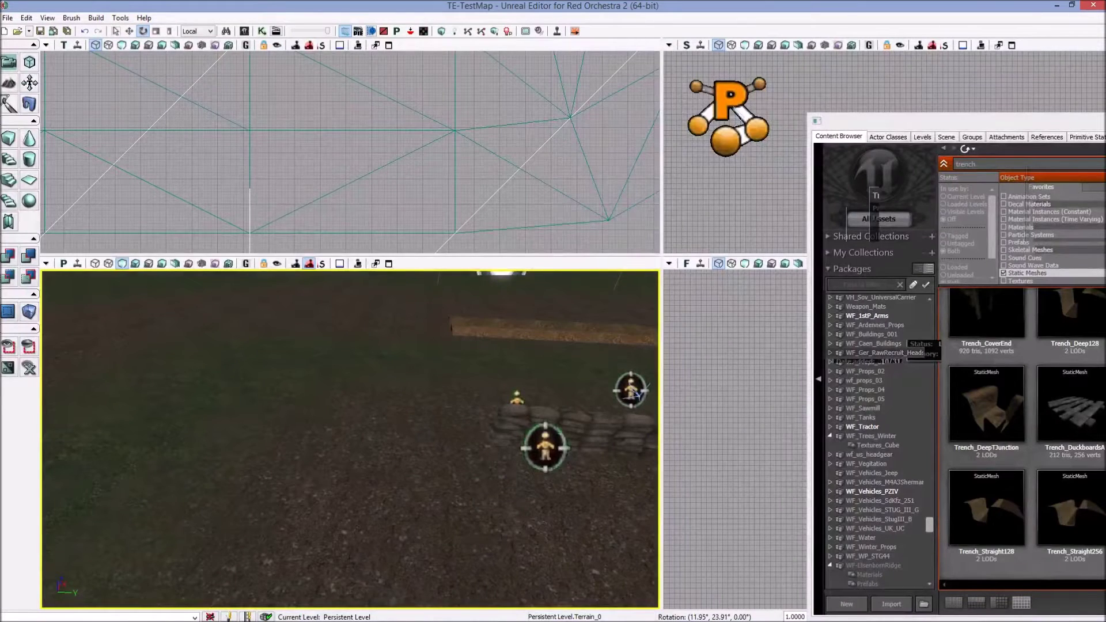
{"action": "right_click_drag", "start_coordinate": [350, 437], "coordinate": [350, 437]}
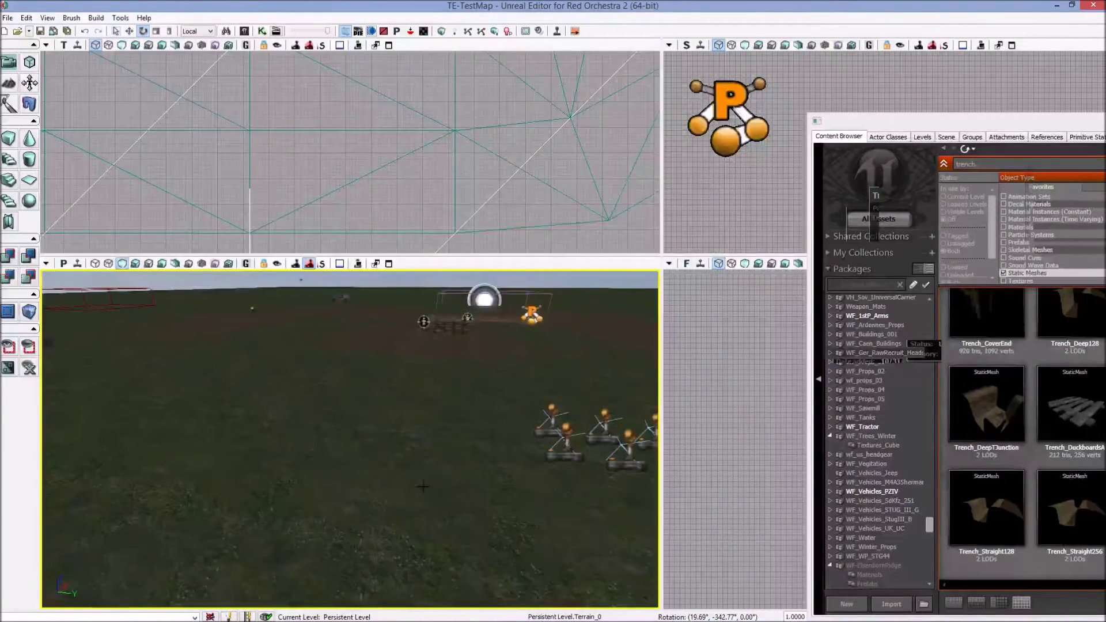
{"action": "left_click", "coordinate": [531, 395]}
{"action": "left_click", "coordinate": [518, 387]}
{"action": "right_click_drag", "start_coordinate": [465, 402], "coordinate": [518, 385]}
{"action": "right_click_drag", "start_coordinate": [385, 376], "coordinate": [385, 377]}
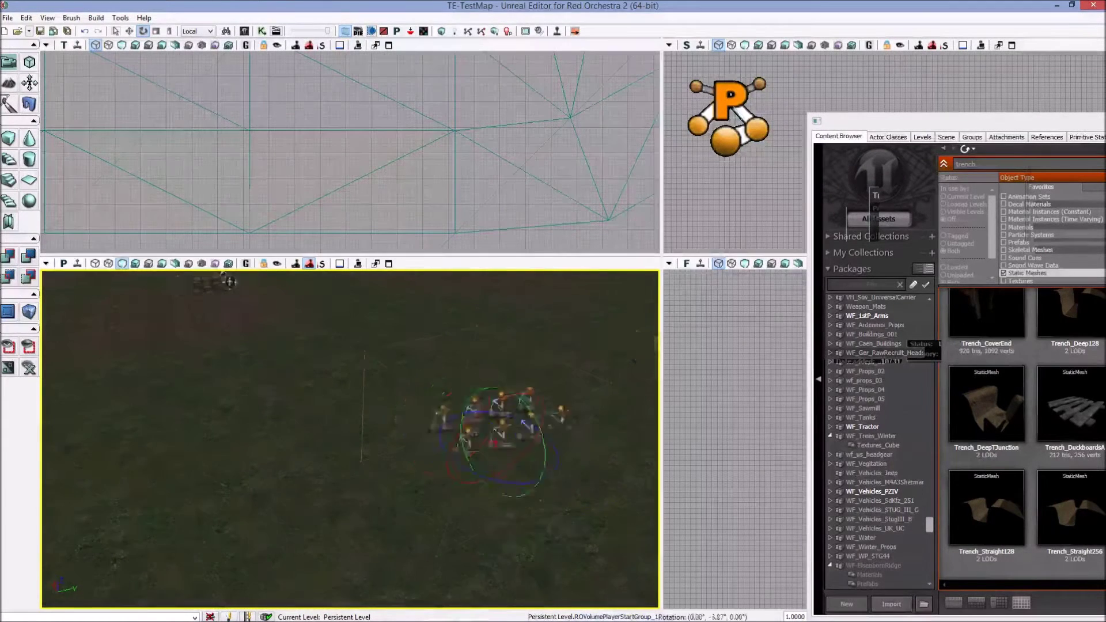
{"action": "right_click_drag", "start_coordinate": [270, 376], "coordinate": [271, 376]}
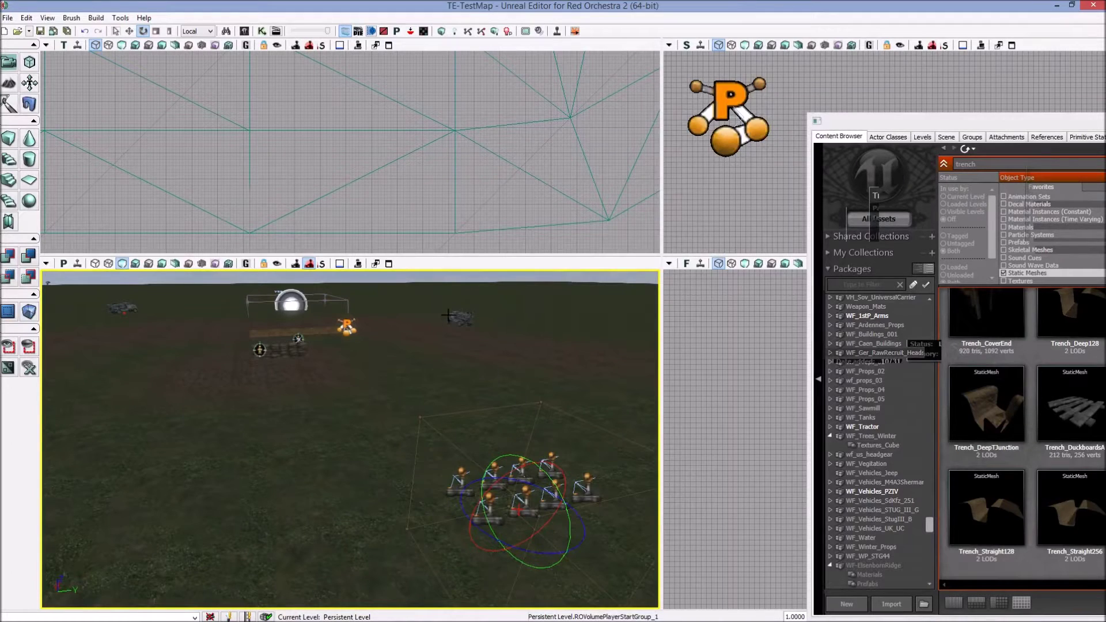
{"action": "right_click_drag", "start_coordinate": [330, 566], "coordinate": [306, 579]}
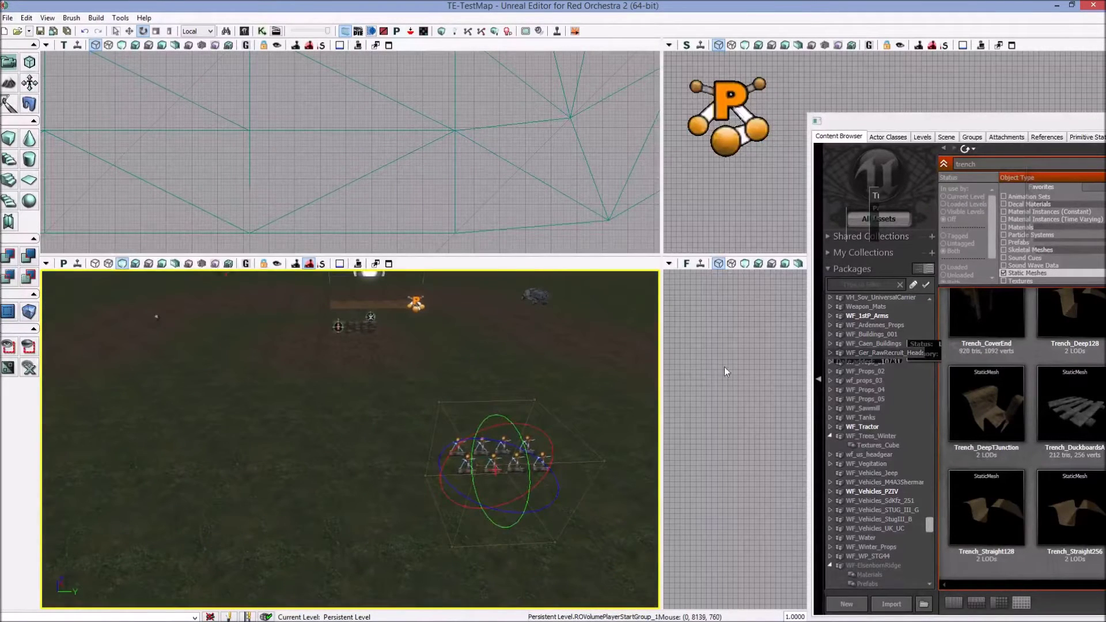
- Find the transport vehicle factories under NavigationPoint in the actor classes and choose ROVehicleFactory_UC
{"action": "left_click", "coordinate": [888, 137]}
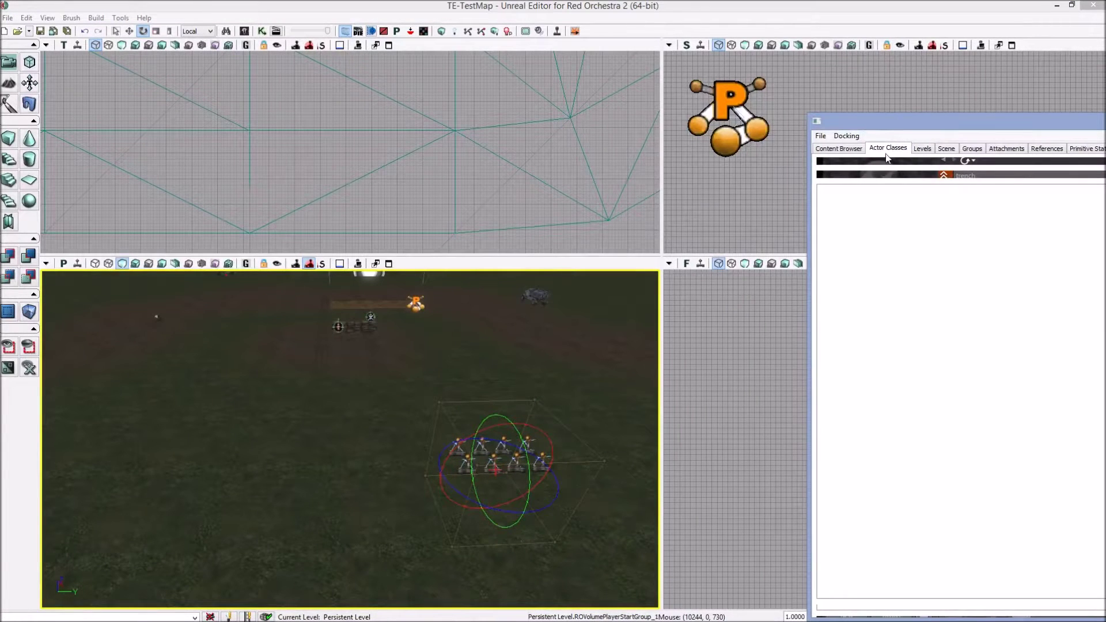
{"action": "double_click", "coordinate": [723, 300]}
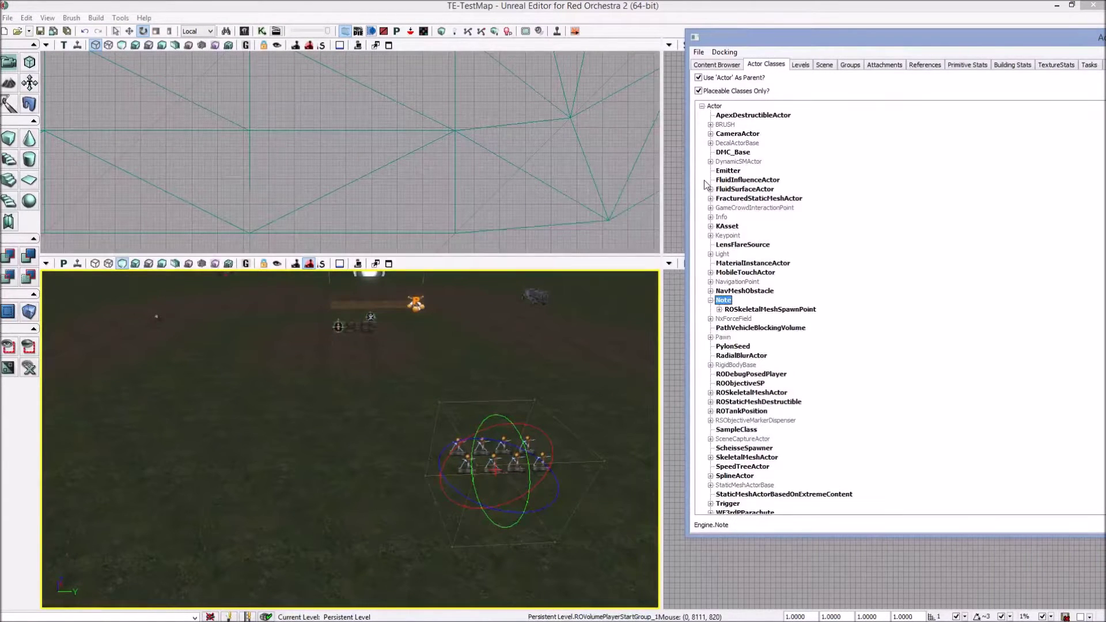
{"action": "left_click", "coordinate": [711, 282]}
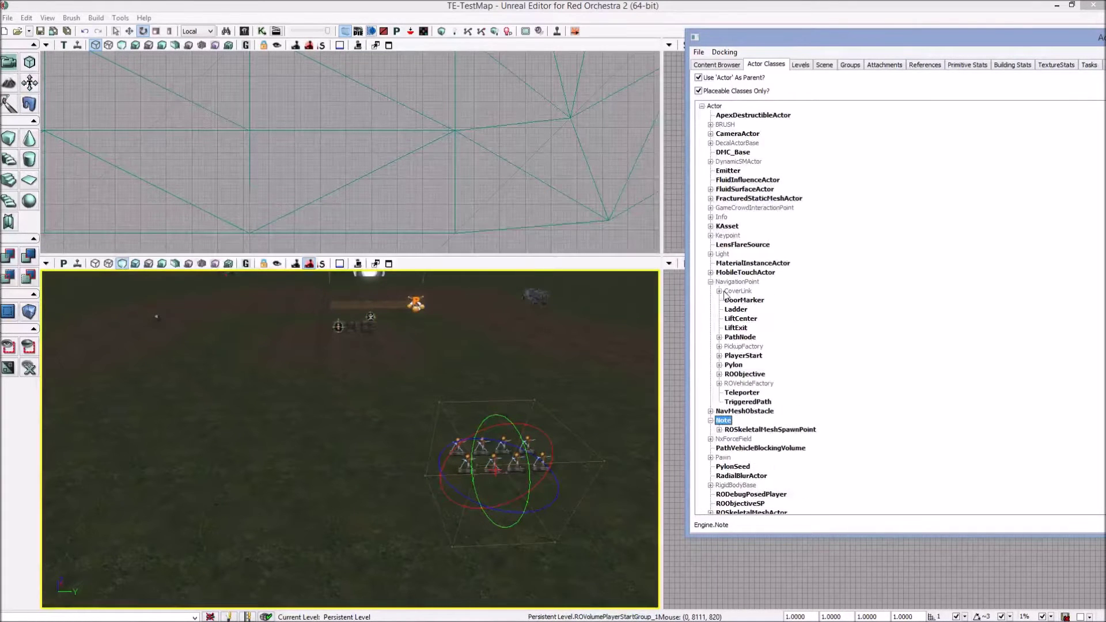
{"action": "left_click", "coordinate": [719, 383]}
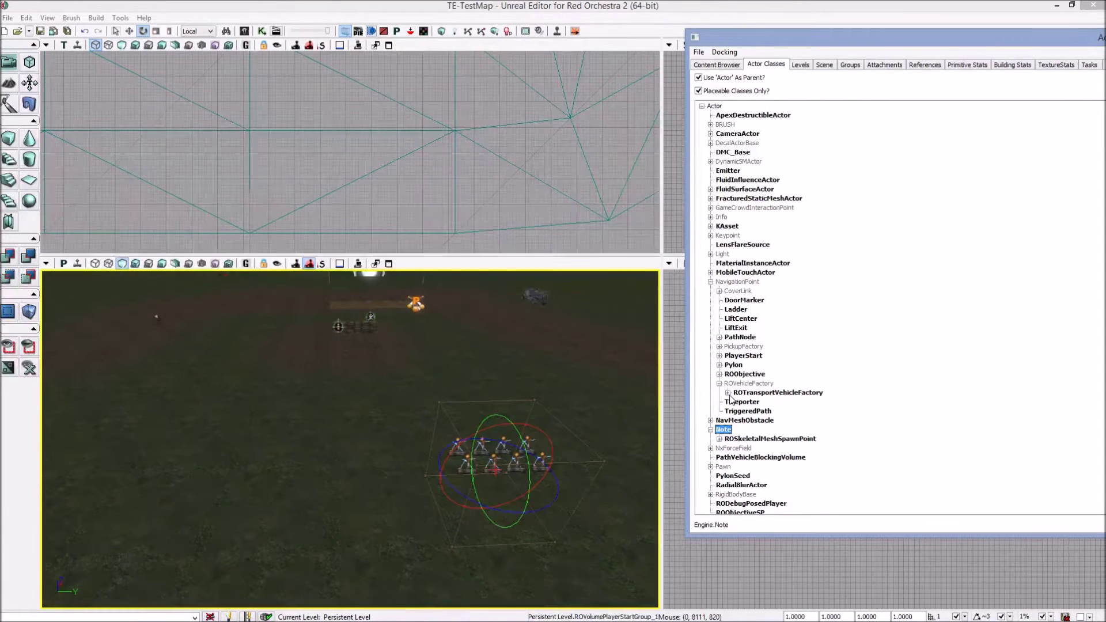
{"action": "left_click", "coordinate": [728, 393]}
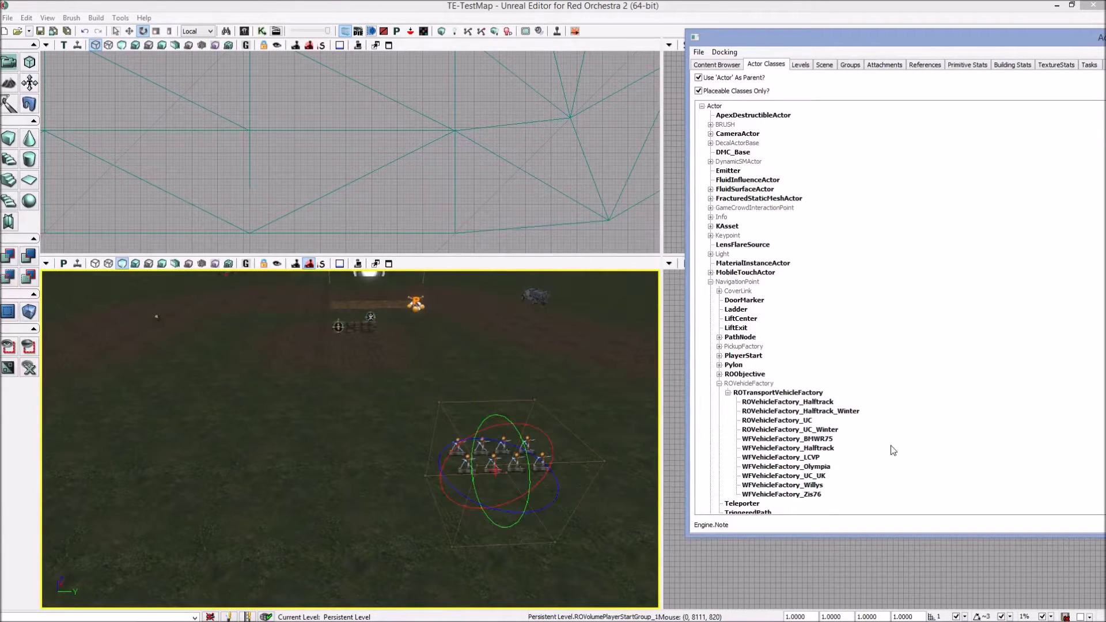
{"action": "scroll", "coordinate": [872, 427], "scroll_direction": "down", "scroll_amount": 1}
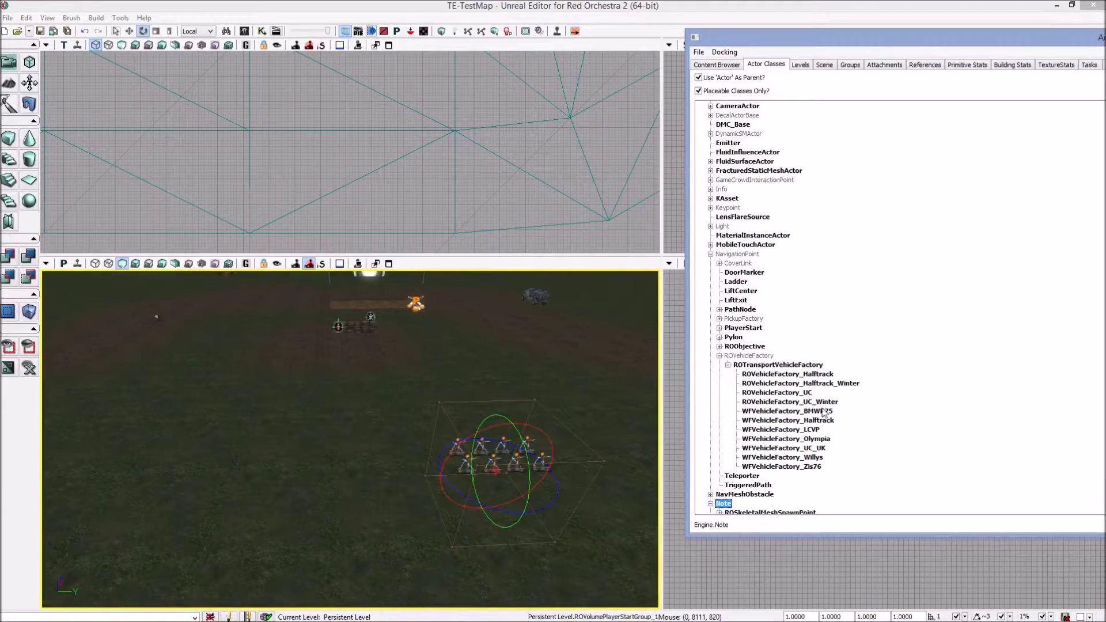
{"action": "left_click", "coordinate": [773, 395]}
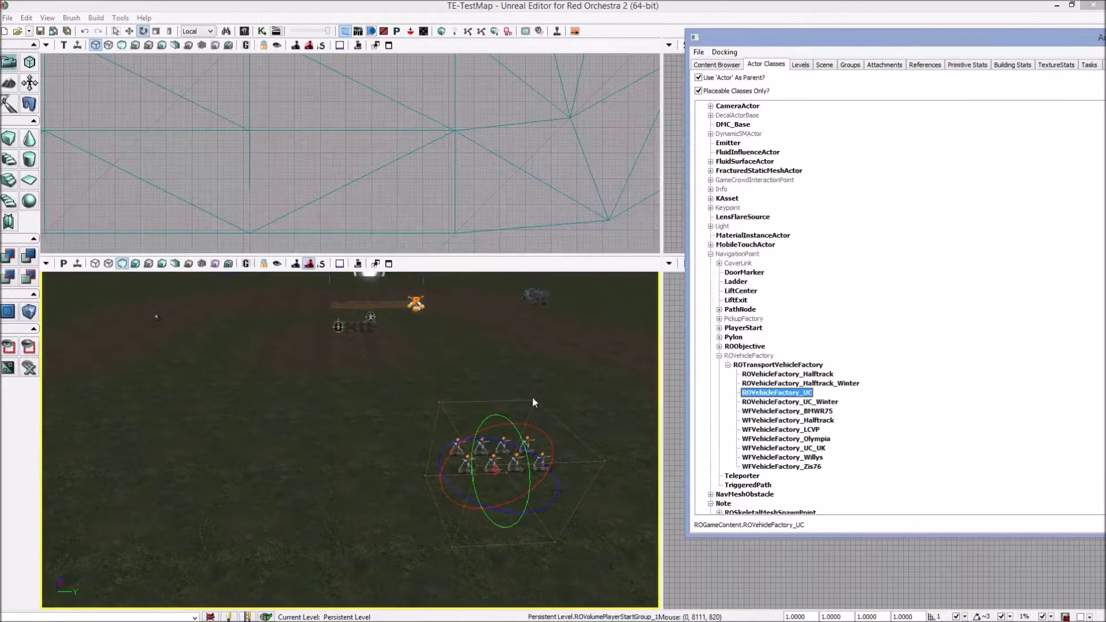
- Add the ROVehicleFactory_UC actor on open terrain near the player start group
{"action": "right_click_drag", "start_coordinate": [295, 472], "coordinate": [325, 439]}
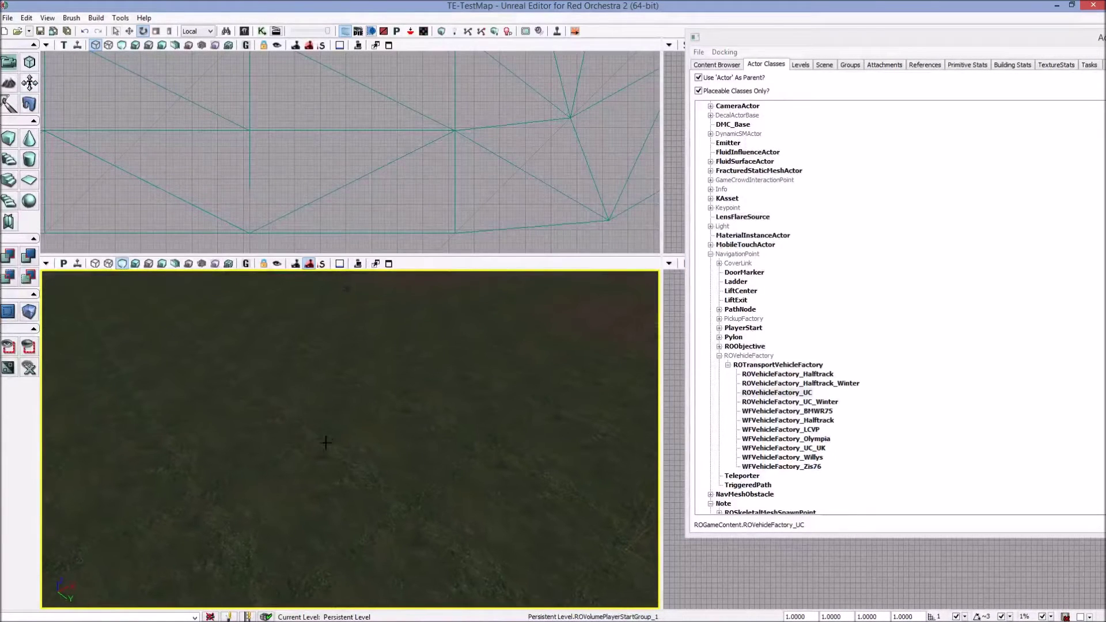
{"action": "right_click", "coordinate": [396, 392]}
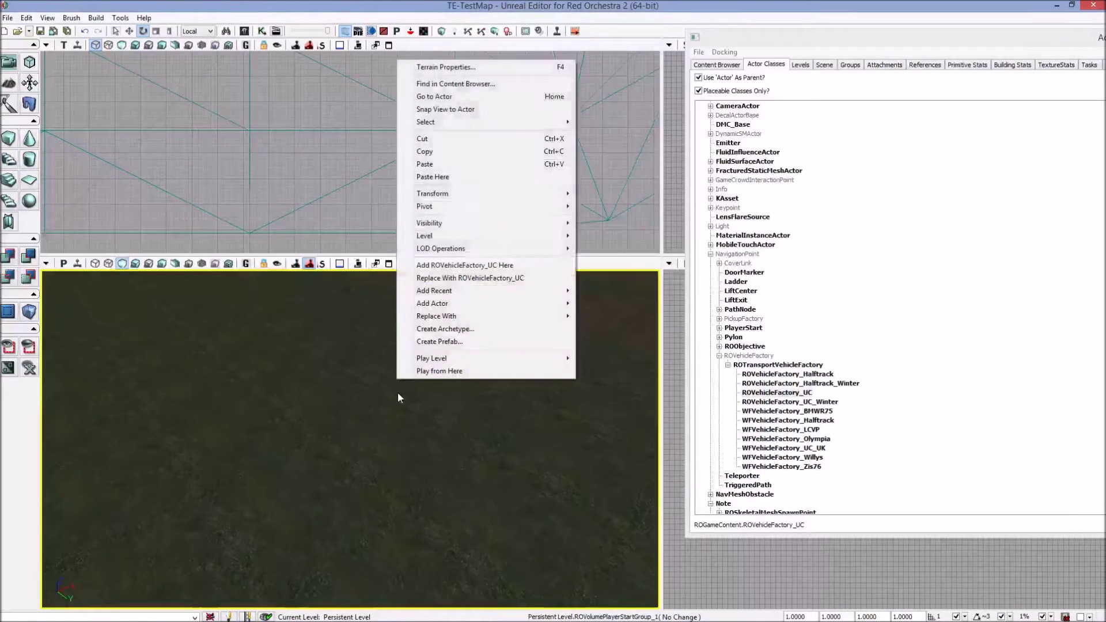
{"action": "left_click", "coordinate": [461, 266]}
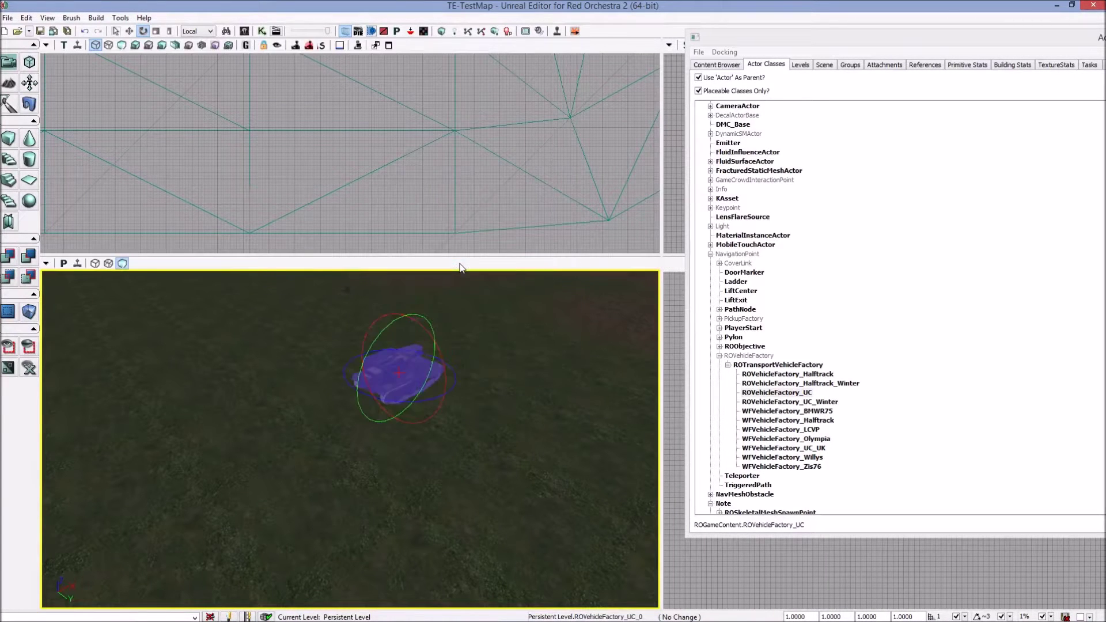
- Switch to moving objects, try raising the new vehicle factory above the terrain, and settle it back onto the ground
{"action": "right_click_drag", "start_coordinate": [417, 518], "coordinate": [403, 476]}
{"action": "key", "text": "space"}
{"action": "left_click_drag", "start_coordinate": [358, 359], "coordinate": [358, 262]}
{"action": "key", "text": "ctrl+z"}
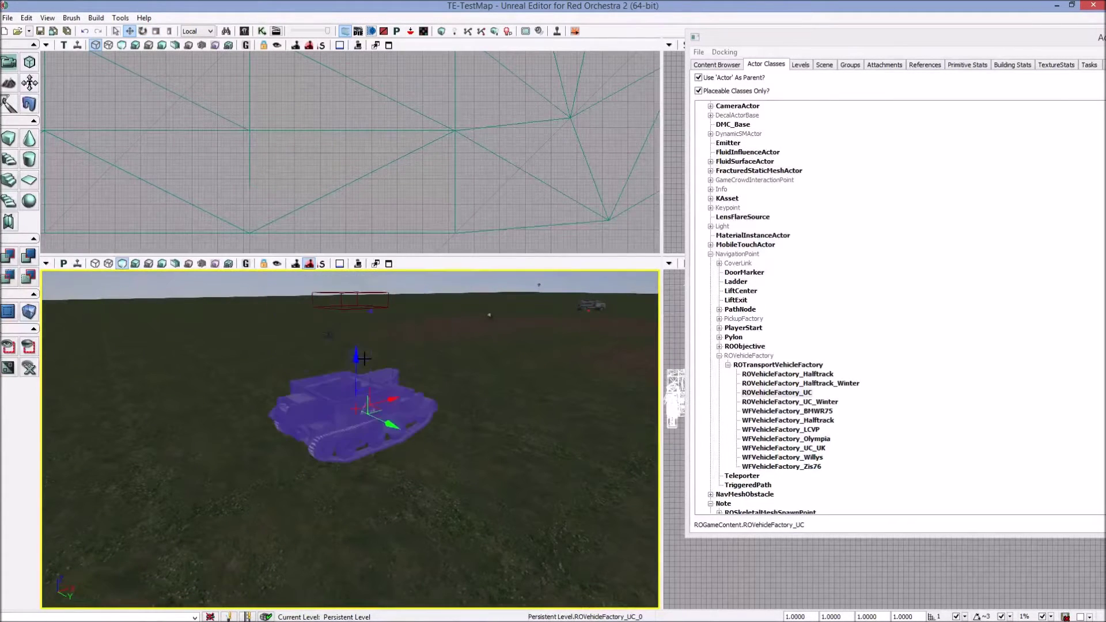
{"action": "mouse_move", "coordinate": [353, 366]}
{"action": "left_mouse_down"}
{"action": "mouse_move", "coordinate": [354, 394]}
{"action": "mouse_move", "coordinate": [357, 334]}
{"action": "mouse_move", "coordinate": [367, 364]}
{"action": "left_mouse_up"}
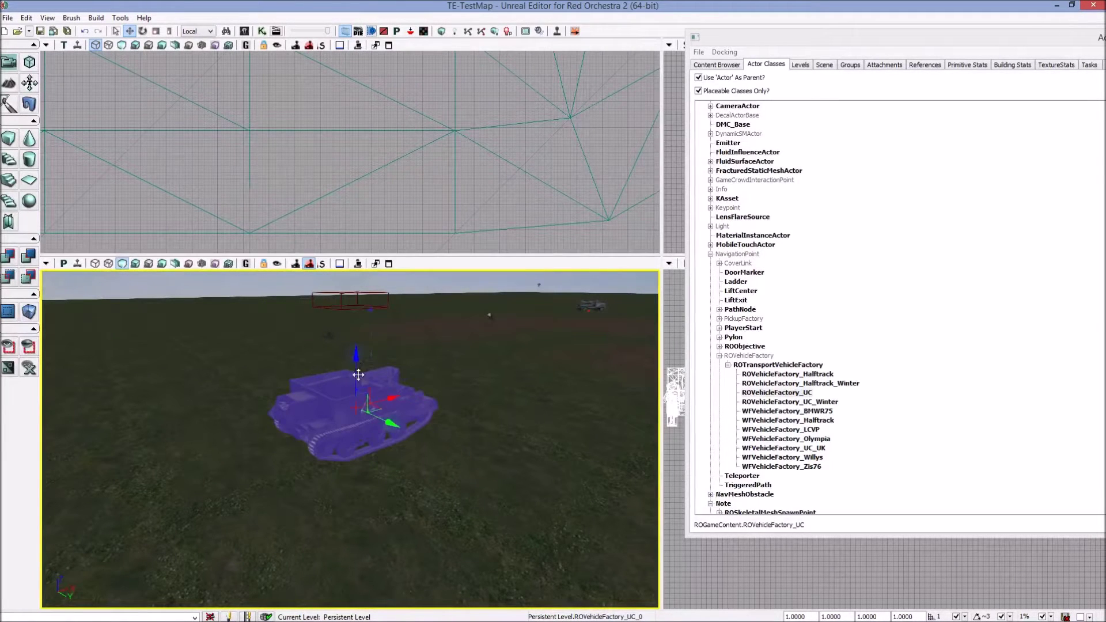
{"action": "mouse_move", "coordinate": [358, 373]}
{"action": "left_mouse_down"}
{"action": "mouse_move", "coordinate": [358, 277]}
{"action": "mouse_move", "coordinate": [357, 364]}
{"action": "left_mouse_up"}
{"action": "key", "text": "End"}
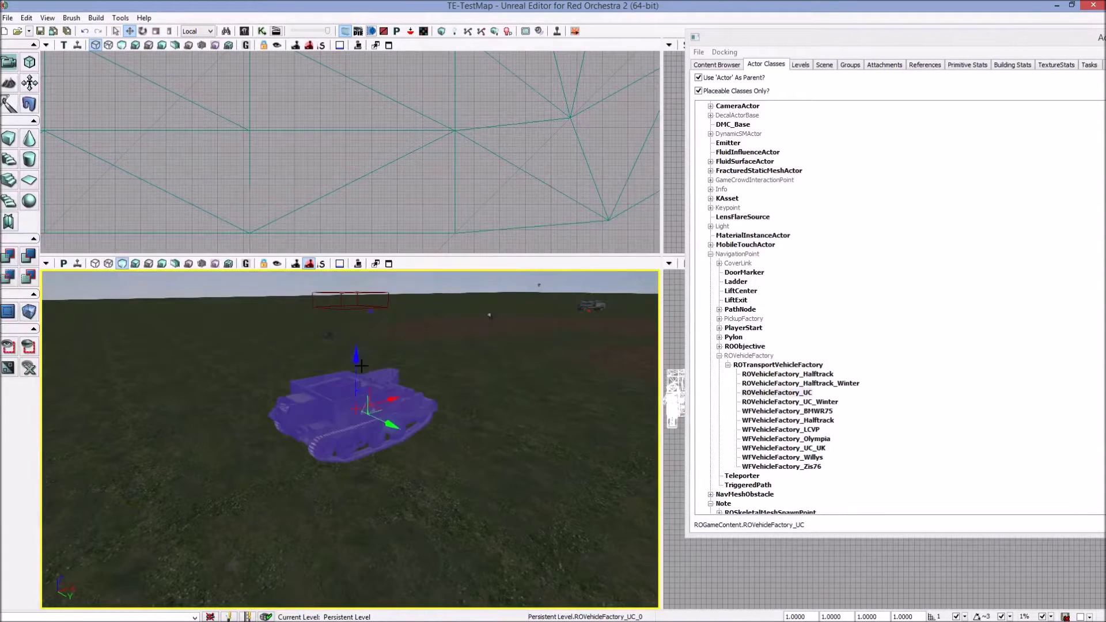
{"action": "right_click_drag", "start_coordinate": [369, 288], "coordinate": [368, 345]}
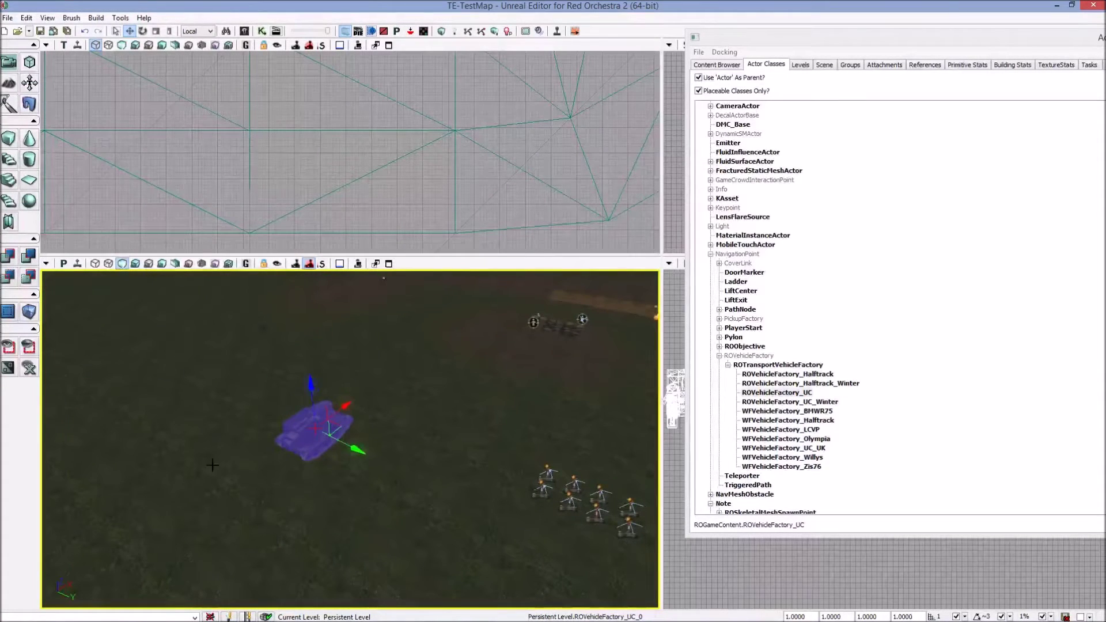
- Filter the scene's actor list to the ROVehicleFactory_UC type
{"action": "left_click", "coordinate": [820, 67]}
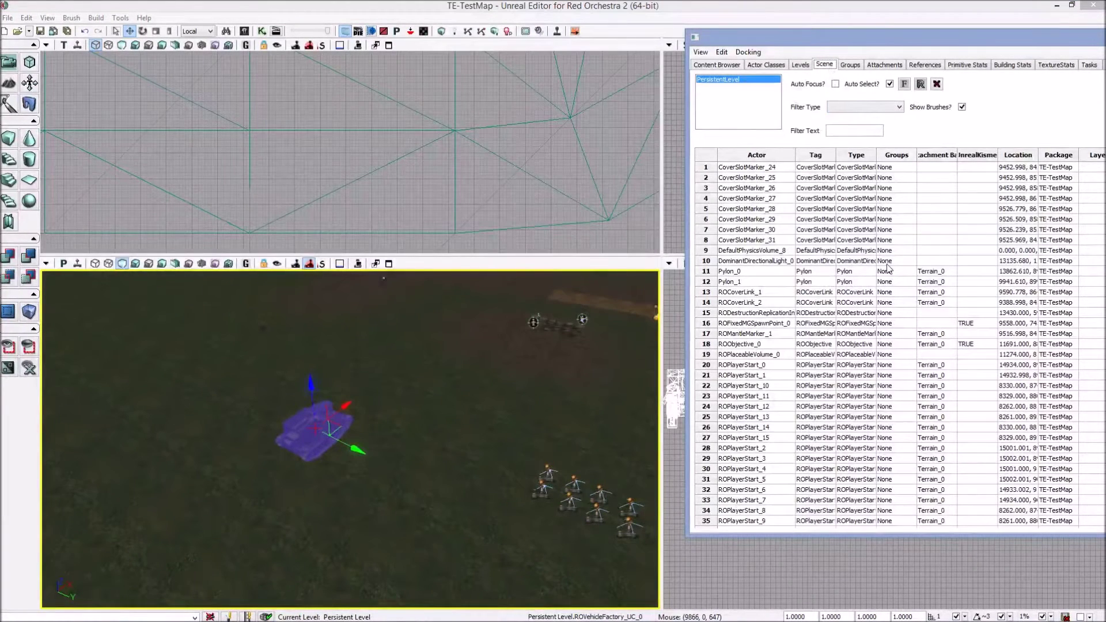
{"action": "left_click", "coordinate": [898, 108]}
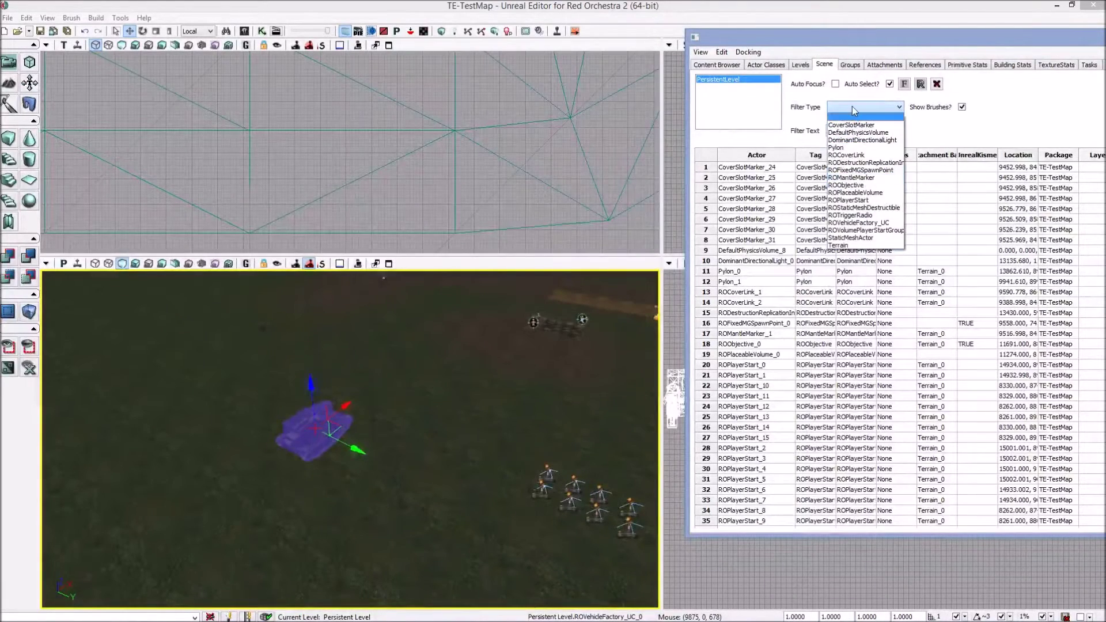
{"action": "left_click", "coordinate": [874, 224]}
{"action": "right_click_drag", "start_coordinate": [490, 400], "coordinate": [516, 417]}
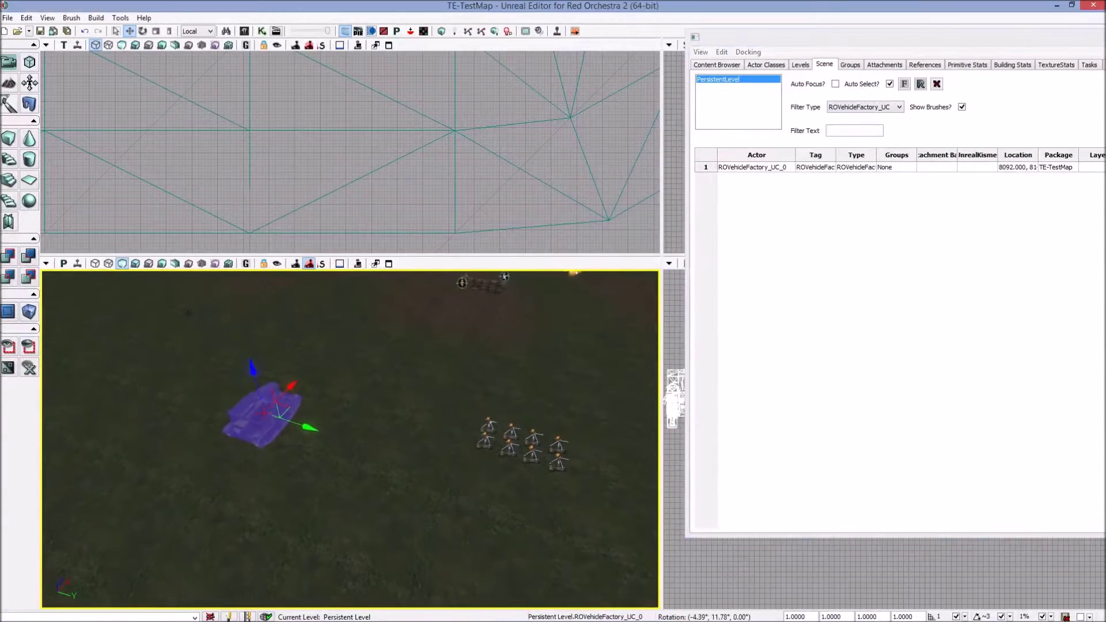
- Open the properties of the player start group near the vehicle and filter them by "vehi" to find Linked Vehicle Factories
{"action": "left_click", "coordinate": [485, 402]}
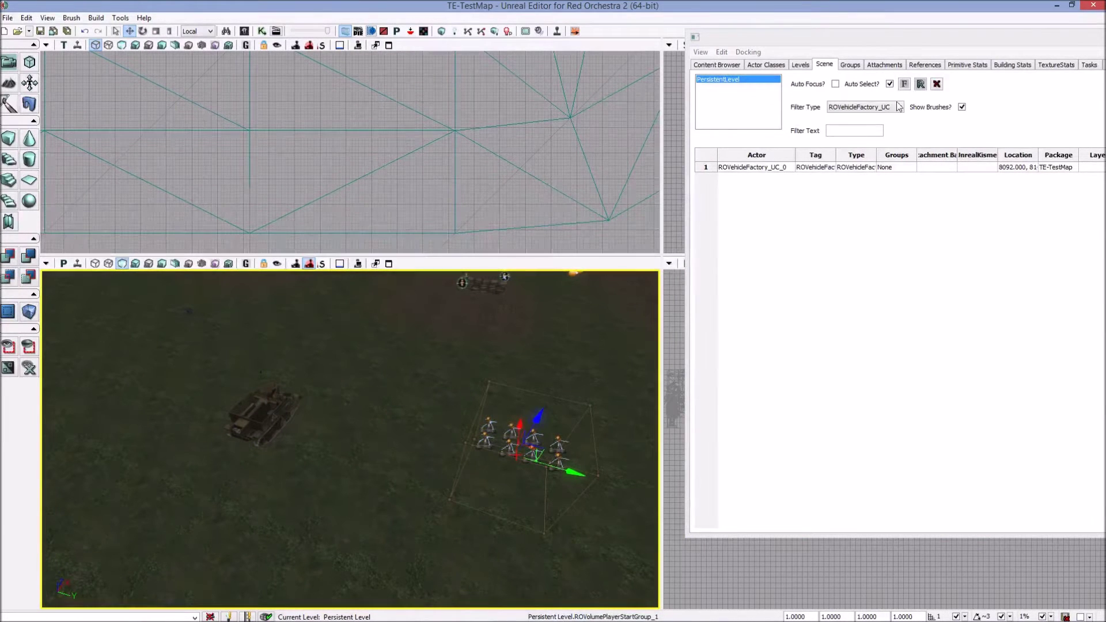
{"action": "right_click_drag", "start_coordinate": [408, 439], "coordinate": [412, 437]}
{"action": "key", "text": "F4"}
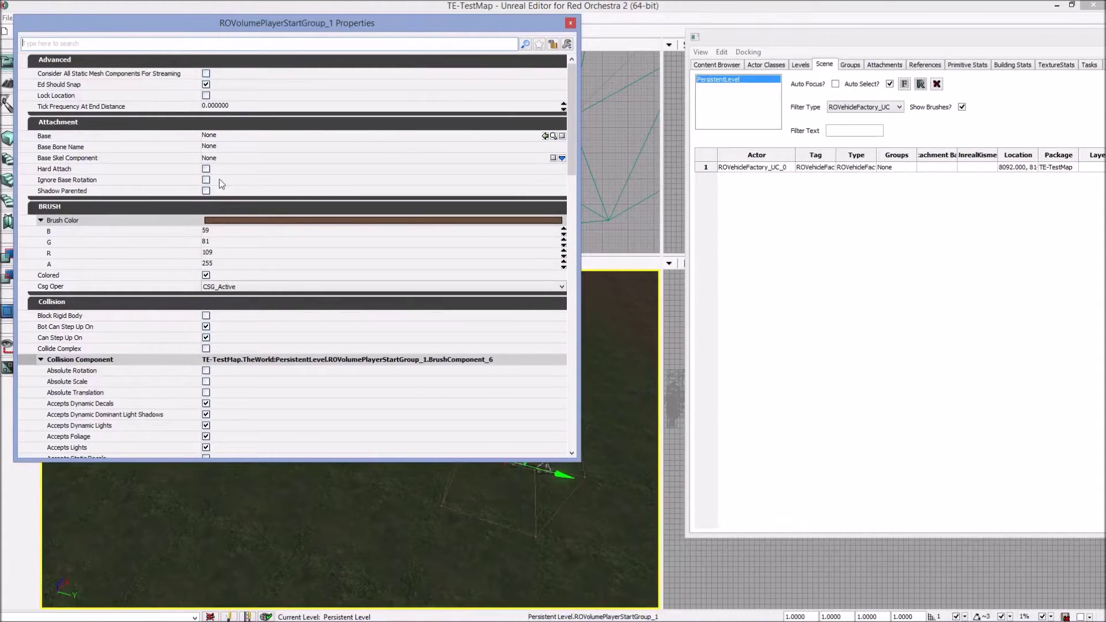
{"action": "type", "text": "vehi"}
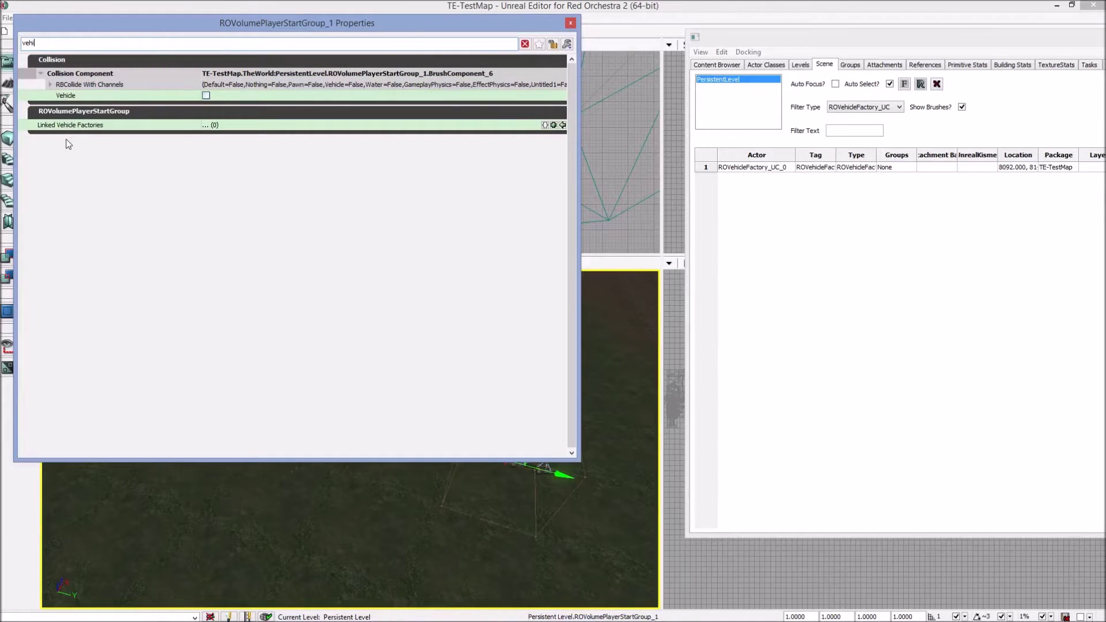
{"action": "mouse_move", "coordinate": [49, 128]}
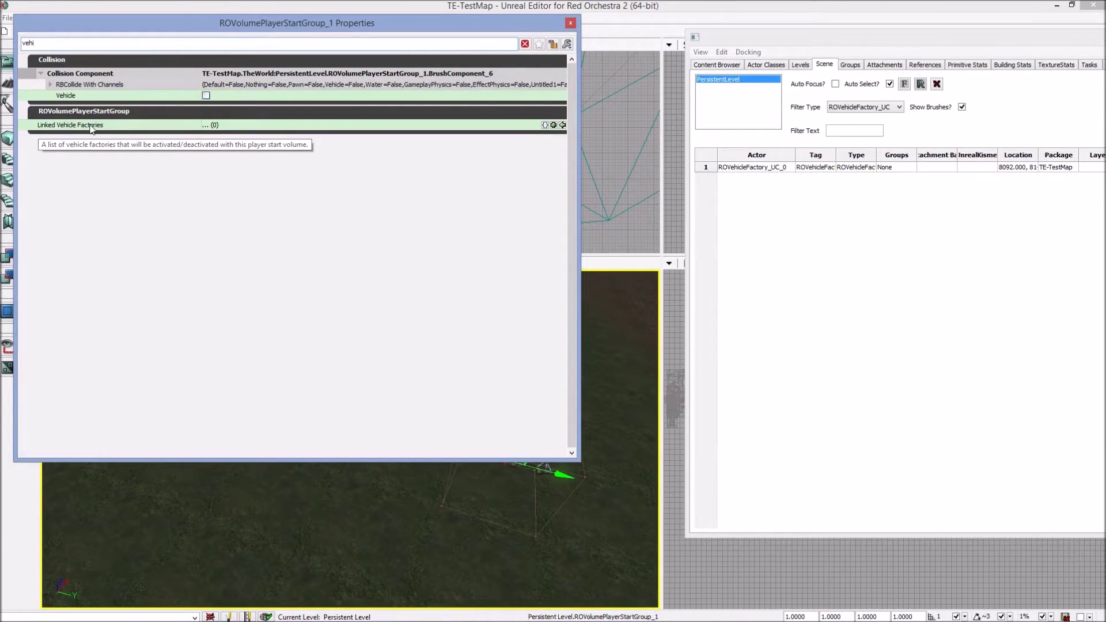
- Link ROVehicleFactory_UC_0 to the start group's Linked Vehicle Factories and close its properties
{"action": "left_click", "coordinate": [751, 167]}
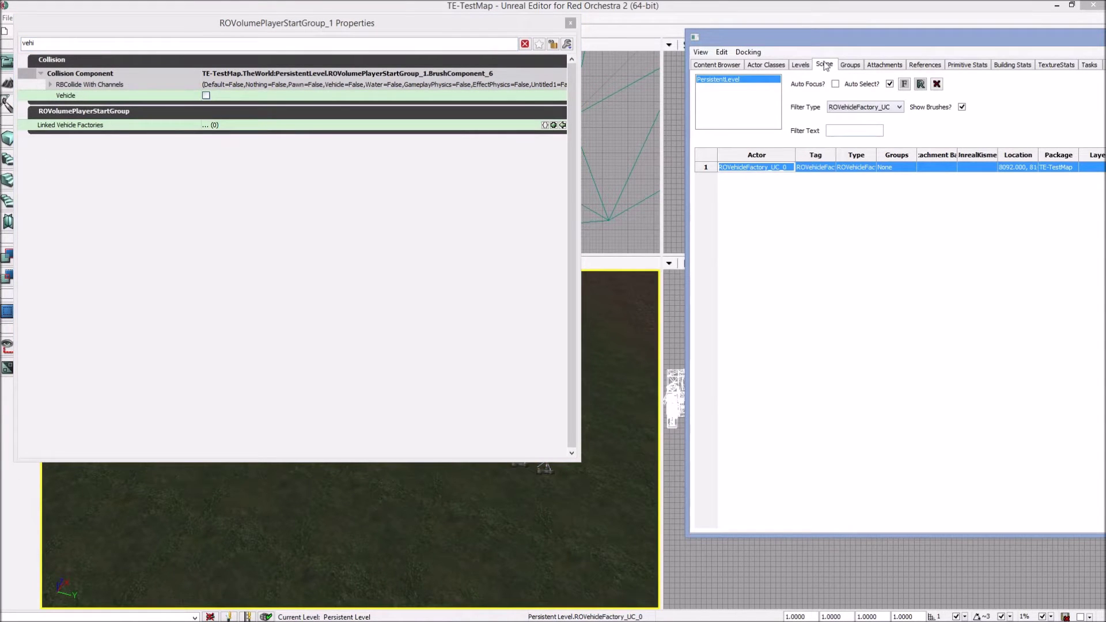
{"action": "left_click", "coordinate": [562, 125]}
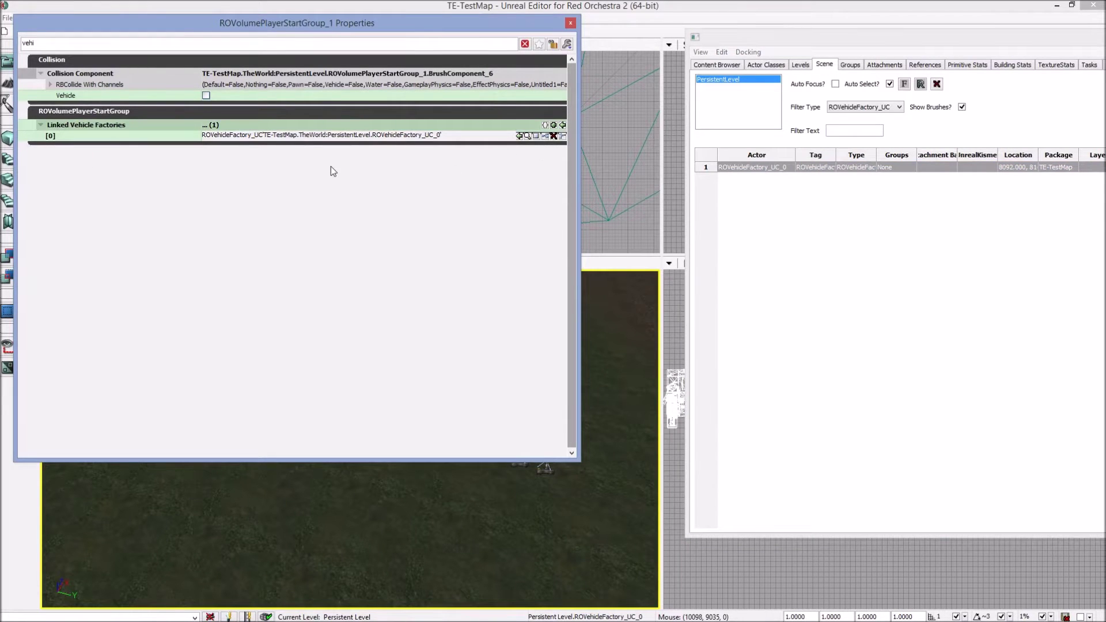
{"action": "left_click", "coordinate": [570, 24]}
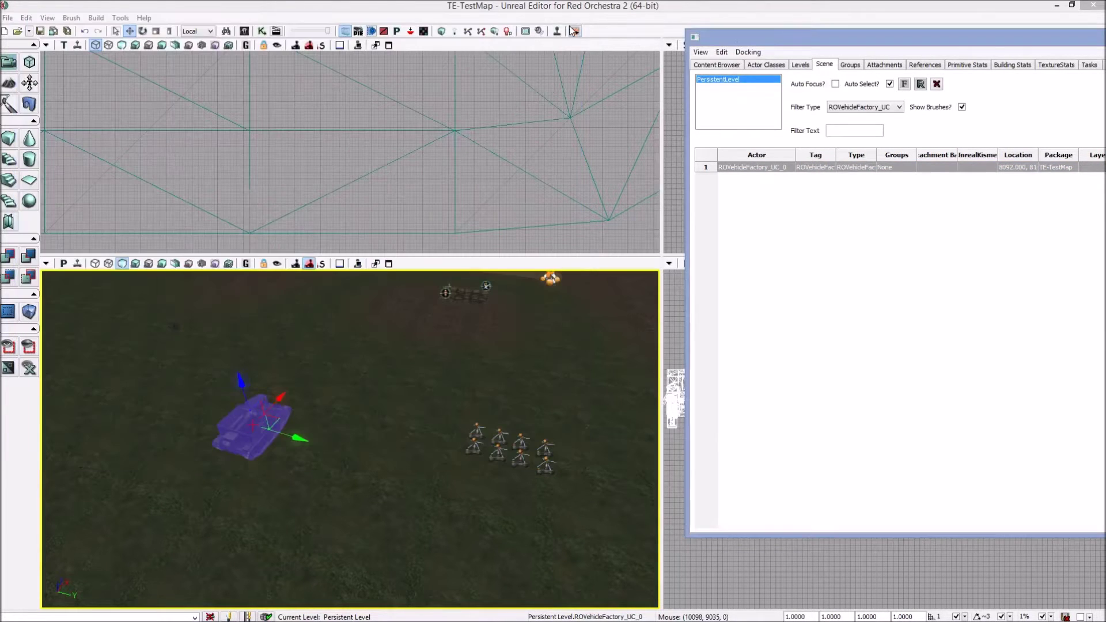
- Save the level and start a play-in-editor test at the player start group
{"action": "left_click", "coordinate": [8, 18]}
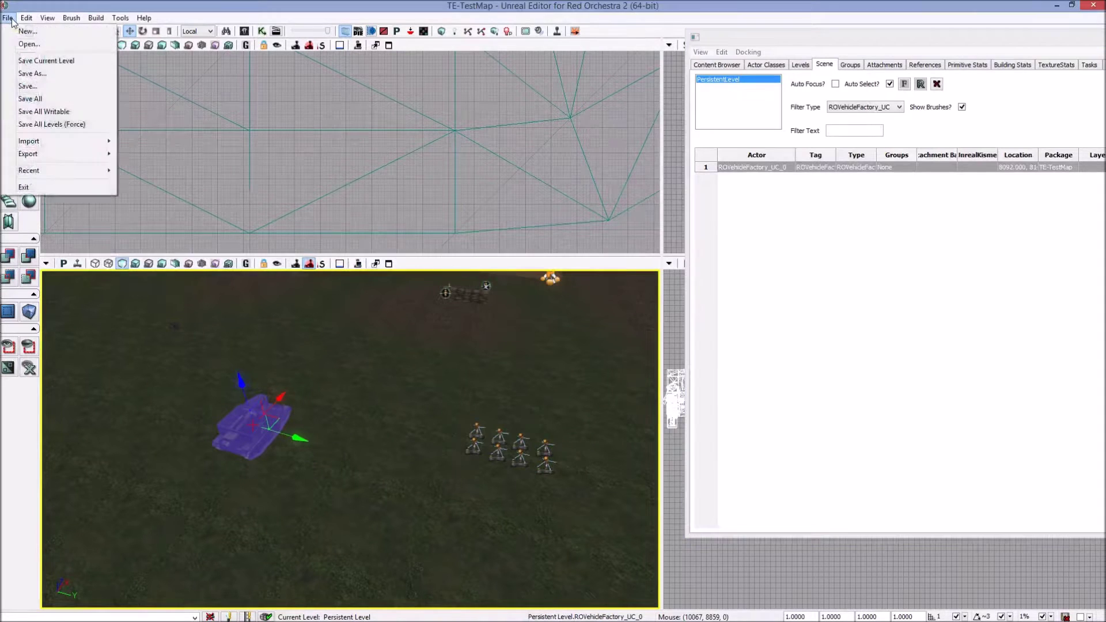
{"action": "left_click", "coordinate": [17, 85]}
{"action": "left_click", "coordinate": [674, 328]}
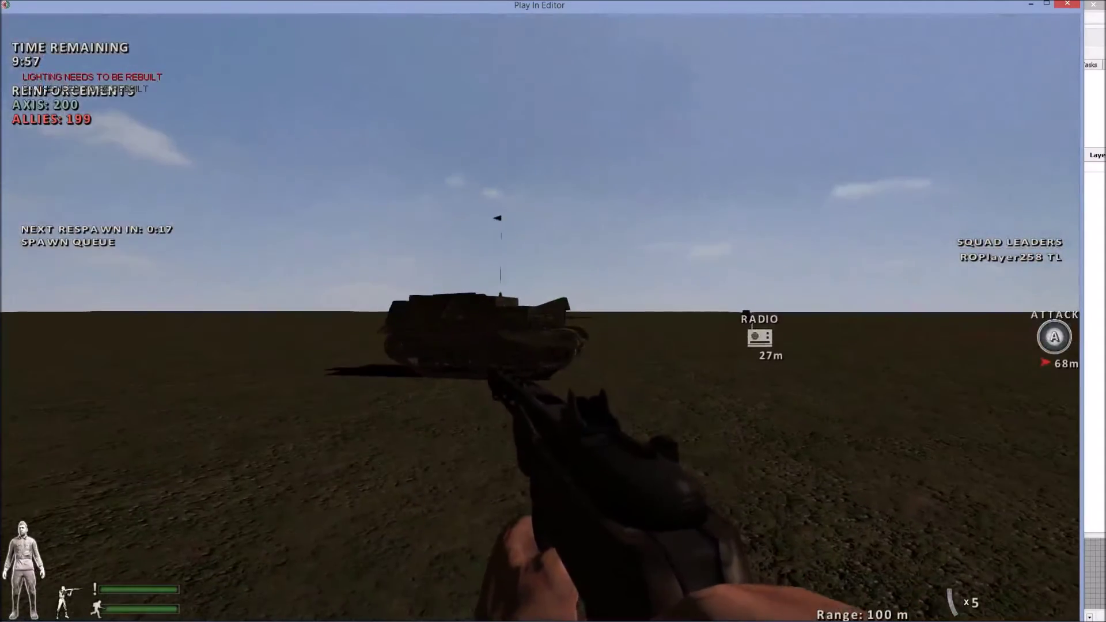
- Walk to the spawned vehicle, board it, try the driver, gunner and passenger seats, and get out again
{"action": "key", "text": "w"}
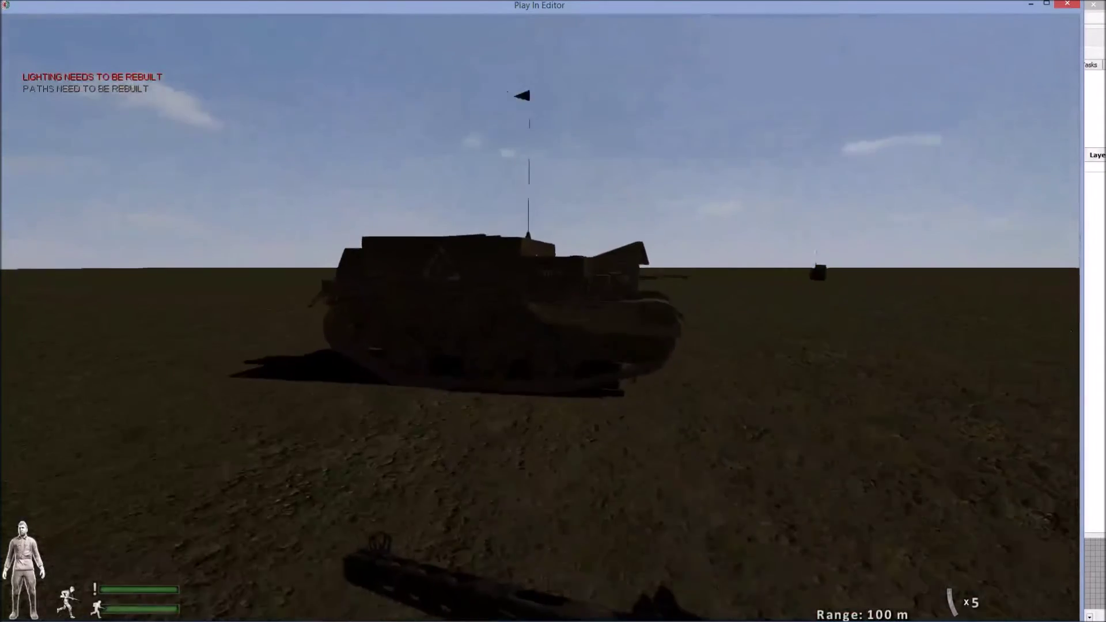
{"action": "key", "text": "f"}
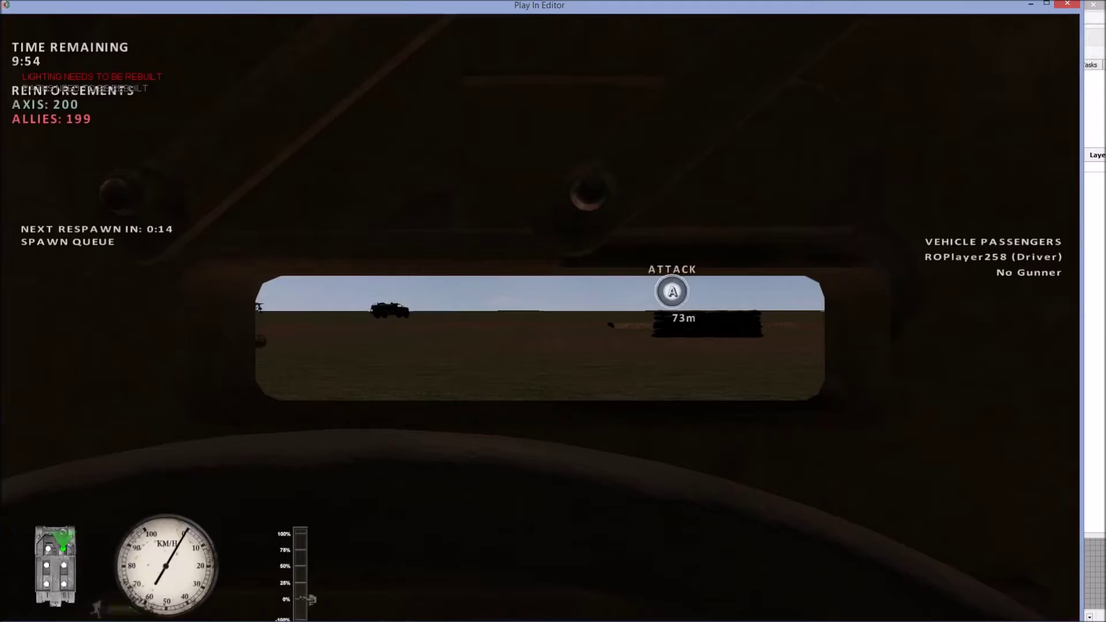
{"action": "key", "text": "2"}
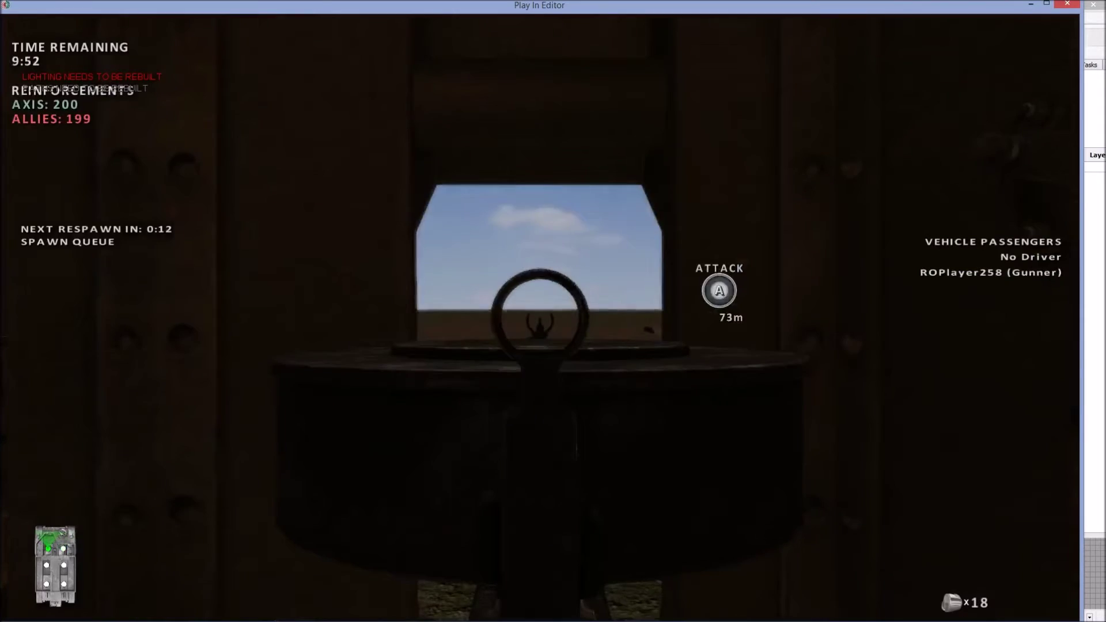
{"action": "key", "text": "3"}
{"action": "key", "text": "4"}
{"action": "key", "text": "5"}
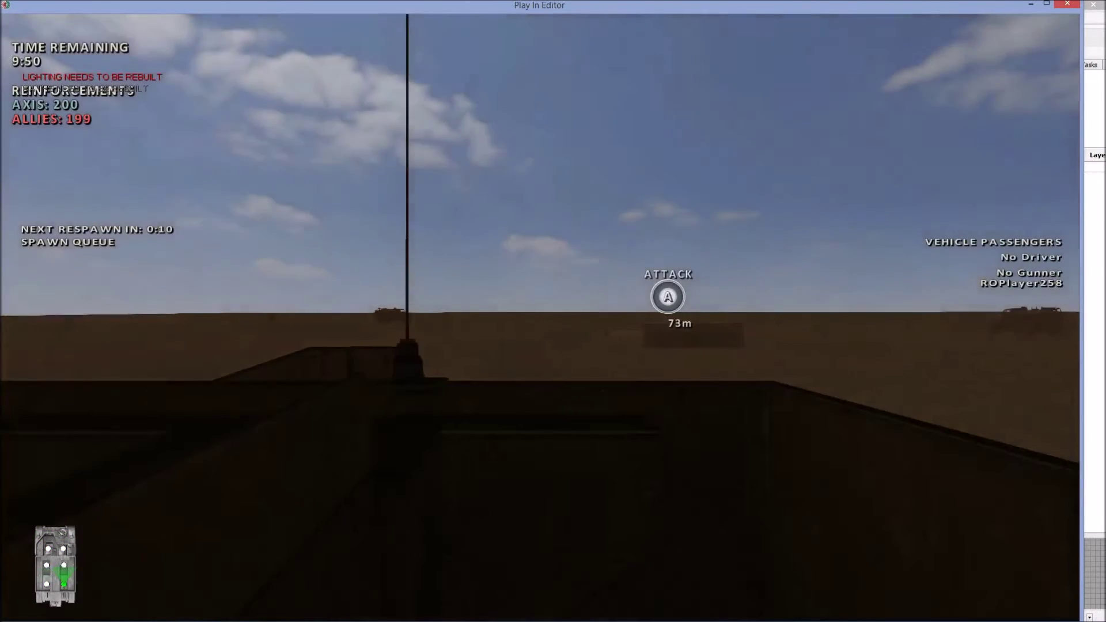
{"action": "key", "text": "f"}
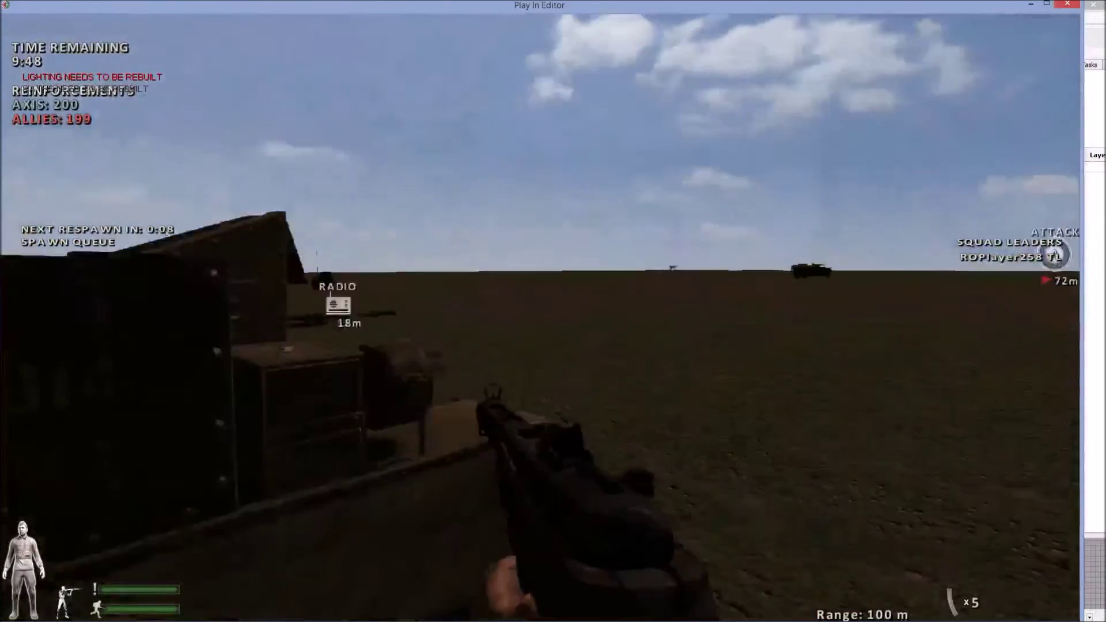
- Walk around the parked vehicle in the play test to inspect its sides and surroundings
{"action": "key", "text": "s"}
{"action": "key", "text": "w"}
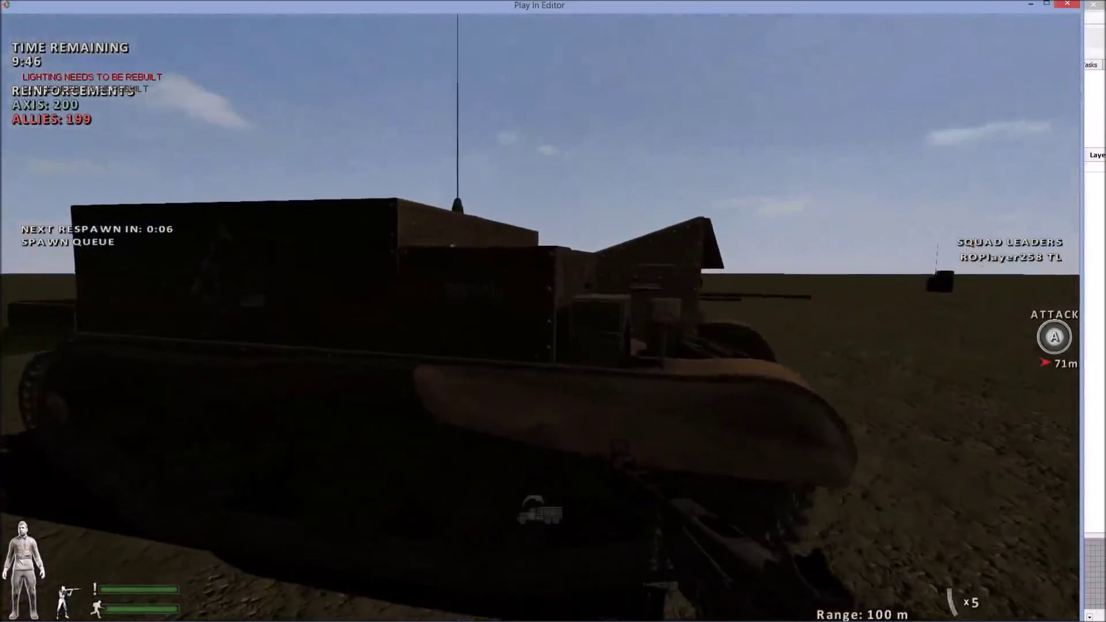
{"action": "key", "text": "w"}
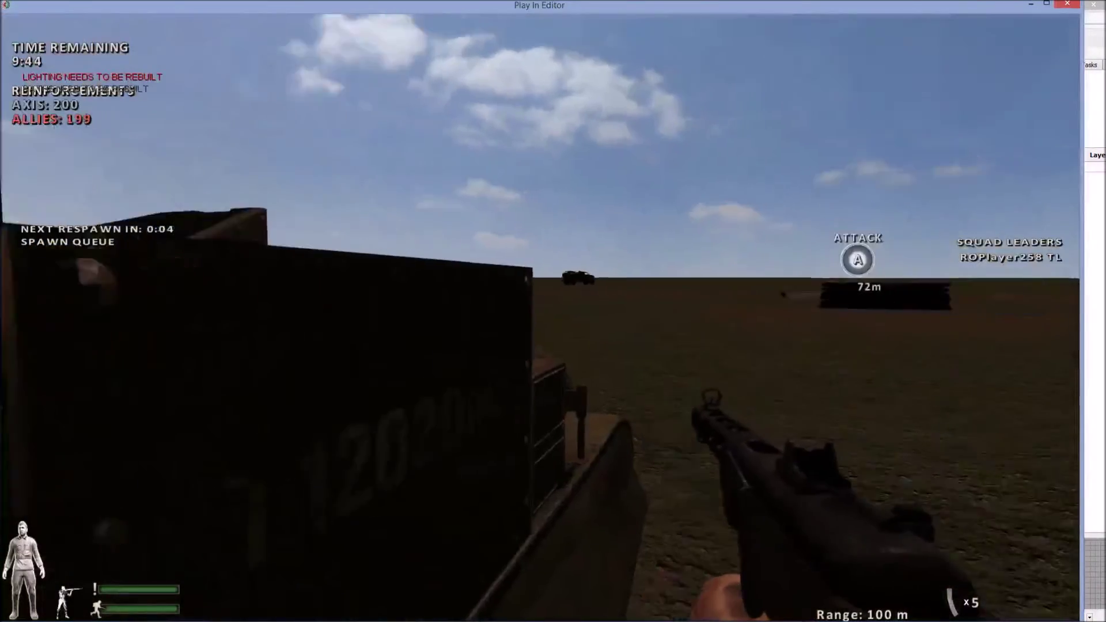
{"action": "key", "text": "w"}
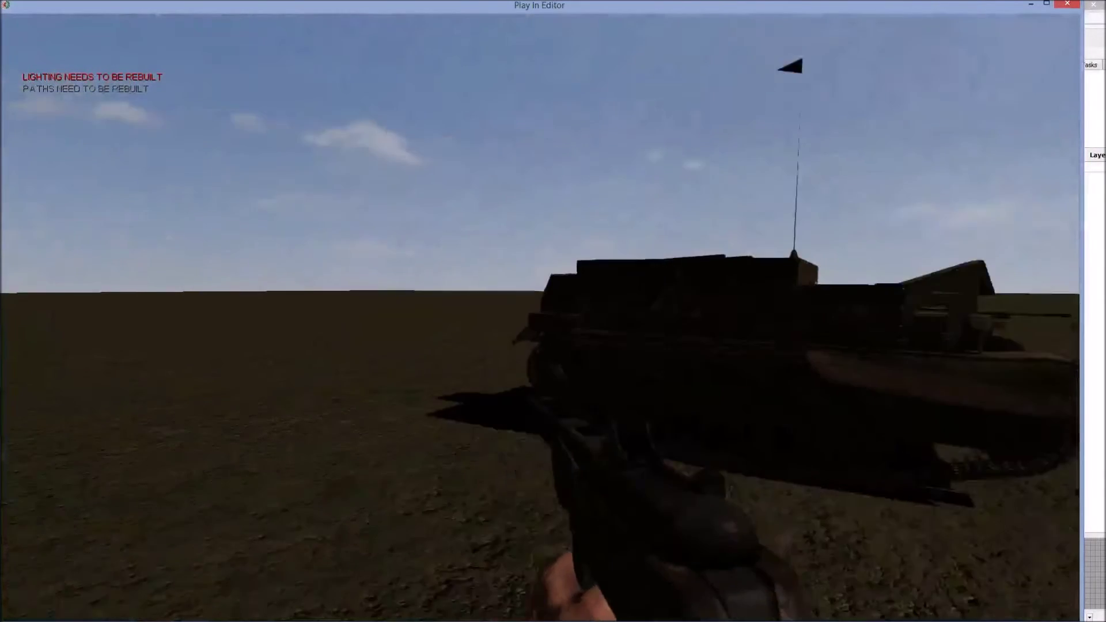
{"action": "key", "text": "w"}
{"action": "key", "text": "w"}
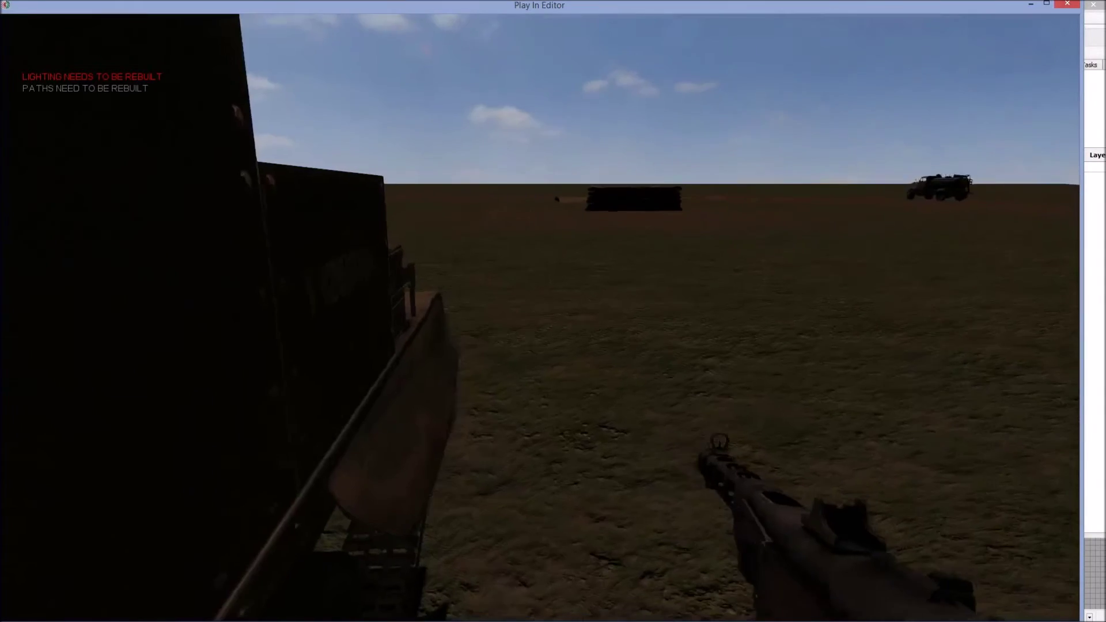
- Back away from the parked vehicle in the play test to view its whole side, and walk up to it again
{"action": "key", "text": "s"}
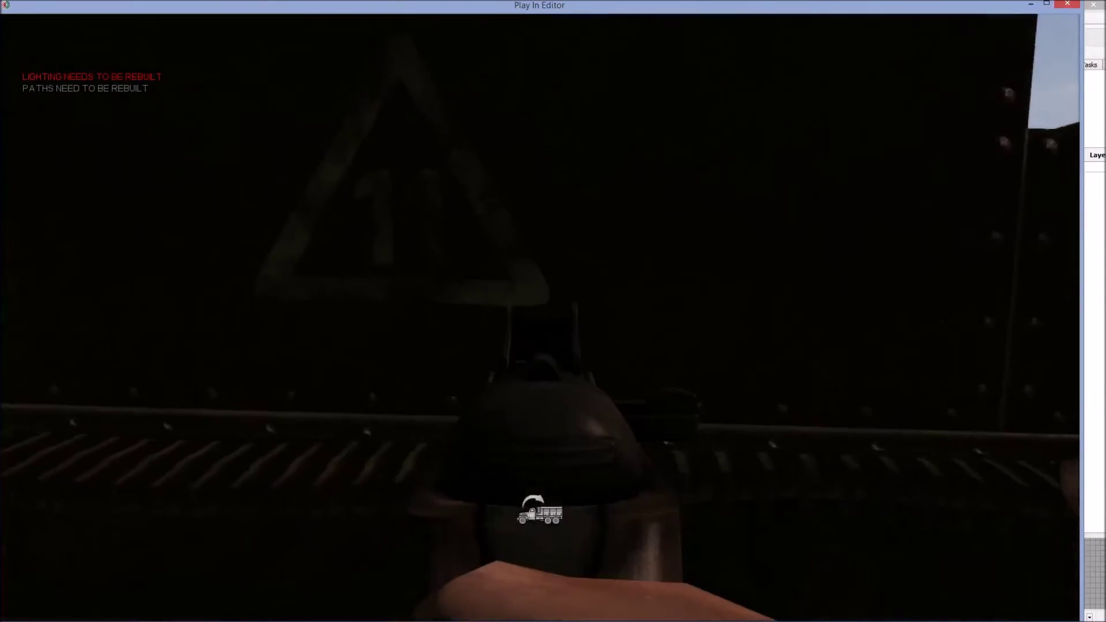
{"action": "key", "text": "s"}
{"action": "key", "text": "s"}
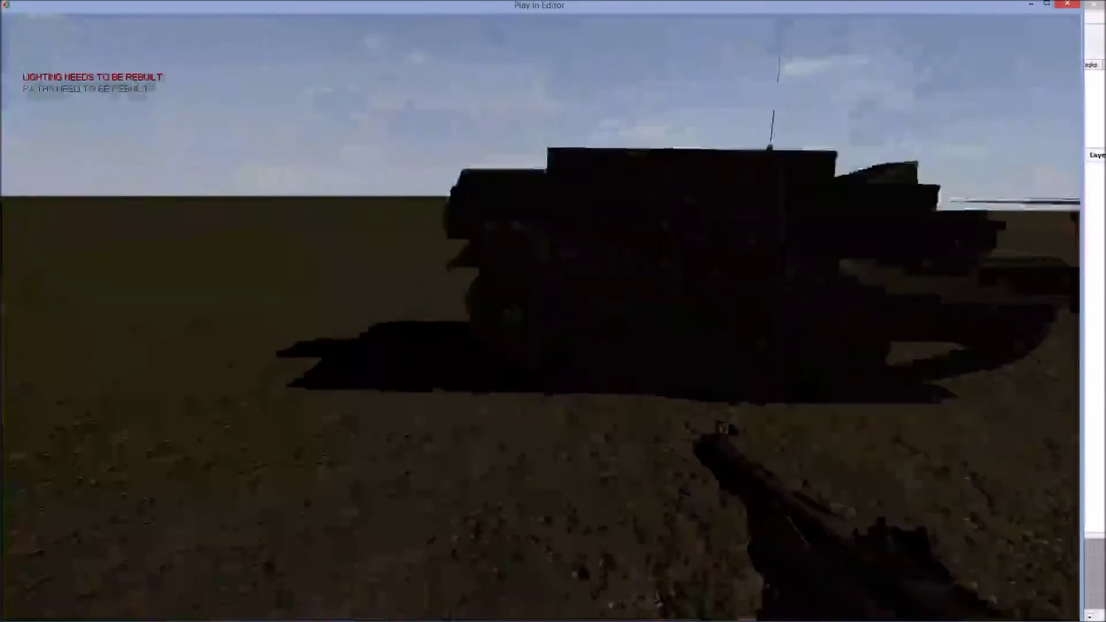
{"action": "key", "text": "w"}
{"action": "key", "text": "w"}
{"action": "key", "text": "w"}
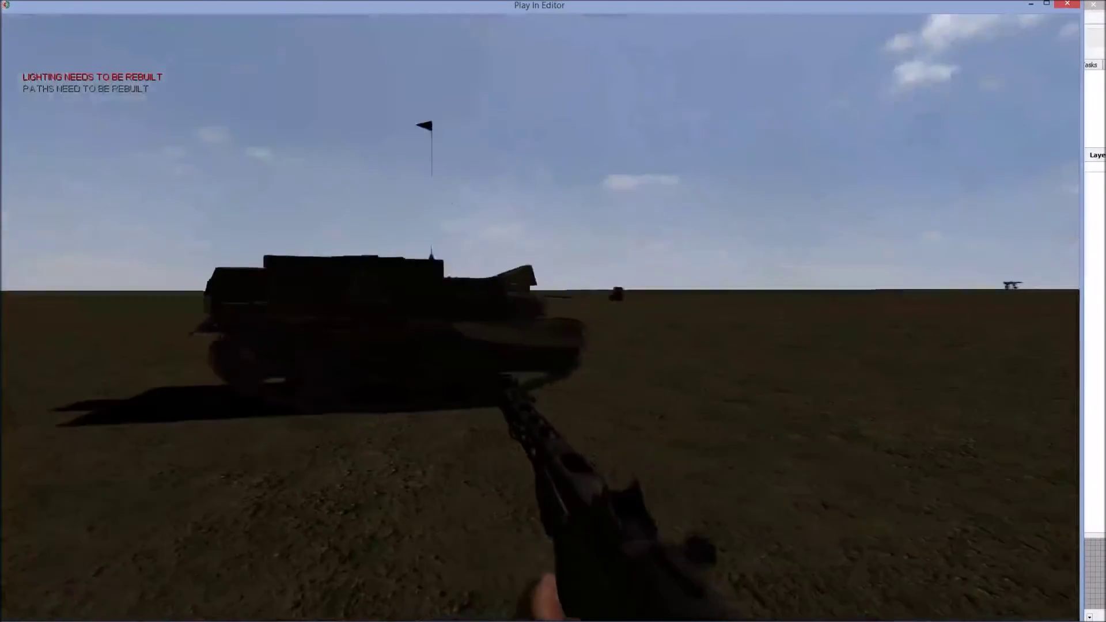
{"action": "key", "text": "w"}
{"action": "key", "text": "w"}
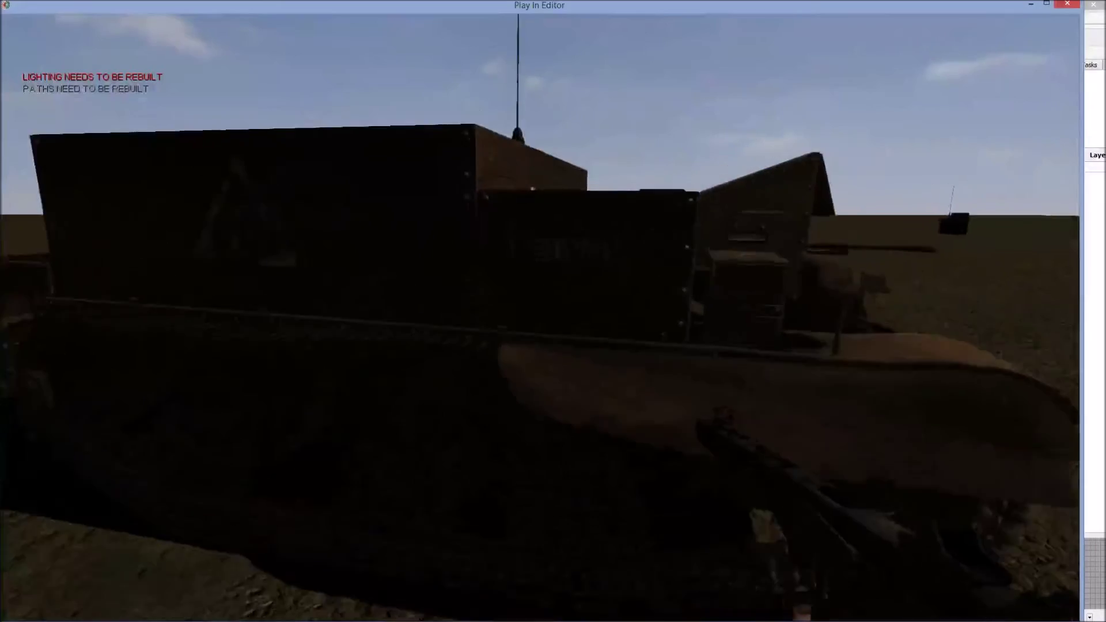
- Move along the vehicle's flank and run out across the open field to look over the distant vehicles and gun
{"action": "key", "text": "s"}
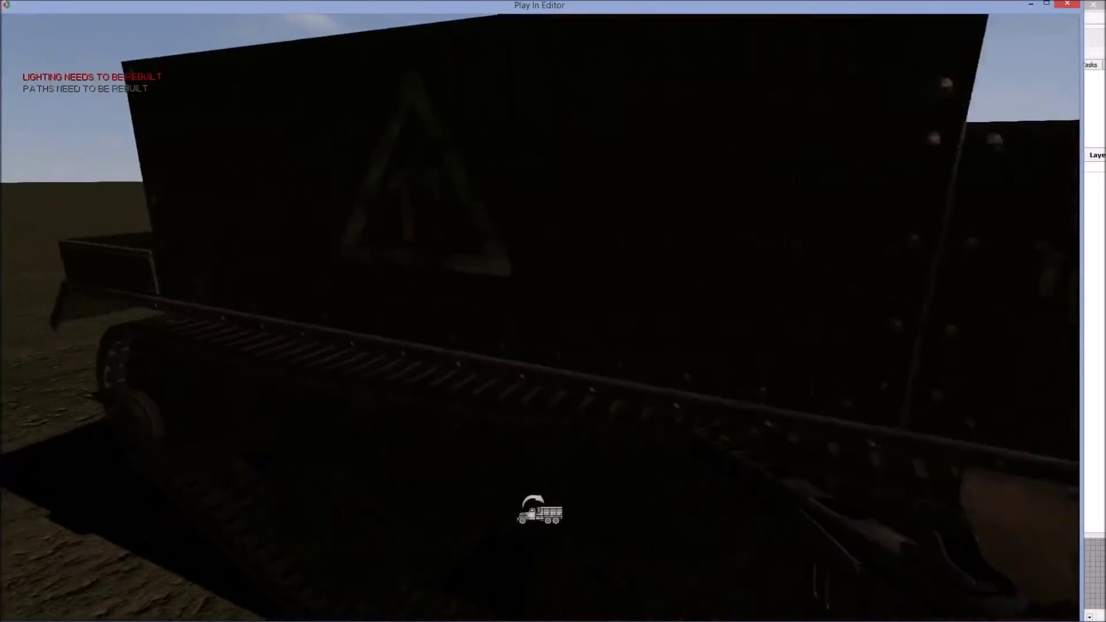
{"action": "key", "text": "s"}
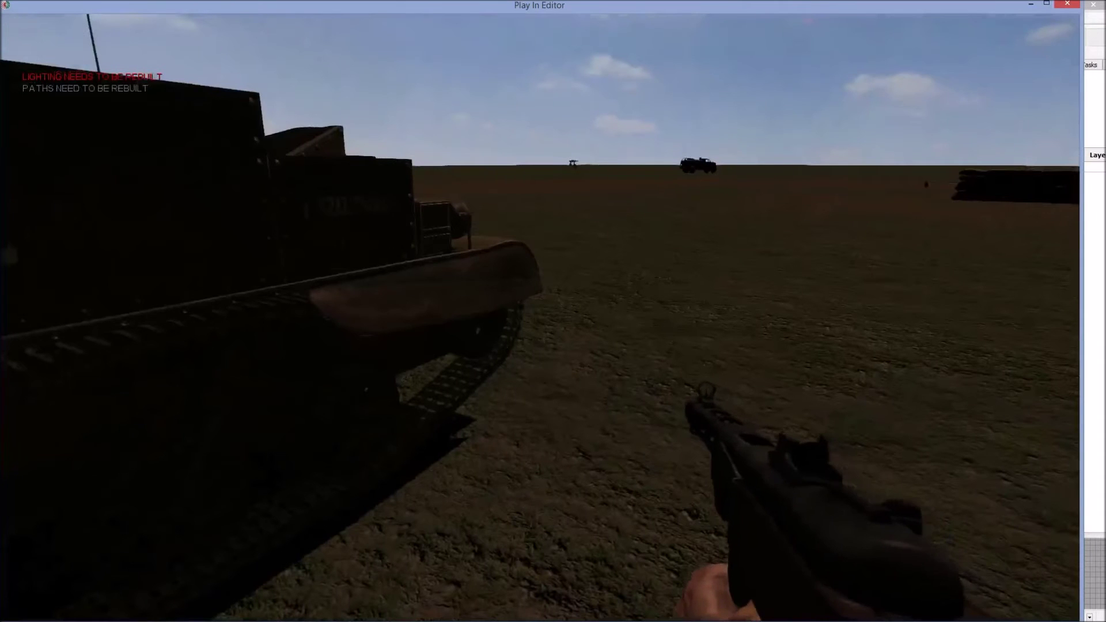
{"action": "key", "text": "w"}
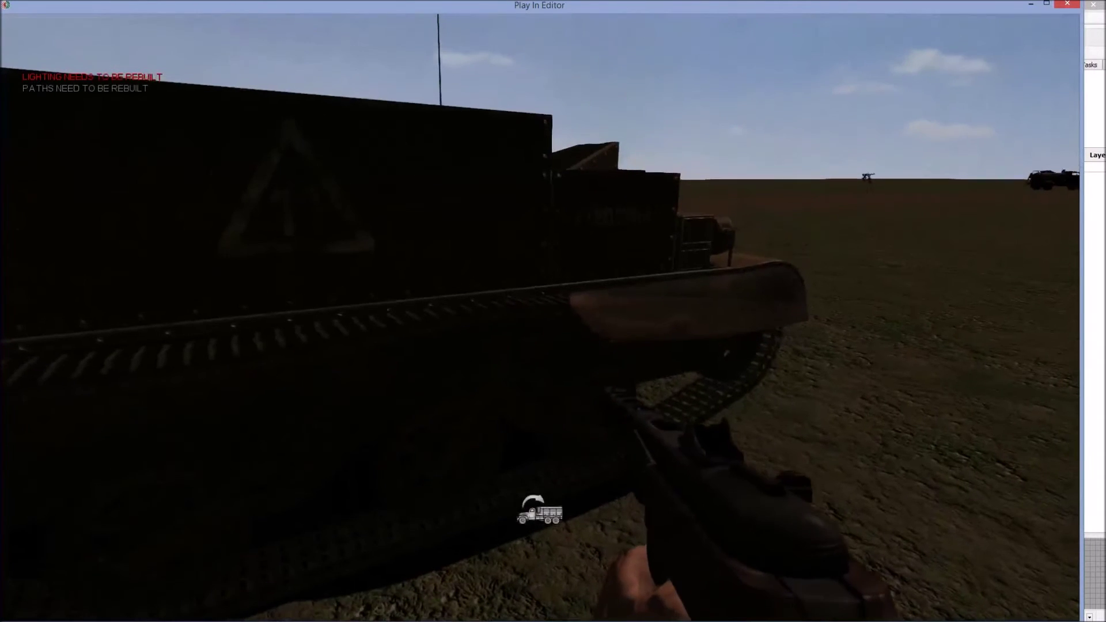
{"action": "key", "text": "w"}
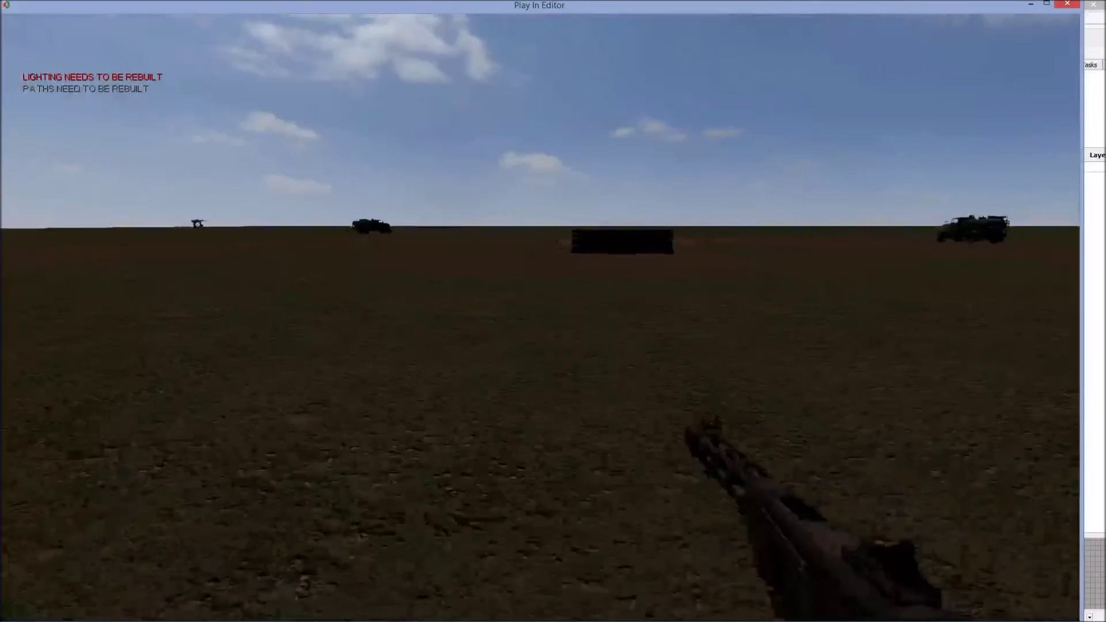
{"action": "key", "text": "shift+w"}
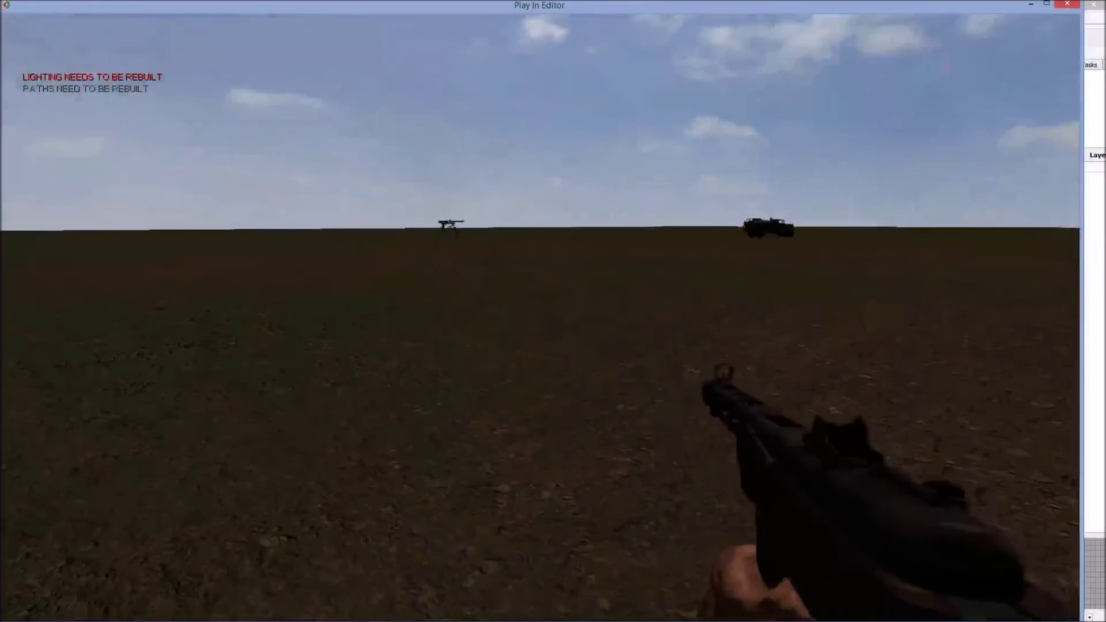
{"action": "key", "text": "w"}
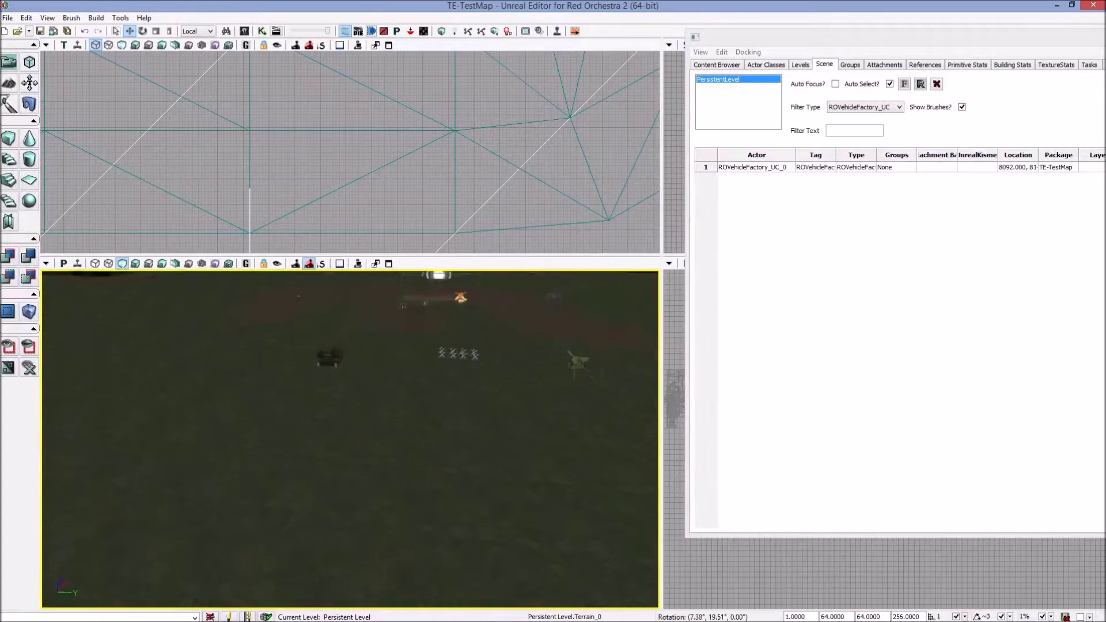
- Enter geometry mode and select the ROVehicleFactory_UC actor in the perspective view
{"action": "right_click_drag", "start_coordinate": [350, 426], "coordinate": [311, 512]}
{"action": "mouse_move", "coordinate": [627, 288]}
{"action": "right_mouse_down"}
{"action": "mouse_move", "coordinate": [628, 323]}
{"action": "mouse_move", "coordinate": [582, 320]}
{"action": "mouse_move", "coordinate": [576, 288]}
{"action": "mouse_move", "coordinate": [616, 297]}
{"action": "right_mouse_up"}
{"action": "right_click_drag", "start_coordinate": [352, 469], "coordinate": [336, 473]}
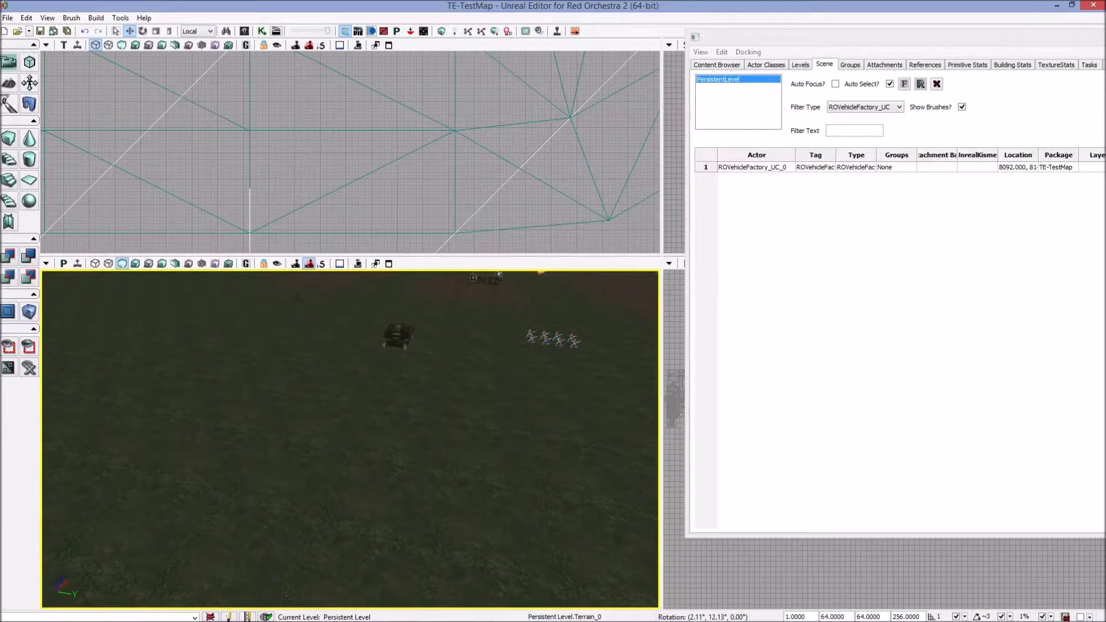
{"action": "right_click_drag", "start_coordinate": [351, 439], "coordinate": [344, 454]}
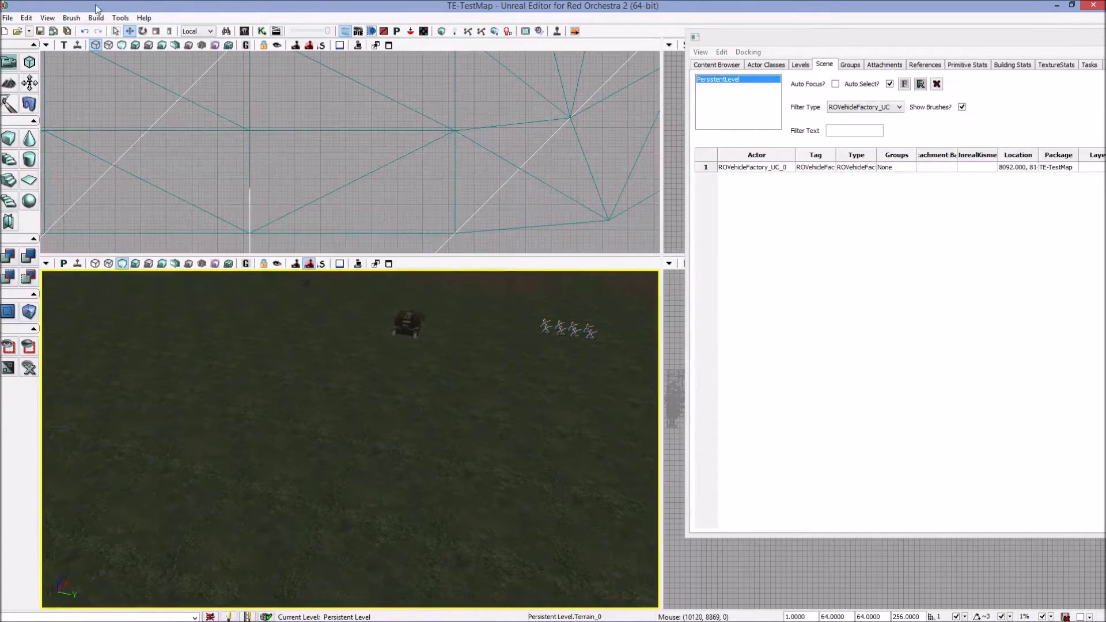
{"action": "right_click_drag", "start_coordinate": [218, 422], "coordinate": [217, 411]}
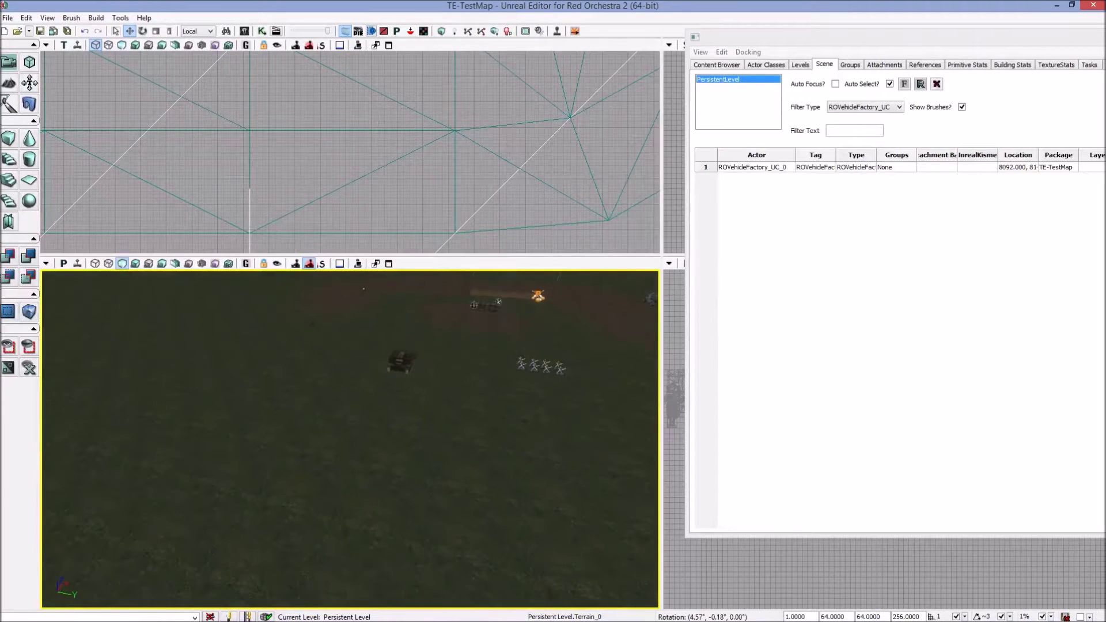
{"action": "right_click_drag", "start_coordinate": [340, 358], "coordinate": [365, 348]}
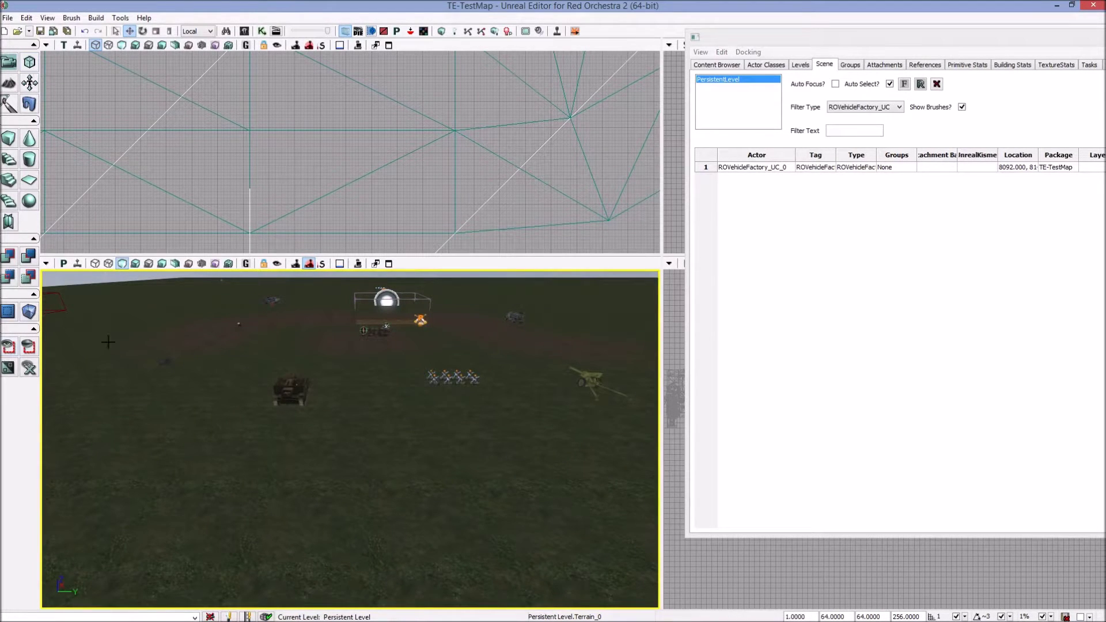
{"action": "right_click_drag", "start_coordinate": [107, 342], "coordinate": [86, 323]}
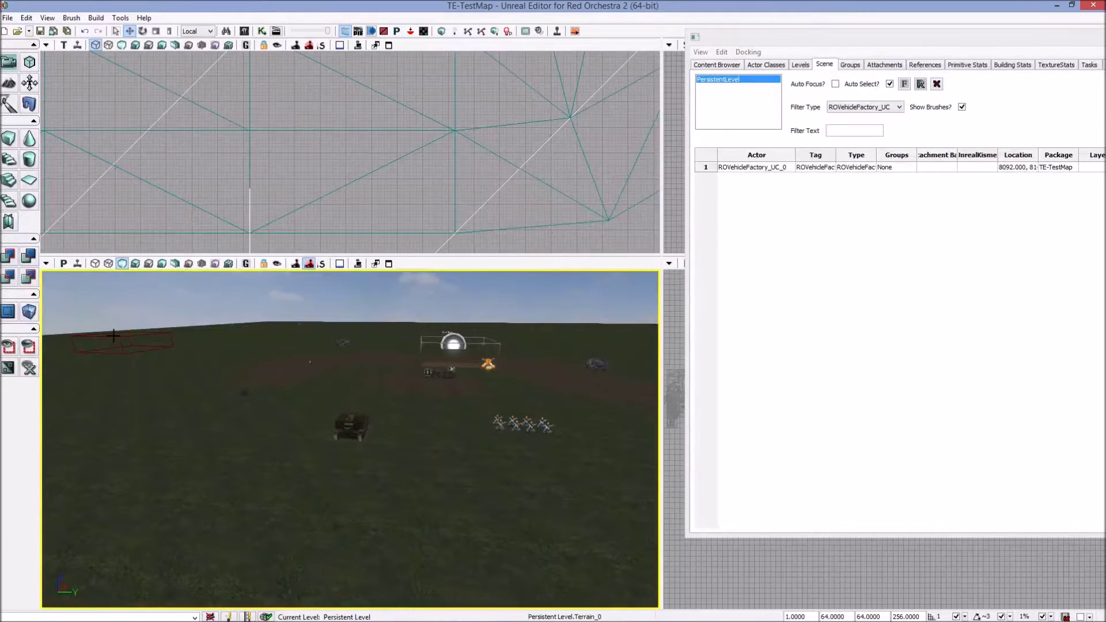
{"action": "left_click", "coordinate": [30, 62]}
{"action": "left_click", "coordinate": [352, 428]}
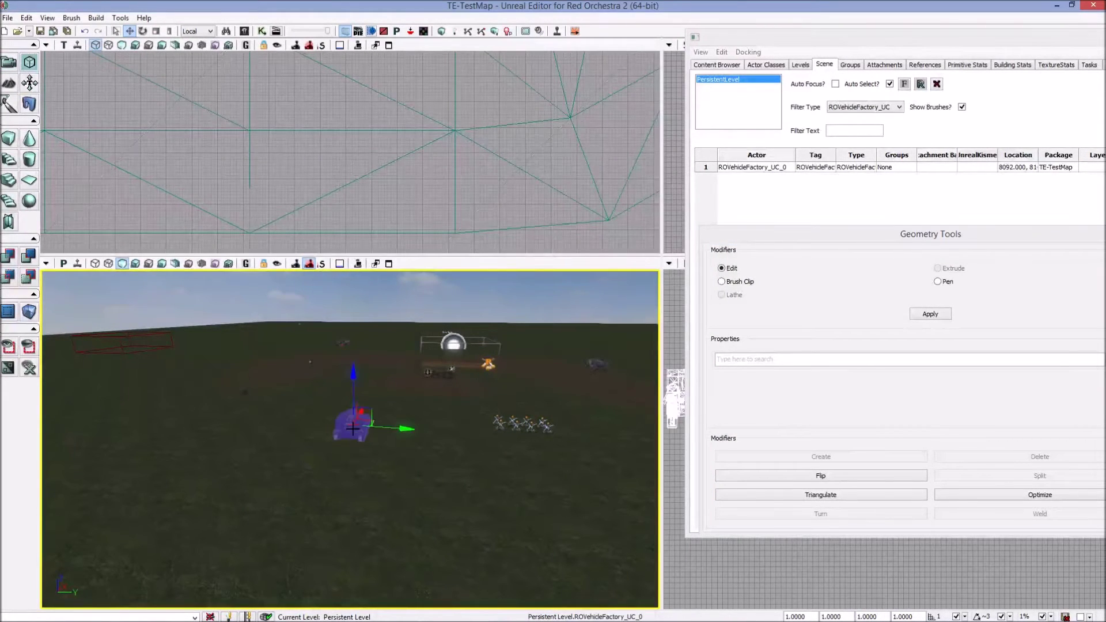
- Build a cube builder brush with X, Y and Z all set to 1000
{"action": "right_click", "coordinate": [9, 140]}
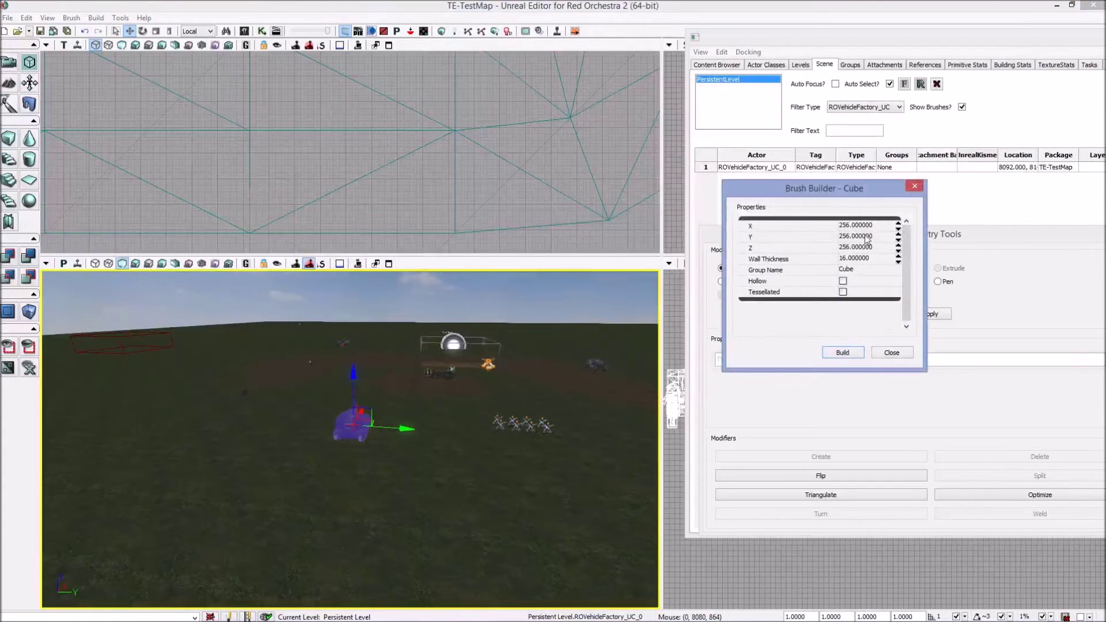
{"action": "type", "text": "1000"}
{"action": "key", "text": "Tab"}
{"action": "type", "text": "1000"}
{"action": "key", "text": "Tab"}
{"action": "type", "text": "1000"}
{"action": "key", "text": "Tab"}
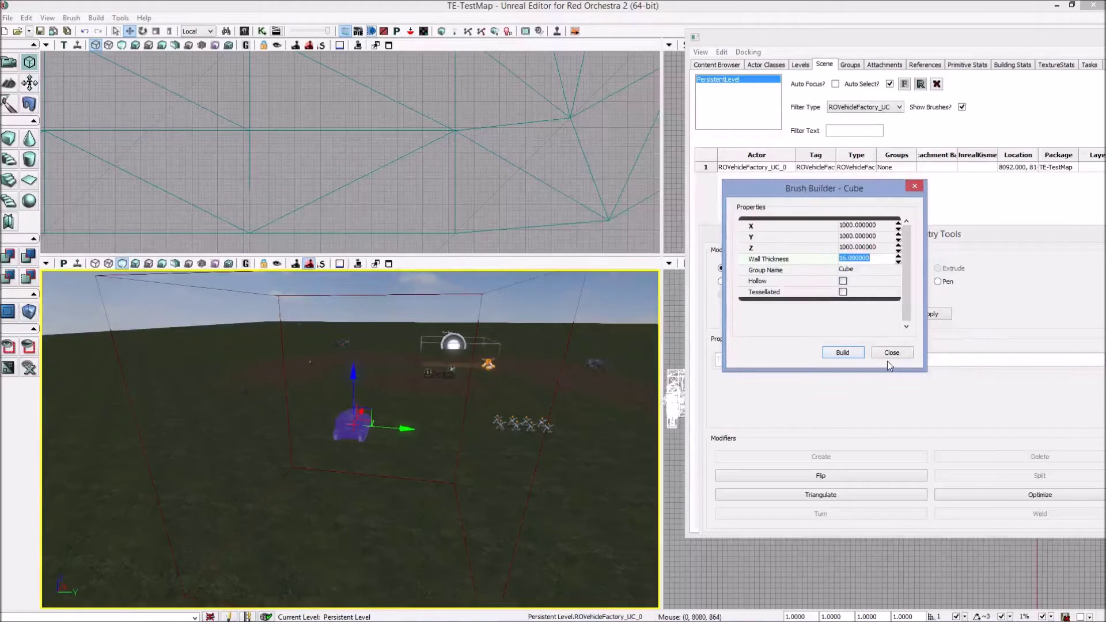
{"action": "left_click", "coordinate": [858, 353]}
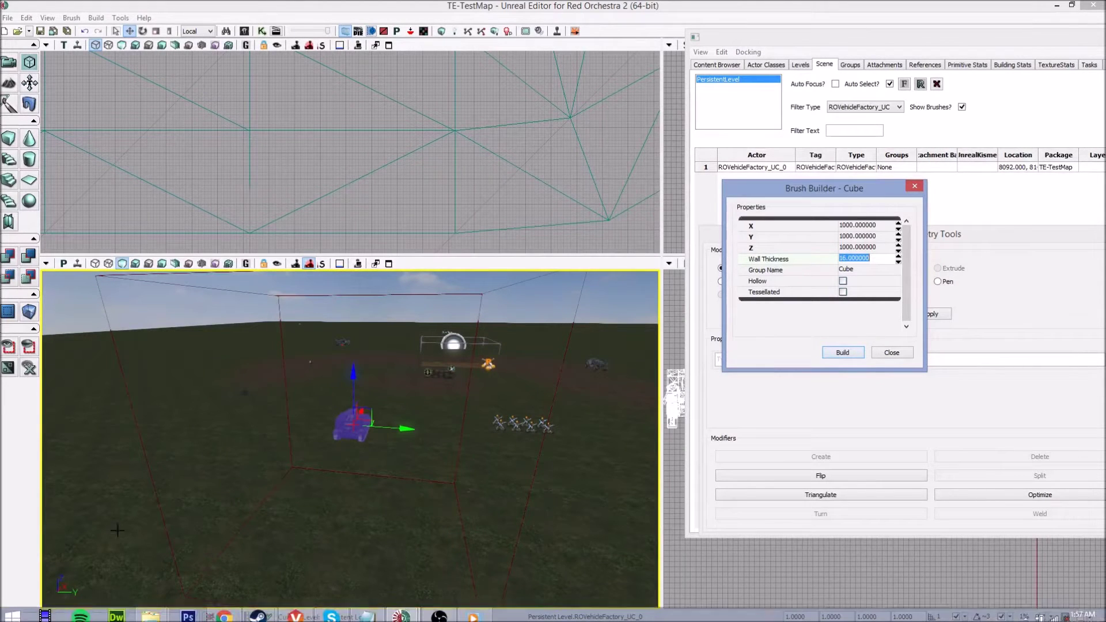
- Select the cube builder brush and move it away from the vehicle factory onto open terrain
{"action": "right_click_drag", "start_coordinate": [323, 520], "coordinate": [380, 576]}
{"action": "right_click_drag", "start_coordinate": [368, 438], "coordinate": [324, 472]}
{"action": "left_click", "coordinate": [347, 371]}
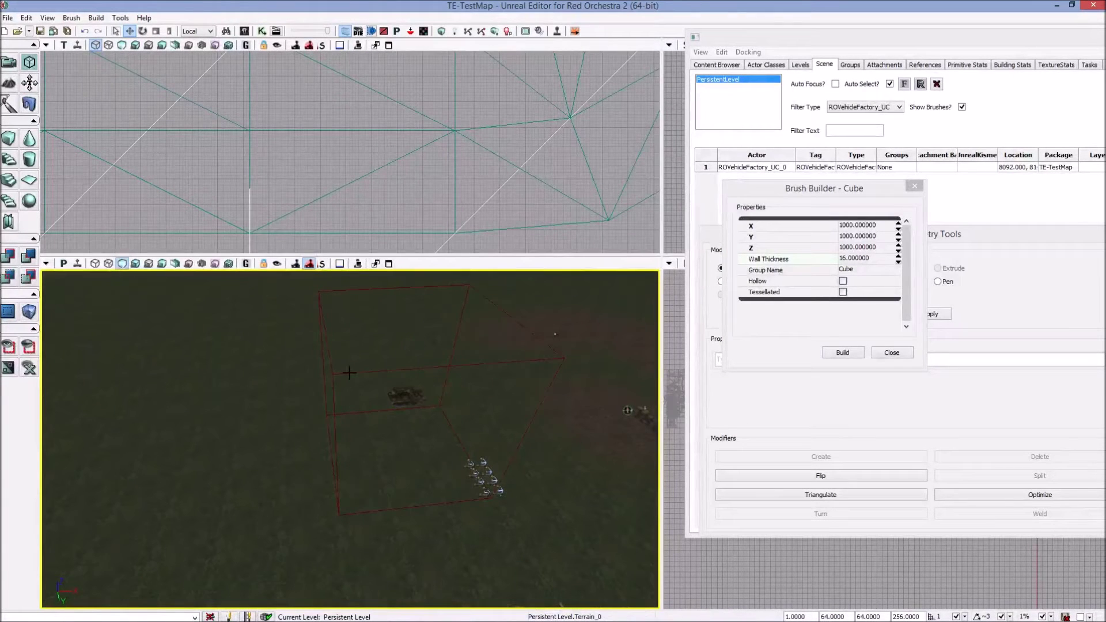
{"action": "left_click", "coordinate": [373, 370]}
{"action": "left_click_drag", "start_coordinate": [452, 392], "coordinate": [167, 415]}
{"action": "mouse_move", "coordinate": [395, 426]}
{"action": "right_mouse_down"}
{"action": "mouse_move", "coordinate": [296, 406]}
{"action": "mouse_move", "coordinate": [411, 423]}
{"action": "right_mouse_up"}
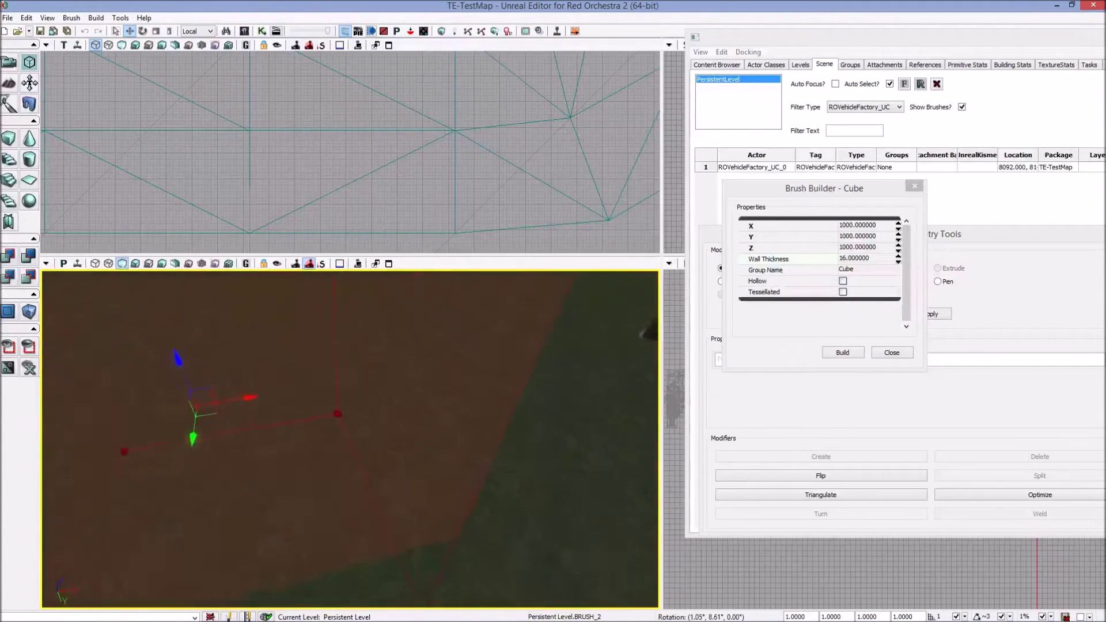
{"action": "mouse_move", "coordinate": [296, 397]}
{"action": "right_mouse_down"}
{"action": "mouse_move", "coordinate": [302, 369]}
{"action": "mouse_move", "coordinate": [398, 360]}
{"action": "mouse_move", "coordinate": [431, 403]}
{"action": "mouse_move", "coordinate": [443, 380]}
{"action": "mouse_move", "coordinate": [461, 403]}
{"action": "right_mouse_up"}
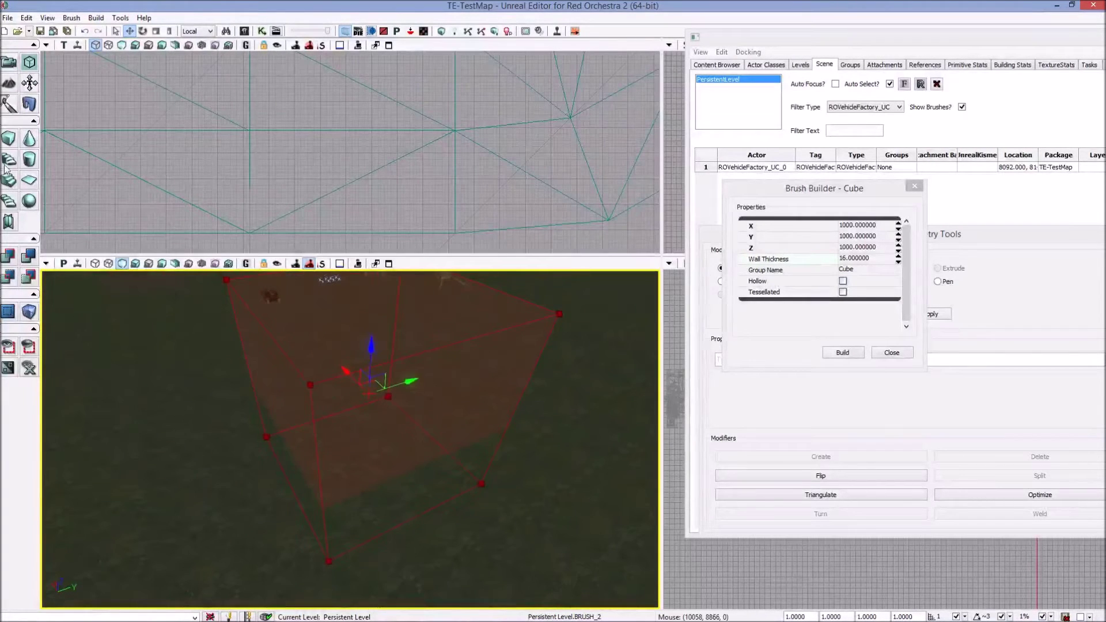
- Create a ROVolumePlayerStartGroupTankCrew volume from the cube brush and move the builder brush aside along its Y axis
{"action": "left_click", "coordinate": [30, 311]}
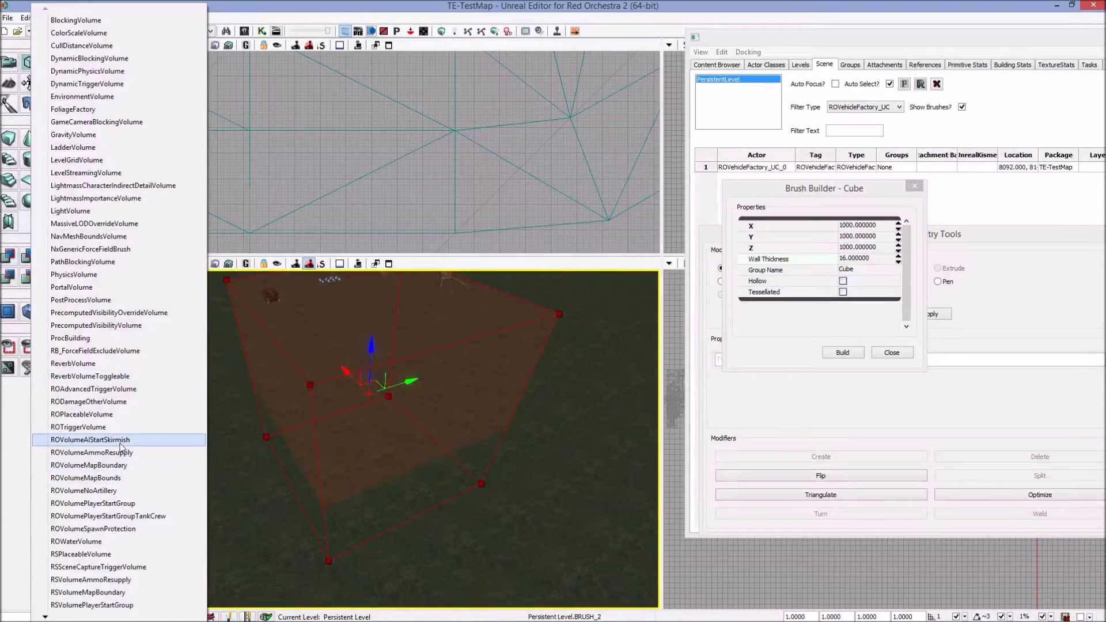
{"action": "left_click", "coordinate": [114, 517]}
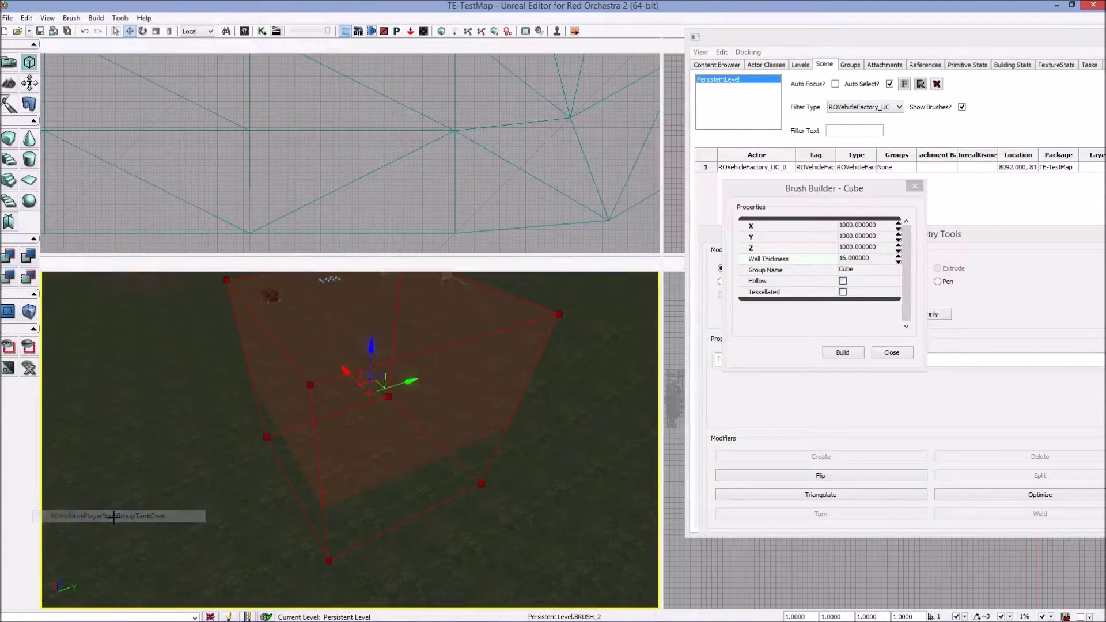
{"action": "left_click", "coordinate": [442, 410]}
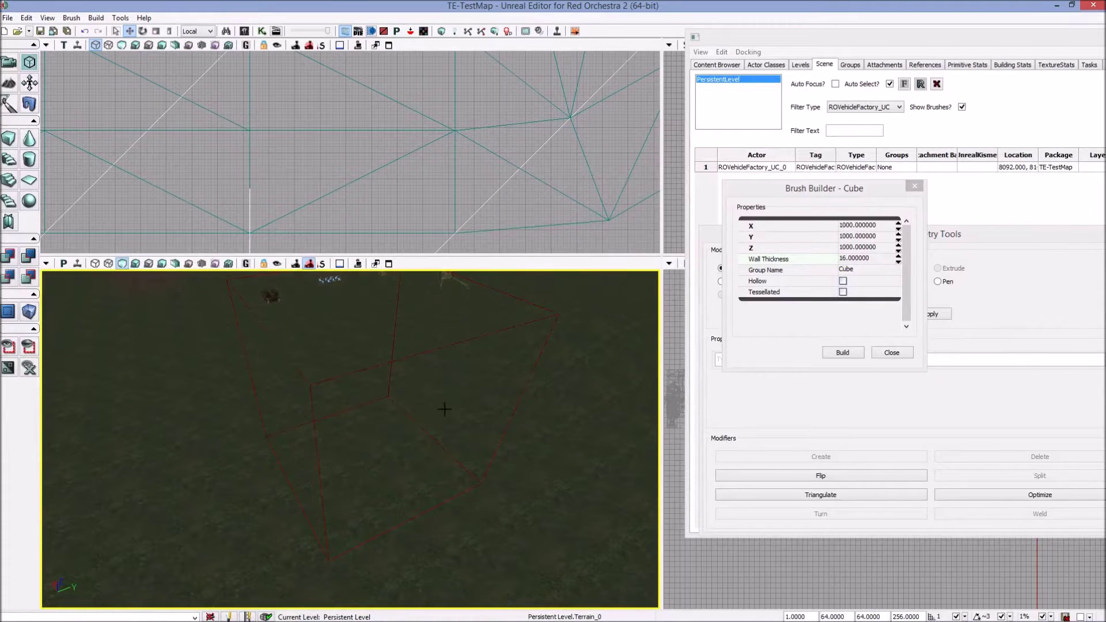
{"action": "left_click", "coordinate": [365, 364]}
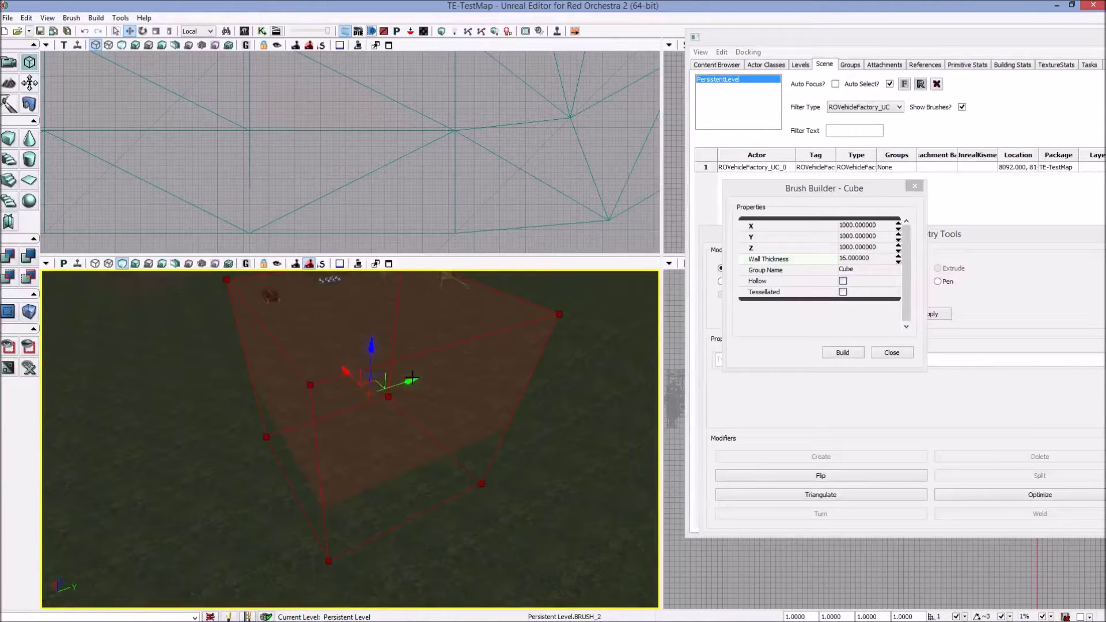
{"action": "mouse_move", "coordinate": [410, 382]}
{"action": "right_mouse_down"}
{"action": "mouse_move", "coordinate": [380, 380]}
{"action": "mouse_move", "coordinate": [450, 369]}
{"action": "right_mouse_up"}
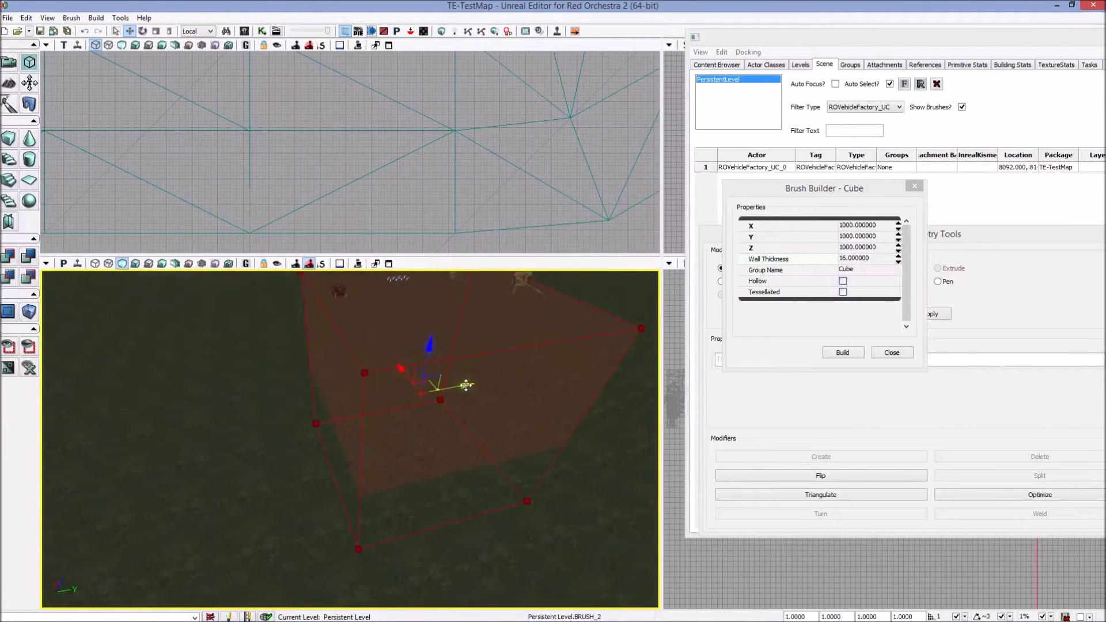
{"action": "left_click_drag", "start_coordinate": [463, 386], "coordinate": [192, 435]}
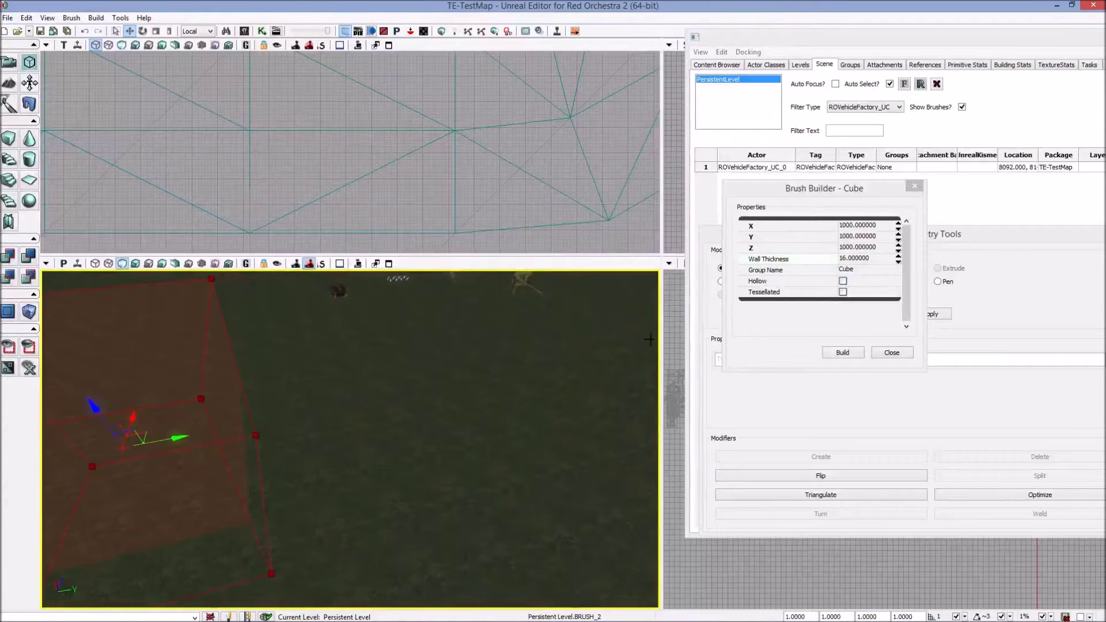
{"action": "right_click_drag", "start_coordinate": [196, 435], "coordinate": [230, 443]}
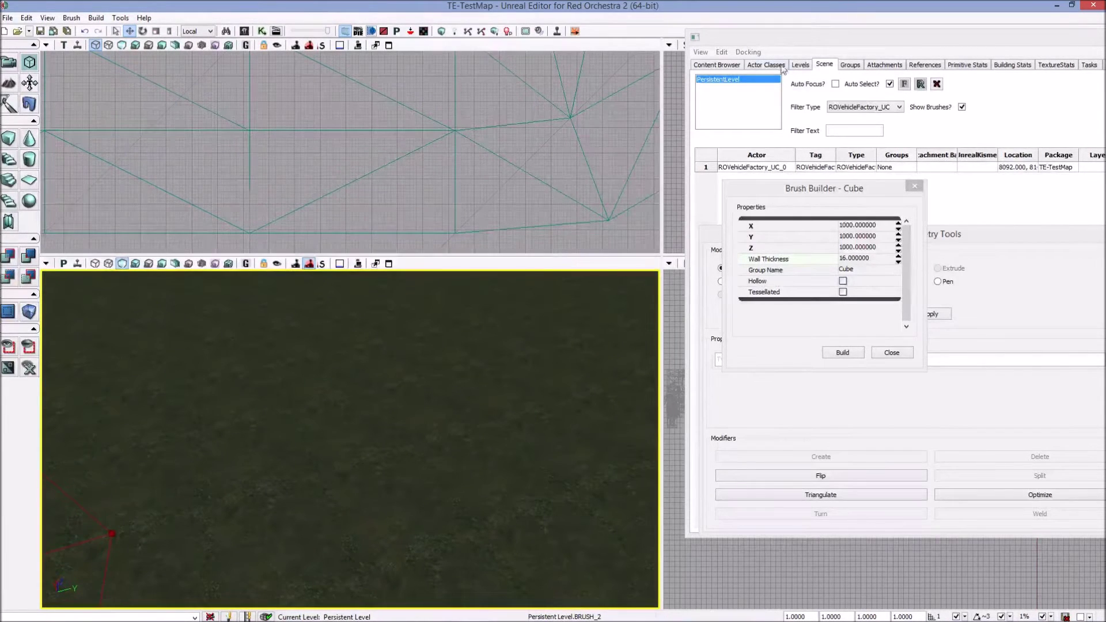
- Choose the PlayerStart actor class and add one on the open terrain beside the moved builder brush
{"action": "left_click", "coordinate": [714, 66]}
{"action": "left_click", "coordinate": [766, 53]}
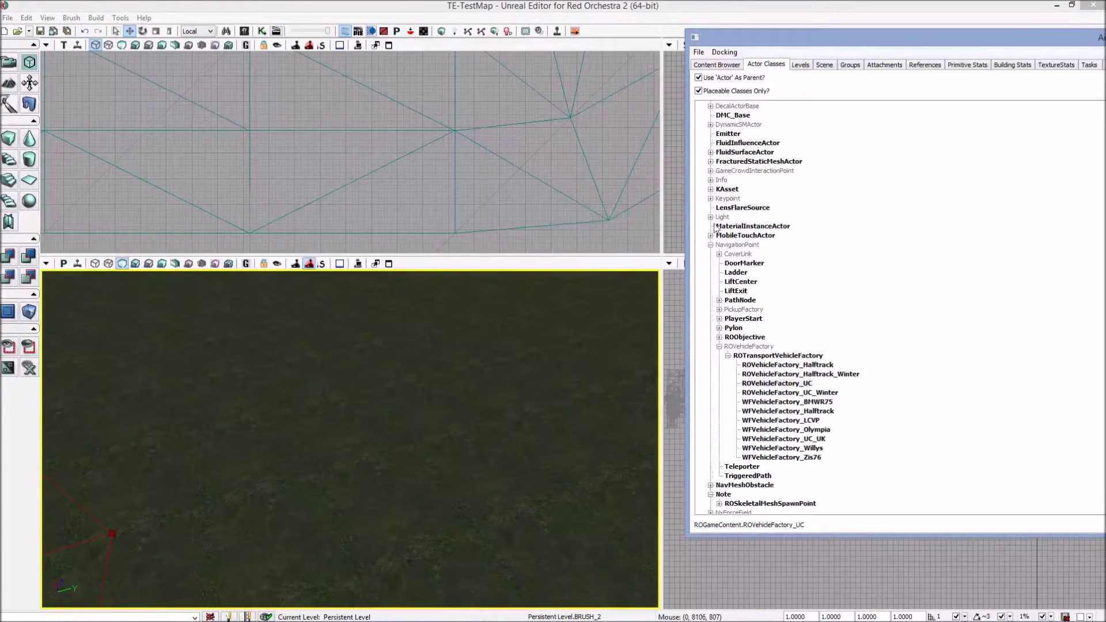
{"action": "right_click_drag", "start_coordinate": [340, 520], "coordinate": [347, 511]}
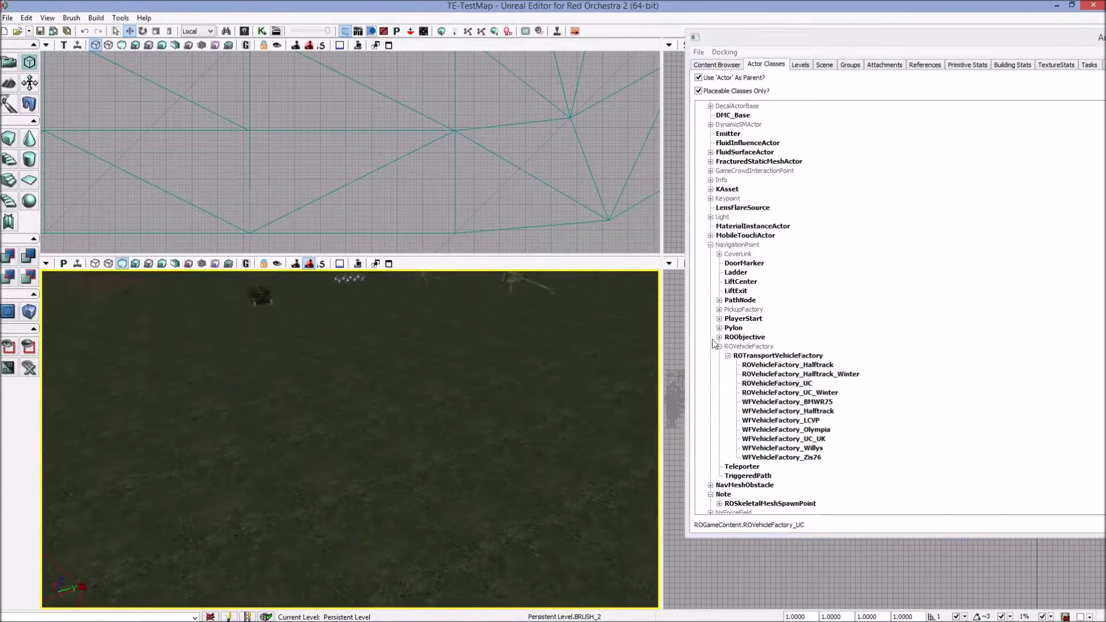
{"action": "left_click", "coordinate": [743, 319]}
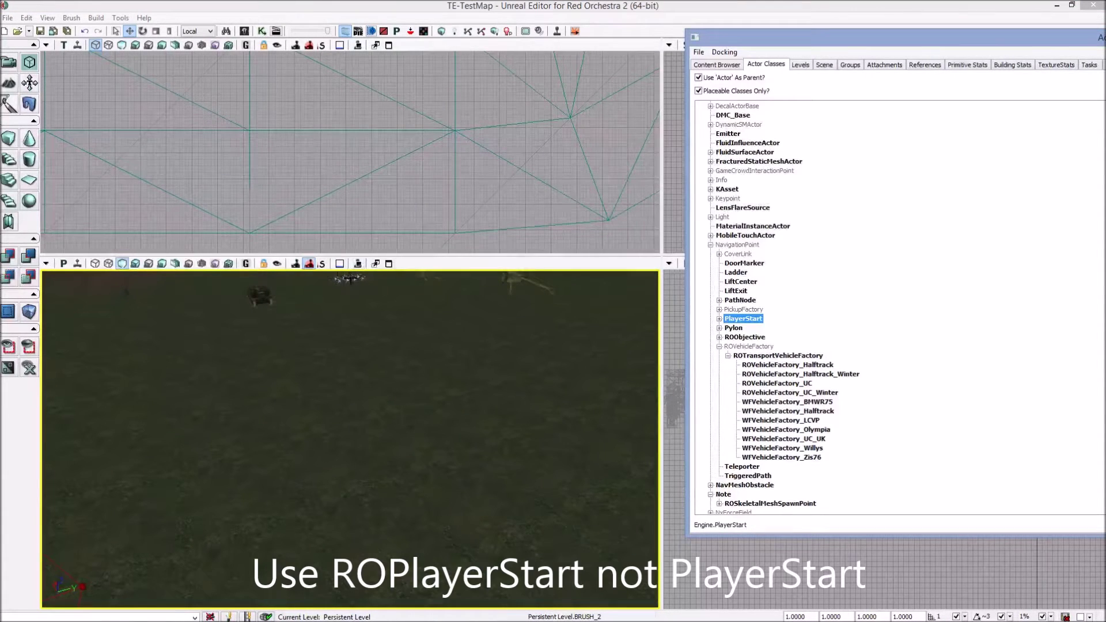
{"action": "right_click_drag", "start_coordinate": [347, 279], "coordinate": [380, 333]}
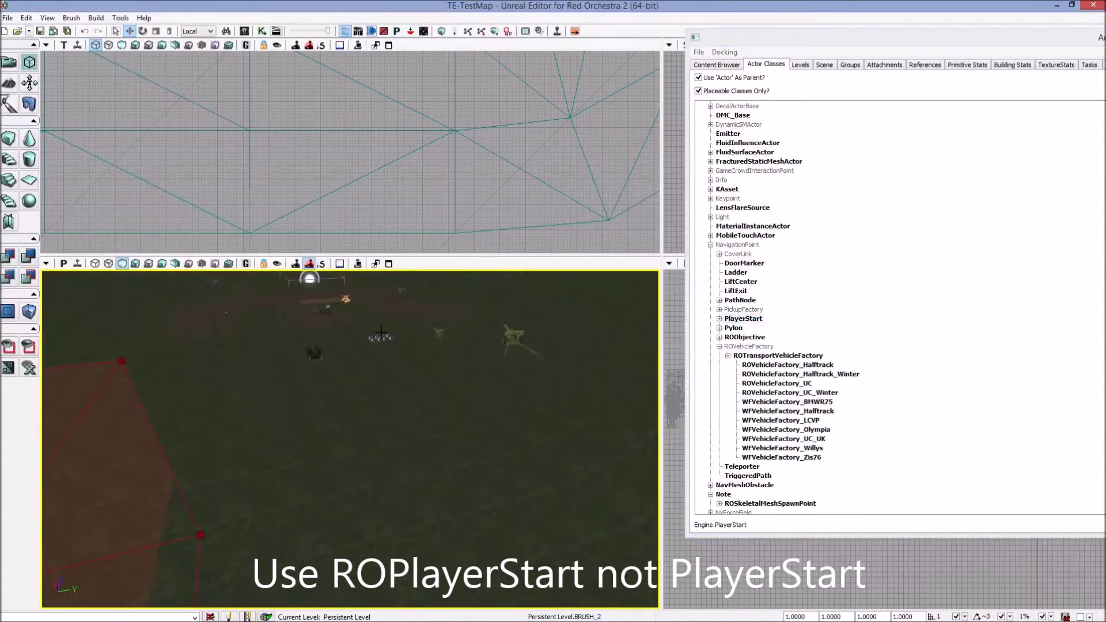
{"action": "right_click_drag", "start_coordinate": [263, 434], "coordinate": [297, 436]}
{"action": "right_click", "coordinate": [278, 386]}
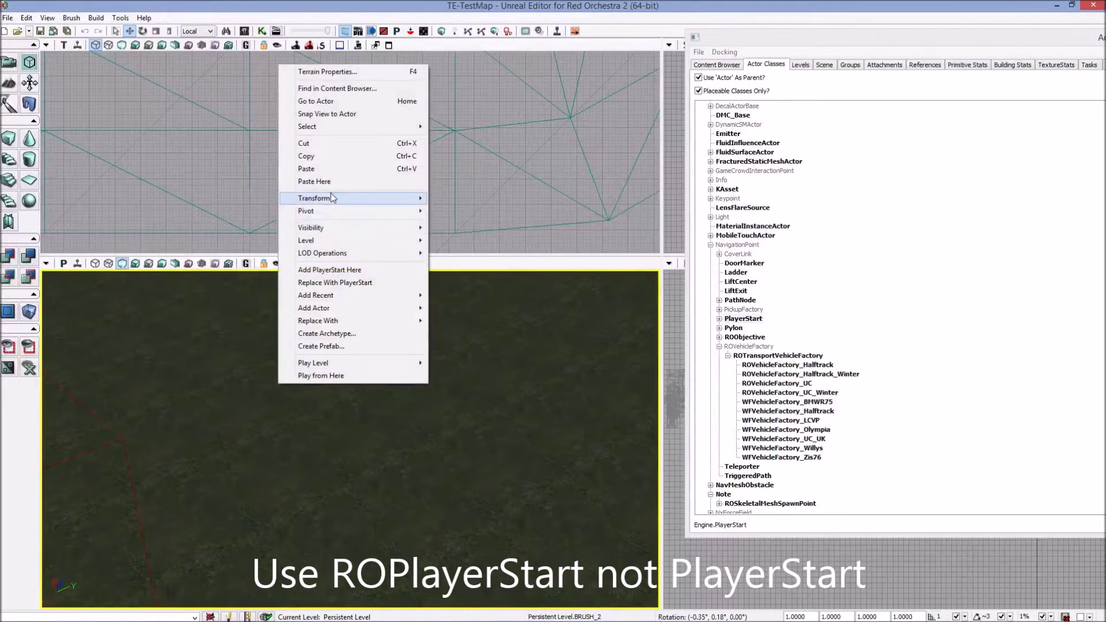
{"action": "left_click", "coordinate": [331, 270]}
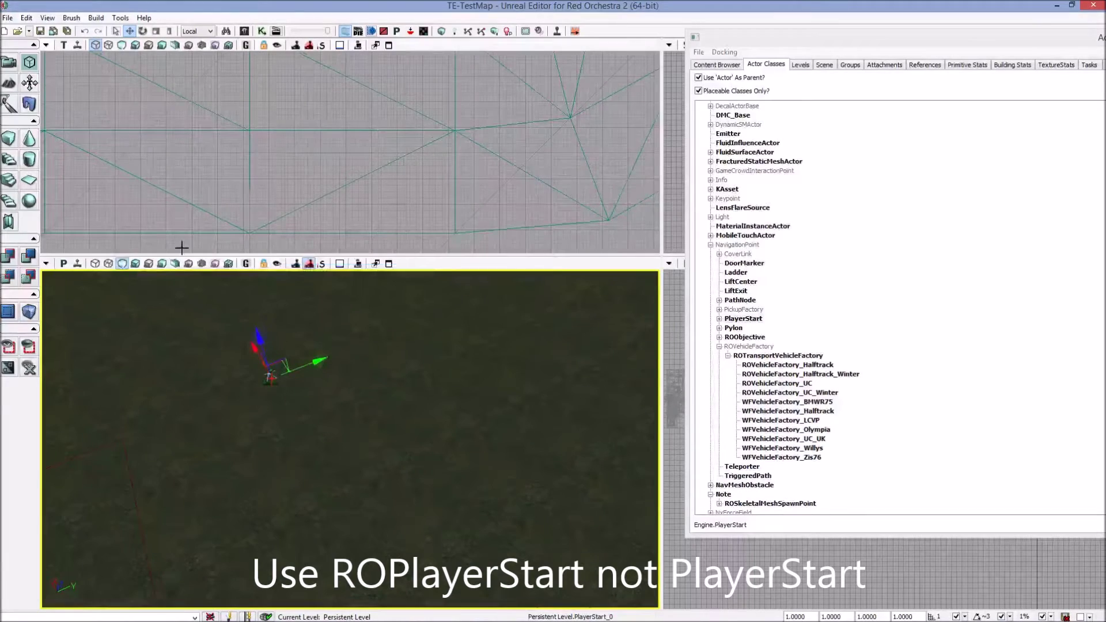
- Duplicate the PlayerStart twice along the Y axis to form a spaced row of three
{"action": "scroll", "coordinate": [301, 163], "scroll_direction": "down", "scroll_amount": 15}
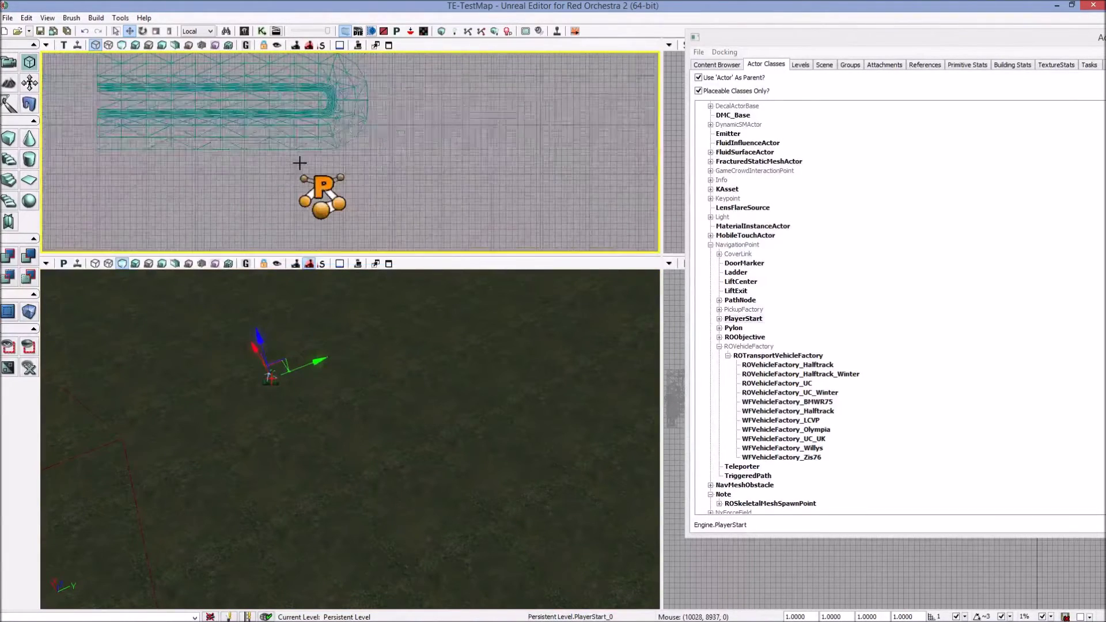
{"action": "left_click_drag", "start_coordinate": [308, 167], "coordinate": [353, 17]}
{"action": "scroll", "coordinate": [247, 207], "scroll_direction": "up", "scroll_amount": 10}
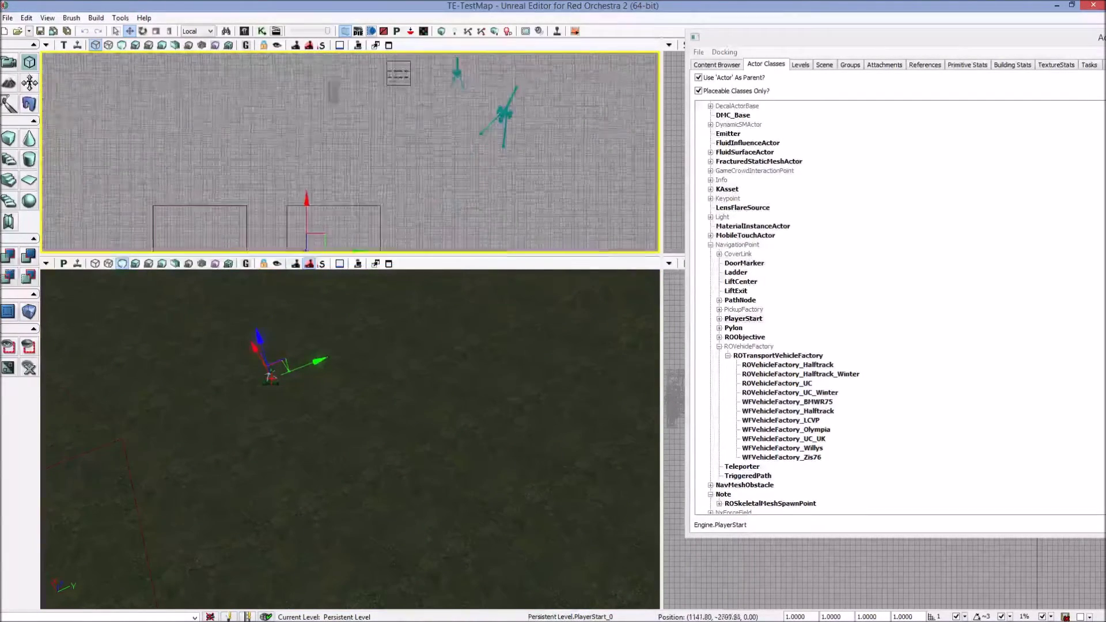
{"action": "left_click_drag", "start_coordinate": [278, 205], "coordinate": [218, 203]}
{"action": "left_click_drag", "start_coordinate": [386, 173], "coordinate": [543, 184], "text": "alt"}
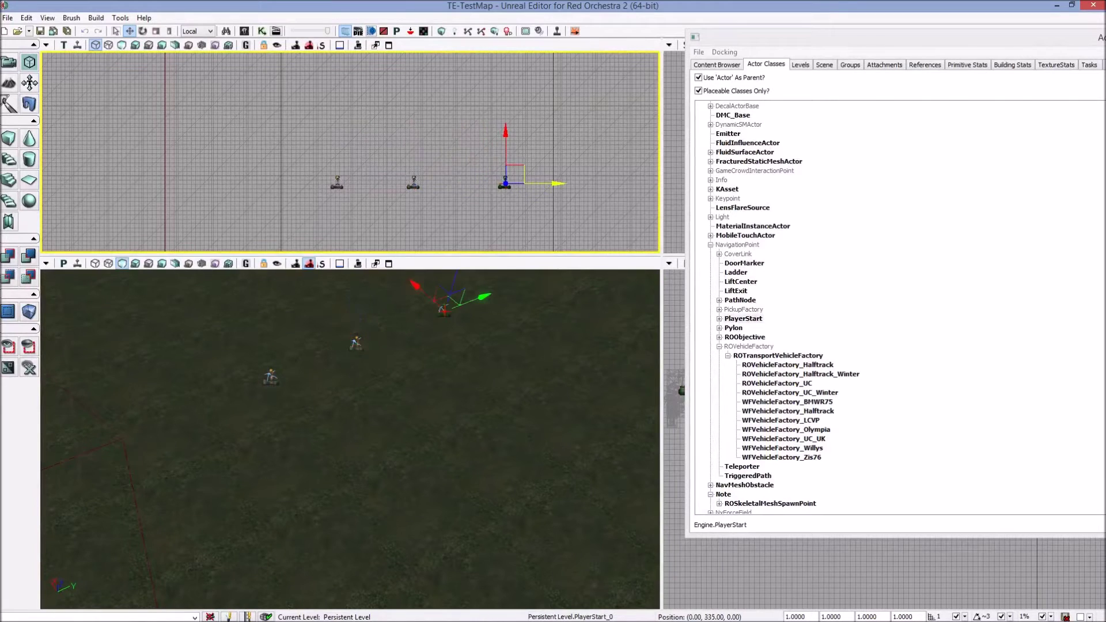
- Move the two duplicated PlayerStarts together forward along X, and shift the original along Y and back along X to stagger the group
{"action": "left_click", "coordinate": [355, 343], "text": "ctrl"}
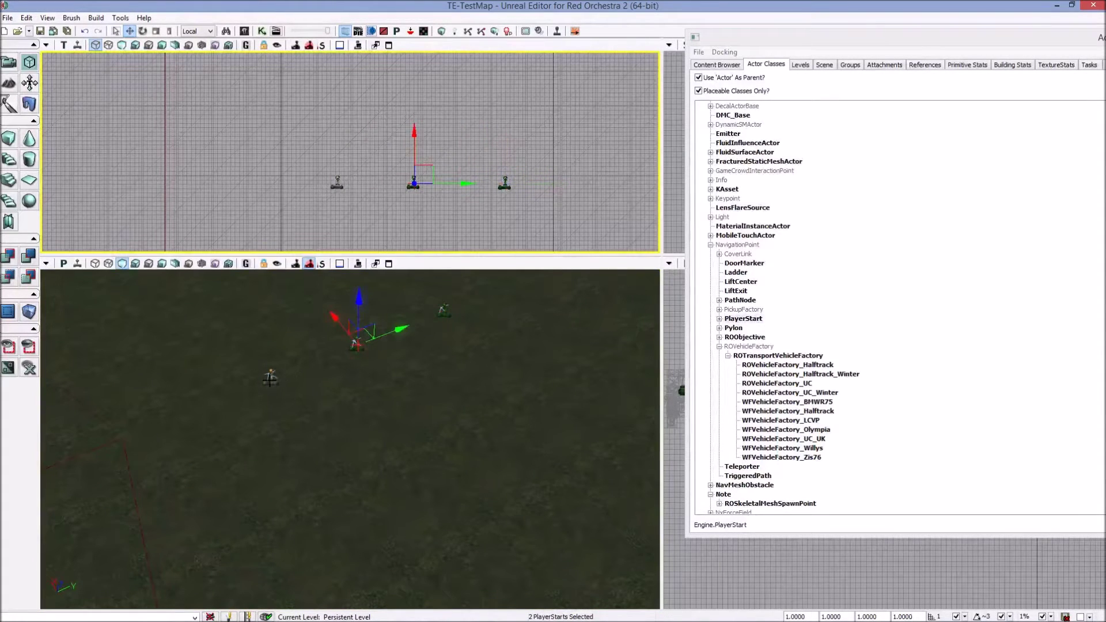
{"action": "left_click_drag", "start_coordinate": [338, 320], "coordinate": [306, 284]}
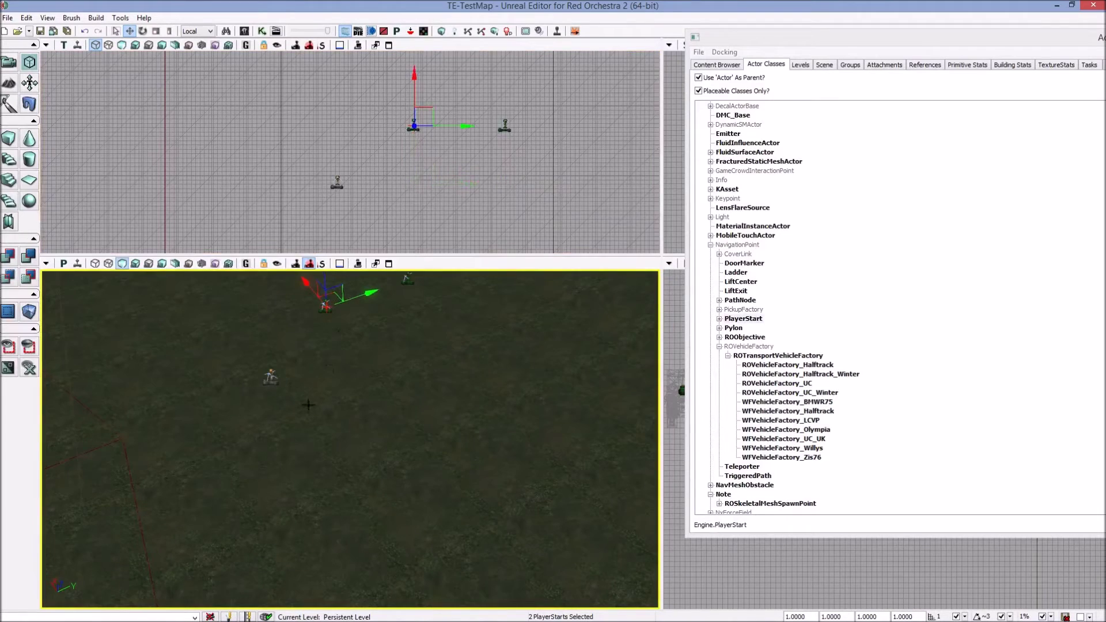
{"action": "left_click", "coordinate": [270, 381]}
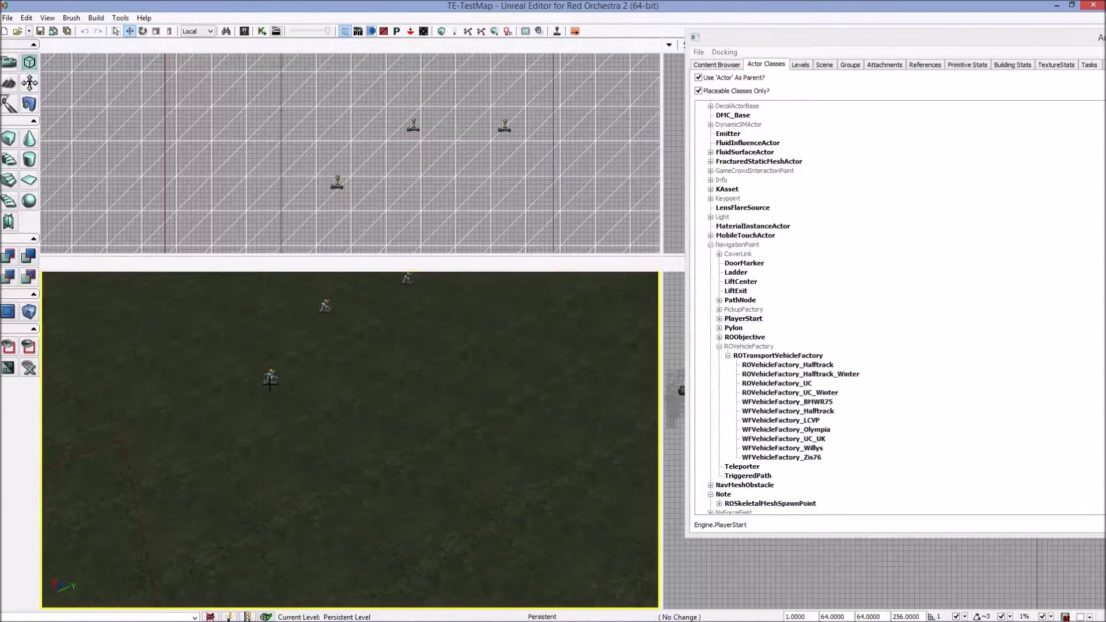
{"action": "left_click", "coordinate": [270, 380]}
{"action": "left_click_drag", "start_coordinate": [318, 361], "coordinate": [343, 352]}
{"action": "left_click_drag", "start_coordinate": [278, 338], "coordinate": [290, 356]}
{"action": "left_click", "coordinate": [330, 313], "text": "ctrl"}
{"action": "right_click_drag", "start_coordinate": [375, 341], "coordinate": [382, 314]}
{"action": "left_click", "coordinate": [390, 351]}
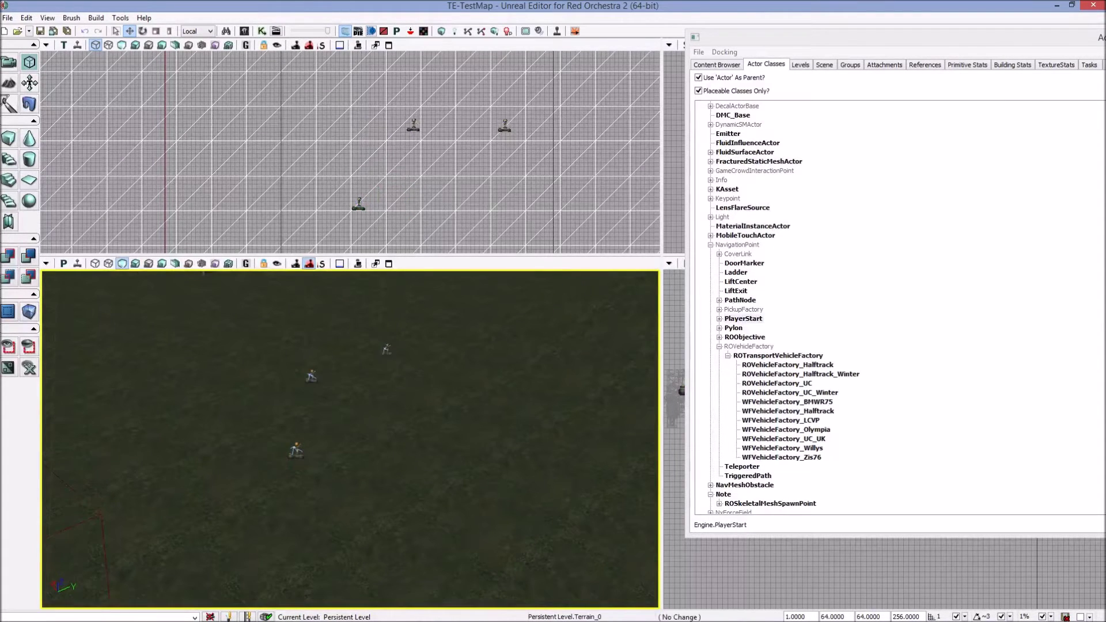
- Select all three PlayerStarts together, try raising them along the Z axis, and undo the move
{"action": "left_click", "coordinate": [386, 349]}
{"action": "left_click", "coordinate": [302, 441], "text": "ctrl"}
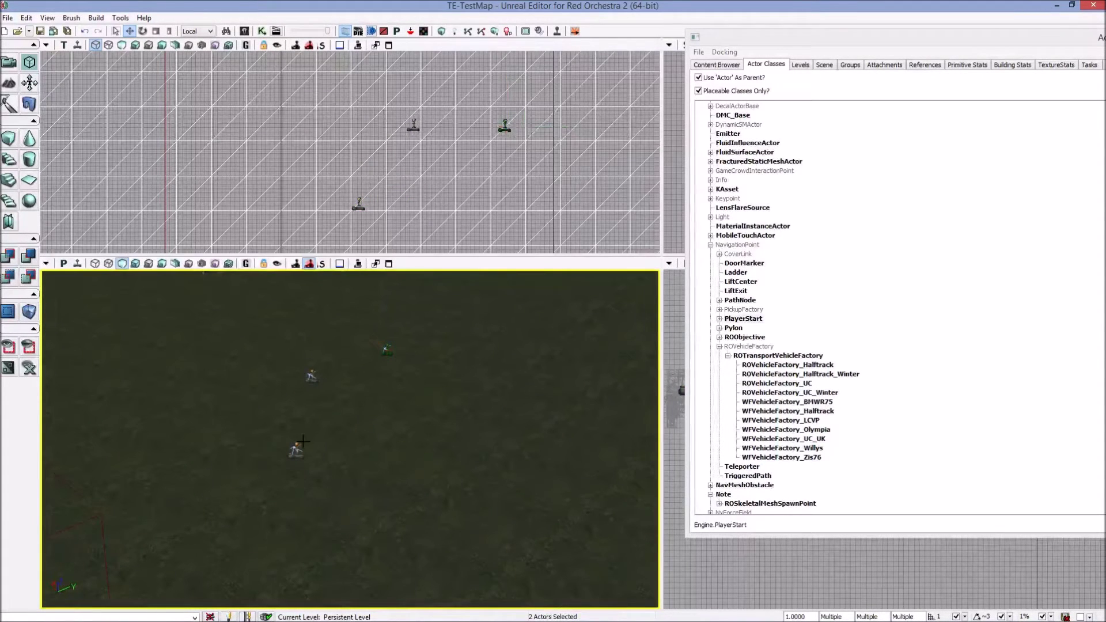
{"action": "left_click", "coordinate": [311, 376], "text": "ctrl"}
{"action": "left_click", "coordinate": [297, 447], "text": "ctrl"}
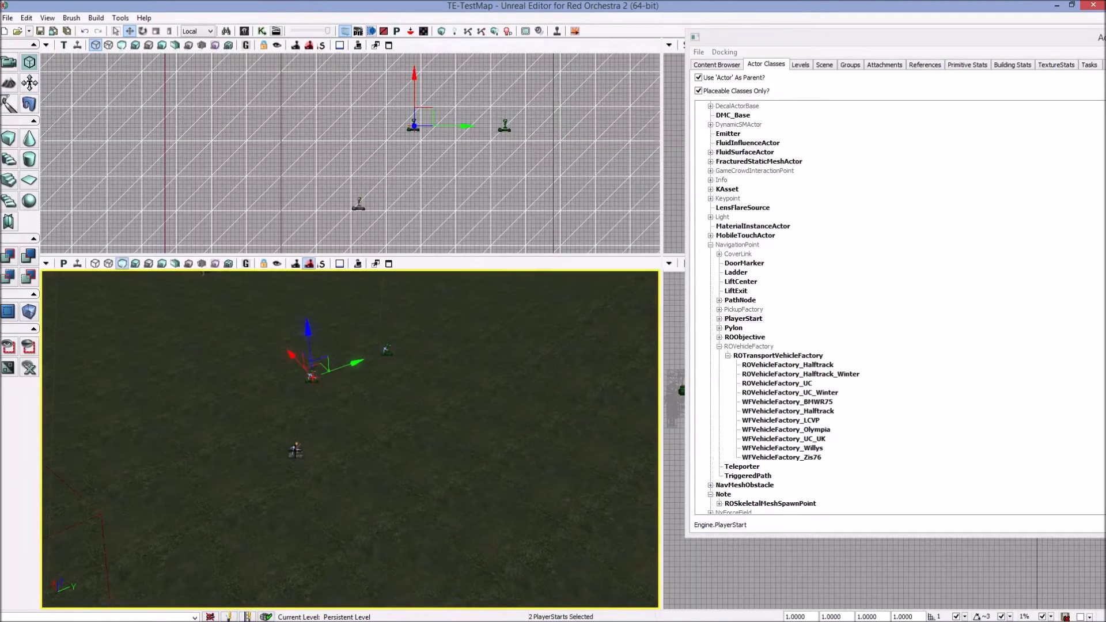
{"action": "left_click", "coordinate": [297, 453], "text": "ctrl"}
{"action": "left_click", "coordinate": [357, 392], "text": "ctrl"}
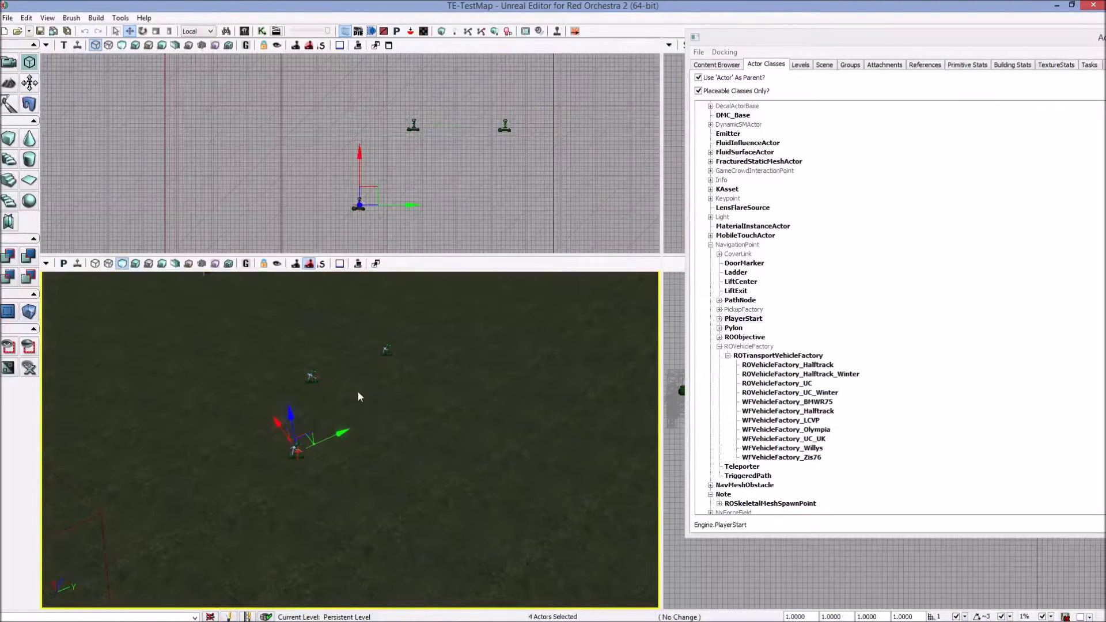
{"action": "left_click", "coordinate": [357, 391], "text": "ctrl"}
{"action": "left_click_drag", "start_coordinate": [291, 422], "coordinate": [294, 423]}
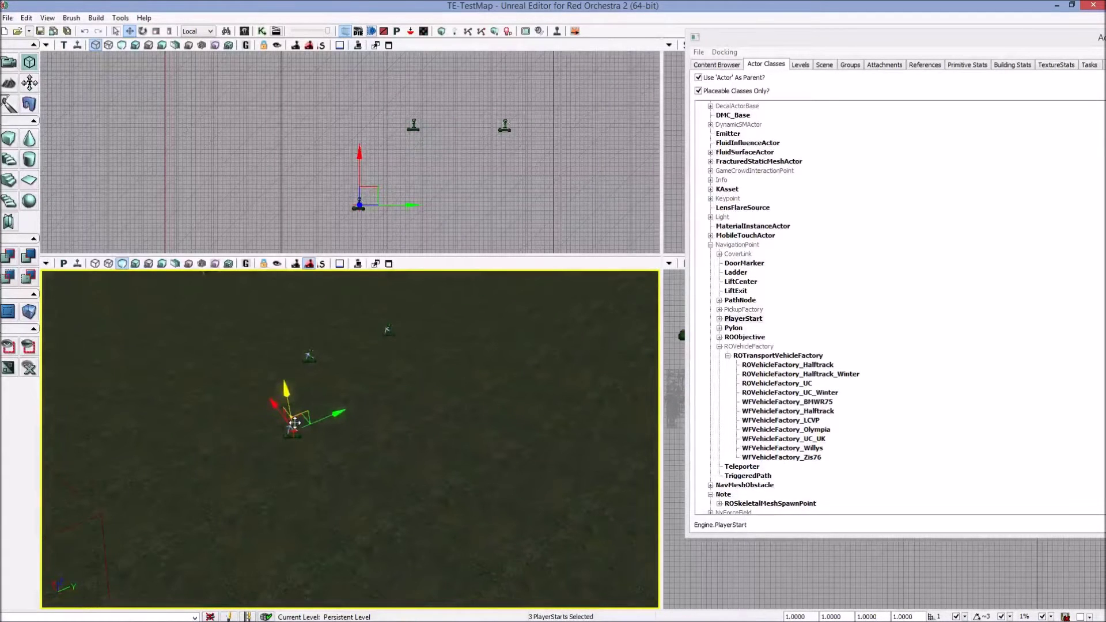
{"action": "key", "text": "ctrl+z"}
- Inspect the three PlayerStarts up close to check their height above the terrain and their spacing
{"action": "mouse_move", "coordinate": [353, 462]}
{"action": "right_mouse_down"}
{"action": "mouse_move", "coordinate": [365, 445]}
{"action": "mouse_move", "coordinate": [371, 458]}
{"action": "right_mouse_up"}
{"action": "right_click_drag", "start_coordinate": [400, 403], "coordinate": [371, 374]}
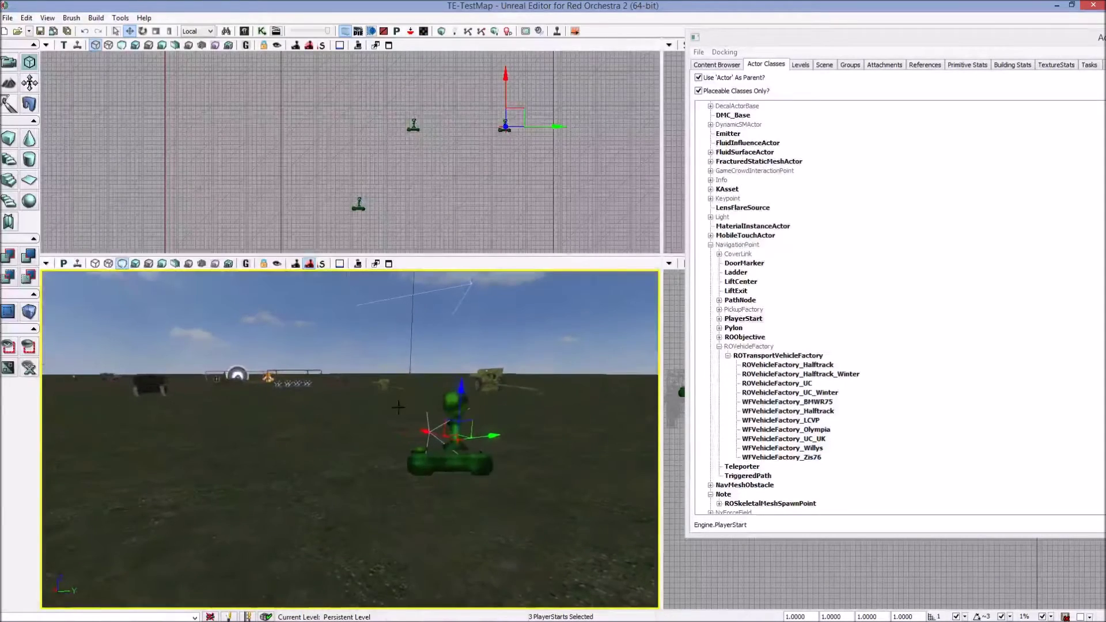
{"action": "right_click_drag", "start_coordinate": [432, 455], "coordinate": [446, 484]}
{"action": "right_click_drag", "start_coordinate": [510, 426], "coordinate": [514, 422]}
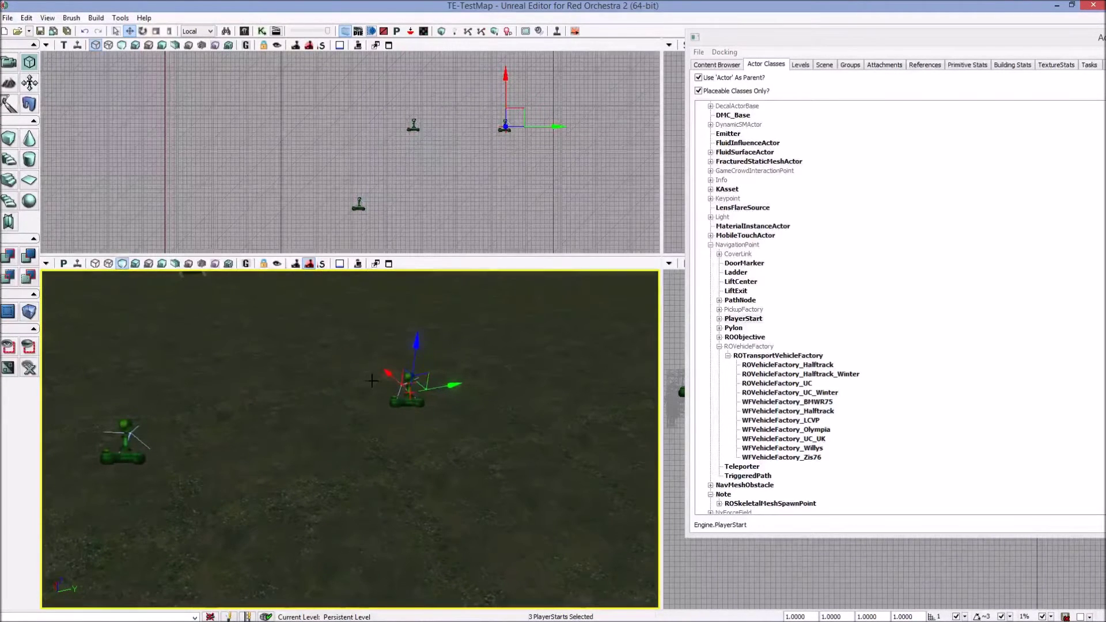
{"action": "right_click_drag", "start_coordinate": [368, 465], "coordinate": [391, 469]}
{"action": "right_click_drag", "start_coordinate": [312, 400], "coordinate": [266, 355]}
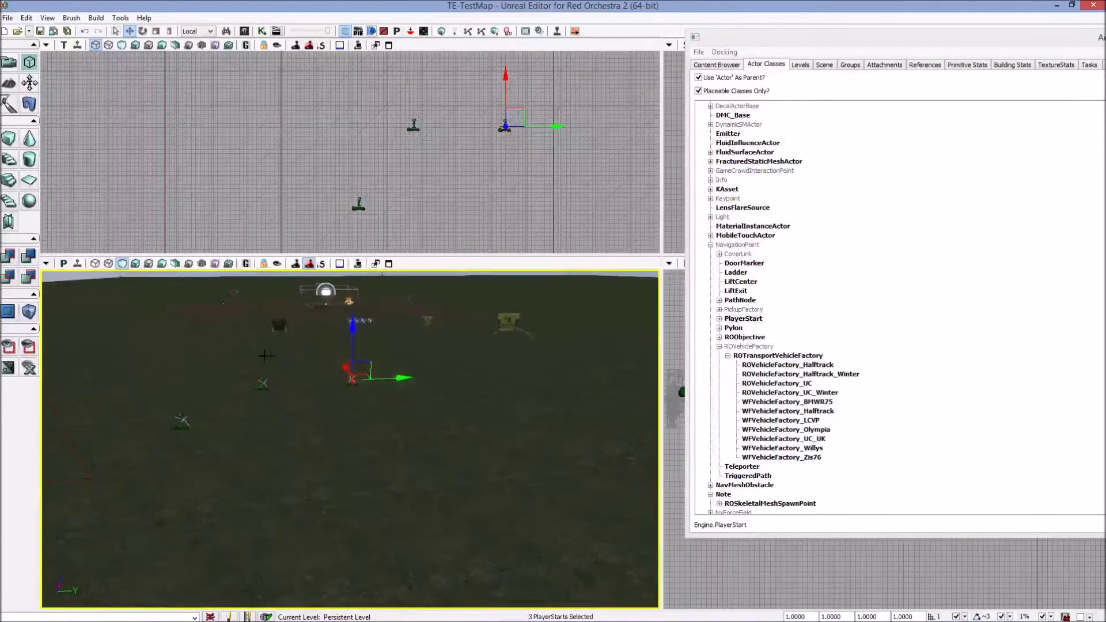
- Select the tank crew start group volume and link it in Kismet as a new object variable to the first Enable PlayerStartGroup's Volume
{"action": "left_click", "coordinate": [151, 371]}
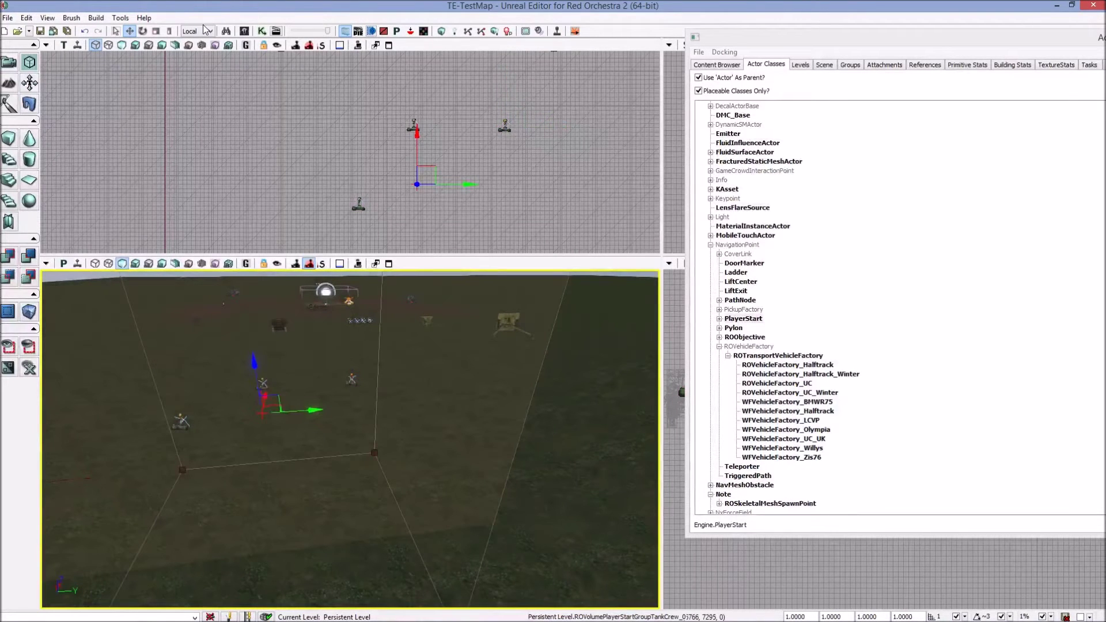
{"action": "left_click", "coordinate": [262, 31]}
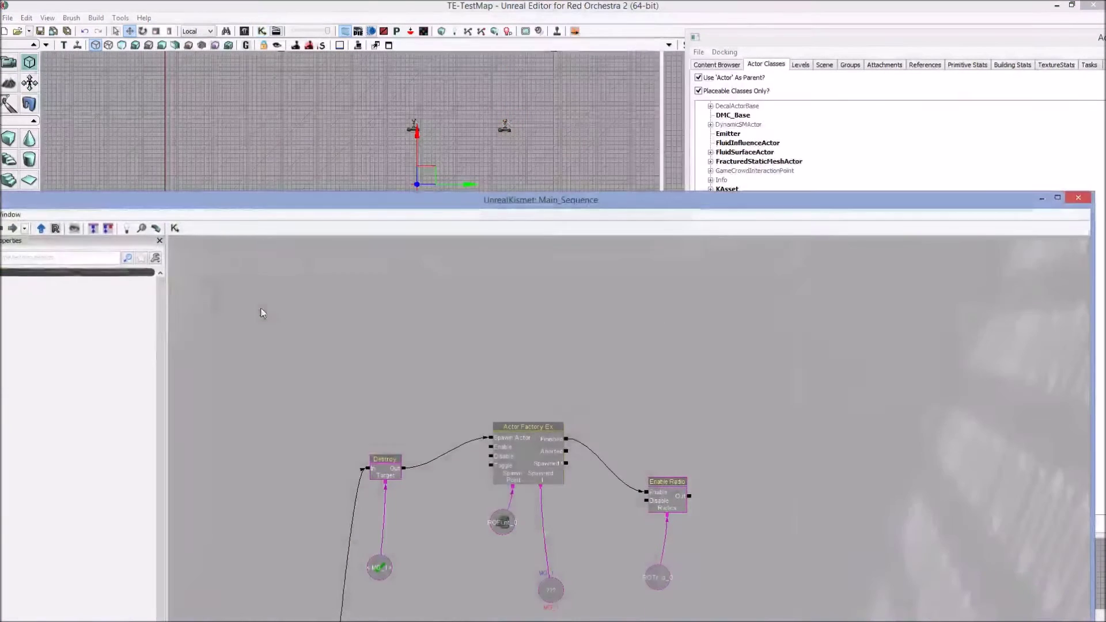
{"action": "left_click_drag", "start_coordinate": [377, 193], "coordinate": [327, 34]}
{"action": "left_click_drag", "start_coordinate": [357, 142], "coordinate": [424, 338]}
{"action": "scroll", "coordinate": [381, 77], "scroll_direction": "down", "scroll_amount": 6}
{"action": "scroll", "coordinate": [381, 171], "scroll_direction": "up", "scroll_amount": 5}
{"action": "scroll", "coordinate": [425, 344], "scroll_direction": "up", "scroll_amount": 2}
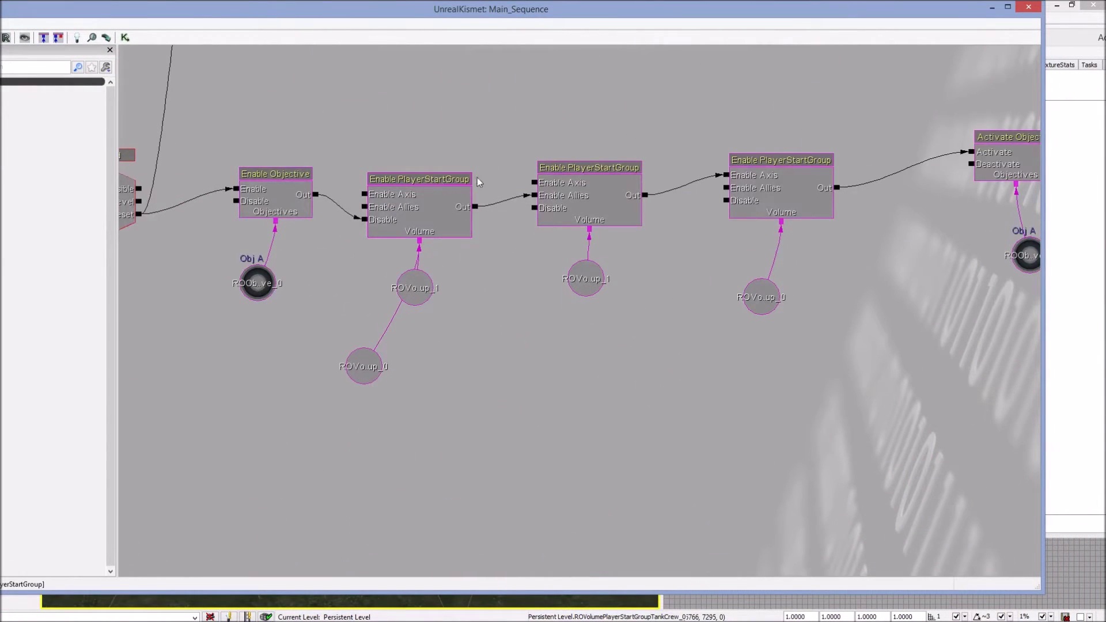
{"action": "right_click", "coordinate": [418, 246]}
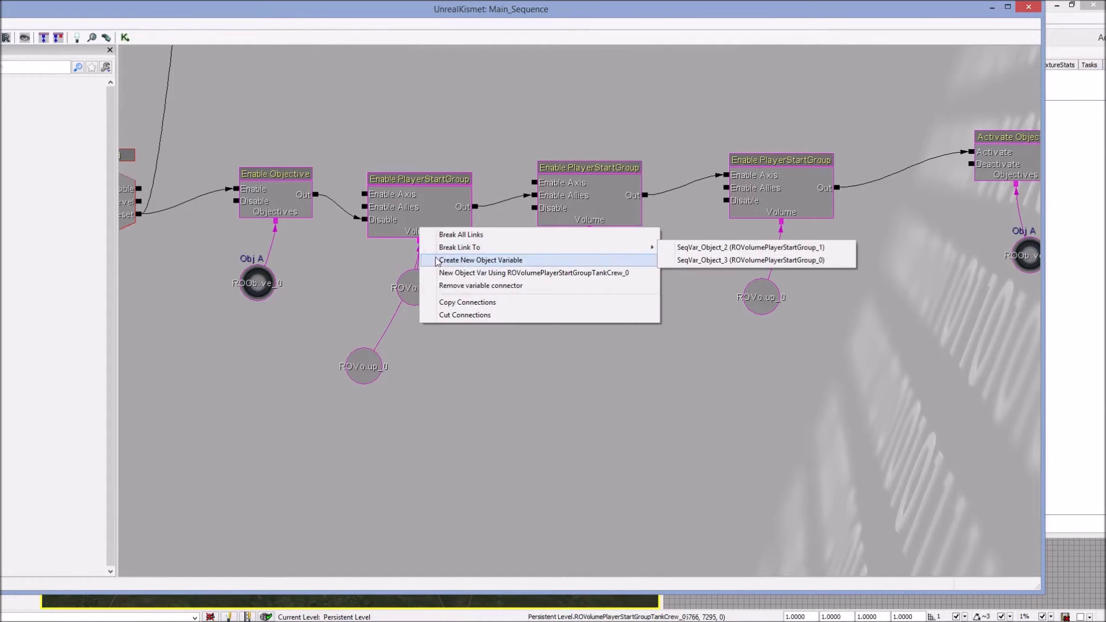
{"action": "left_click", "coordinate": [453, 272]}
{"action": "left_click_drag", "start_coordinate": [424, 279], "coordinate": [490, 398]}
{"action": "left_click", "coordinate": [560, 375]}
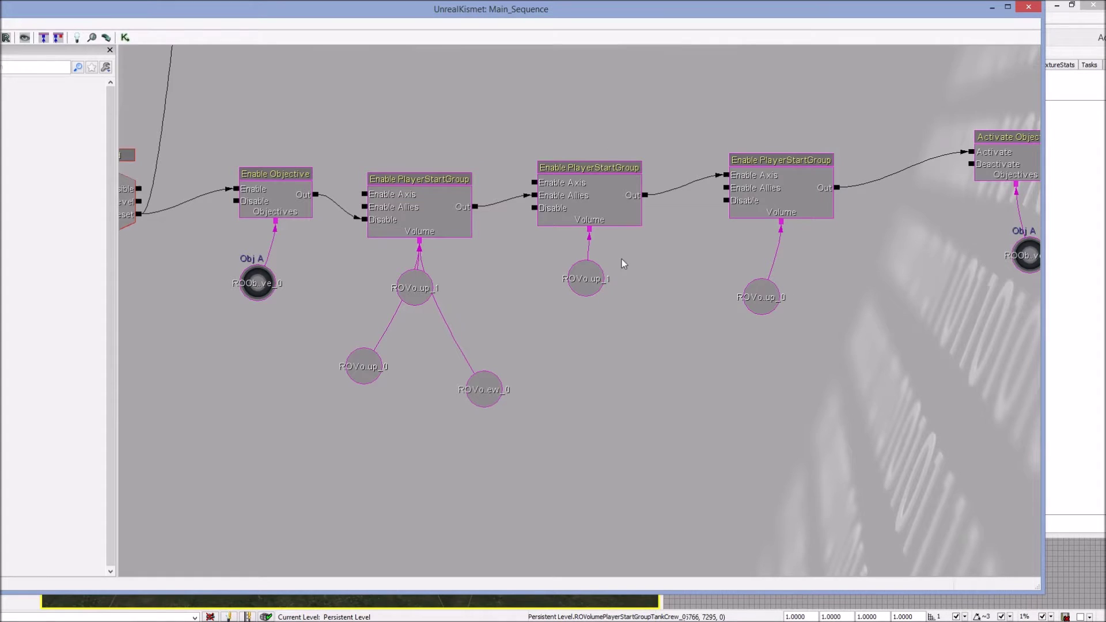
- Add the tank crew volume as another object variable on the Allies Enable PlayerStartGroup node, space the variables apart, and close Kismet
{"action": "left_click", "coordinate": [583, 292]}
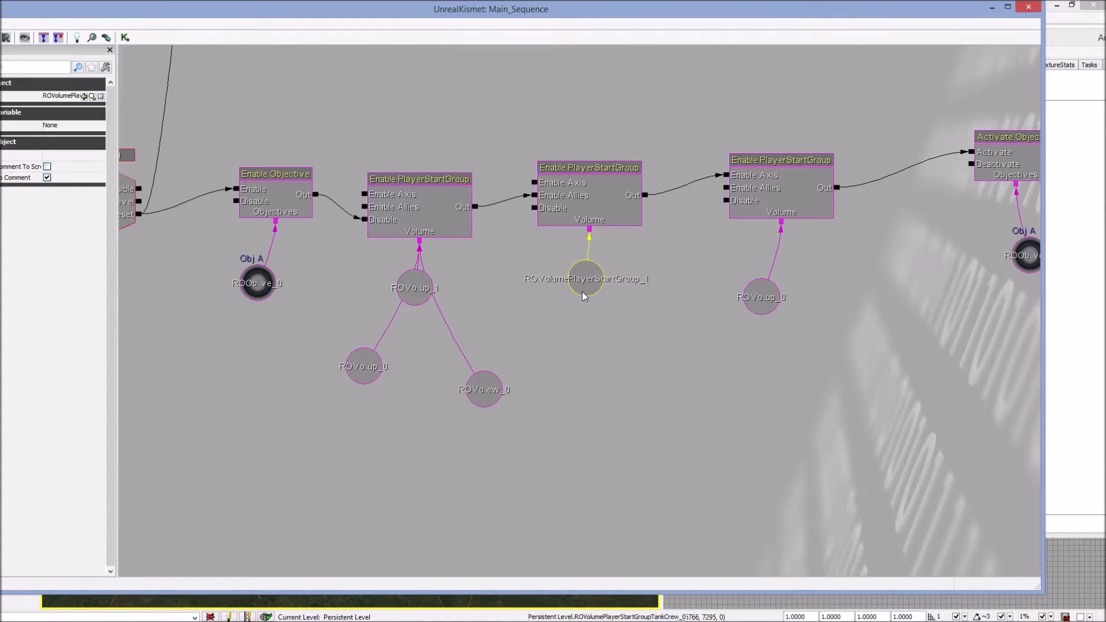
{"action": "left_click_drag", "start_coordinate": [582, 291], "coordinate": [554, 314]}
{"action": "left_click", "coordinate": [649, 273]}
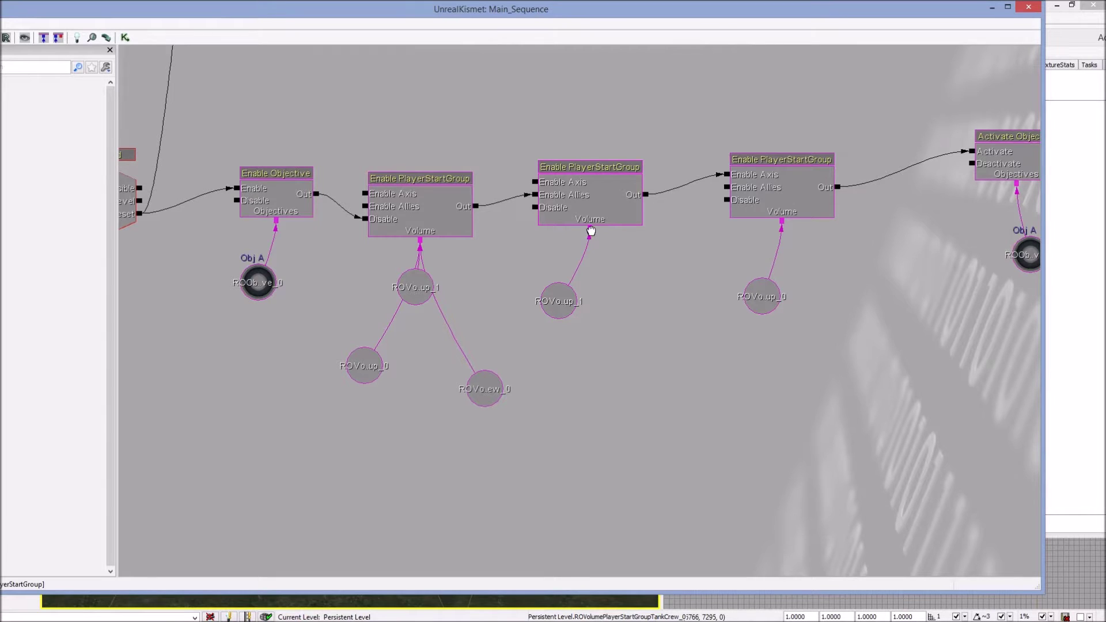
{"action": "right_click", "coordinate": [590, 229]}
{"action": "left_click", "coordinate": [610, 259]}
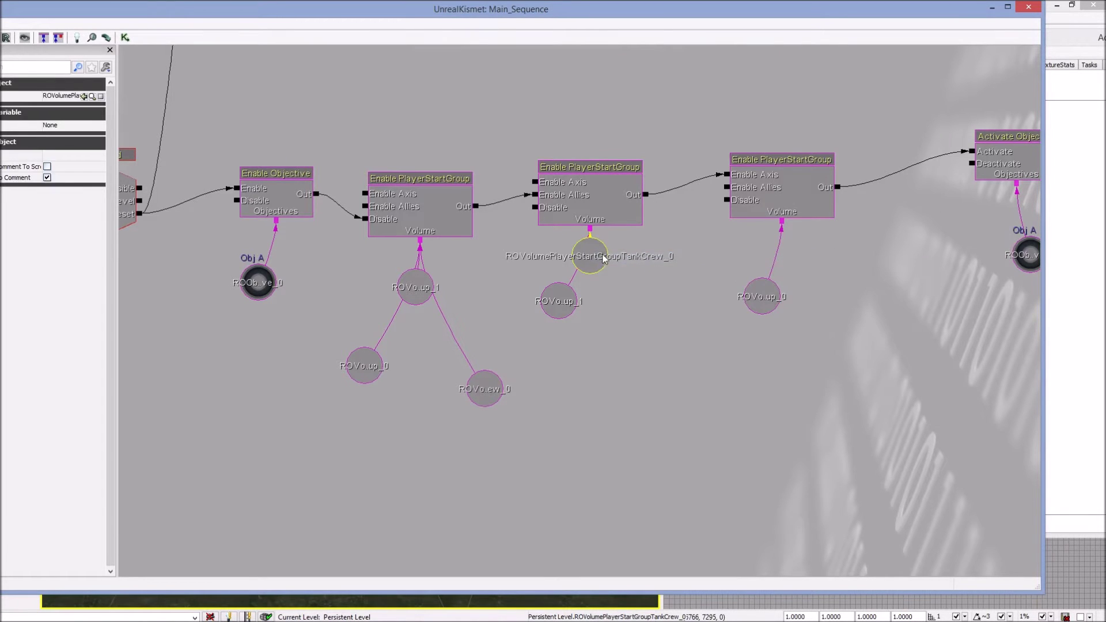
{"action": "left_click_drag", "start_coordinate": [600, 268], "coordinate": [646, 330], "text": "ctrl"}
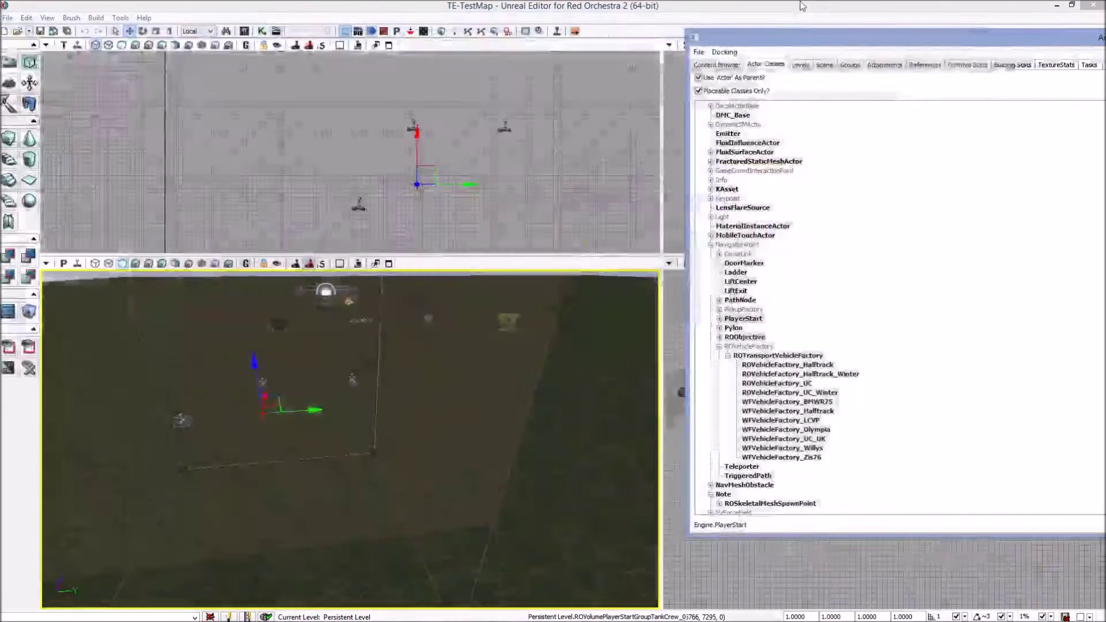
{"action": "left_click", "coordinate": [1028, 6]}
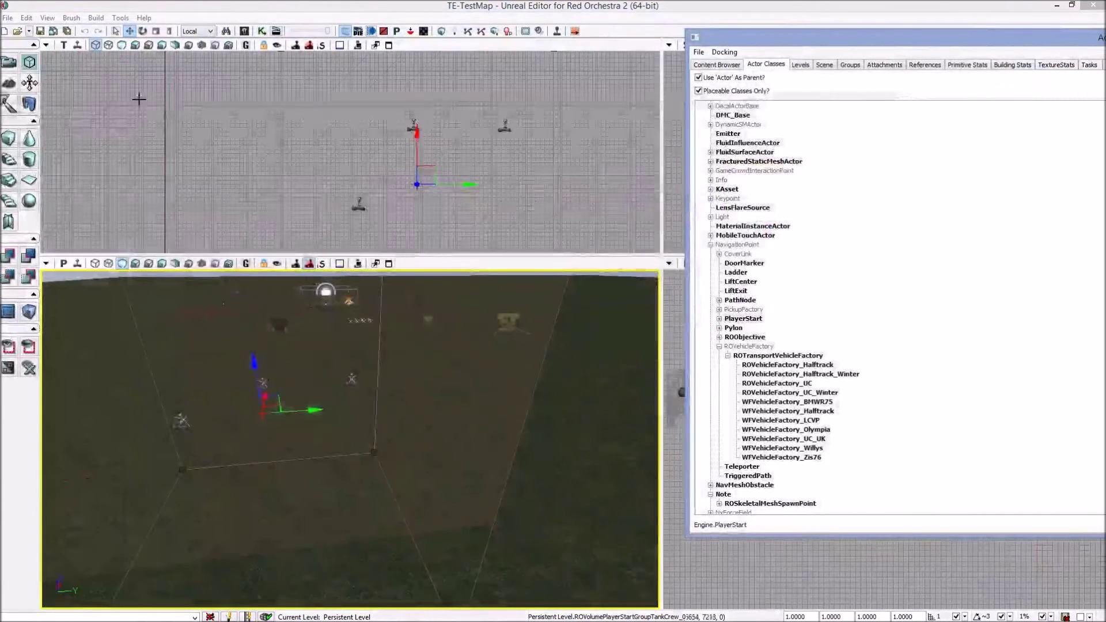
- Open the World Properties at the Fire Teams of the first Allies squad in TerritoriesAllies
{"action": "left_click", "coordinate": [48, 18]}
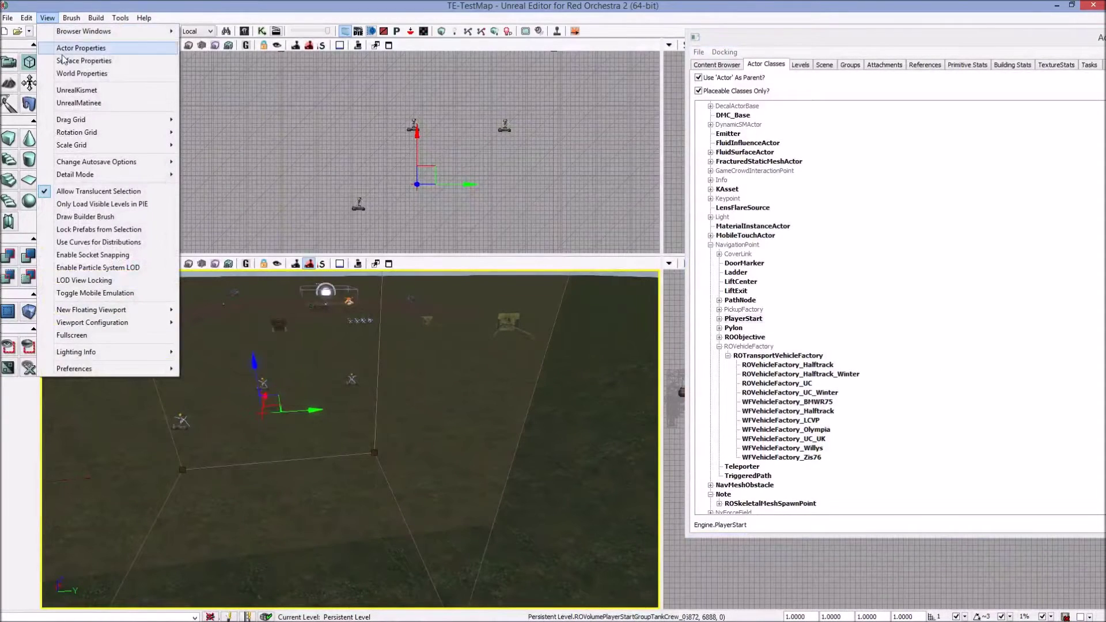
{"action": "left_click", "coordinate": [81, 73]}
{"action": "left_click_drag", "start_coordinate": [239, 131], "coordinate": [258, 34]}
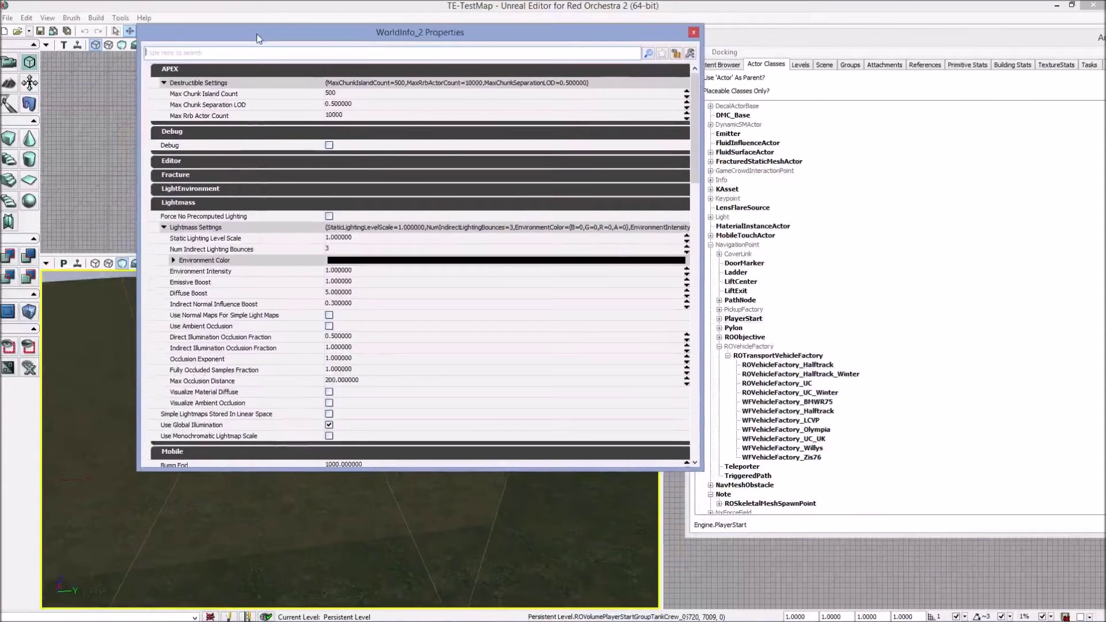
{"action": "scroll", "coordinate": [446, 191], "scroll_direction": "down", "scroll_amount": 3}
{"action": "scroll", "coordinate": [670, 154], "scroll_direction": "down", "scroll_amount": 1}
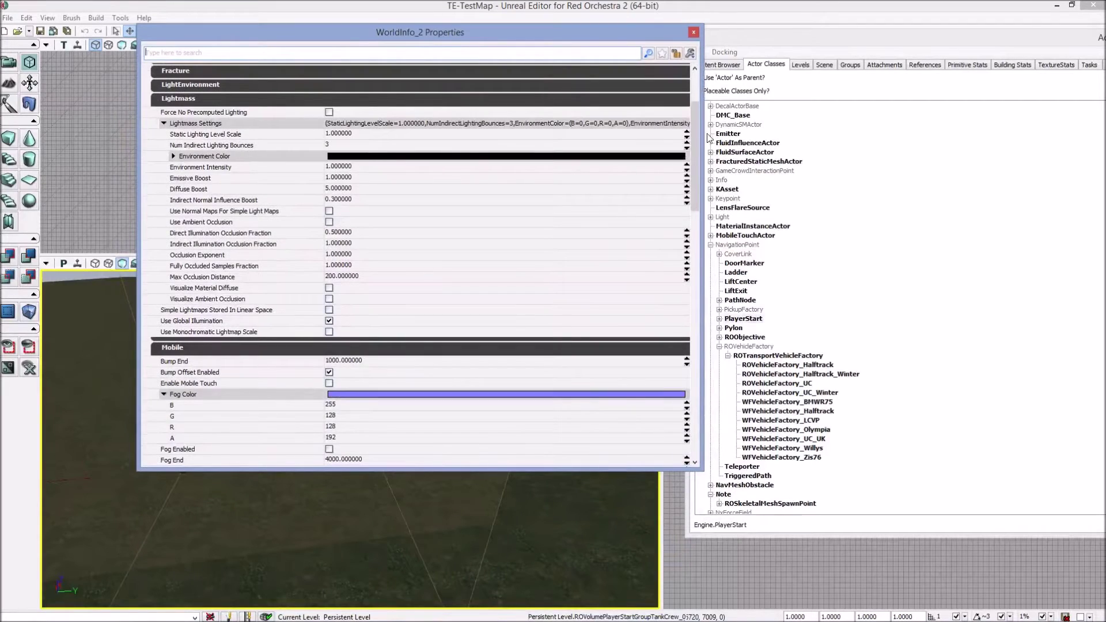
{"action": "left_click_drag", "start_coordinate": [695, 144], "coordinate": [706, 329]}
{"action": "scroll", "coordinate": [255, 271], "scroll_direction": "down", "scroll_amount": 1}
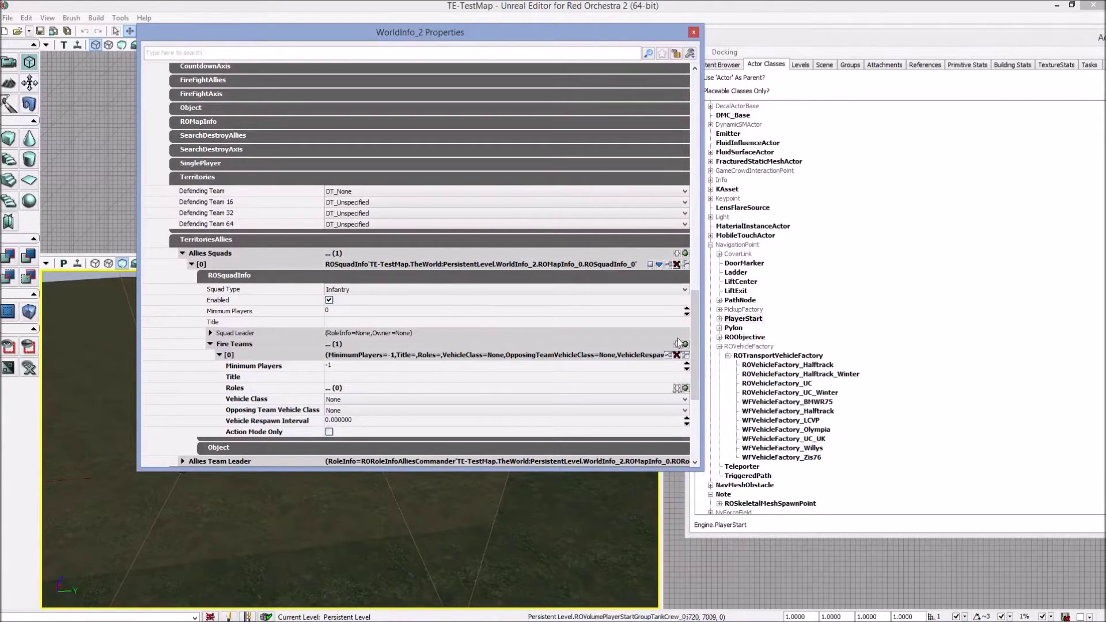
{"action": "left_click_drag", "start_coordinate": [694, 318], "coordinate": [695, 356]}
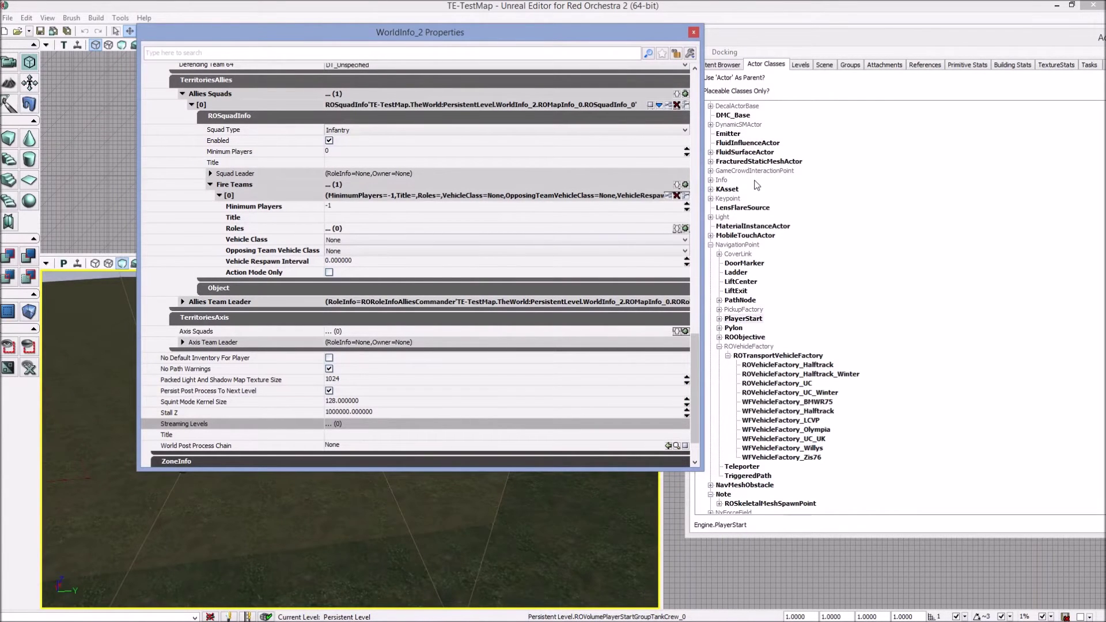
- Add a second fire team to the Allies squad and set its title to T34
{"action": "left_click", "coordinate": [685, 184]}
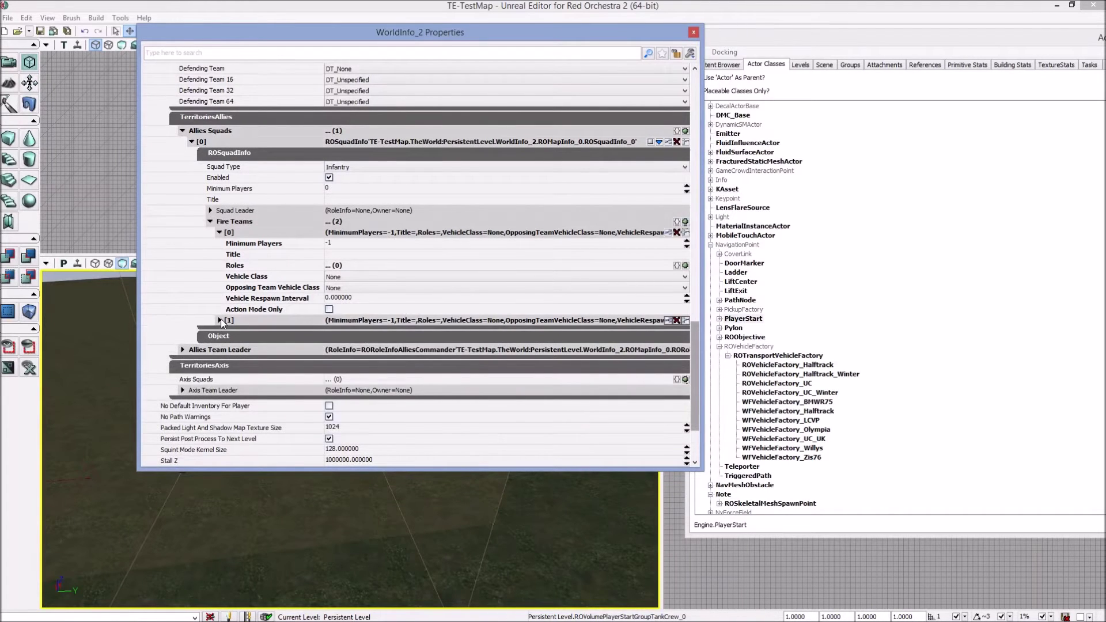
{"action": "left_click", "coordinate": [219, 320]}
{"action": "scroll", "coordinate": [333, 253], "scroll_direction": "down", "scroll_amount": 1}
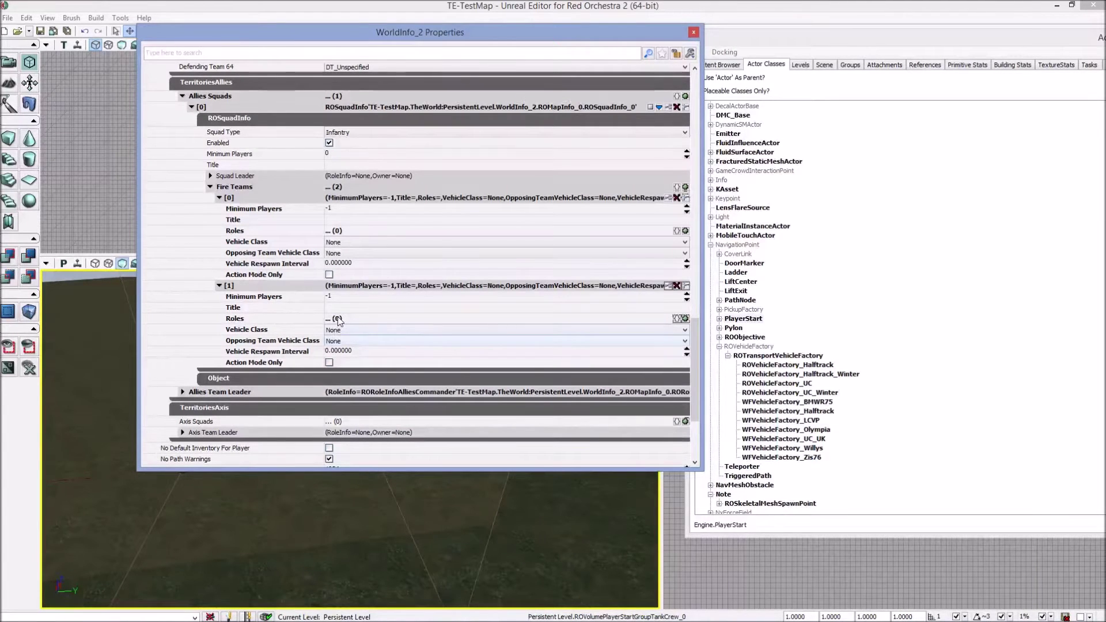
{"action": "left_click", "coordinate": [340, 305]}
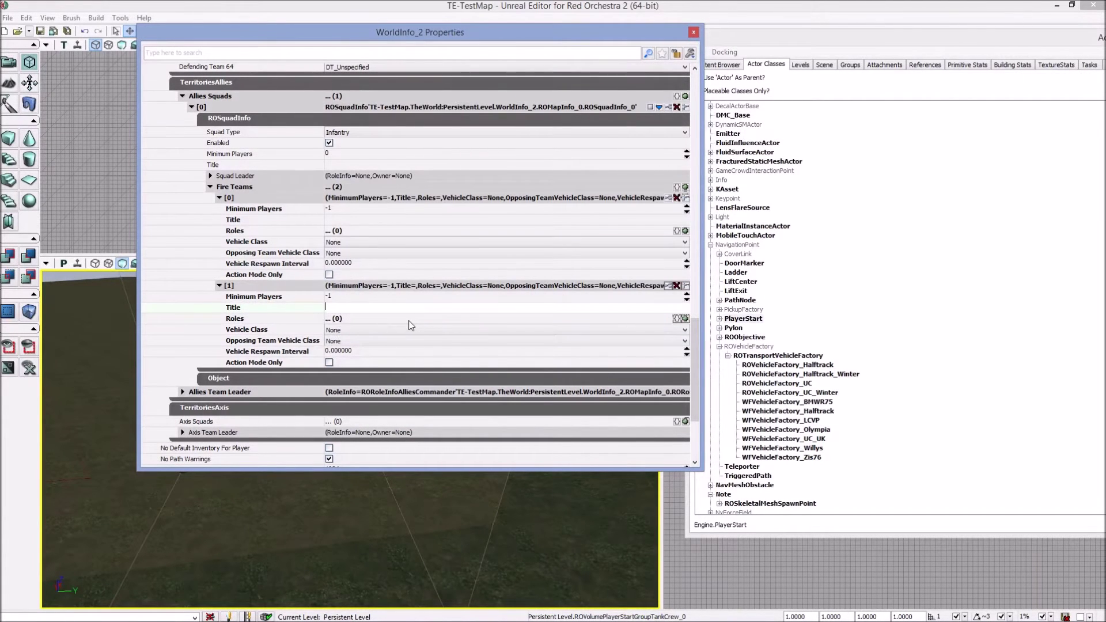
{"action": "type", "text": "T34"}
{"action": "key", "text": "Return"}
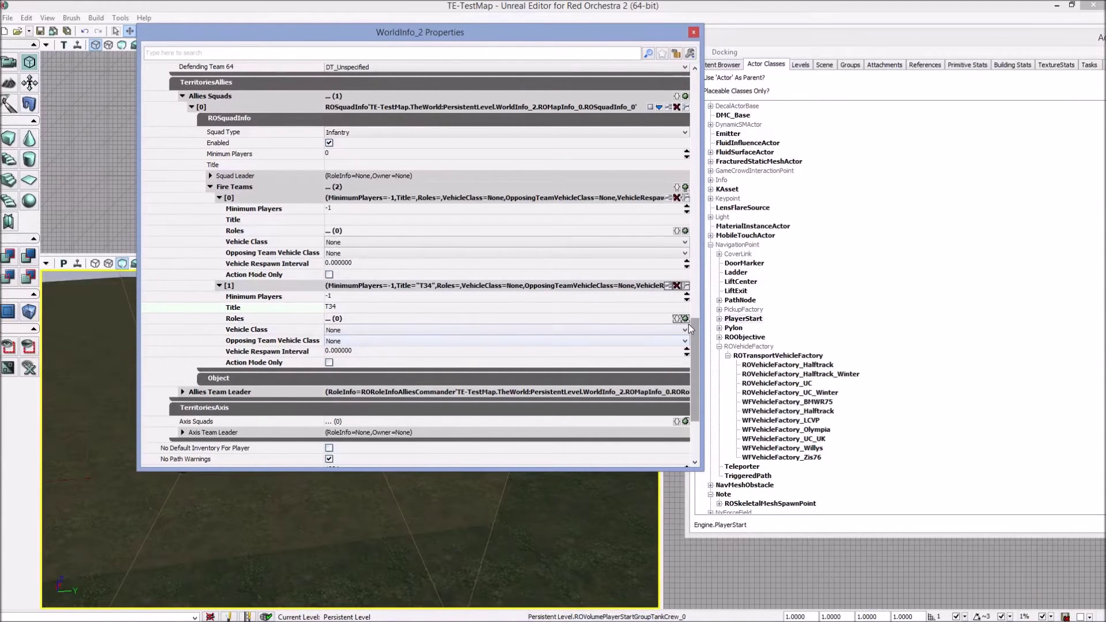
- Add three role entries to the T34 fire team
{"action": "left_click", "coordinate": [685, 319]}
{"action": "left_click", "coordinate": [685, 318]}
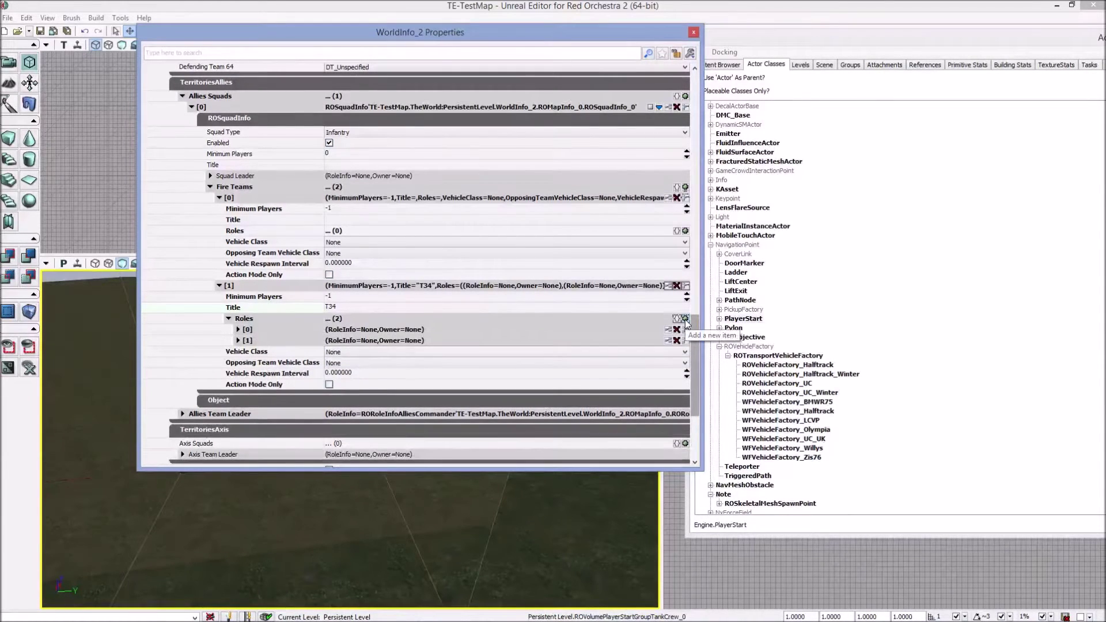
{"action": "left_click", "coordinate": [685, 319]}
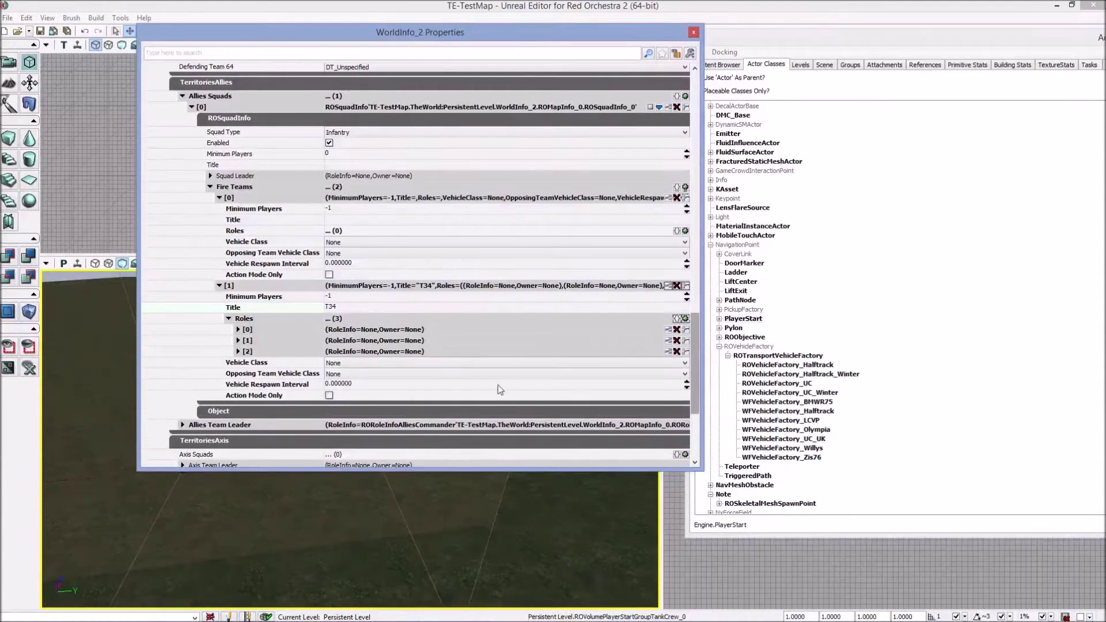
- Set the T34 fire team's vehicle class to ROVehicle_T3476_Content and its opposing team vehicle class to ROVehicle_PanzerIVG_Content
{"action": "left_click", "coordinate": [677, 367]}
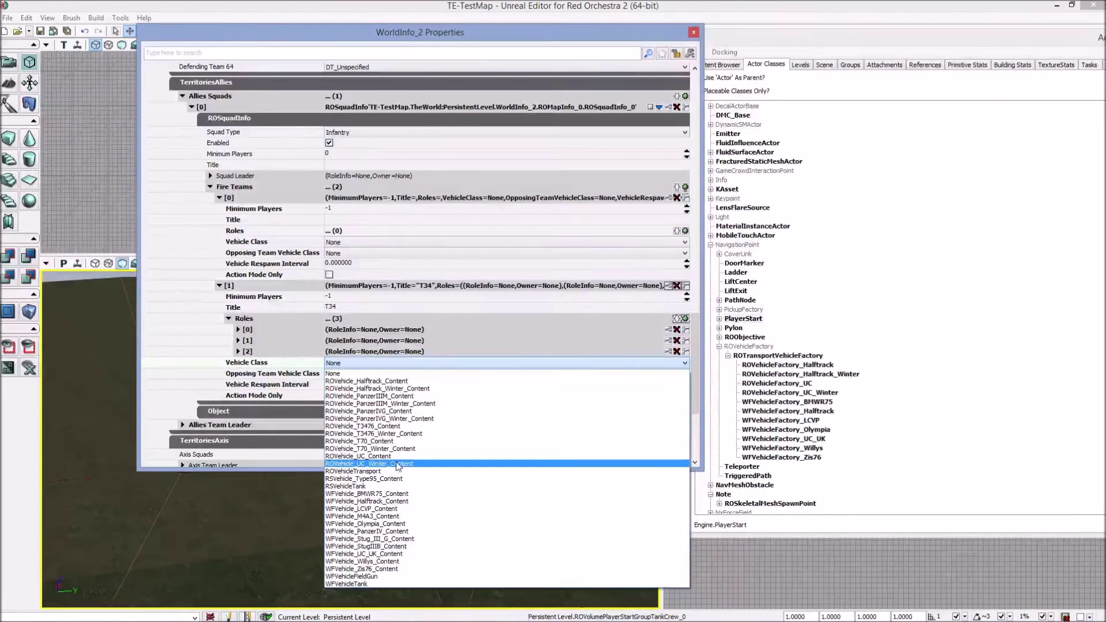
{"action": "left_click", "coordinate": [380, 427]}
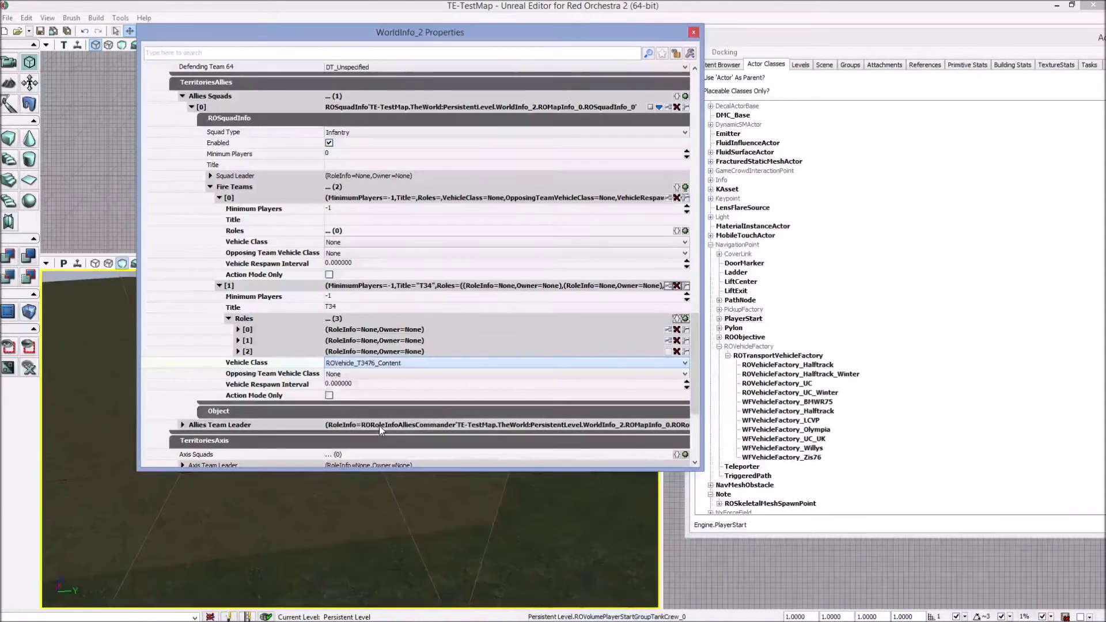
{"action": "left_click", "coordinate": [337, 375]}
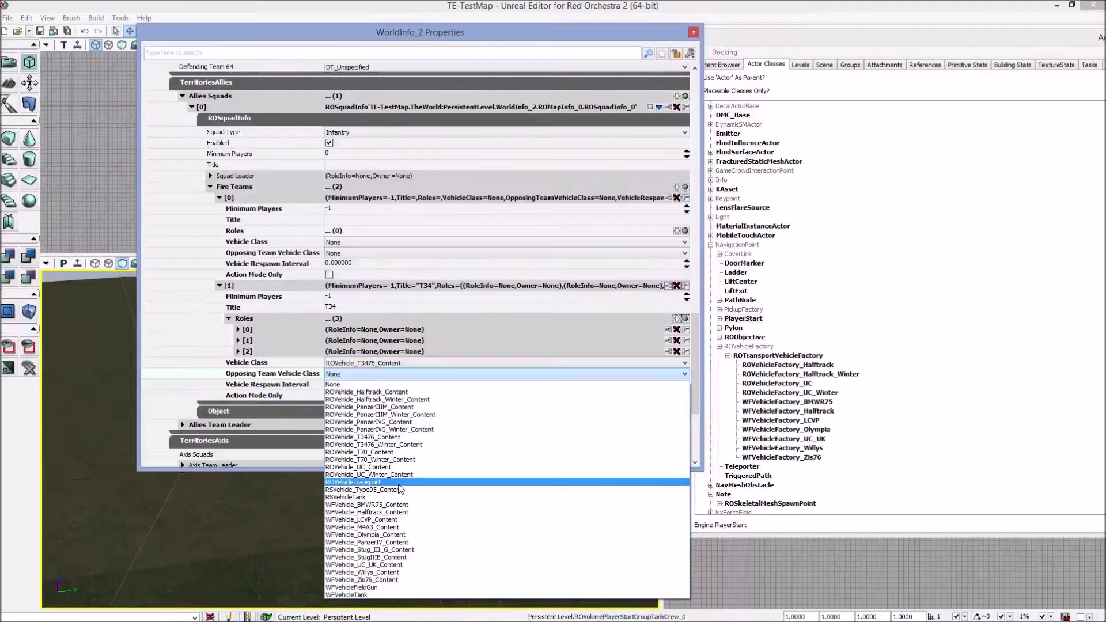
{"action": "left_click", "coordinate": [407, 421]}
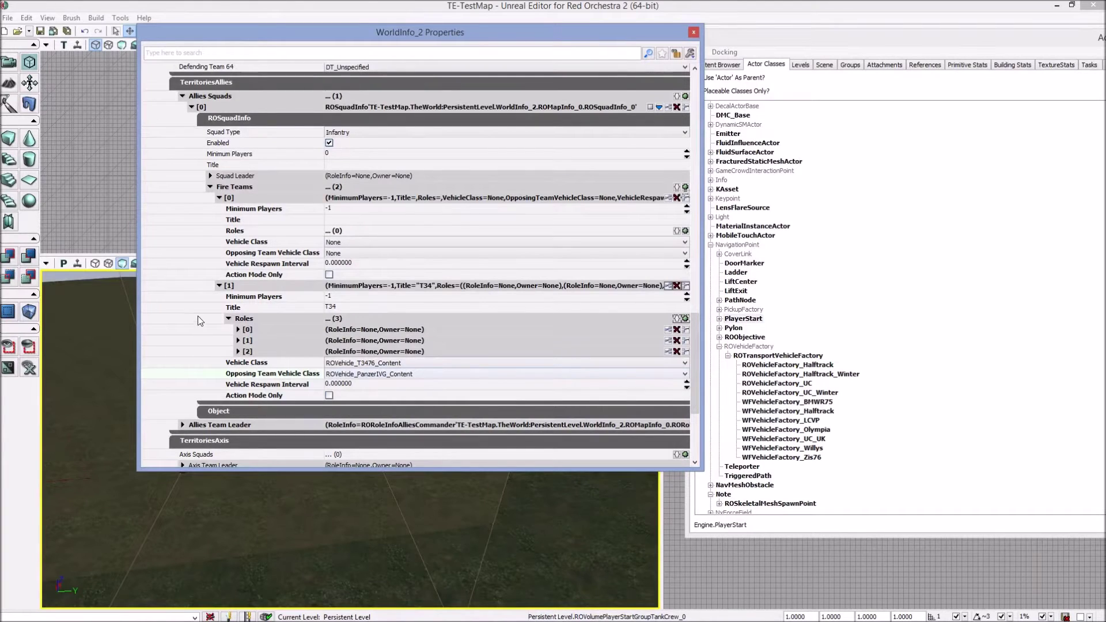
- Assign RORoleInfoAlliesTankCommander to the T34 fire team's first role and RORoleInfoAlliesTankDriver to its second role
{"action": "left_click", "coordinate": [237, 330]}
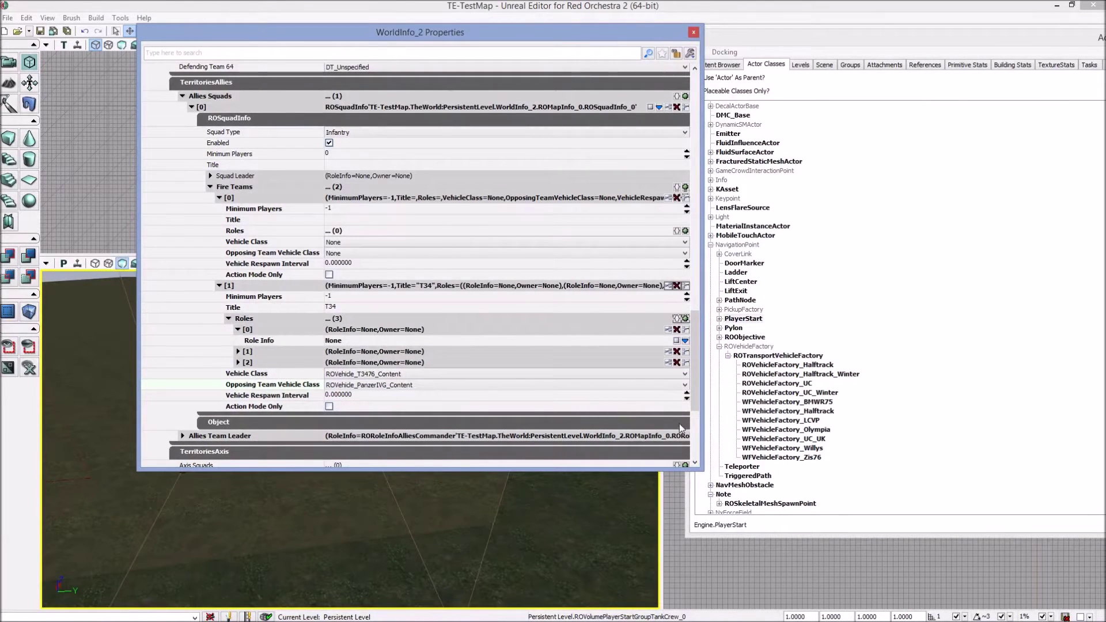
{"action": "left_click", "coordinate": [685, 340]}
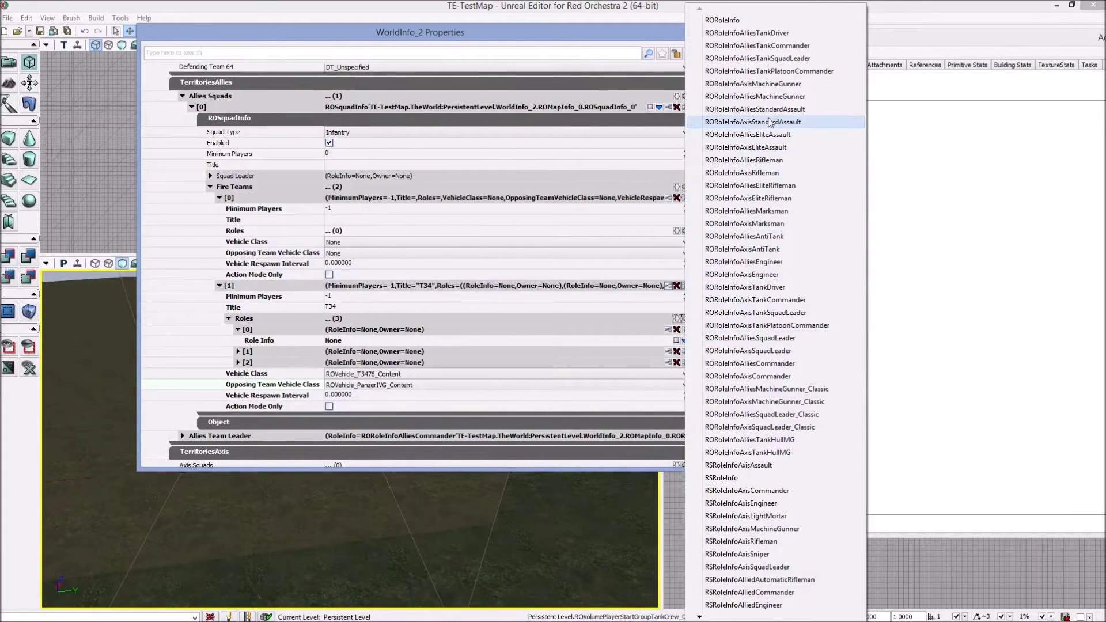
{"action": "left_click", "coordinate": [781, 51]}
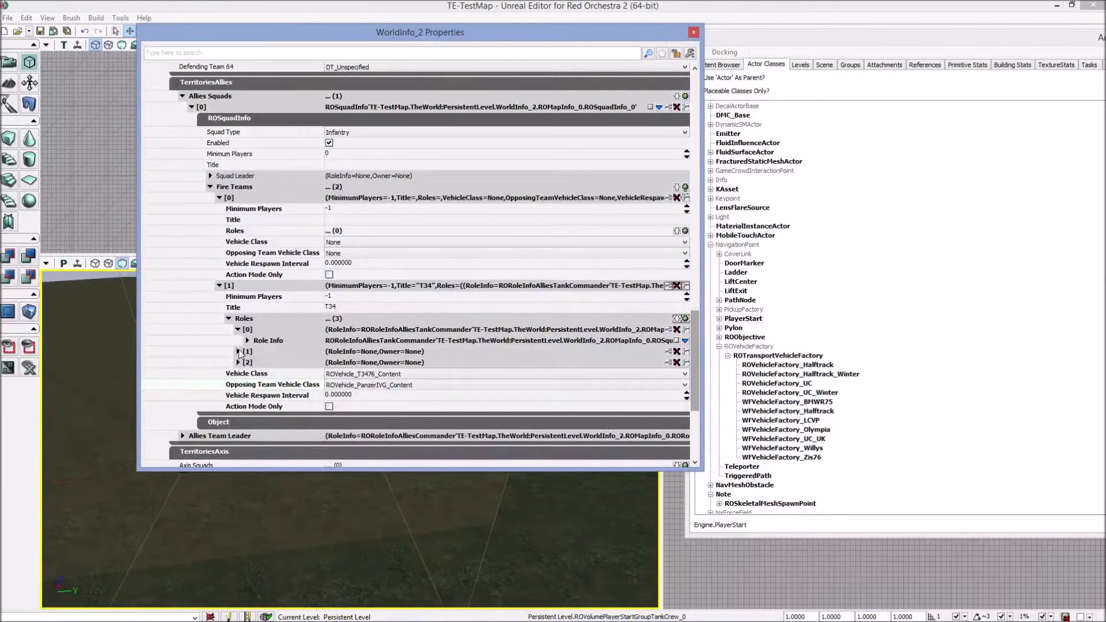
{"action": "left_click", "coordinate": [238, 352]}
{"action": "left_click", "coordinate": [685, 362]}
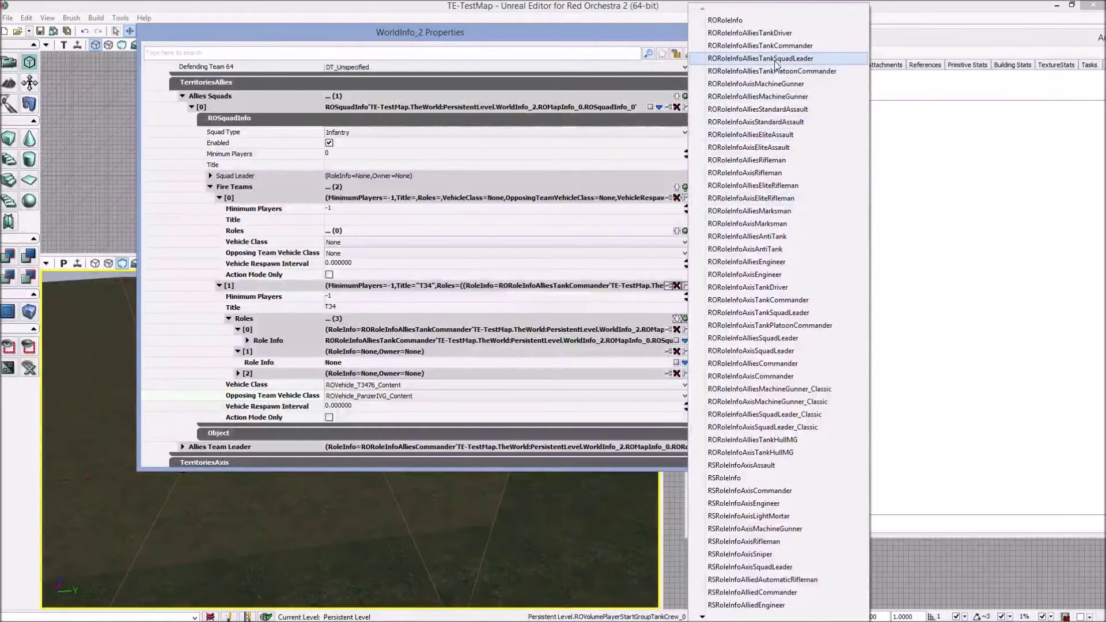
{"action": "left_click", "coordinate": [783, 33]}
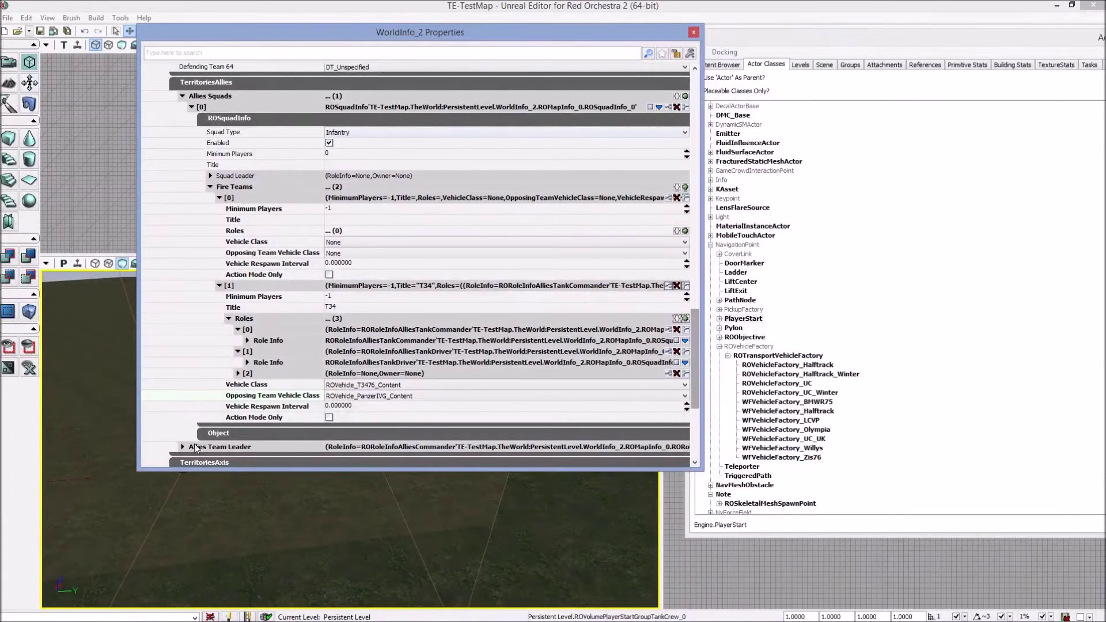
- Assign RORoleInfoAlliesTankHullMG to the T34 fire team's third role and close the World Properties
{"action": "left_click", "coordinate": [238, 374]}
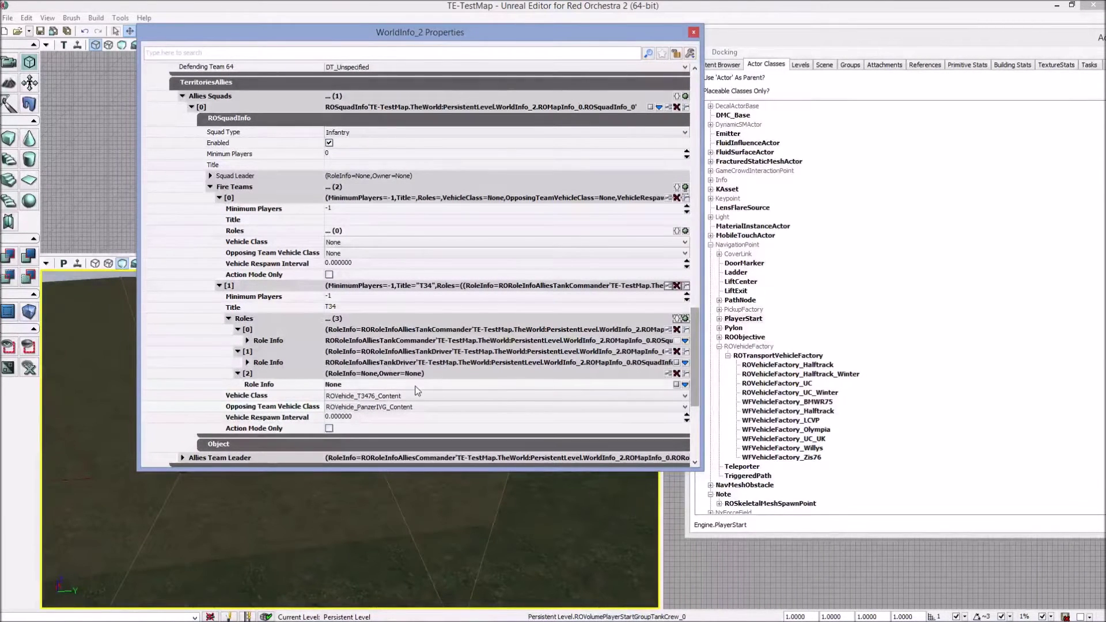
{"action": "left_click", "coordinate": [685, 384]}
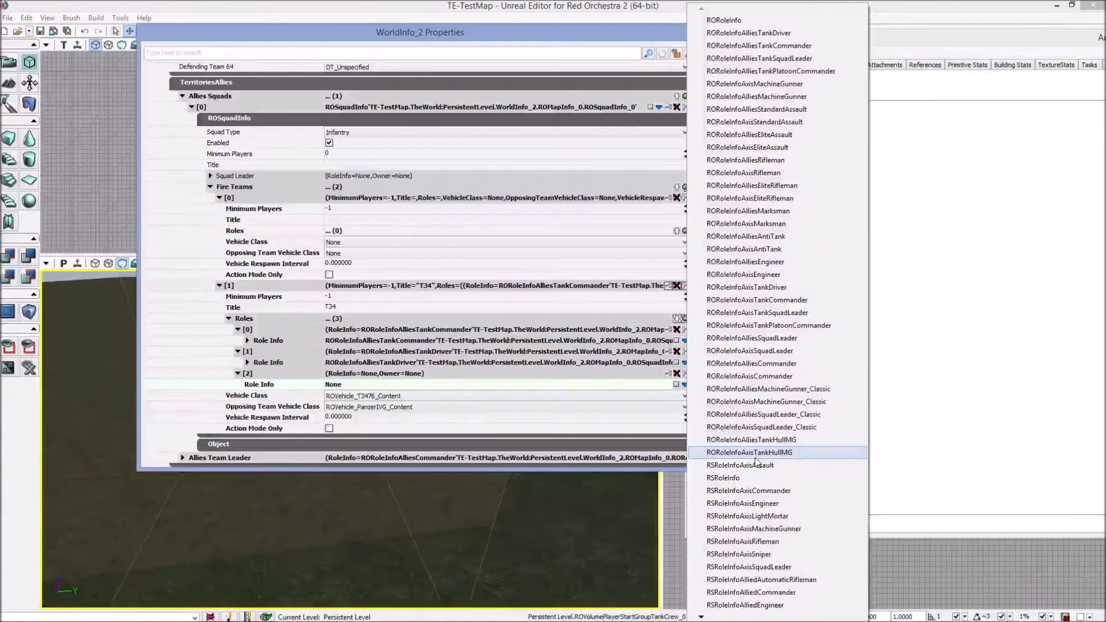
{"action": "left_click", "coordinate": [762, 442]}
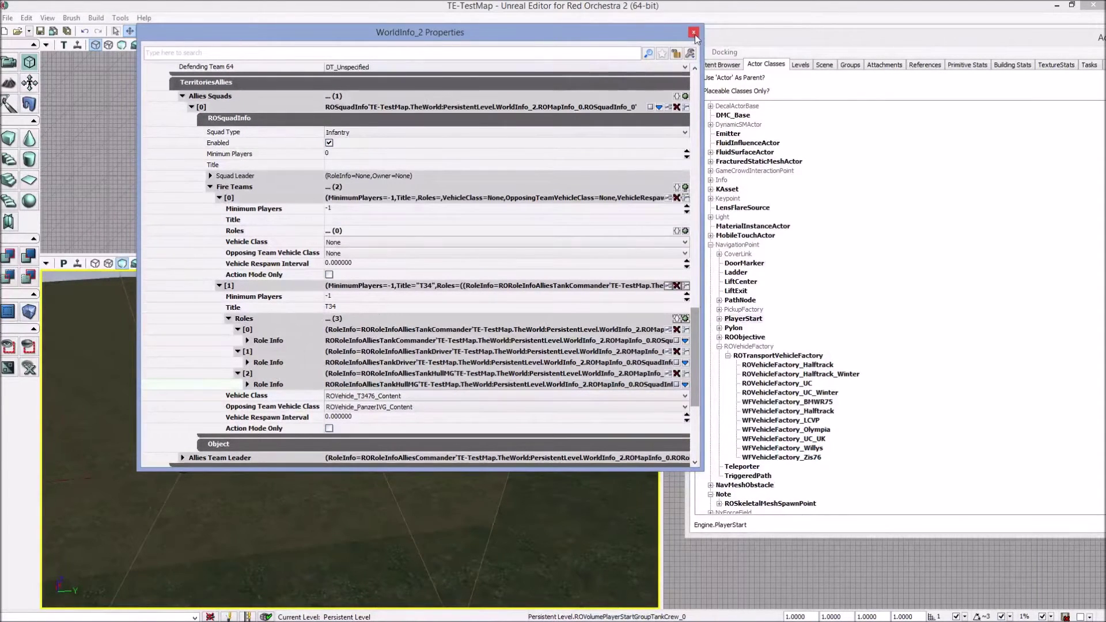
{"action": "mouse_move", "coordinate": [218, 304]}
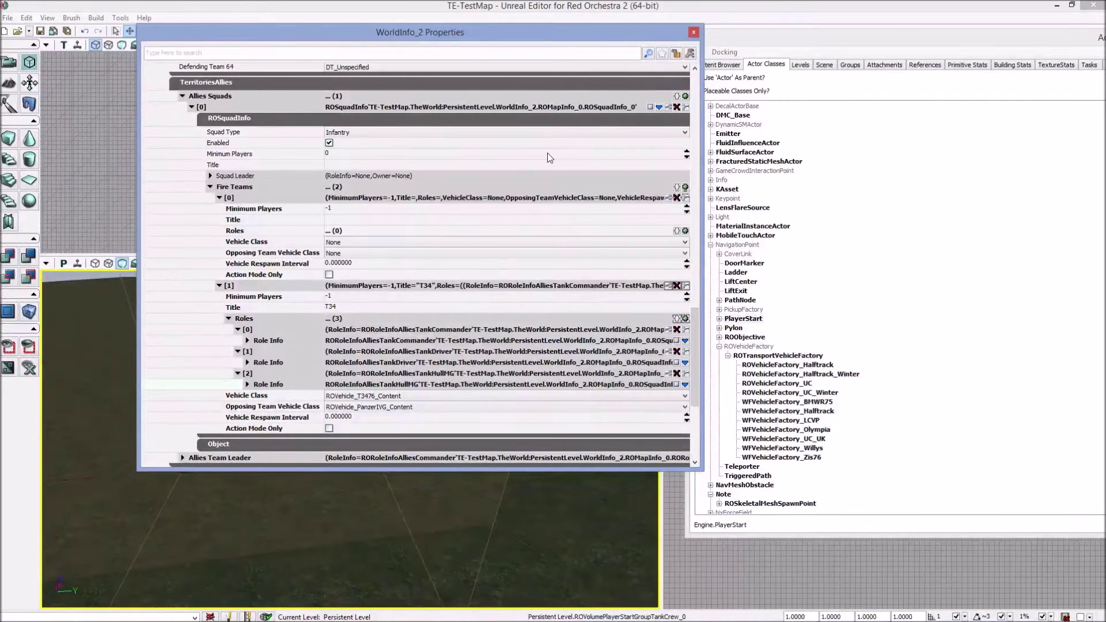
{"action": "left_click", "coordinate": [694, 33]}
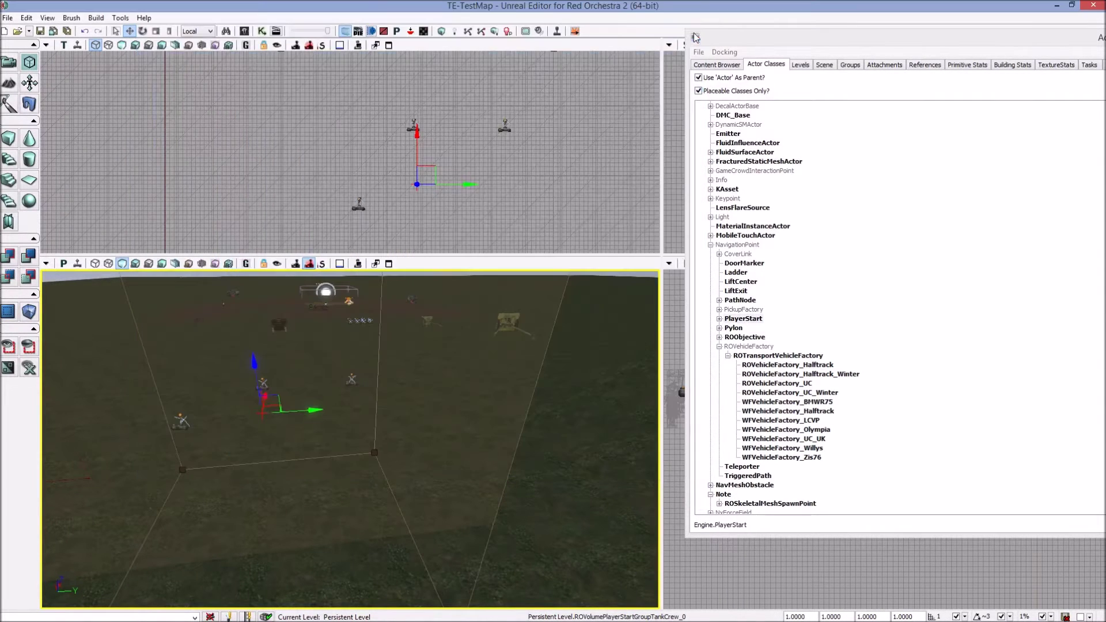
- Save the TE-TestMap package
{"action": "left_click", "coordinate": [9, 17]}
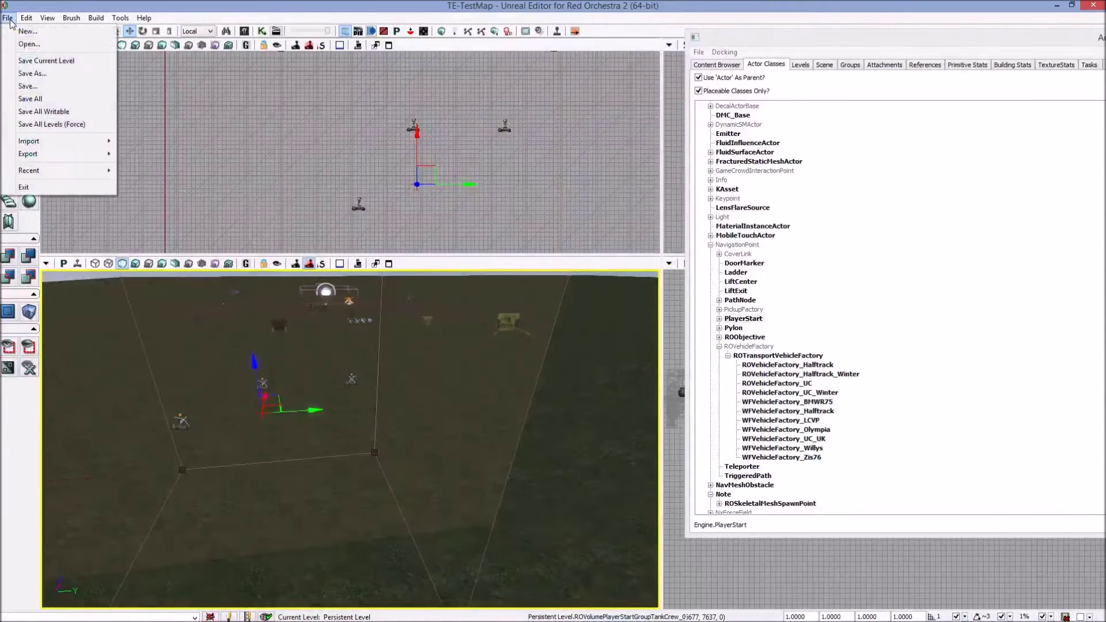
{"action": "left_click", "coordinate": [23, 87]}
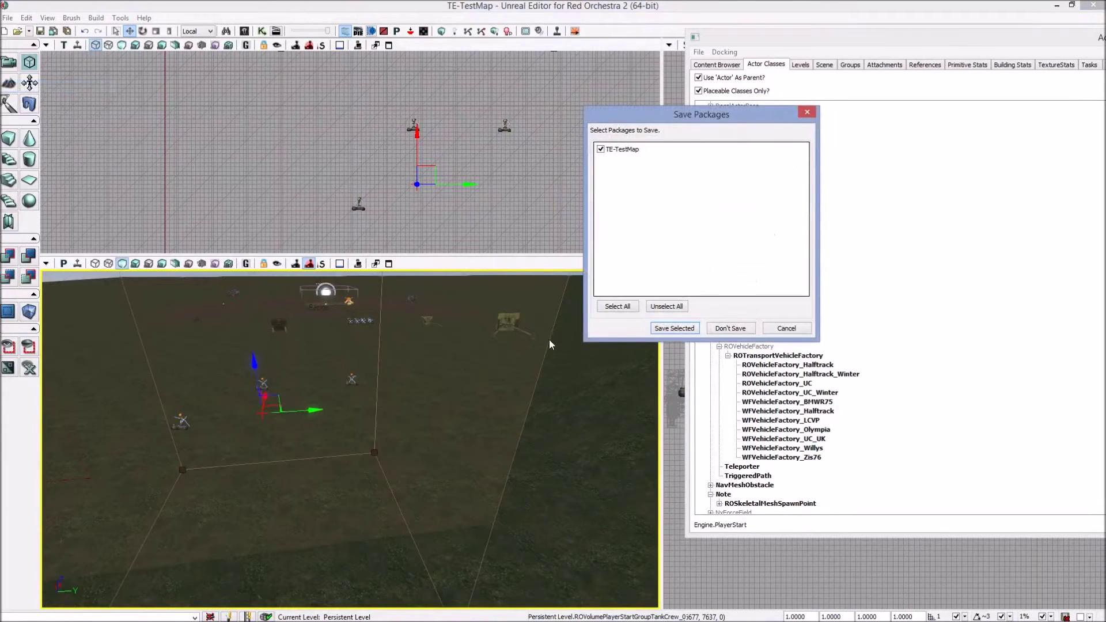
{"action": "left_click", "coordinate": [669, 331]}
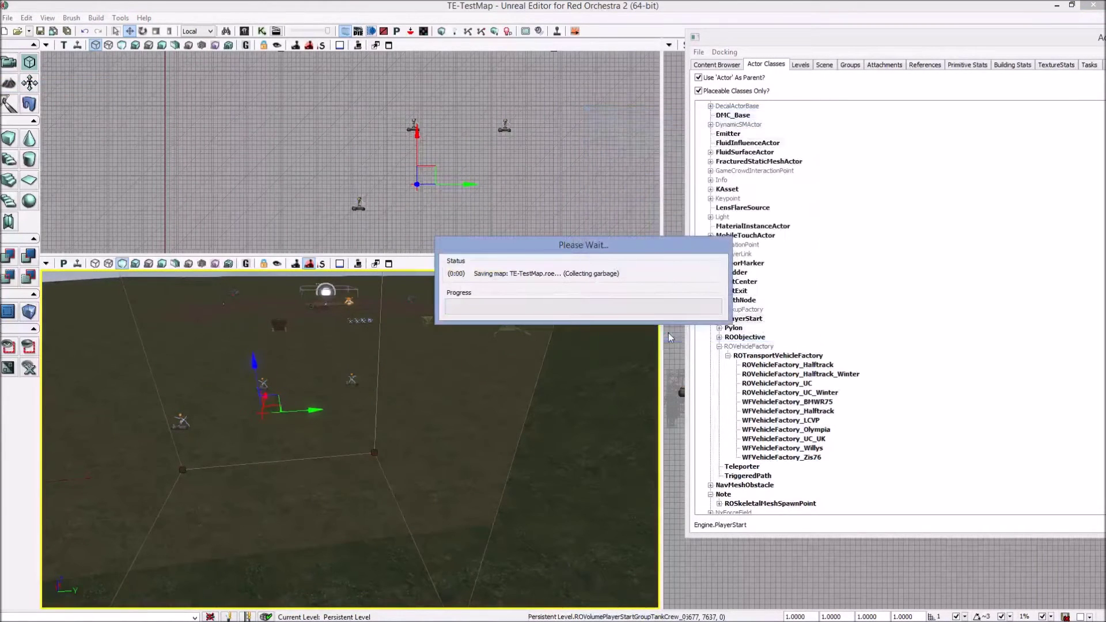
- Play the level from an open spot on the terrain, drive the tank forward, and lower the sound volume to 30
{"action": "right_click", "coordinate": [540, 499]}
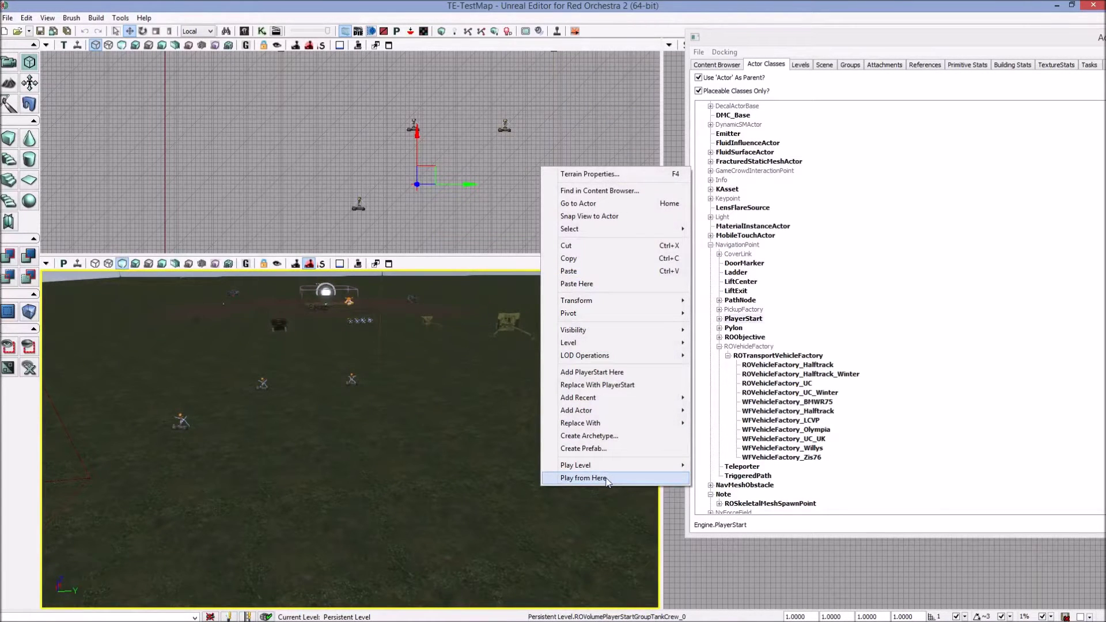
{"action": "left_click", "coordinate": [577, 478]}
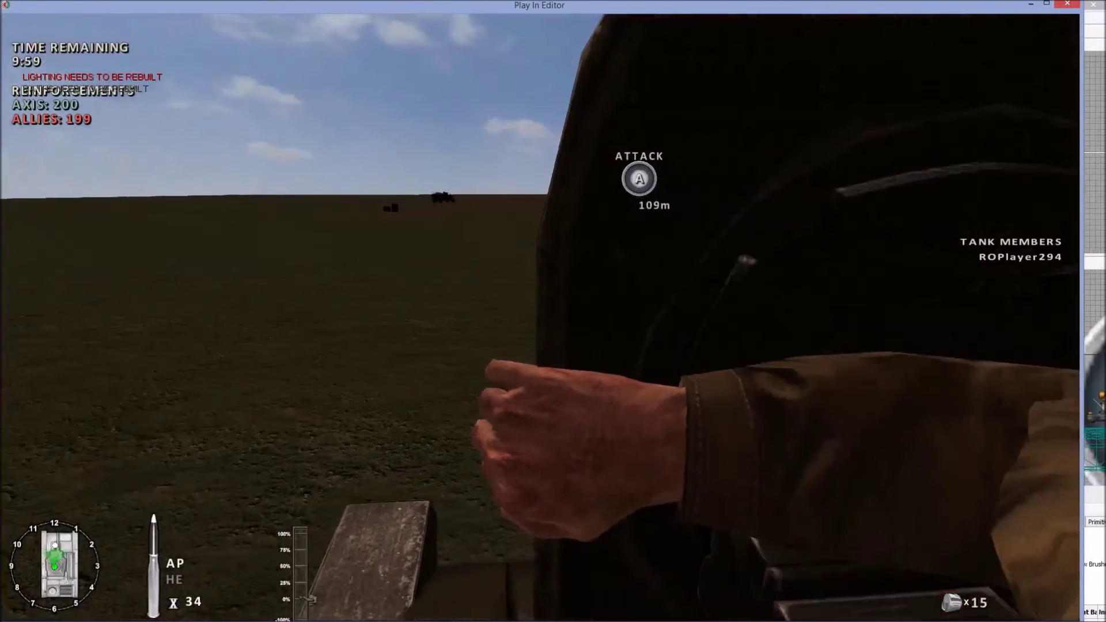
{"action": "key", "text": "w"}
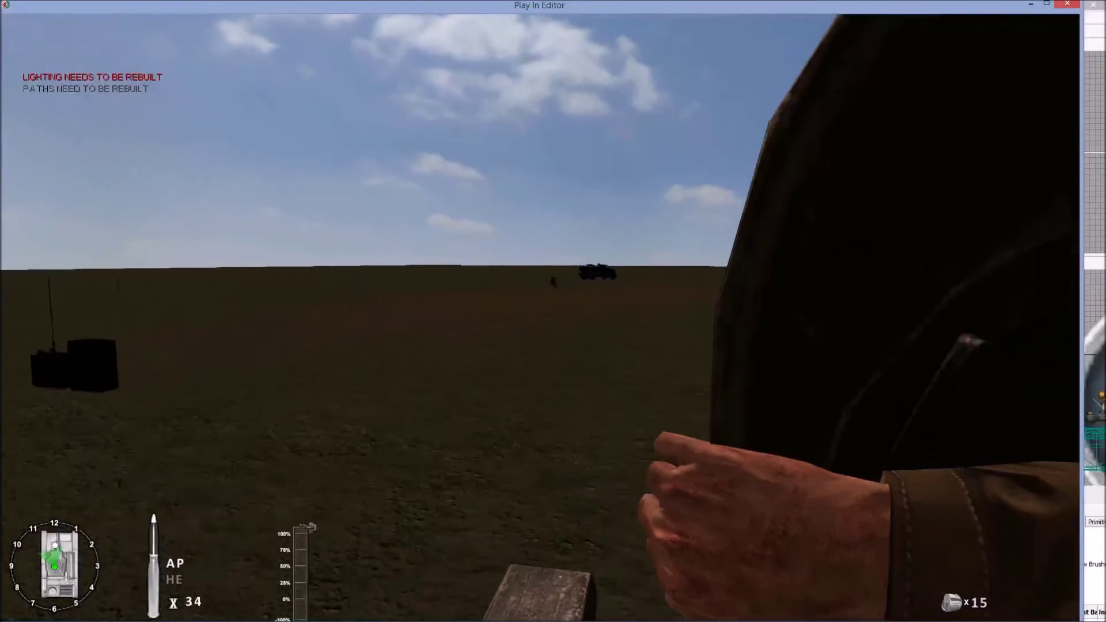
{"action": "key", "text": "XF86AudioLowerVolume"}
{"action": "key", "text": "XF86AudioLowerVolume"}
{"action": "key", "text": "XF86AudioLowerVolume"}
{"action": "key", "text": "XF86AudioLowerVolume"}
{"action": "key", "text": "XF86AudioLowerVolume"}
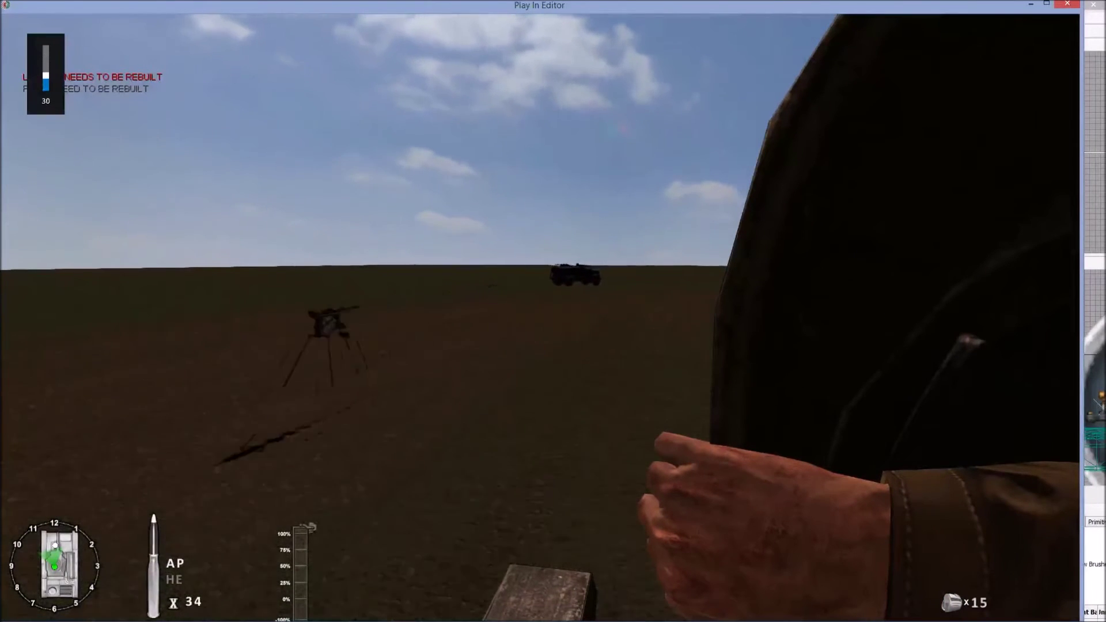
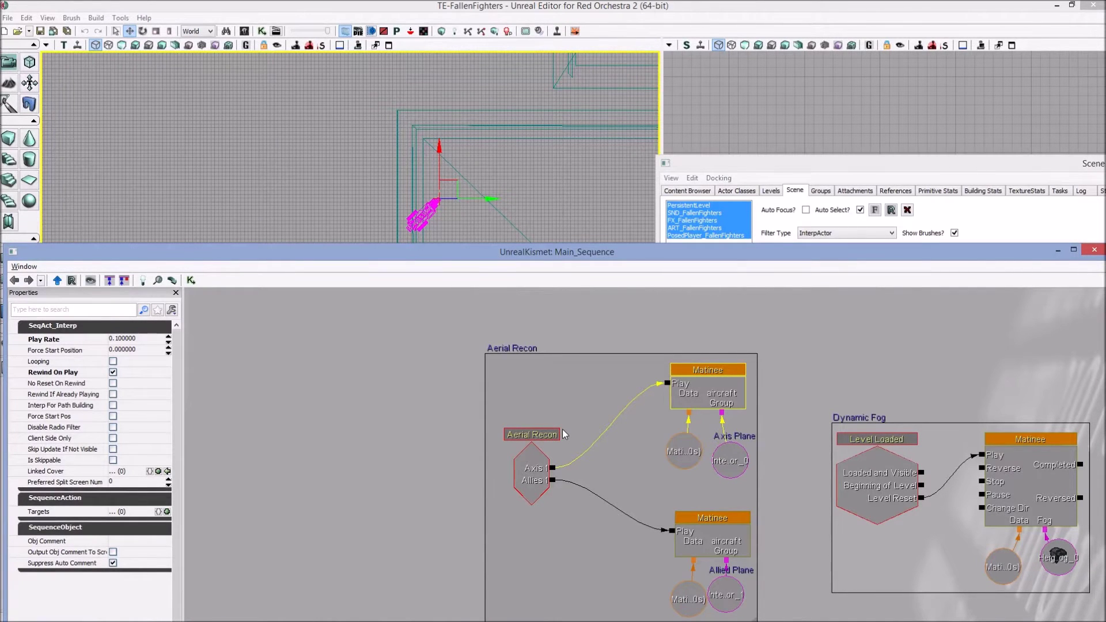
- In the TE-FallenFighters map, examine the Aerial Recon sequence in Kismet and the recon plane actor in the level views
{"action": "left_click_drag", "start_coordinate": [584, 421], "coordinate": [570, 384]}
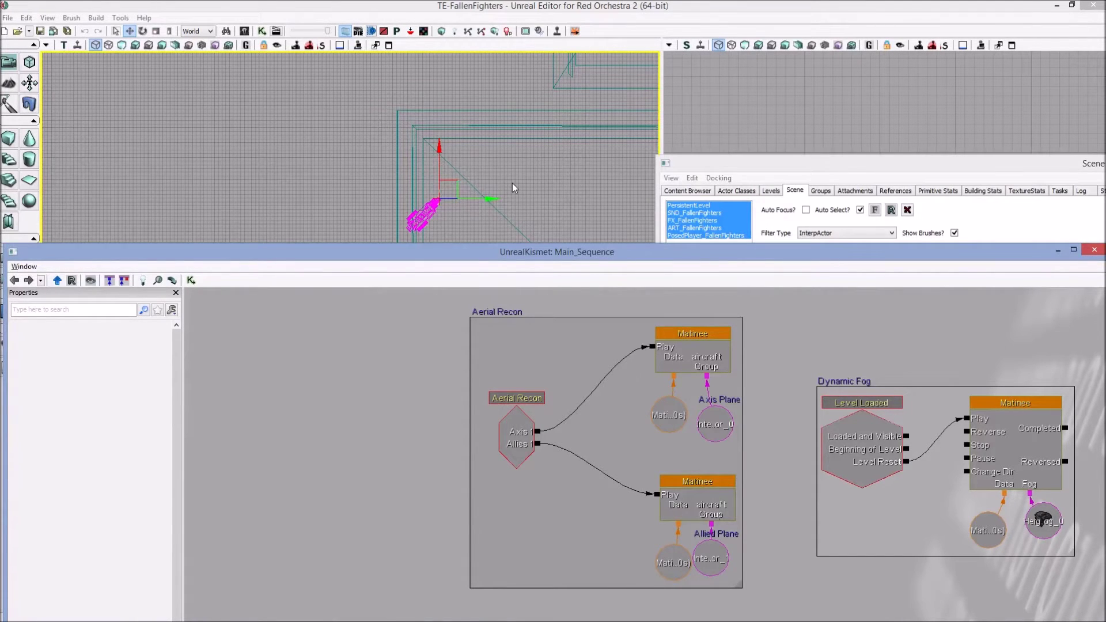
{"action": "left_click_drag", "start_coordinate": [485, 232], "coordinate": [497, 15]}
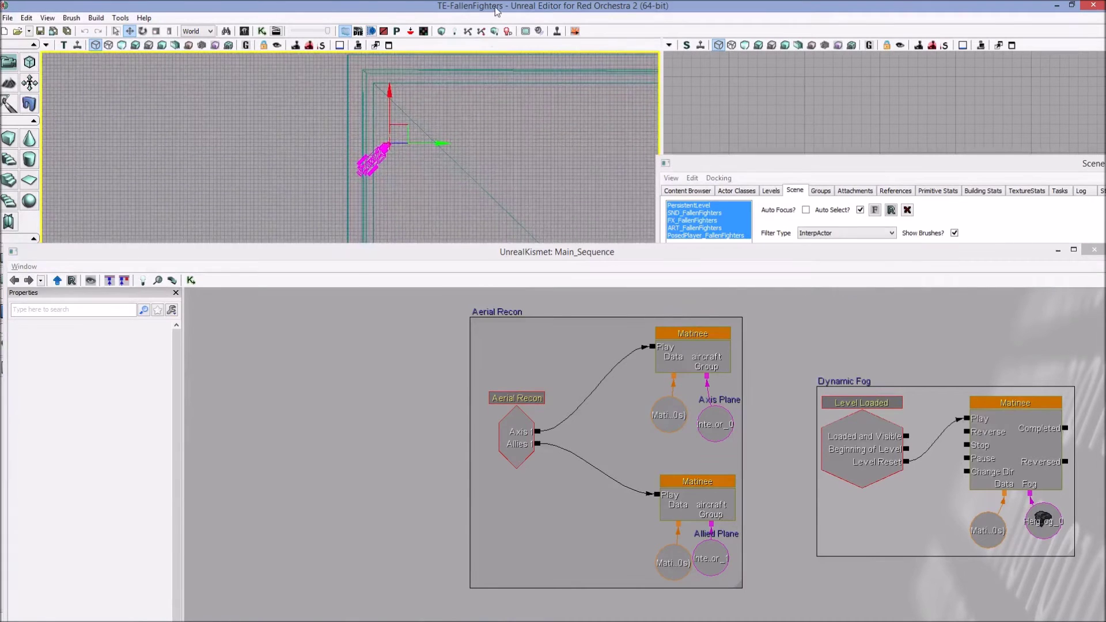
{"action": "left_click_drag", "start_coordinate": [467, 259], "coordinate": [485, 449]}
{"action": "mouse_move", "coordinate": [478, 357]}
{"action": "right_mouse_down"}
{"action": "mouse_move", "coordinate": [469, 397]}
{"action": "mouse_move", "coordinate": [480, 412]}
{"action": "mouse_move", "coordinate": [498, 410]}
{"action": "mouse_move", "coordinate": [497, 358]}
{"action": "mouse_move", "coordinate": [488, 343]}
{"action": "mouse_move", "coordinate": [472, 350]}
{"action": "right_mouse_up"}
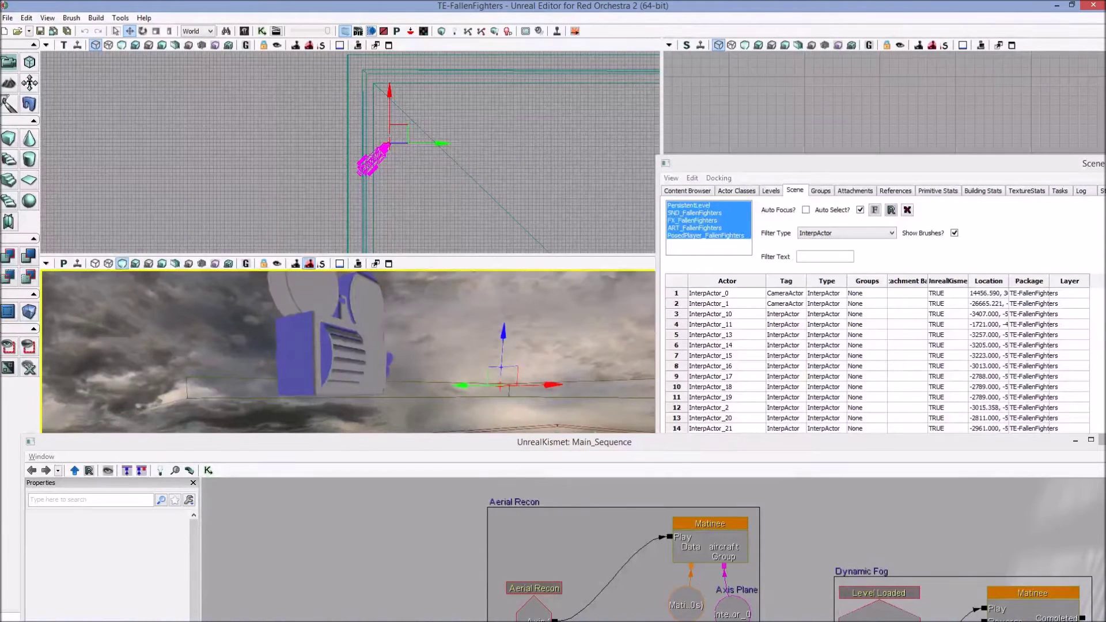
{"action": "right_click_drag", "start_coordinate": [412, 204], "coordinate": [395, 207]}
{"action": "scroll", "coordinate": [397, 204], "scroll_direction": "down", "scroll_amount": 4}
{"action": "scroll", "coordinate": [389, 197], "scroll_direction": "up", "scroll_amount": 6}
{"action": "scroll", "coordinate": [389, 197], "scroll_direction": "up", "scroll_amount": 3}
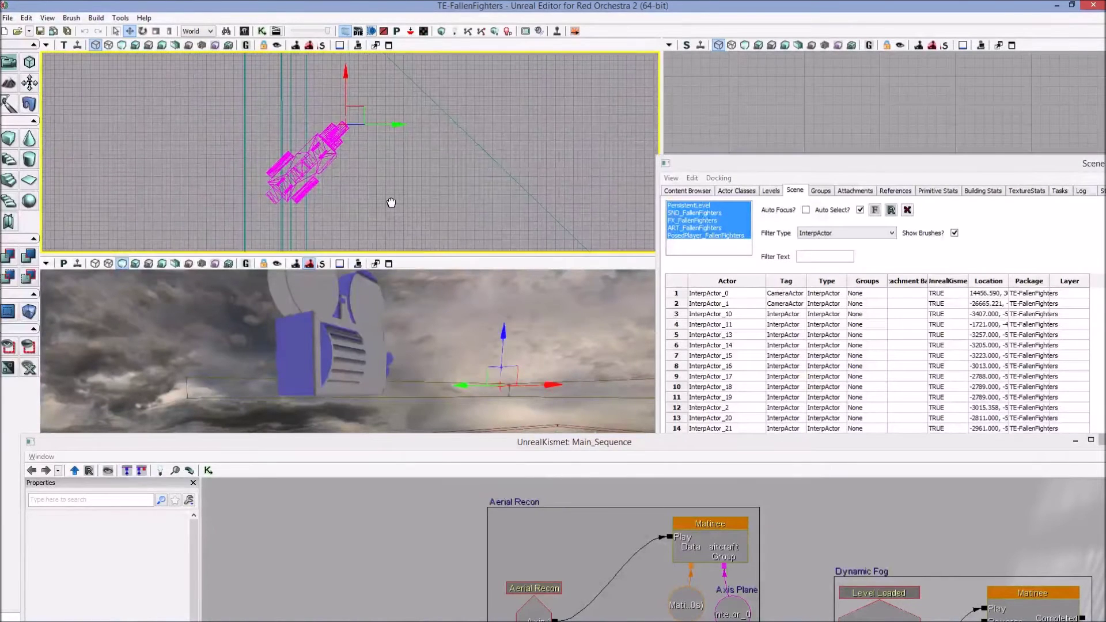
{"action": "right_click_drag", "start_coordinate": [384, 233], "coordinate": [377, 200]}
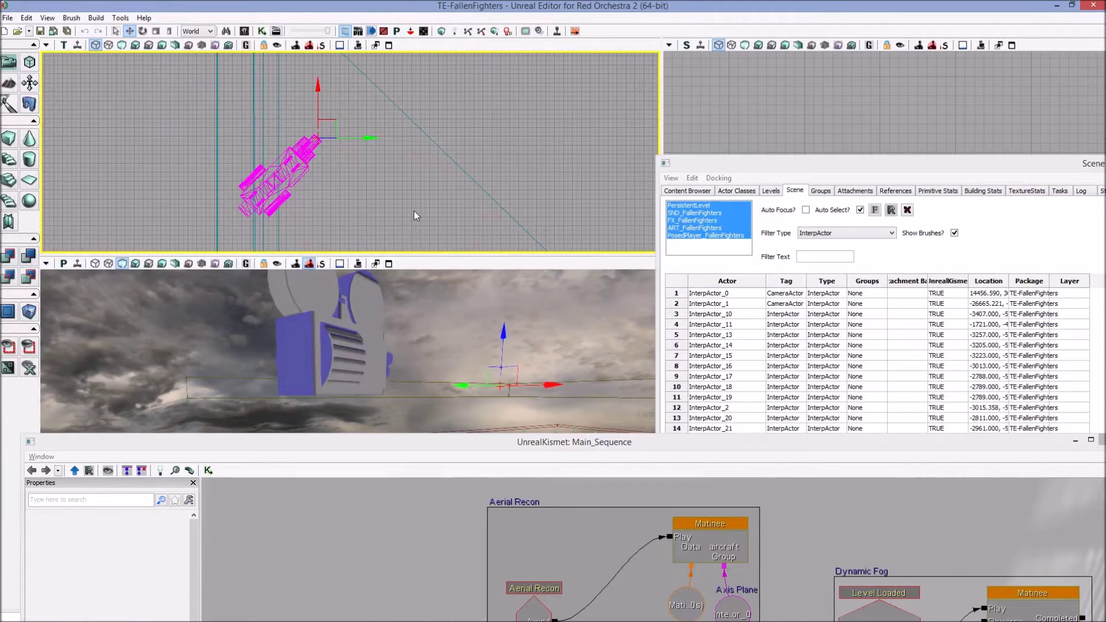
- Select the Allied Plane object variable in the Aerial Recon sequence and inspect the matching plane actor in the level
{"action": "left_click_drag", "start_coordinate": [488, 449], "coordinate": [467, 317]}
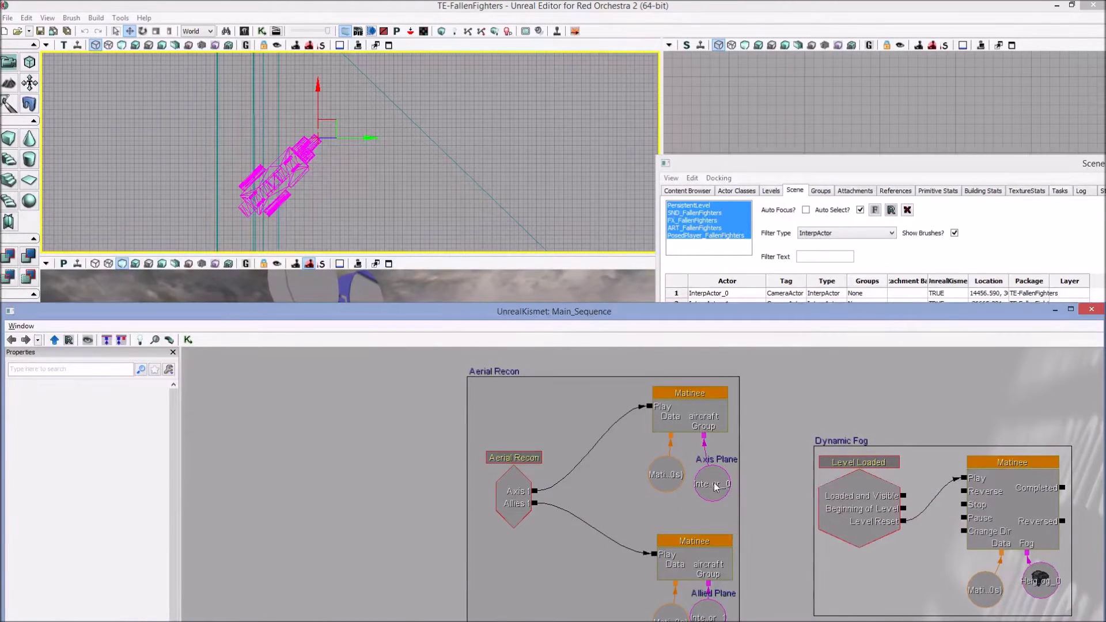
{"action": "left_click", "coordinate": [709, 611]}
{"action": "left_click", "coordinate": [305, 165]}
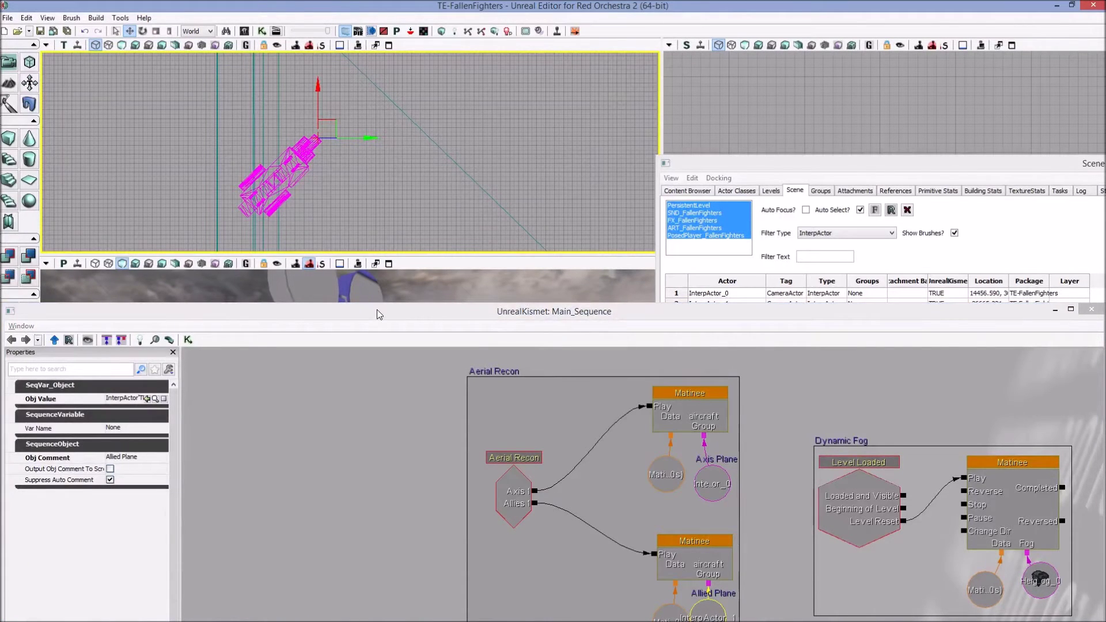
{"action": "left_click_drag", "start_coordinate": [378, 313], "coordinate": [383, 409]}
{"action": "left_click", "coordinate": [293, 151]}
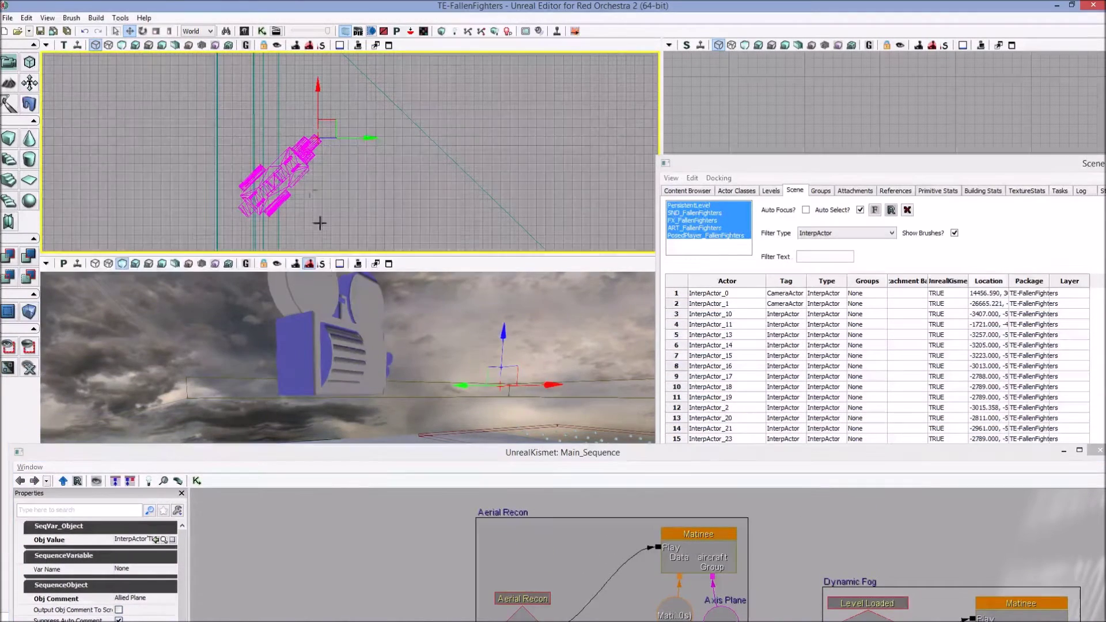
{"action": "left_click_drag", "start_coordinate": [384, 459], "coordinate": [384, 378]}
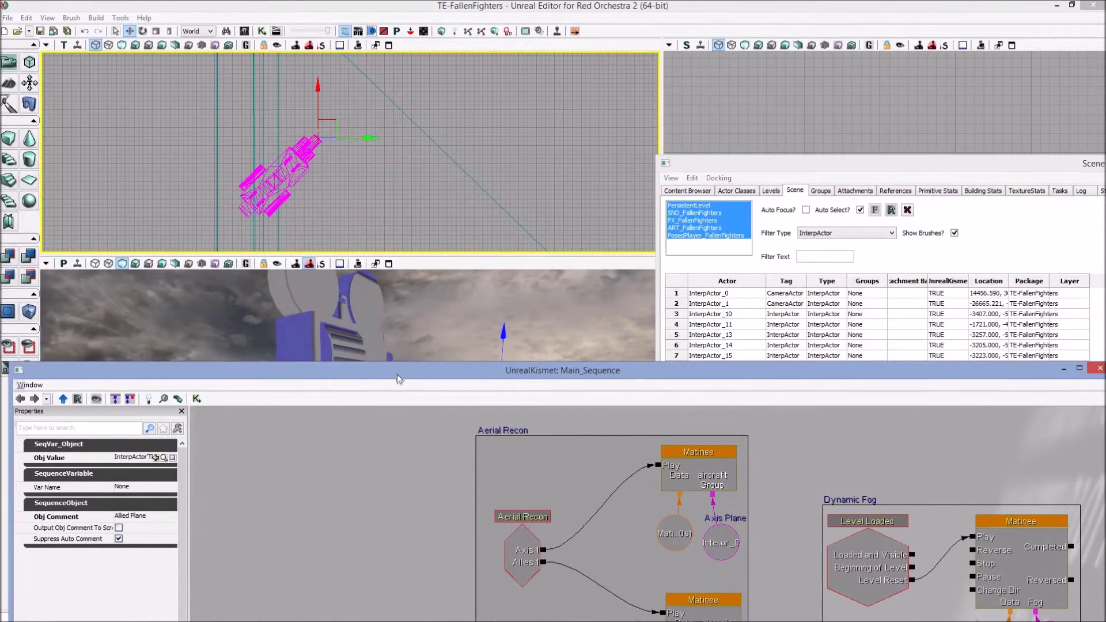
{"action": "left_click_drag", "start_coordinate": [396, 378], "coordinate": [388, 446]}
- Examine the plane's placement near the map's corner and the Allies Matinee branch of the Aerial Recon sequence
{"action": "left_click_drag", "start_coordinate": [352, 157], "coordinate": [255, 167]}
{"action": "scroll", "coordinate": [292, 135], "scroll_direction": "down", "scroll_amount": 4}
{"action": "scroll", "coordinate": [265, 139], "scroll_direction": "down", "scroll_amount": 6}
{"action": "scroll", "coordinate": [270, 154], "scroll_direction": "up", "scroll_amount": 4}
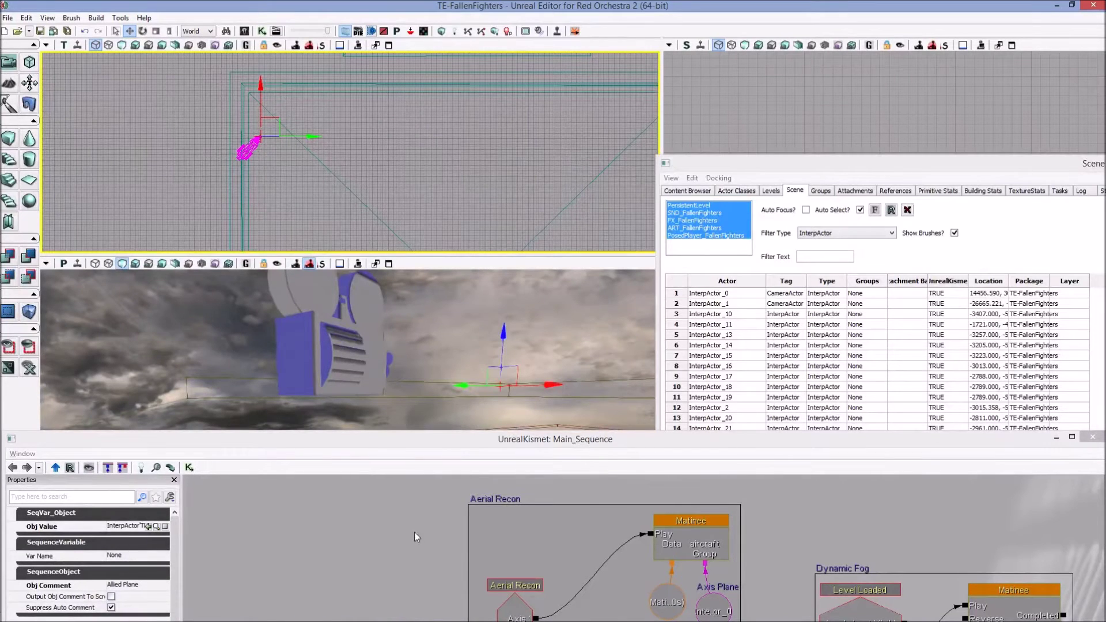
{"action": "left_click_drag", "start_coordinate": [475, 446], "coordinate": [468, 357]}
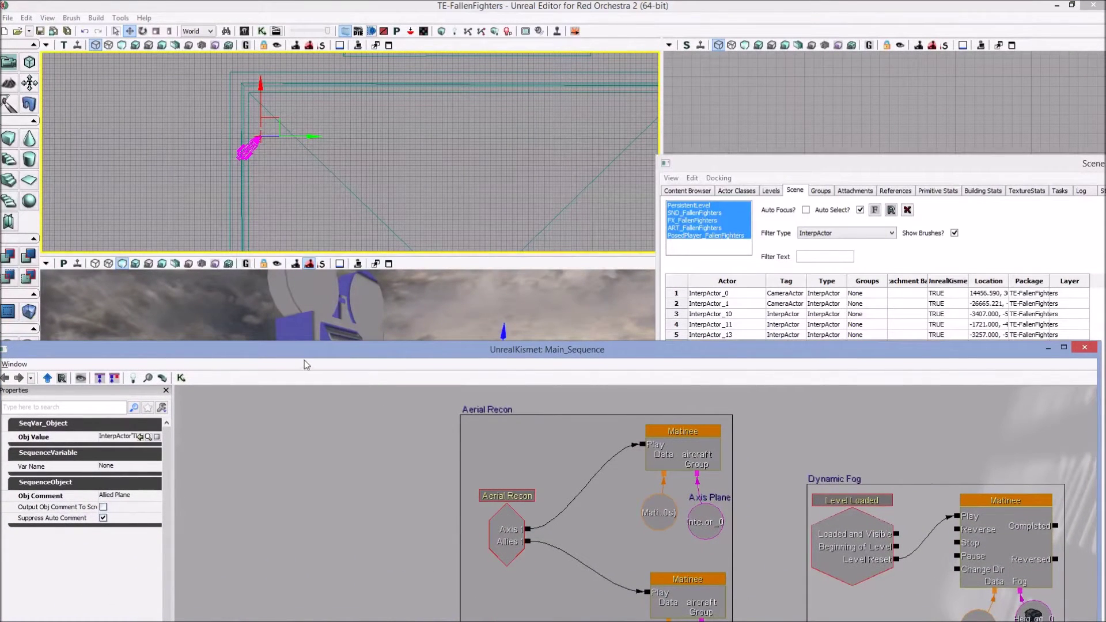
{"action": "left_click", "coordinate": [247, 151]}
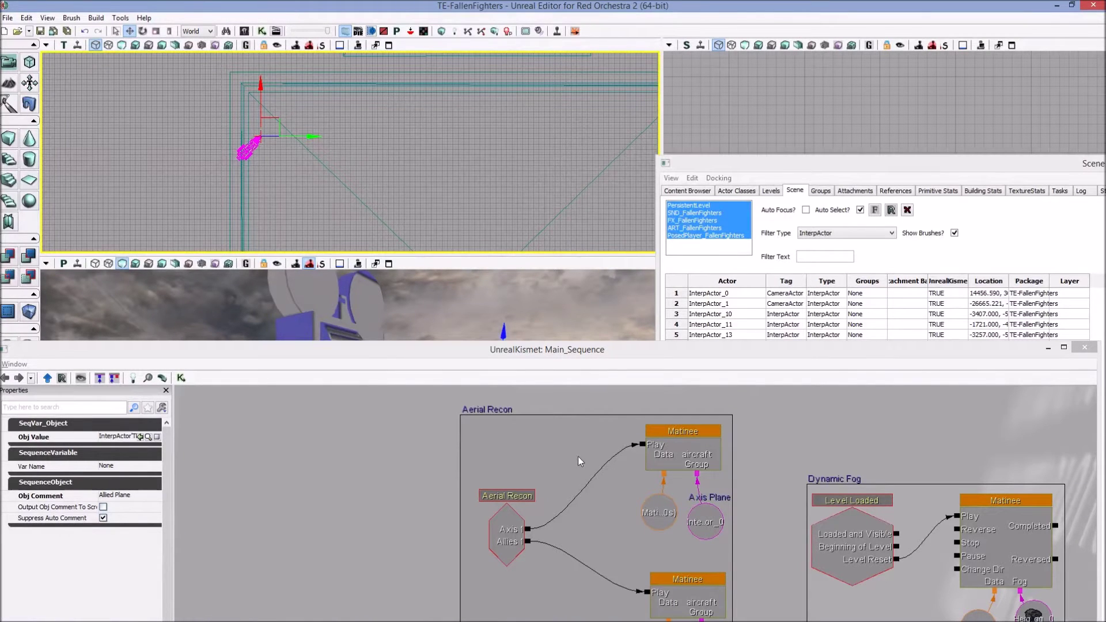
{"action": "left_click_drag", "start_coordinate": [629, 579], "coordinate": [605, 477]}
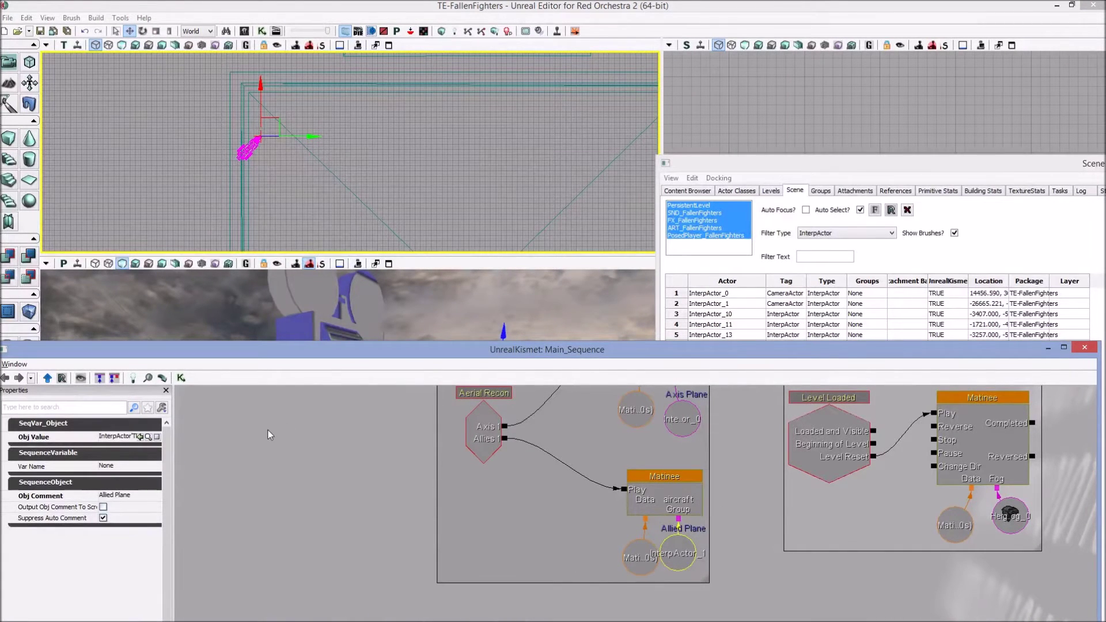
- Copy the Allied plane actor from the level and paste its text definition into a new, empty Notepad document
{"action": "mouse_move", "coordinate": [380, 615]}
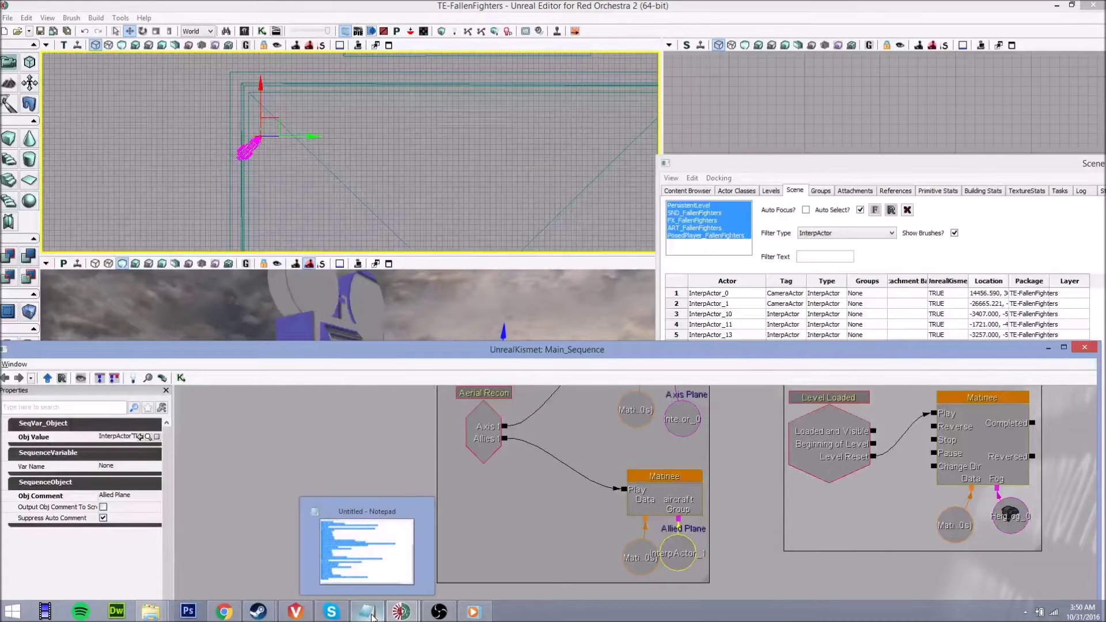
{"action": "right_click", "coordinate": [372, 615]}
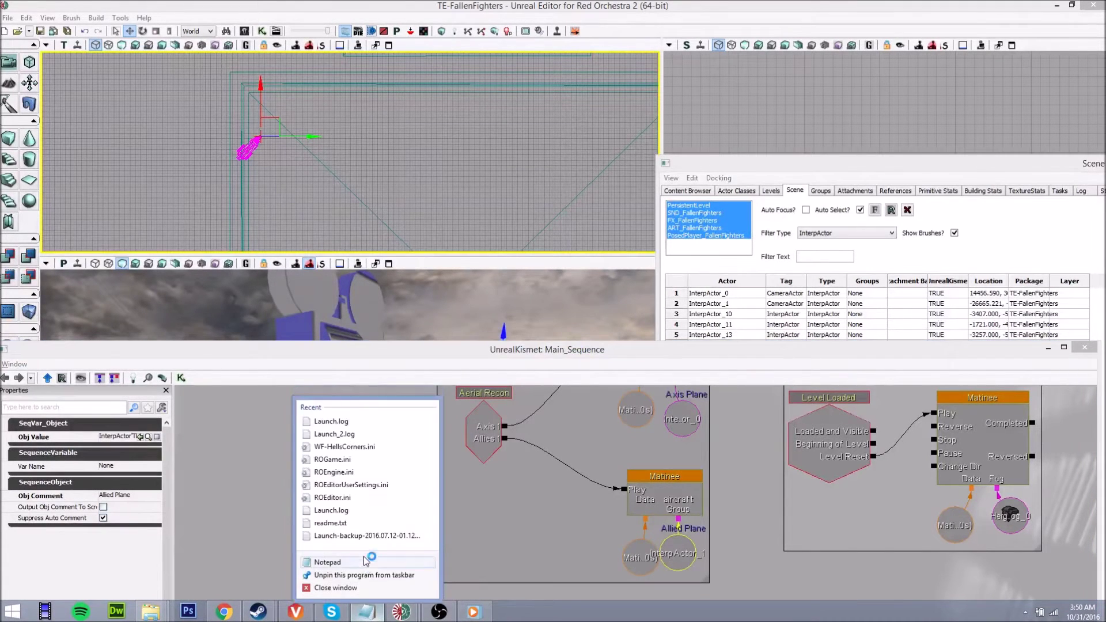
{"action": "left_click", "coordinate": [368, 557]}
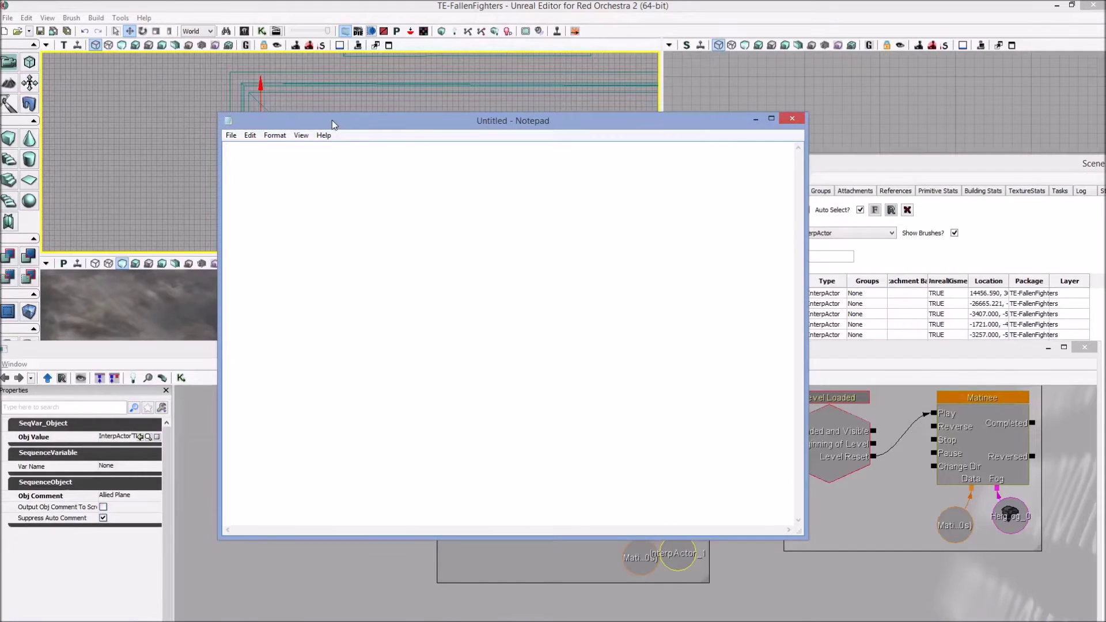
{"action": "left_click_drag", "start_coordinate": [332, 124], "coordinate": [493, 153]}
{"action": "left_click", "coordinate": [254, 147]}
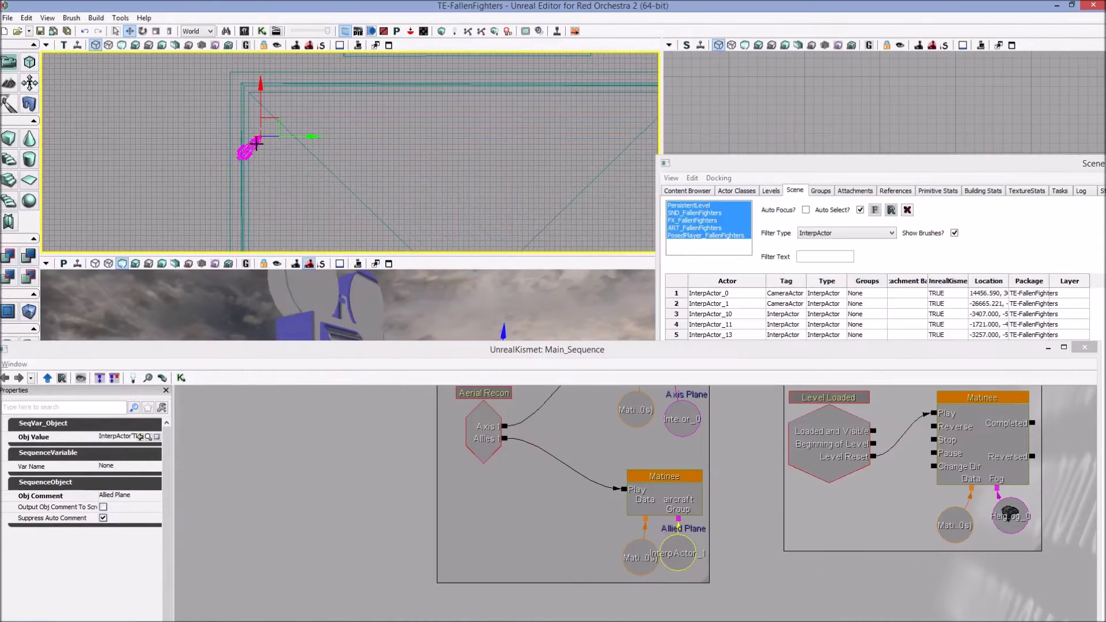
{"action": "key", "text": "alt+Tab"}
{"action": "key", "text": "ctrl+v"}
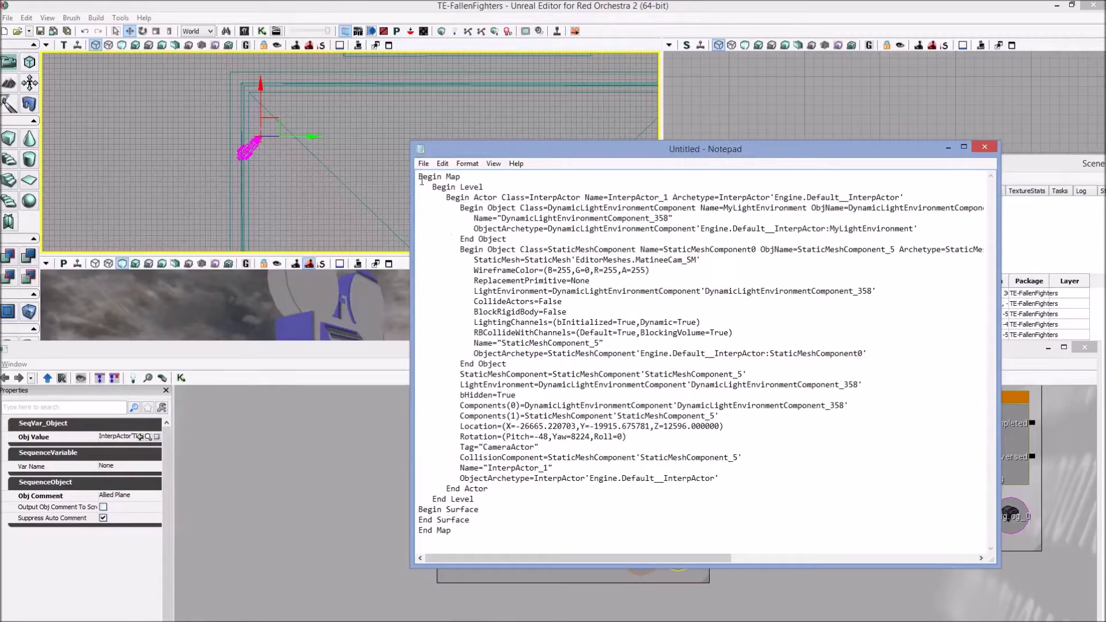
- Examine the pasted actor definition in Notepad, then switch back to the Aerial Recon sequence in Kismet
{"action": "left_click_drag", "start_coordinate": [421, 183], "coordinate": [419, 542]}
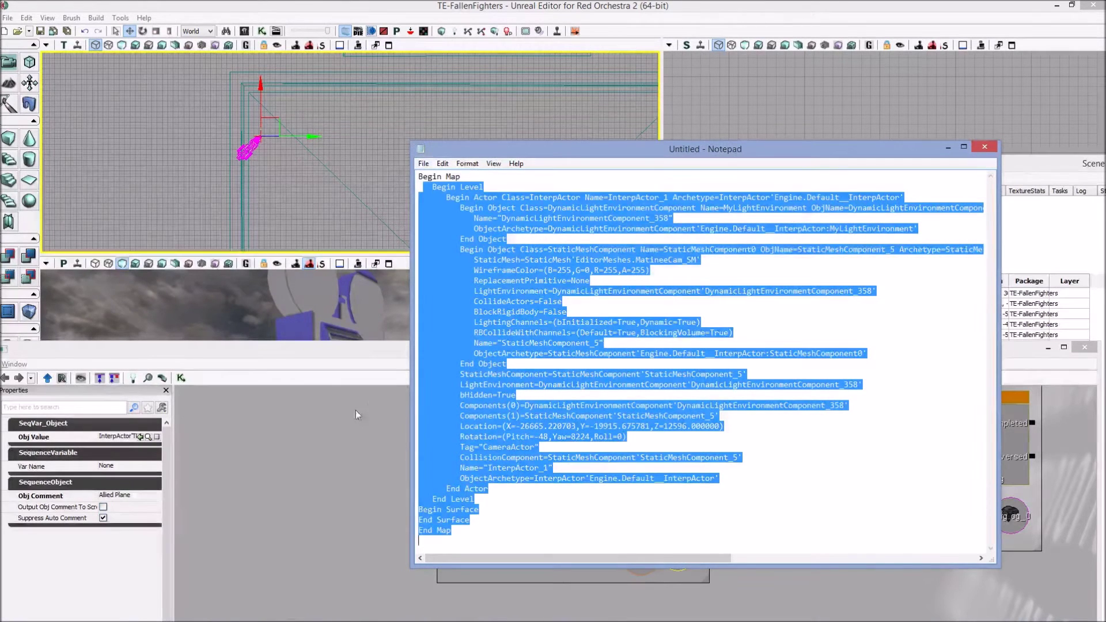
{"action": "left_click", "coordinate": [594, 262]}
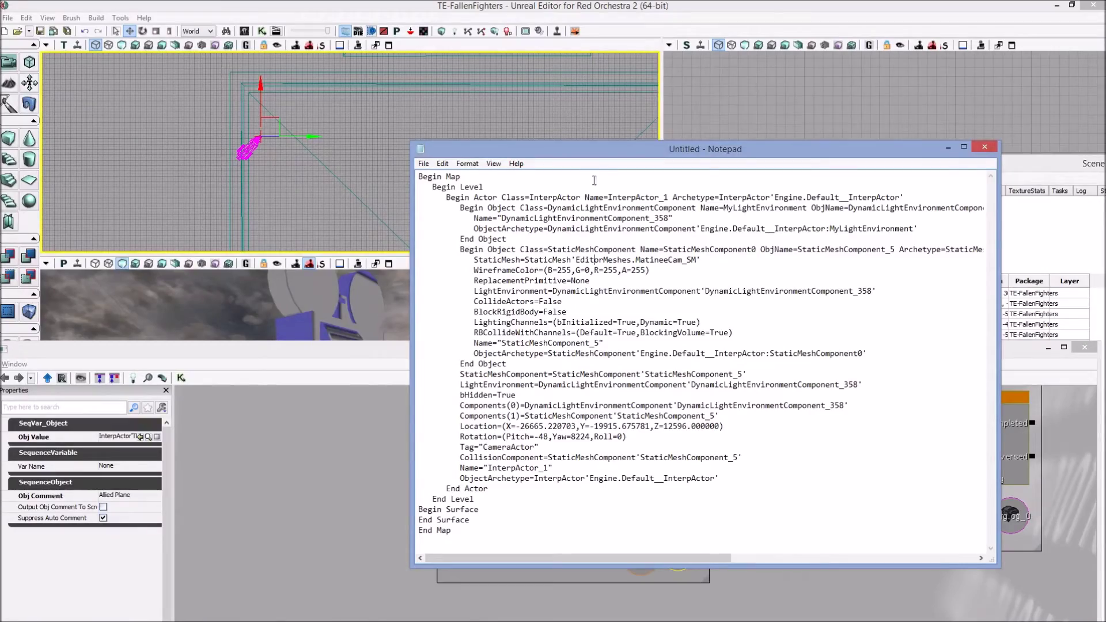
{"action": "left_click_drag", "start_coordinate": [606, 145], "coordinate": [874, 92]}
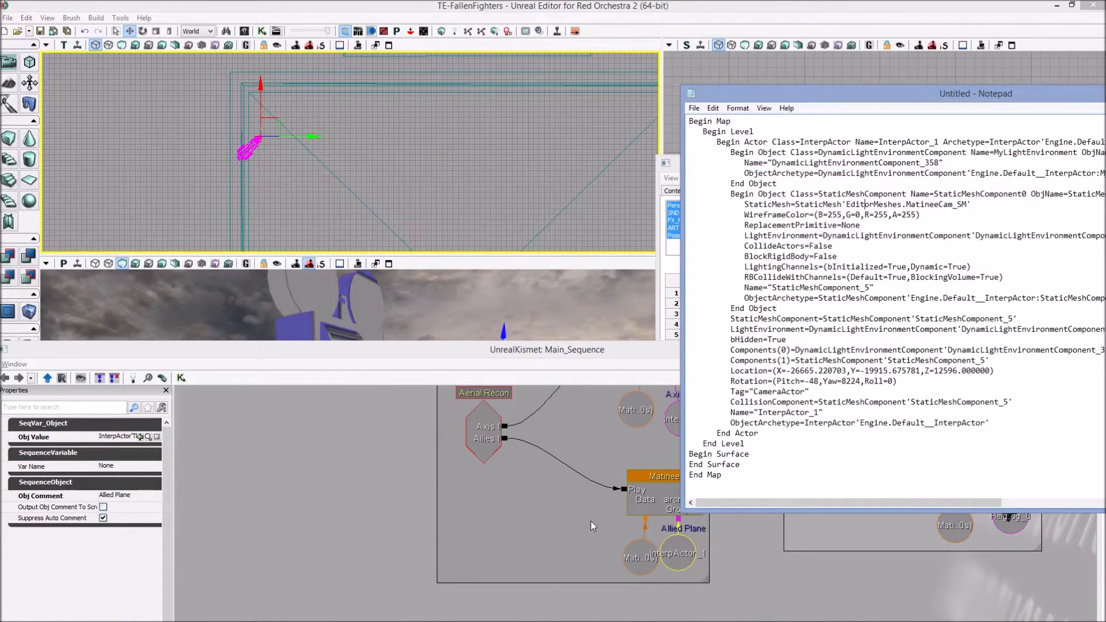
{"action": "left_click", "coordinate": [542, 522]}
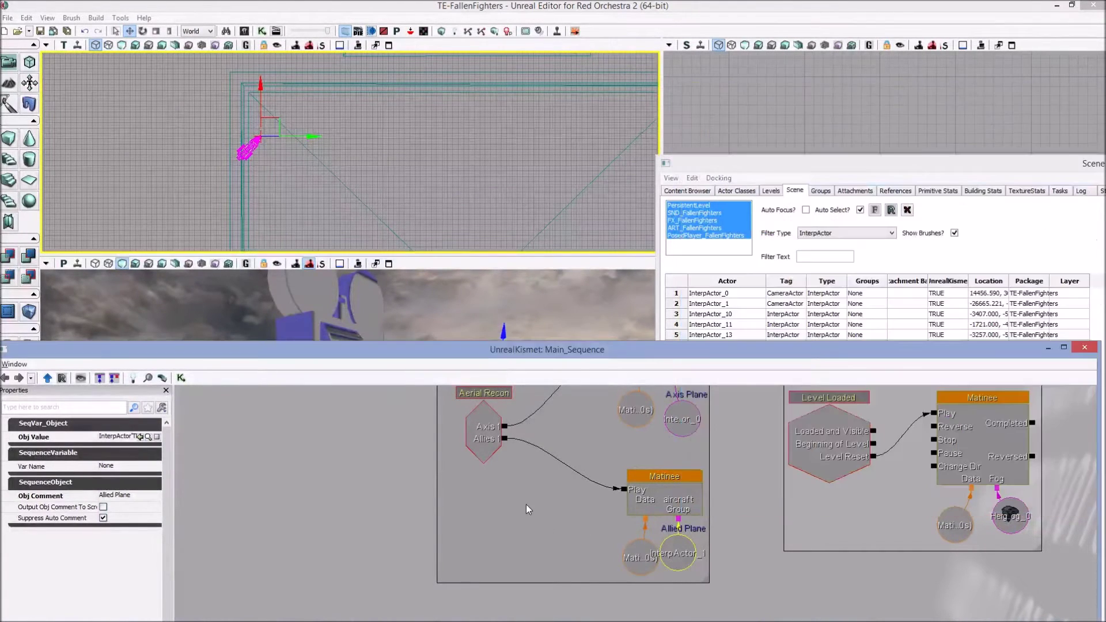
- Copy the Aerial Recon event, the Allies Matinee, its data and the Allied Plane variable into a new Notepad document
{"action": "scroll", "coordinate": [628, 435], "scroll_direction": "down", "scroll_amount": 3}
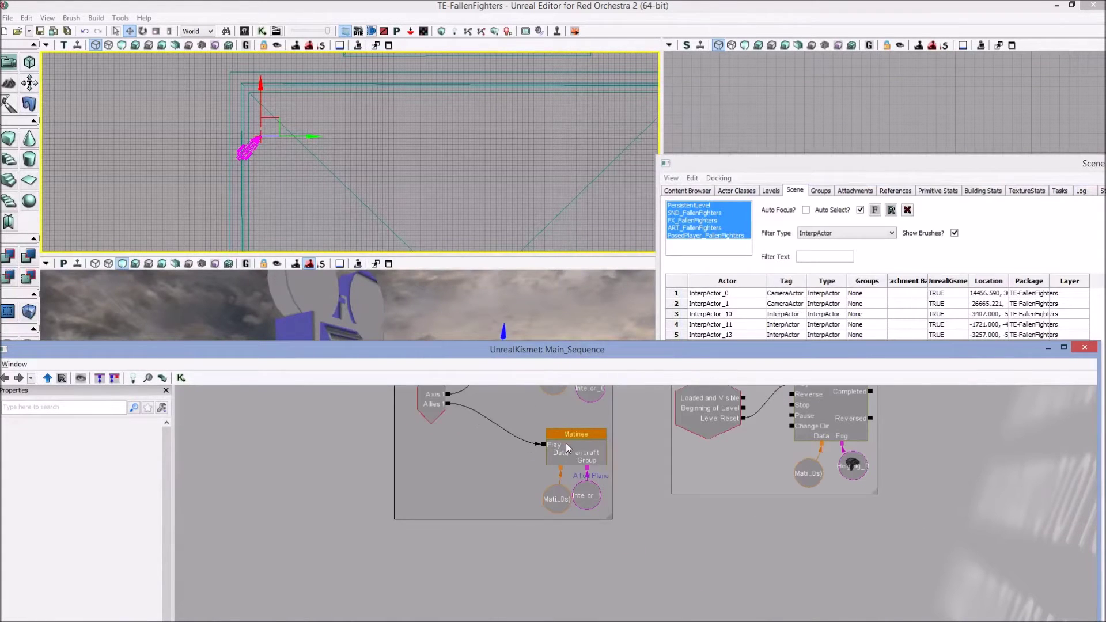
{"action": "left_click_drag", "start_coordinate": [530, 420], "coordinate": [589, 508], "text": "ctrl+alt"}
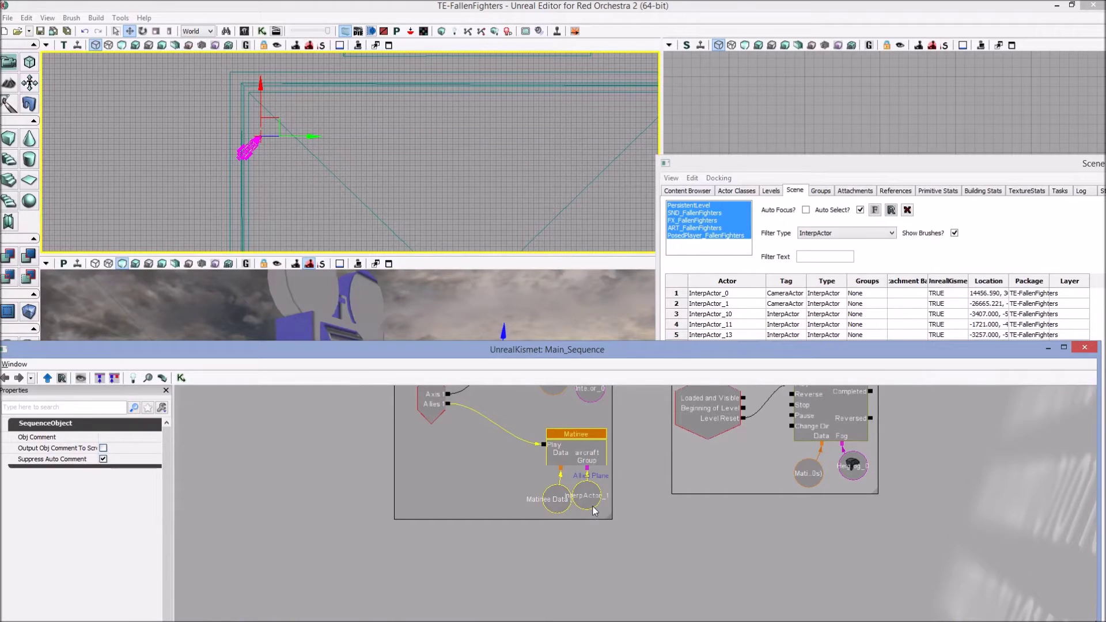
{"action": "left_click", "coordinate": [433, 411], "text": "ctrl"}
{"action": "key", "text": "alt+Tab"}
{"action": "key", "text": "alt+Tab"}
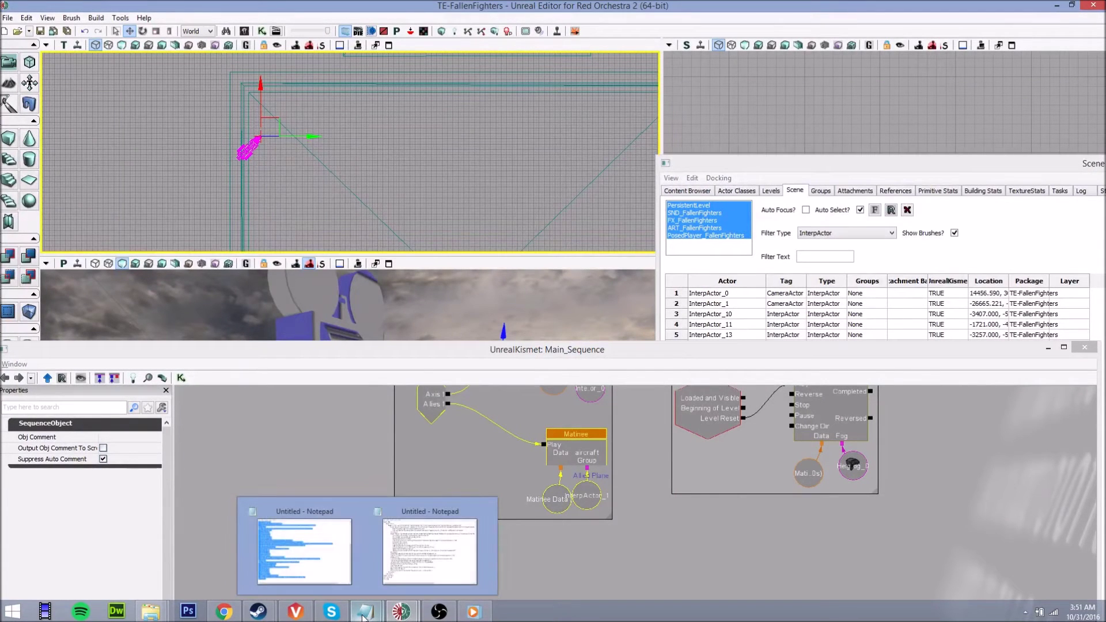
{"action": "right_click", "coordinate": [362, 617]}
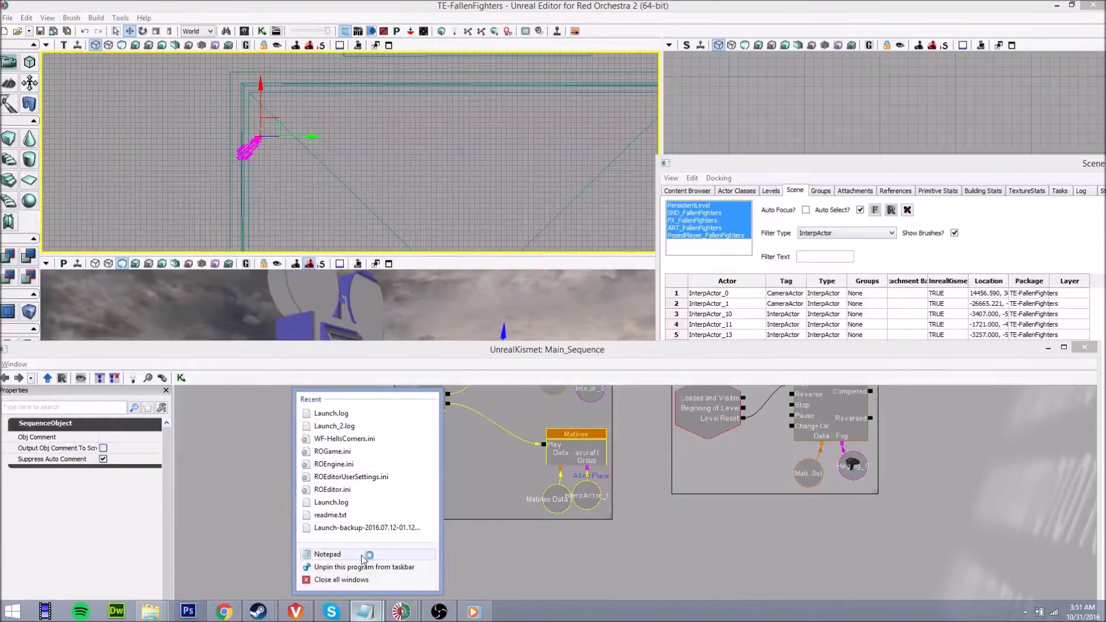
{"action": "left_click", "coordinate": [362, 555]}
{"action": "key", "text": "ctrl+v"}
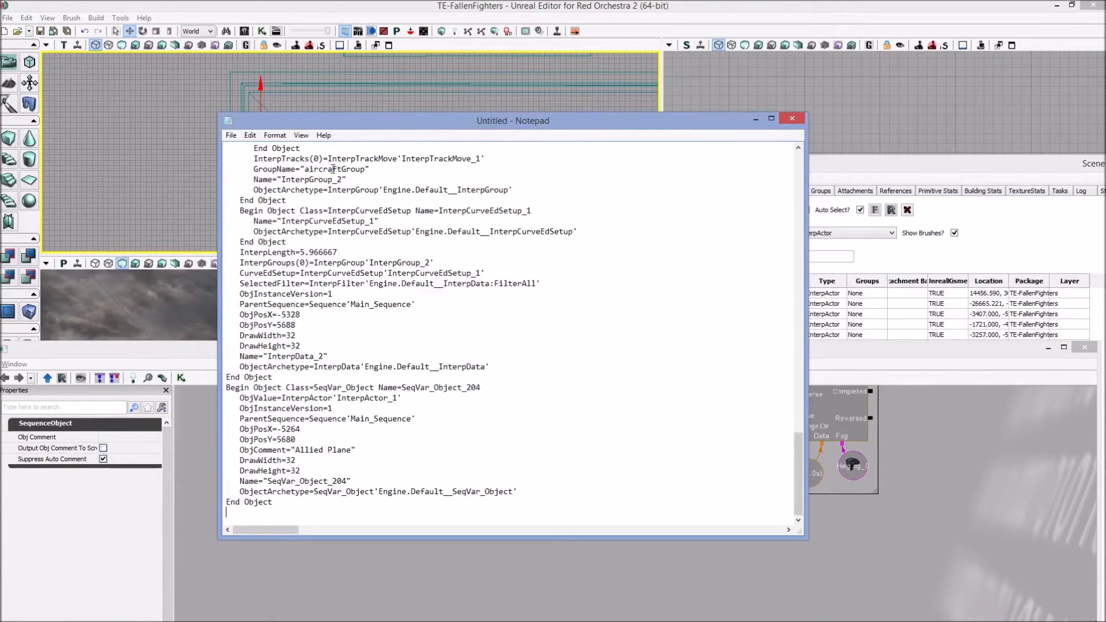
- Open the recent level TE-TestMap.roe in the Unreal Editor
{"action": "left_click", "coordinate": [5, 19]}
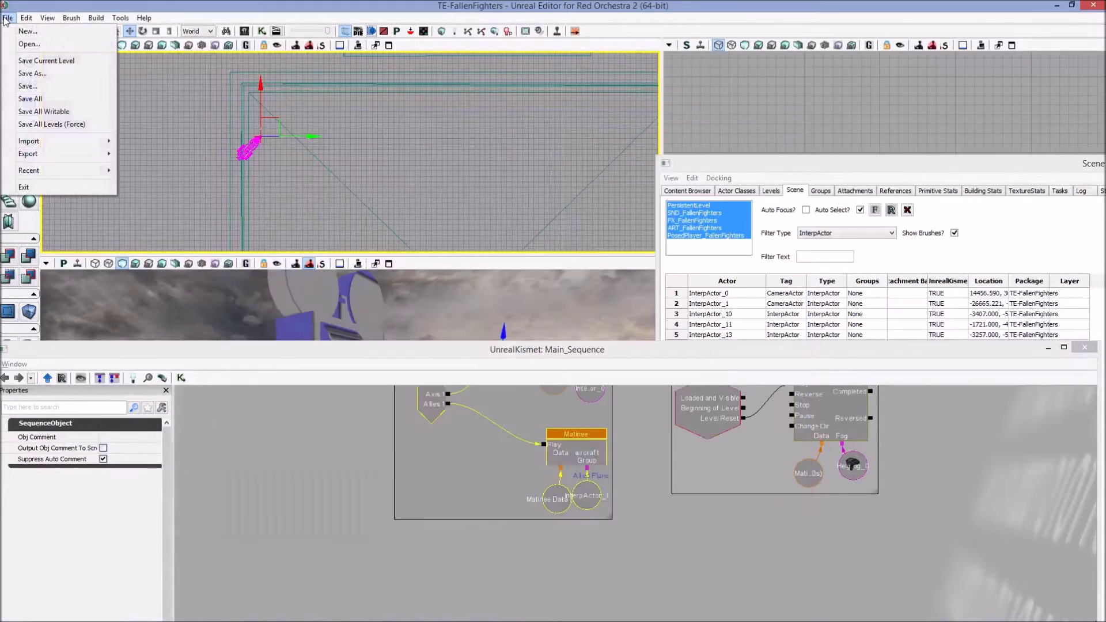
{"action": "mouse_move", "coordinate": [81, 171]}
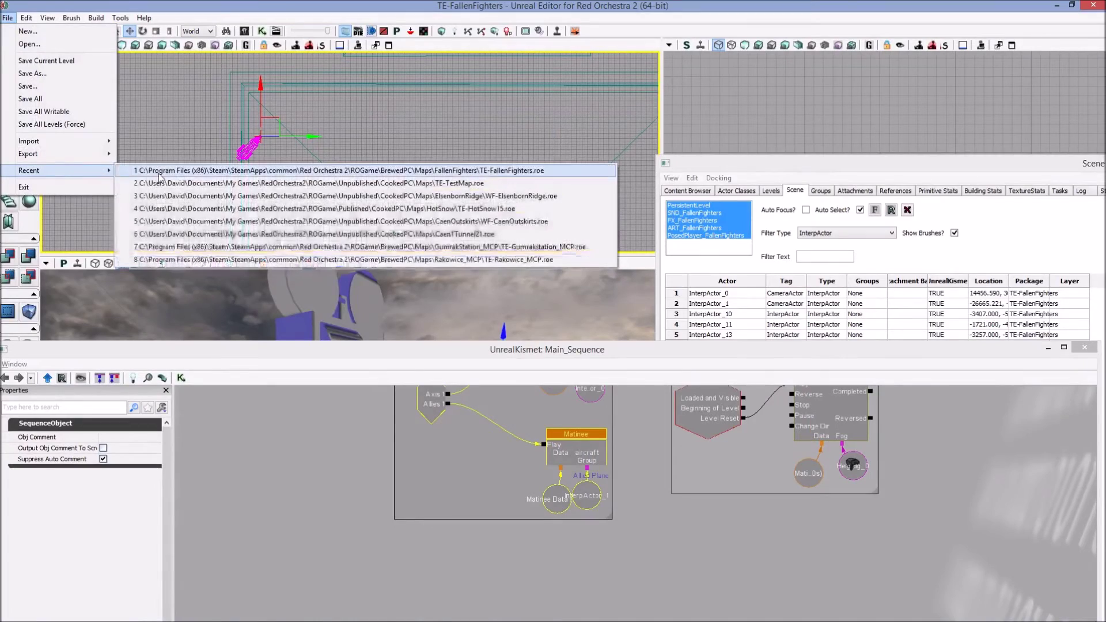
{"action": "left_click", "coordinate": [173, 181]}
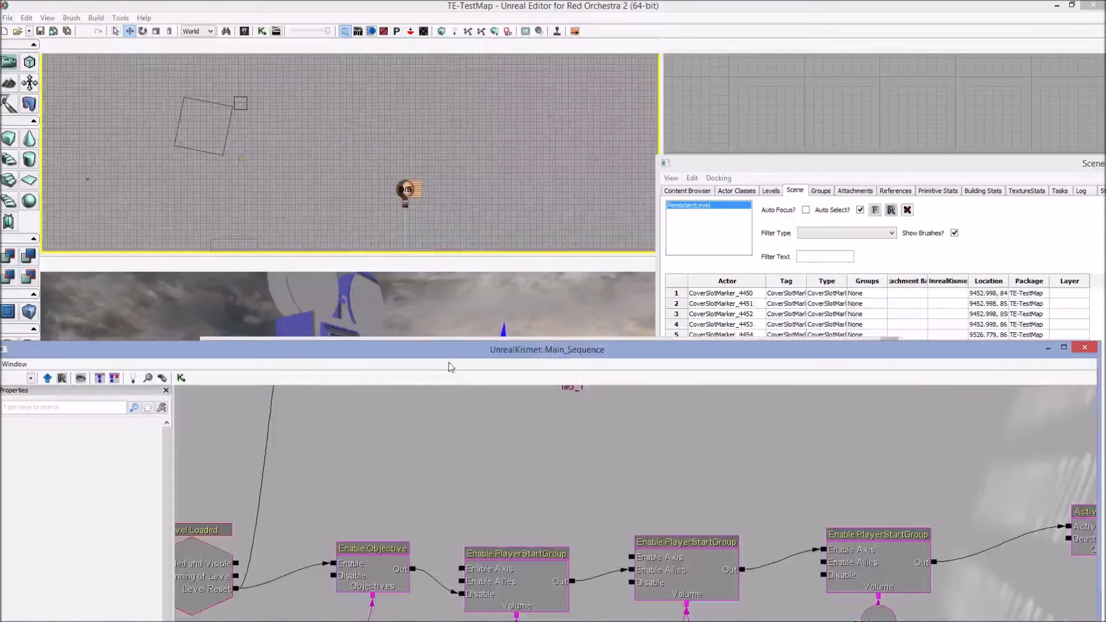
- Paste the copied Aerial Recon and Matinee nodes into the empty Kismet area below the existing Level Loaded sequence
{"action": "left_click_drag", "start_coordinate": [450, 350], "coordinate": [454, 119]}
{"action": "left_click_drag", "start_coordinate": [479, 283], "coordinate": [394, 264]}
{"action": "scroll", "coordinate": [403, 238], "scroll_direction": "down", "scroll_amount": 4}
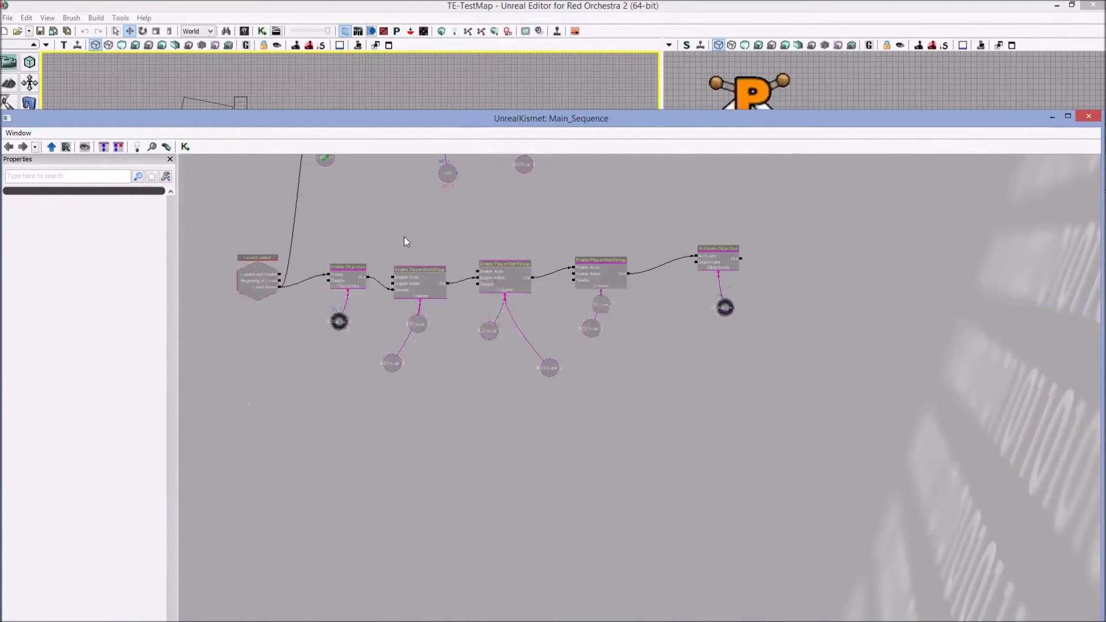
{"action": "left_click_drag", "start_coordinate": [580, 328], "coordinate": [566, 372]}
{"action": "scroll", "coordinate": [586, 356], "scroll_direction": "up", "scroll_amount": 1}
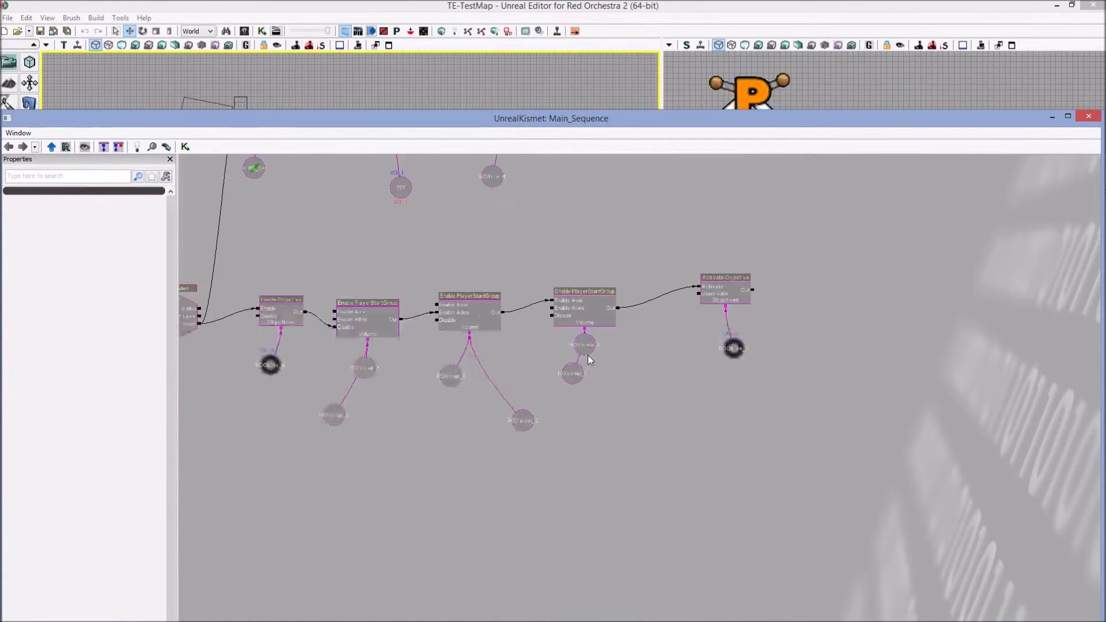
{"action": "scroll", "coordinate": [587, 355], "scroll_direction": "down", "scroll_amount": 4}
{"action": "left_click_drag", "start_coordinate": [464, 445], "coordinate": [525, 380]}
{"action": "right_click", "coordinate": [431, 417]}
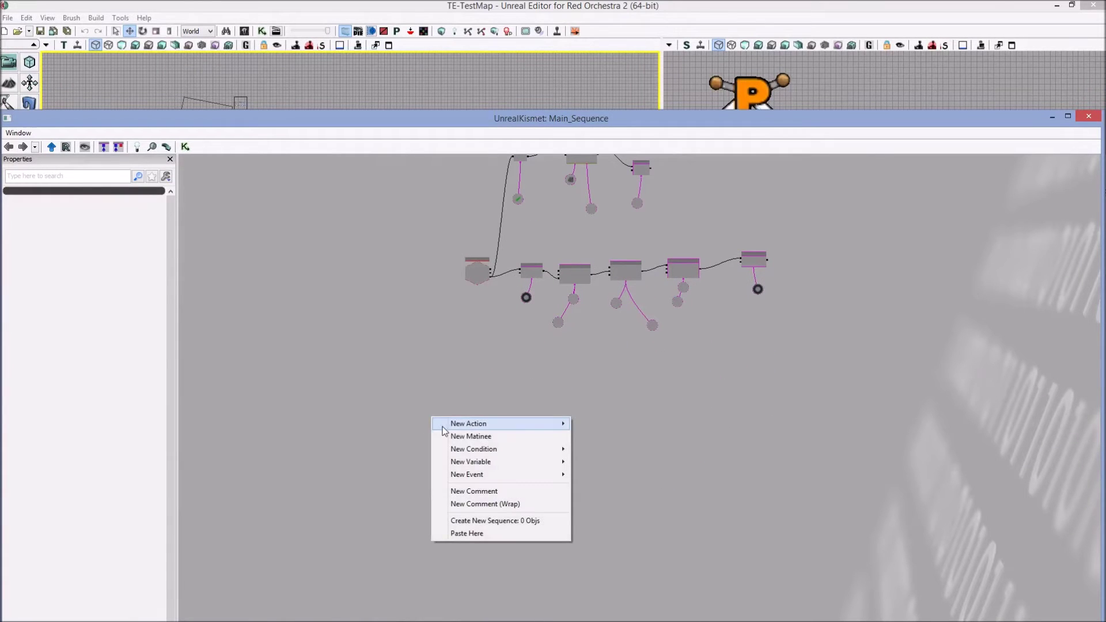
{"action": "left_click", "coordinate": [475, 533]}
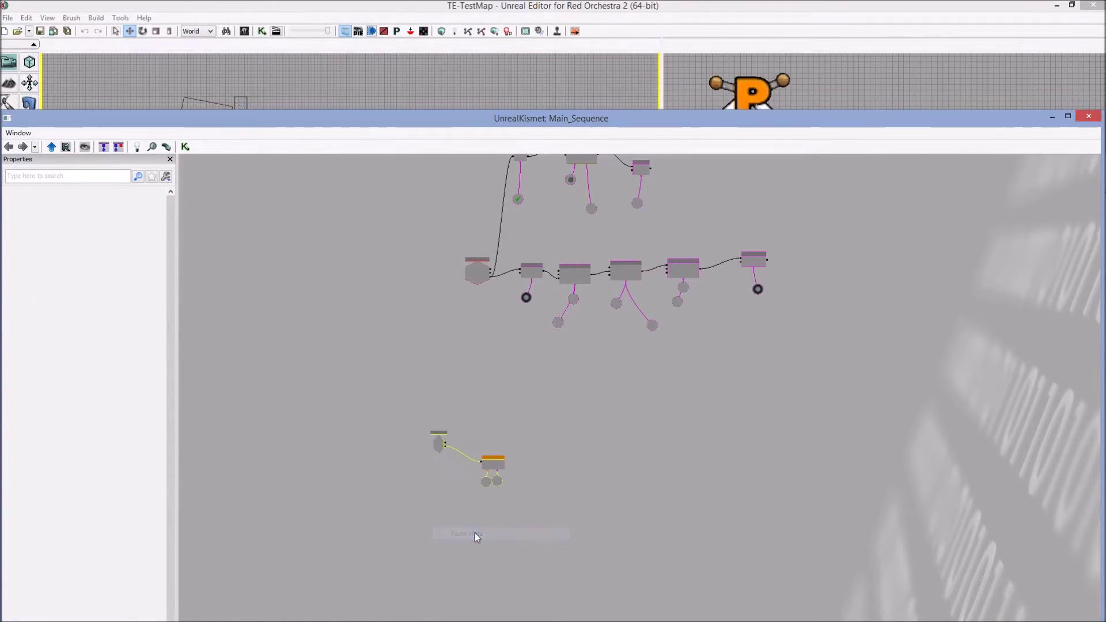
- Move the pasted Allied Plane variable away from the Matinee data node
{"action": "scroll", "coordinate": [440, 465], "scroll_direction": "up", "scroll_amount": 4}
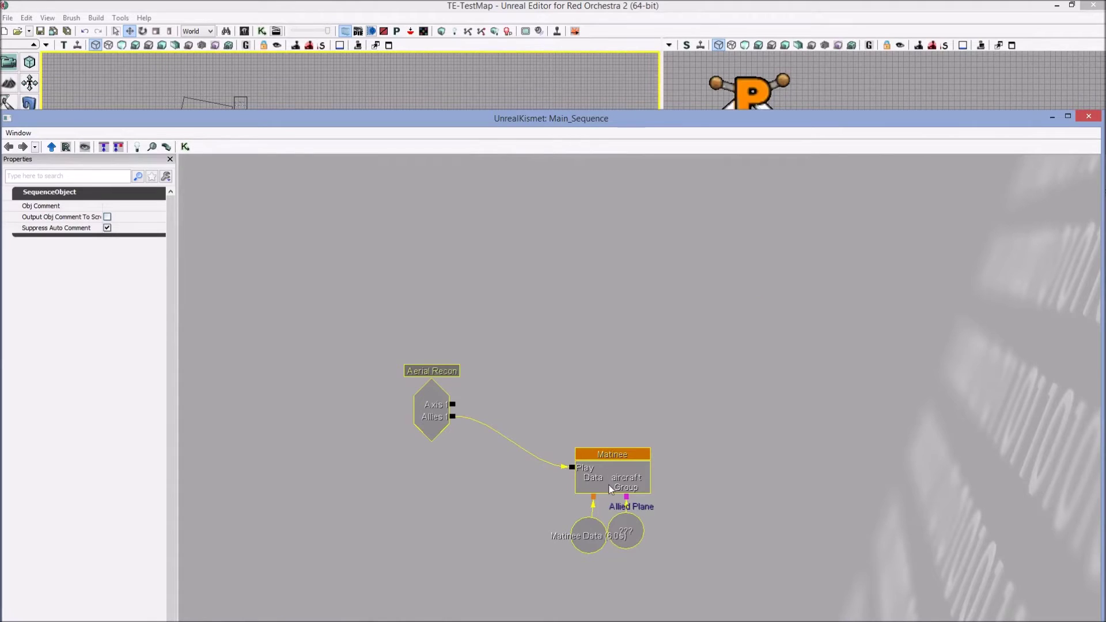
{"action": "left_click", "coordinate": [627, 532]}
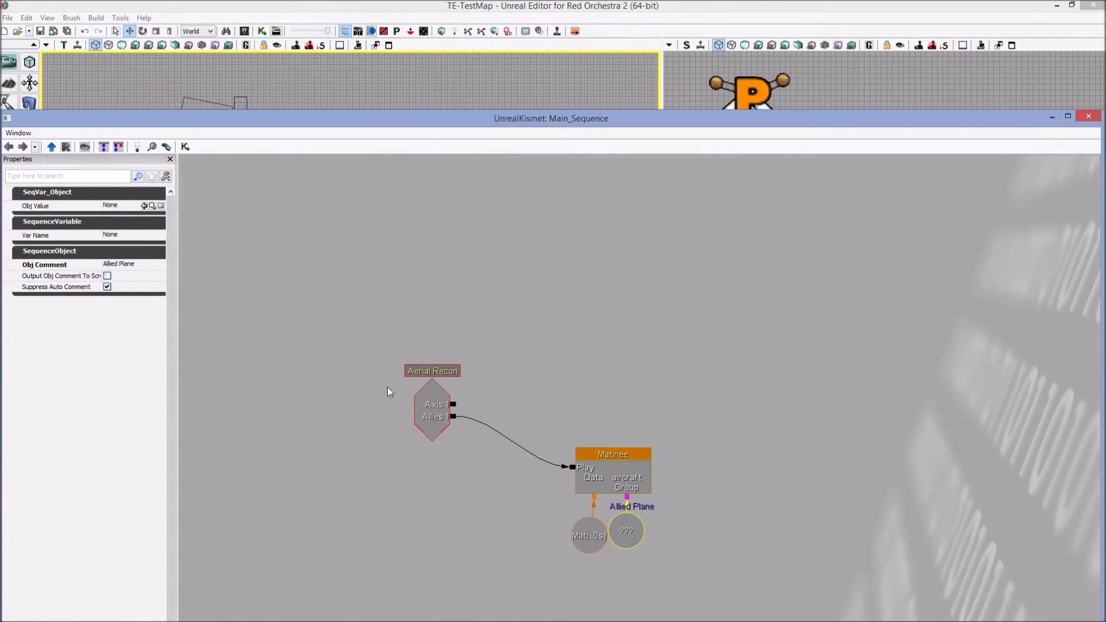
{"action": "left_click_drag", "start_coordinate": [614, 528], "coordinate": [664, 542]}
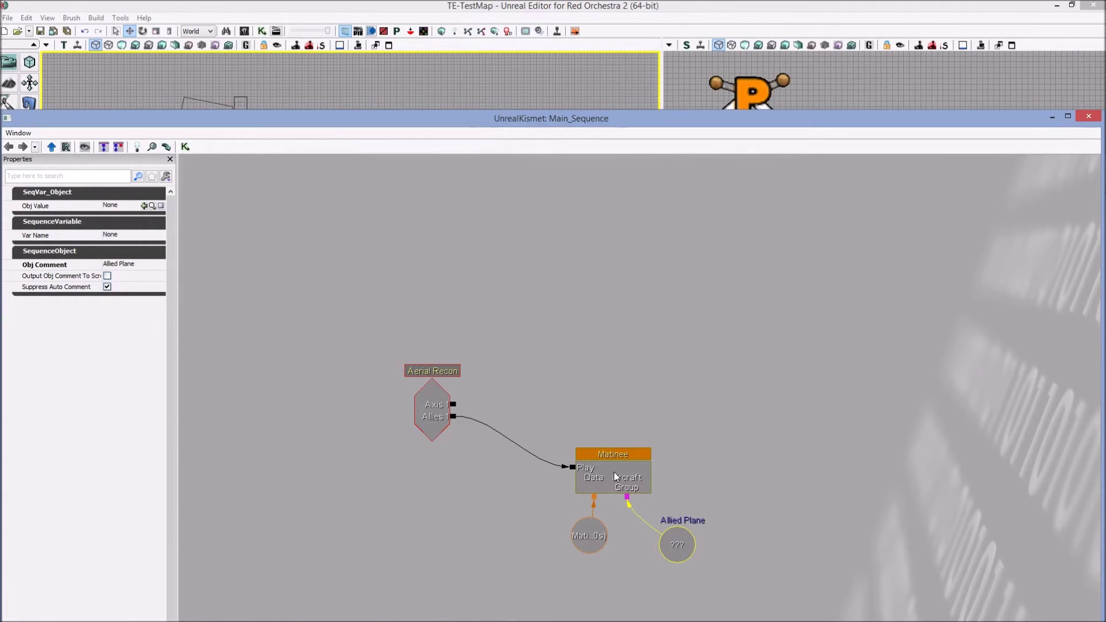
- Switch to the Notepad document holding the InterpActor_1 definition and copy all of its text
{"action": "key", "text": "alt+Tab"}
{"action": "key", "text": "alt+Tab"}
{"action": "key", "text": "alt+Tab"}
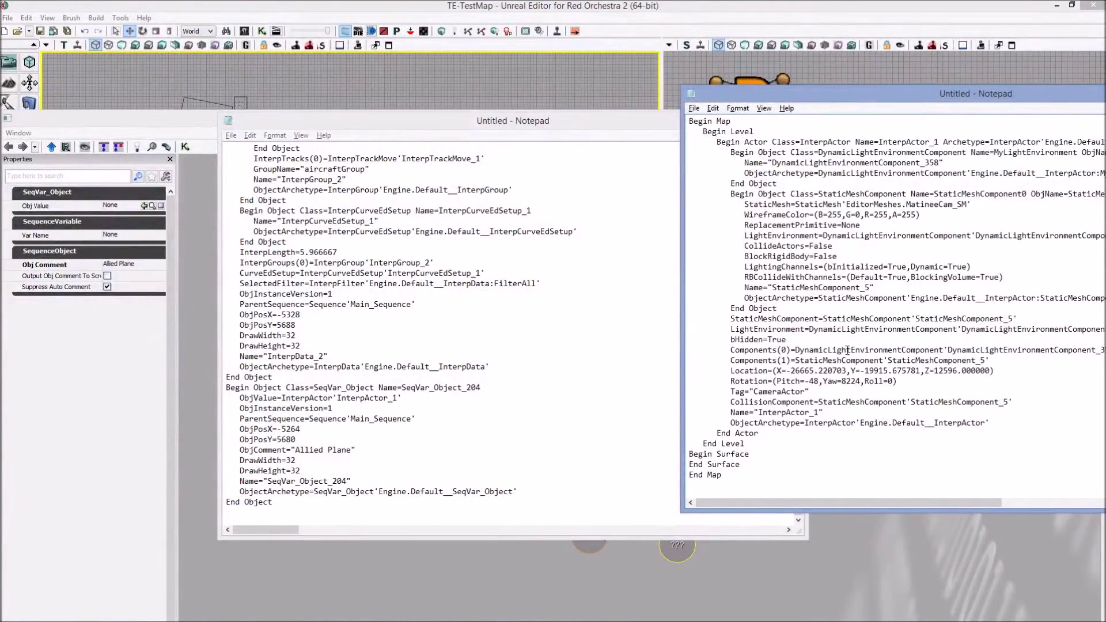
{"action": "right_click", "coordinate": [846, 347]}
{"action": "left_click", "coordinate": [864, 427]}
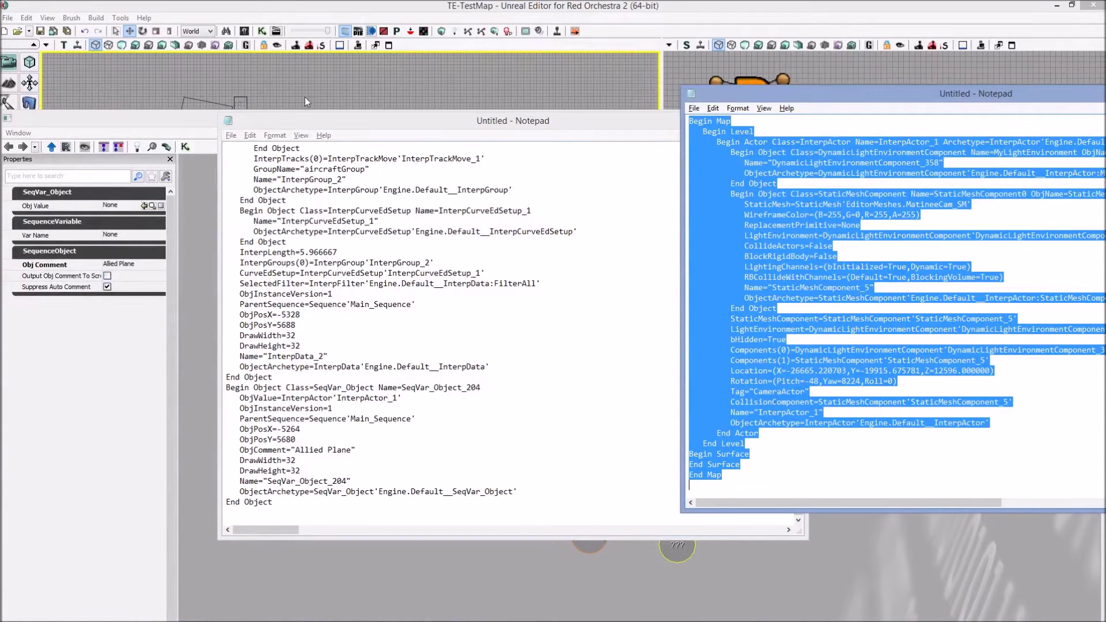
- Close the Kismet window and paste the copied InterpActor into the TE-TestMap level from the perspective viewport
{"action": "left_click", "coordinate": [300, 135]}
{"action": "left_click", "coordinate": [439, 135]}
{"action": "left_click_drag", "start_coordinate": [424, 126], "coordinate": [742, 236]}
{"action": "left_click_drag", "start_coordinate": [525, 122], "coordinate": [391, 157]}
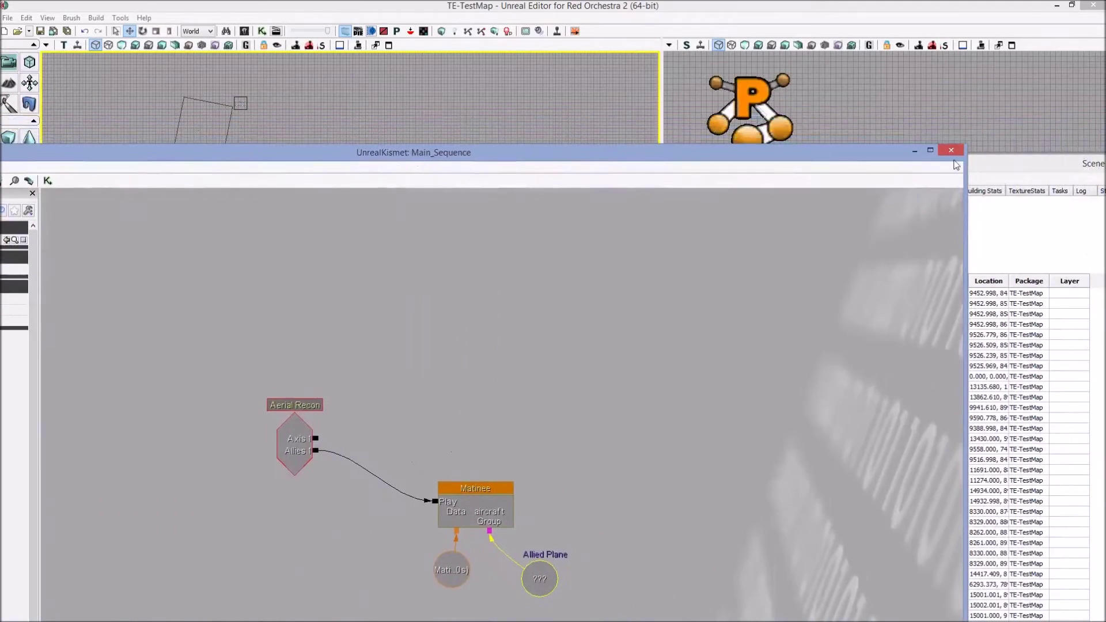
{"action": "left_click", "coordinate": [951, 151]}
{"action": "left_click_drag", "start_coordinate": [236, 347], "coordinate": [669, 355]}
{"action": "right_click_drag", "start_coordinate": [306, 446], "coordinate": [271, 461]}
{"action": "right_click", "coordinate": [307, 425]}
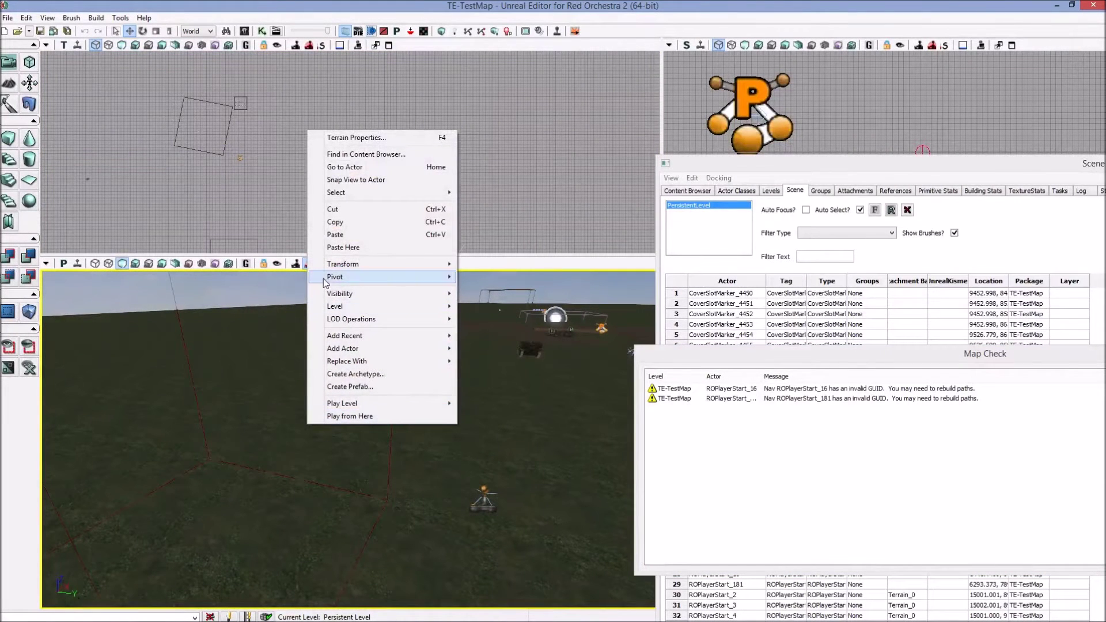
{"action": "left_click", "coordinate": [352, 233]}
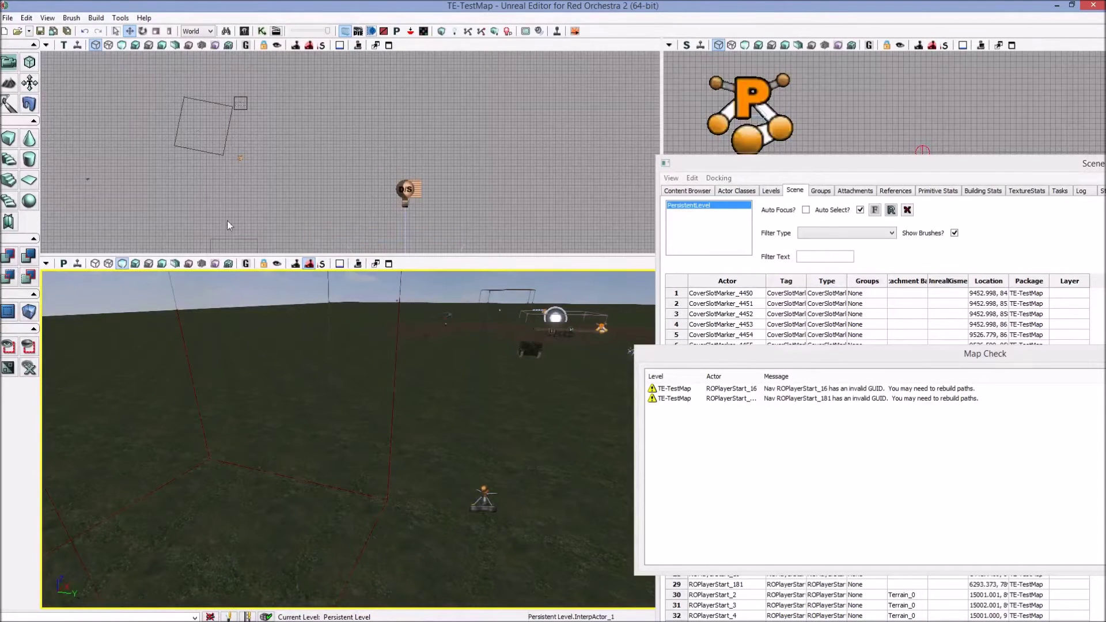
- Locate the pasted InterpActor camera mesh in the top viewport and select it
{"action": "right_click_drag", "start_coordinate": [277, 224], "coordinate": [336, 162]}
{"action": "scroll", "coordinate": [339, 167], "scroll_direction": "down", "scroll_amount": 12}
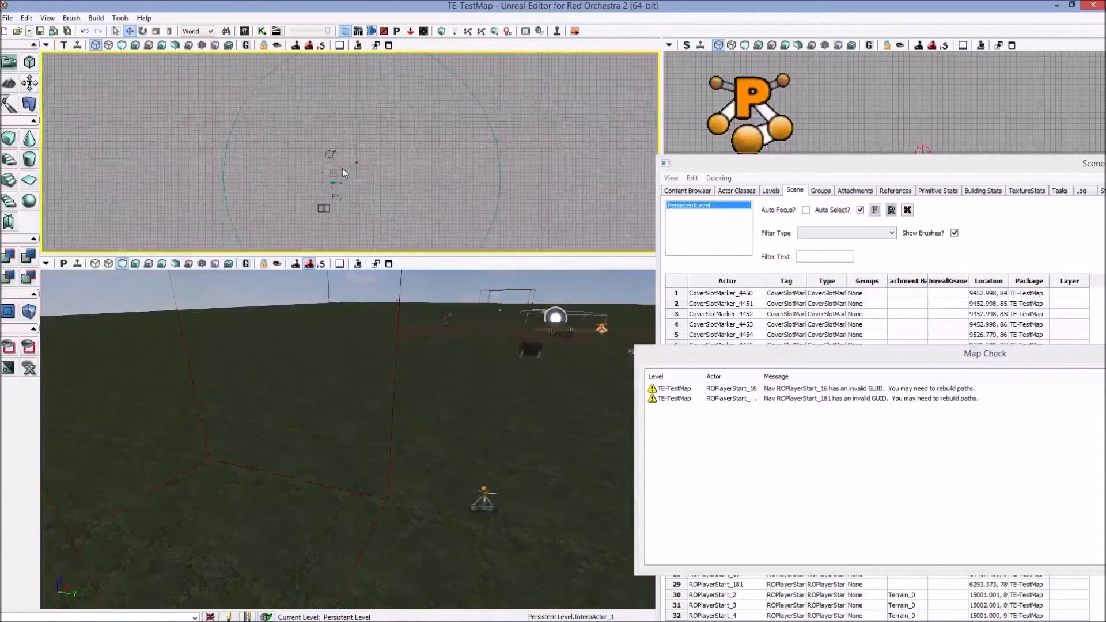
{"action": "scroll", "coordinate": [251, 225], "scroll_direction": "up", "scroll_amount": 5}
{"action": "right_click_drag", "start_coordinate": [294, 218], "coordinate": [264, 165]}
{"action": "scroll", "coordinate": [266, 167], "scroll_direction": "up", "scroll_amount": 5}
{"action": "right_click_drag", "start_coordinate": [351, 208], "coordinate": [317, 178]}
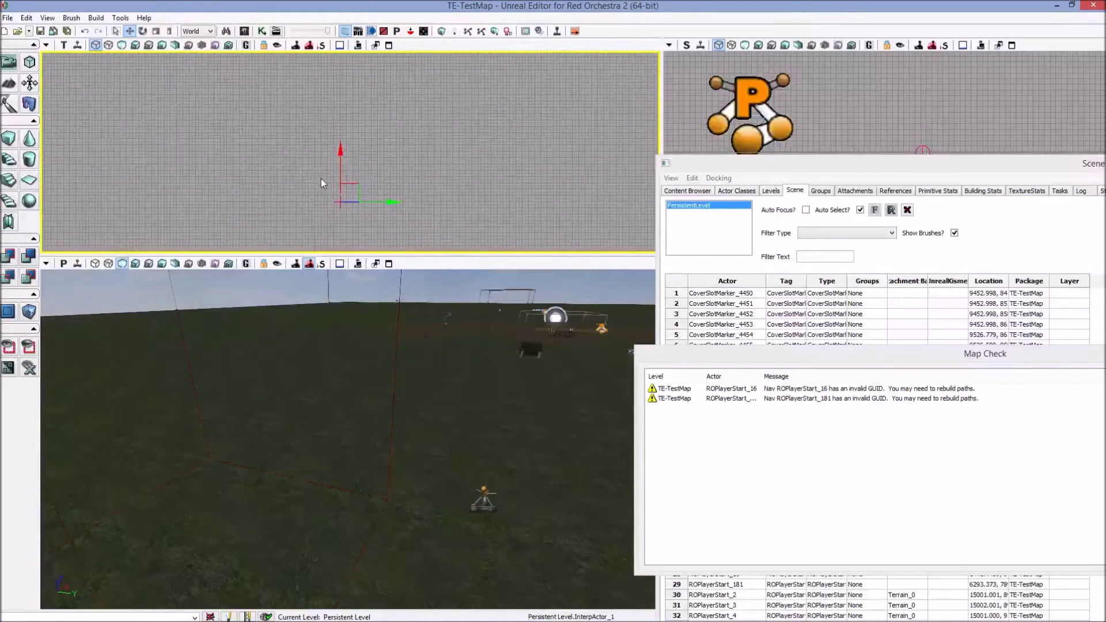
{"action": "right_click_drag", "start_coordinate": [385, 162], "coordinate": [313, 175]}
{"action": "left_click", "coordinate": [350, 148]}
{"action": "scroll", "coordinate": [344, 158], "scroll_direction": "down", "scroll_amount": 3}
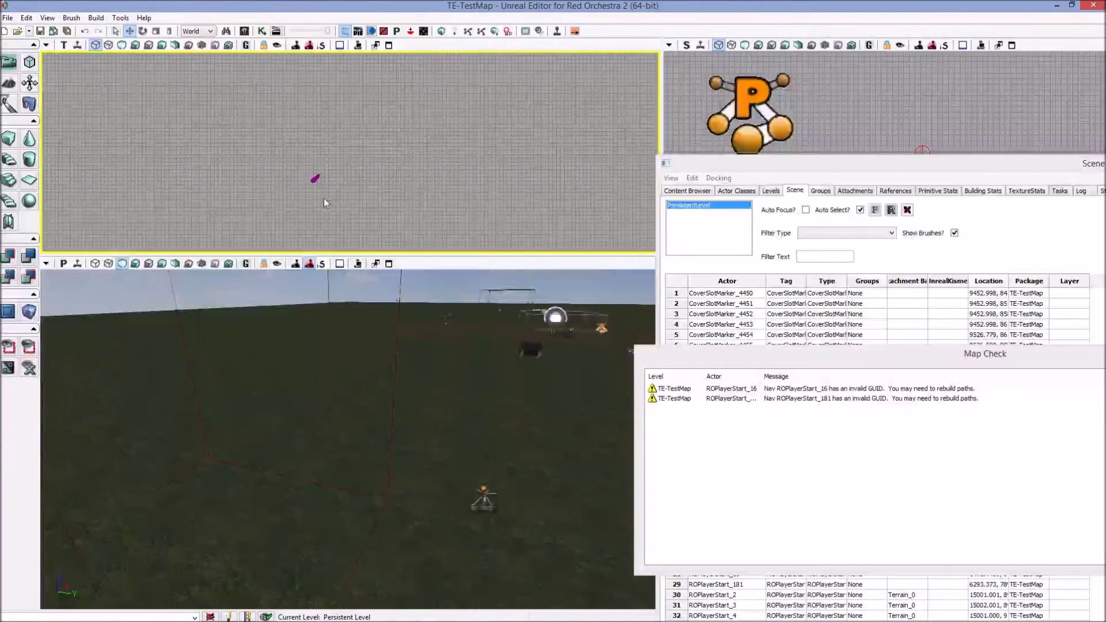
{"action": "left_click", "coordinate": [315, 179]}
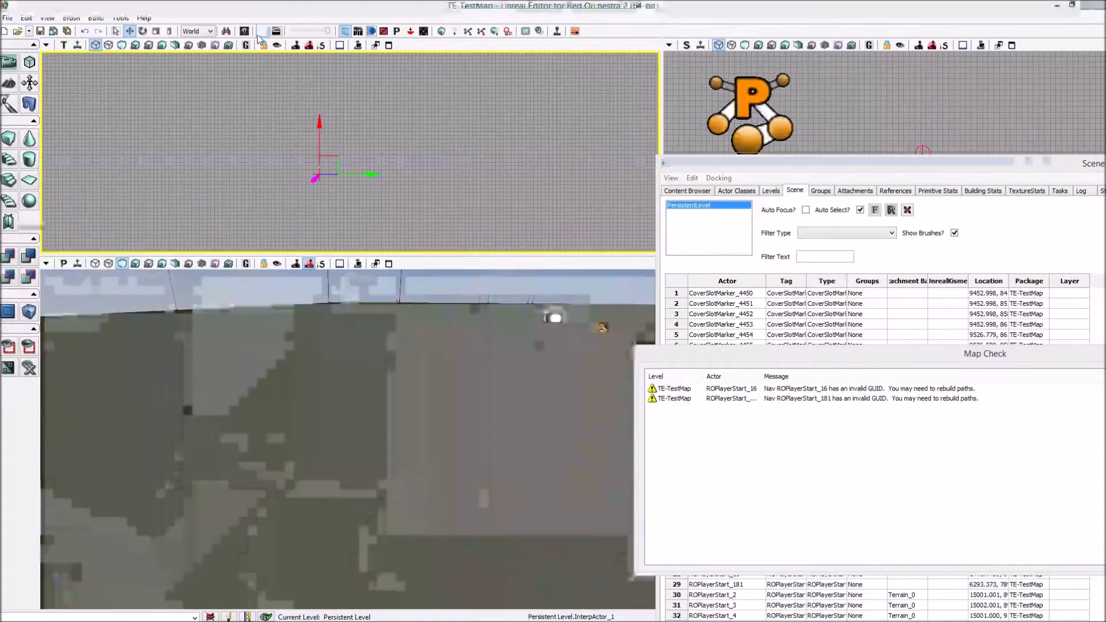
- Reopen Kismet and delete the unassigned Allied Plane object variable from the Matinee
{"action": "left_click", "coordinate": [262, 32]}
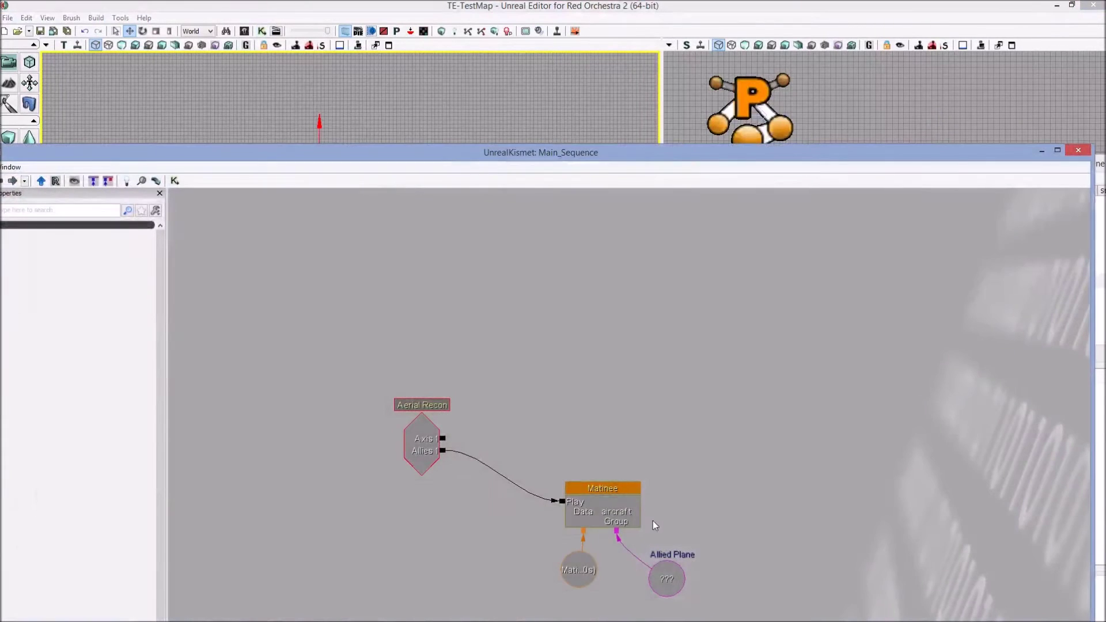
{"action": "left_click", "coordinate": [605, 429]}
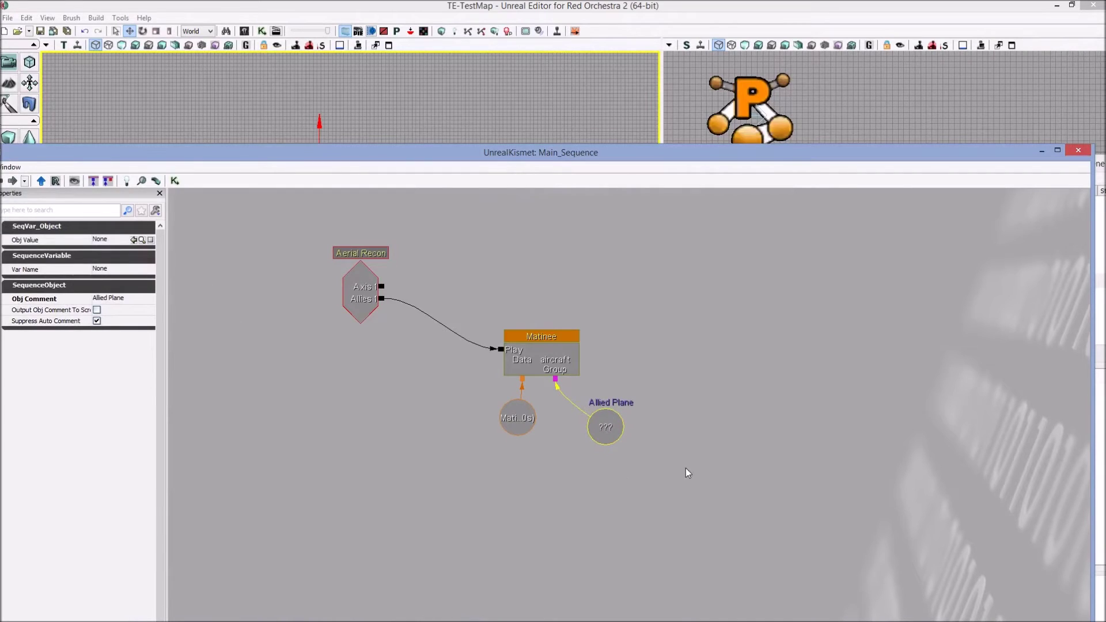
{"action": "key", "text": "Delete"}
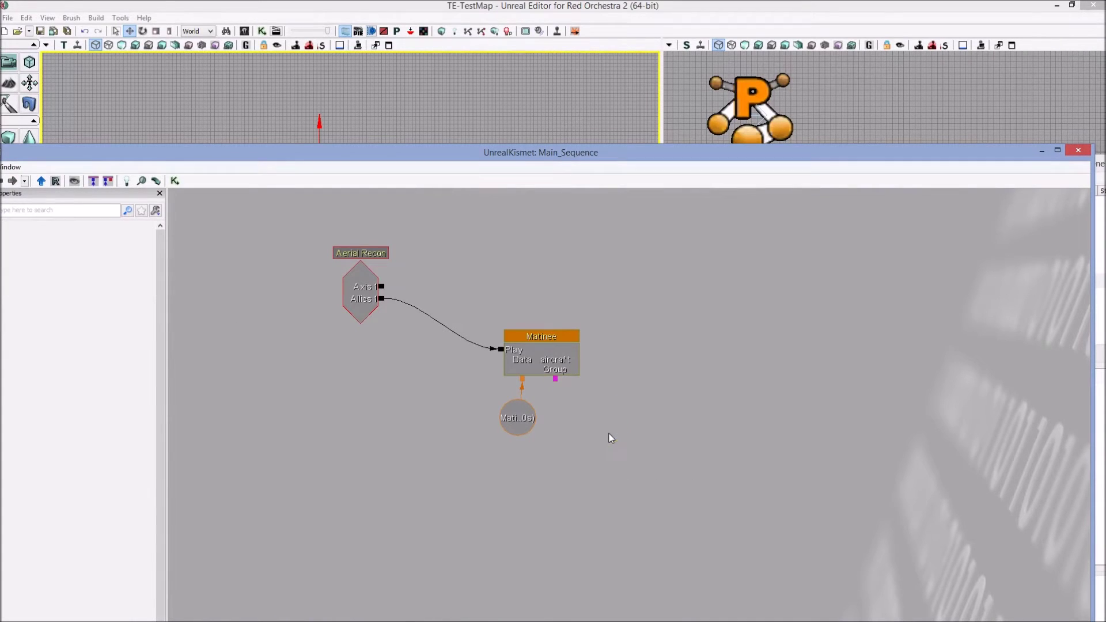
- Create a new object variable using InterpActor_1 and link it to the Matinee's aircraftGroup connector
{"action": "right_click", "coordinate": [609, 421]}
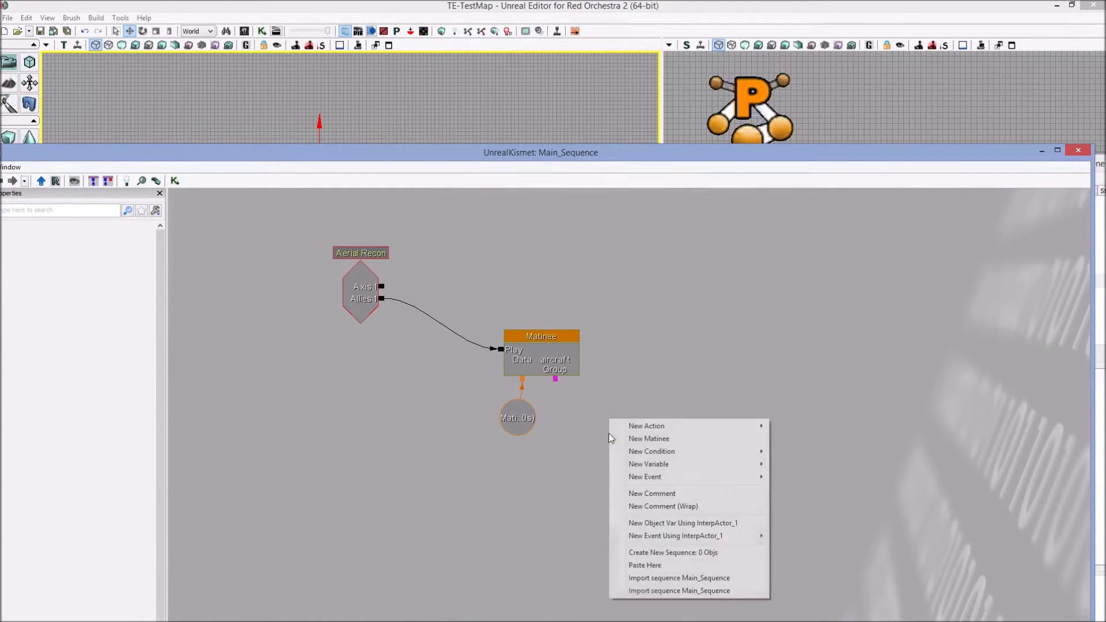
{"action": "left_click", "coordinate": [674, 523]}
{"action": "left_click_drag", "start_coordinate": [555, 380], "coordinate": [626, 455]}
{"action": "left_click", "coordinate": [627, 456]}
- Open the Allies Matinee, arrange the windows to expose the top viewport, and play and stop the aircraft movement
{"action": "left_click_drag", "start_coordinate": [339, 164], "coordinate": [348, 220]}
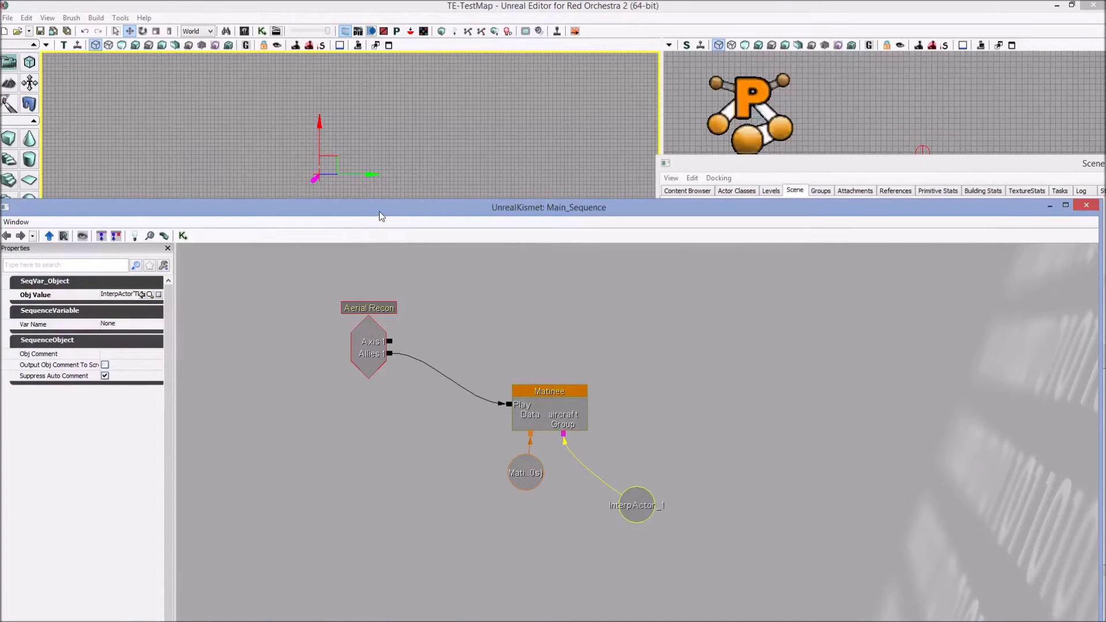
{"action": "left_click_drag", "start_coordinate": [421, 215], "coordinate": [418, 390]}
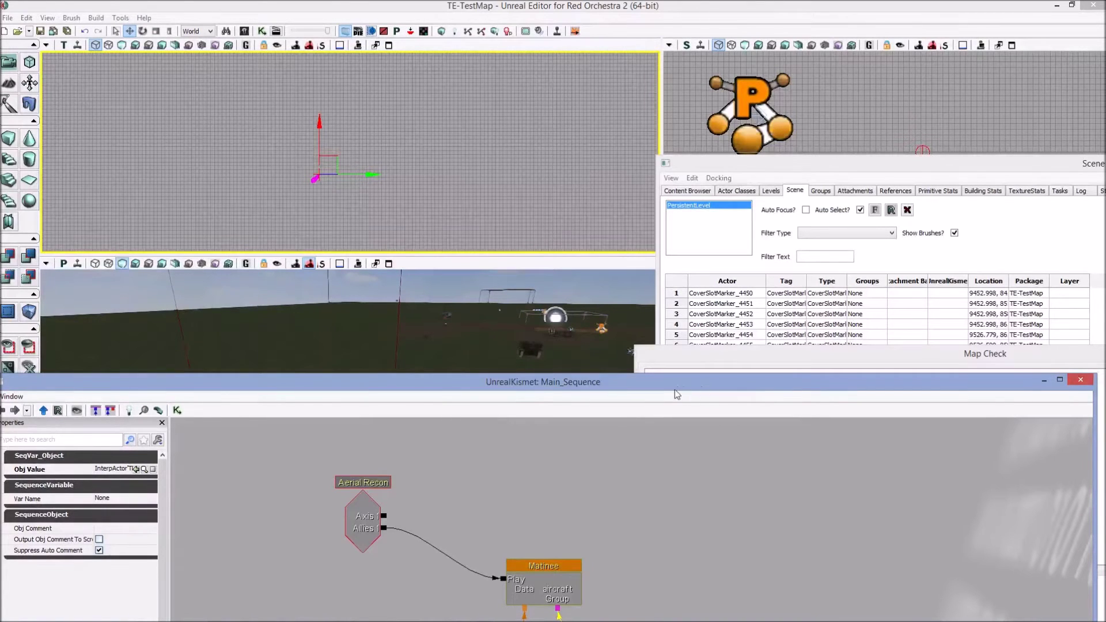
{"action": "left_click_drag", "start_coordinate": [628, 390], "coordinate": [655, 291]}
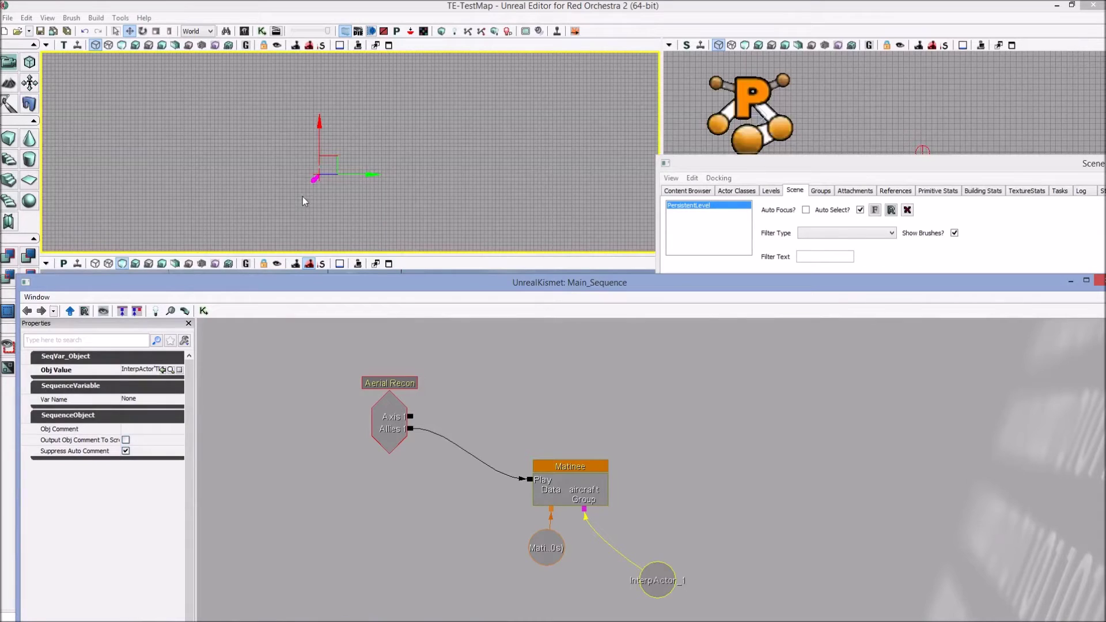
{"action": "double_click", "coordinate": [579, 489]}
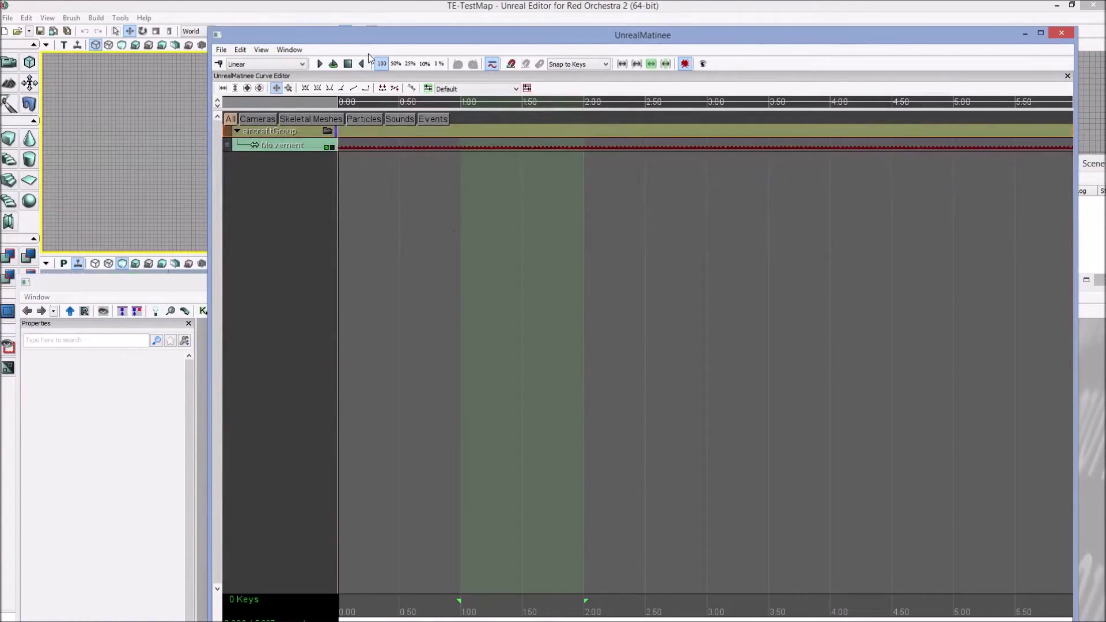
{"action": "left_click_drag", "start_coordinate": [399, 35], "coordinate": [542, 75]}
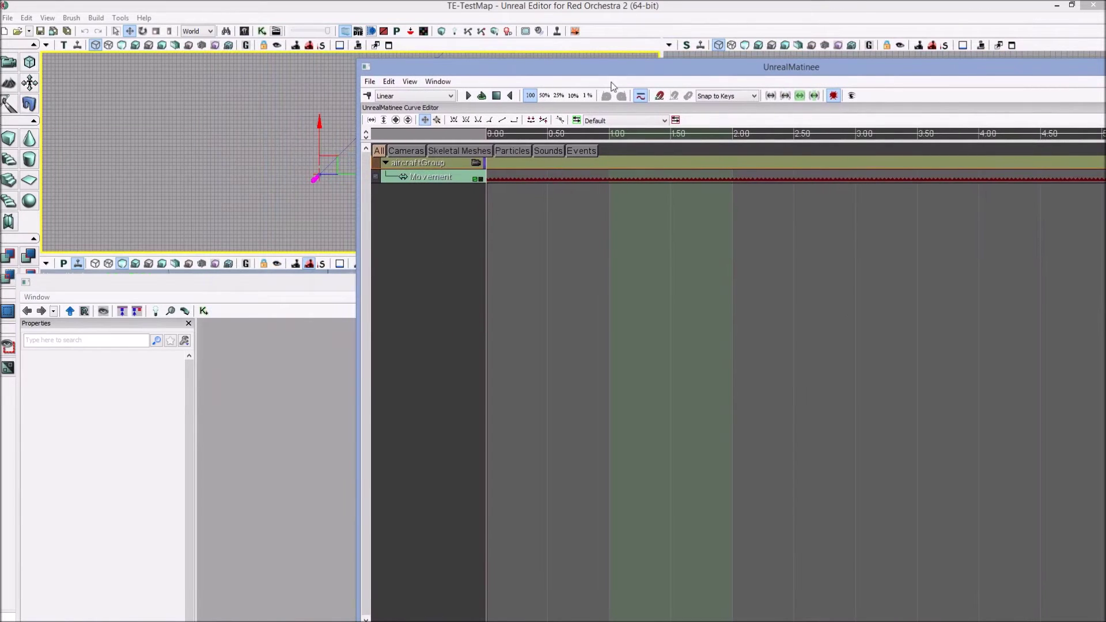
{"action": "left_click", "coordinate": [467, 96]}
{"action": "left_click_drag", "start_coordinate": [253, 198], "coordinate": [116, 208]}
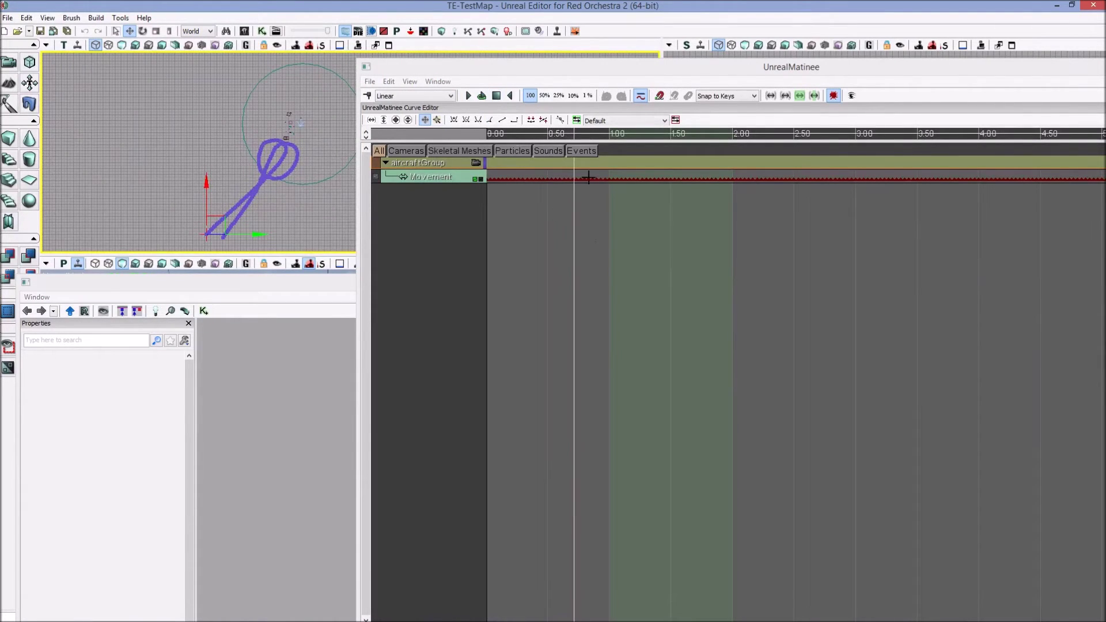
{"action": "left_click", "coordinate": [497, 97]}
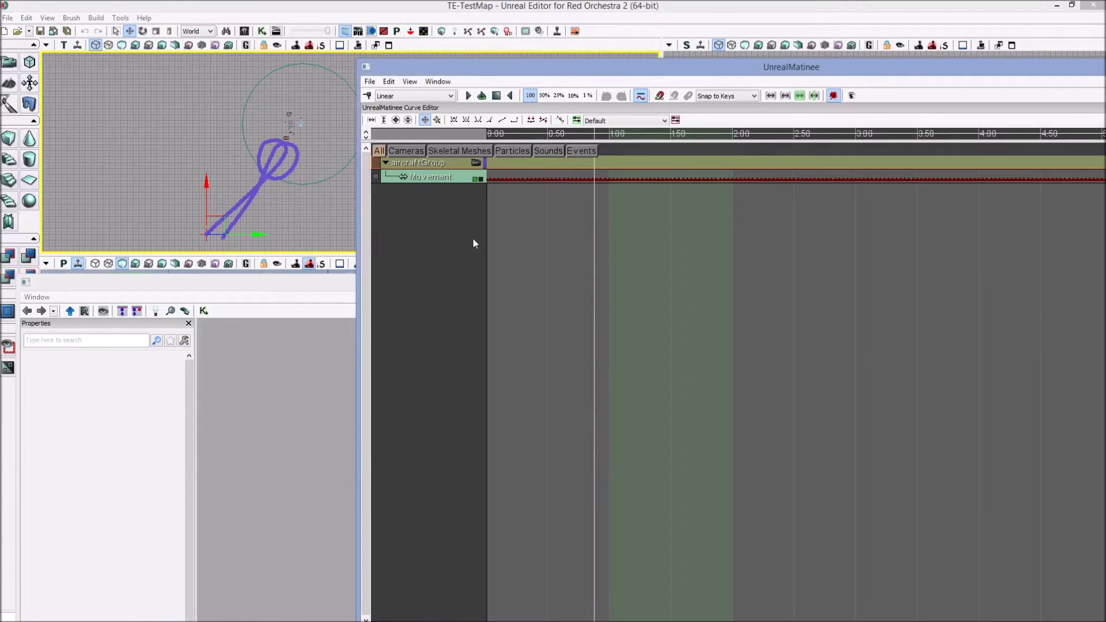
- Shift the Matinee window aside and close it to return to the Kismet sequence
{"action": "left_click_drag", "start_coordinate": [671, 71], "coordinate": [552, 85]}
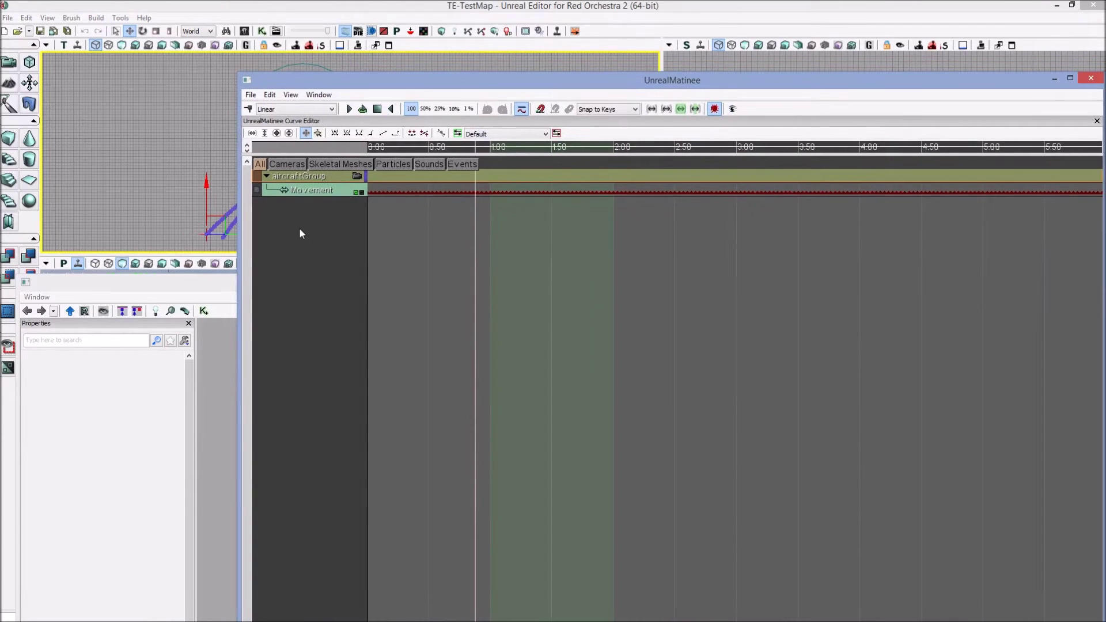
{"action": "left_click_drag", "start_coordinate": [751, 85], "coordinate": [643, 93]}
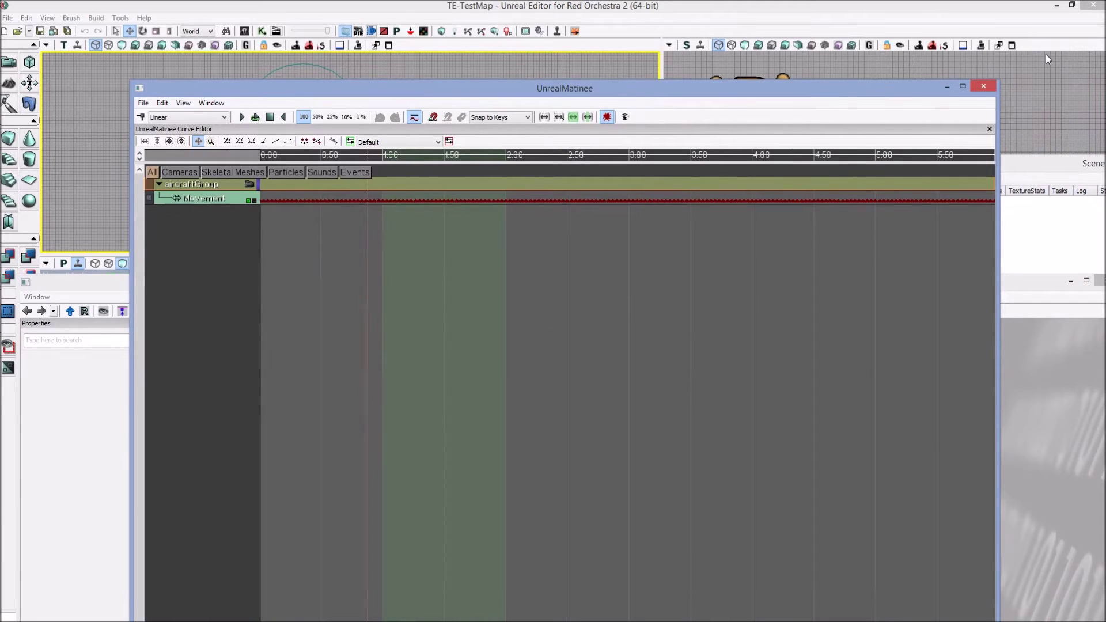
{"action": "left_click", "coordinate": [982, 86]}
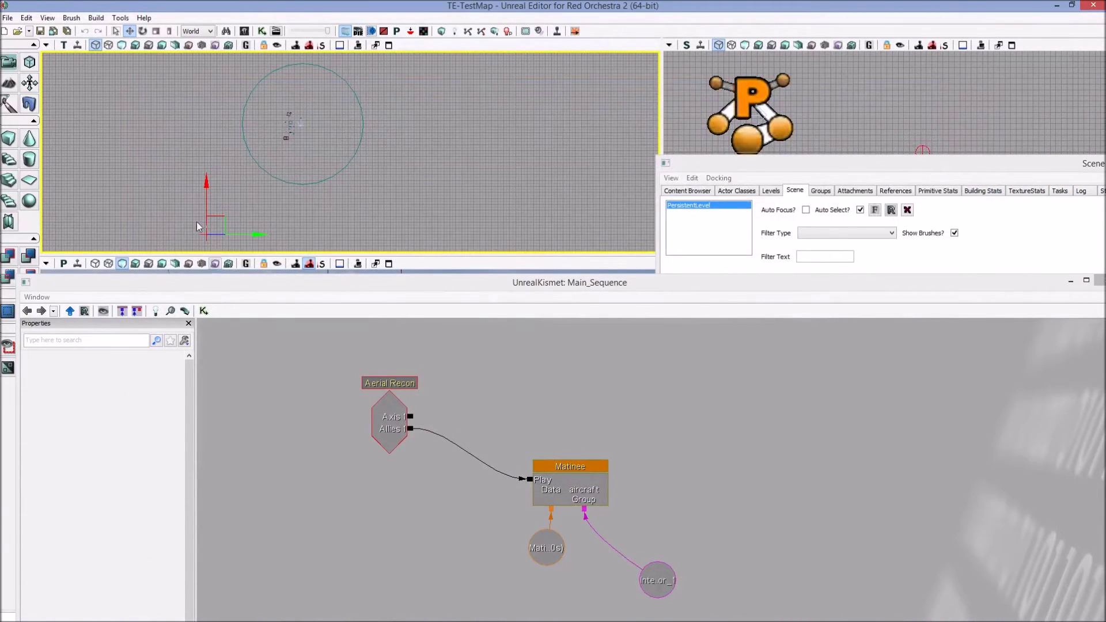
- Find the recon settings in the world properties, set the Allies Aerial Recon Interval to 180, and close the properties
{"action": "left_click", "coordinate": [46, 18]}
{"action": "left_click", "coordinate": [86, 75]}
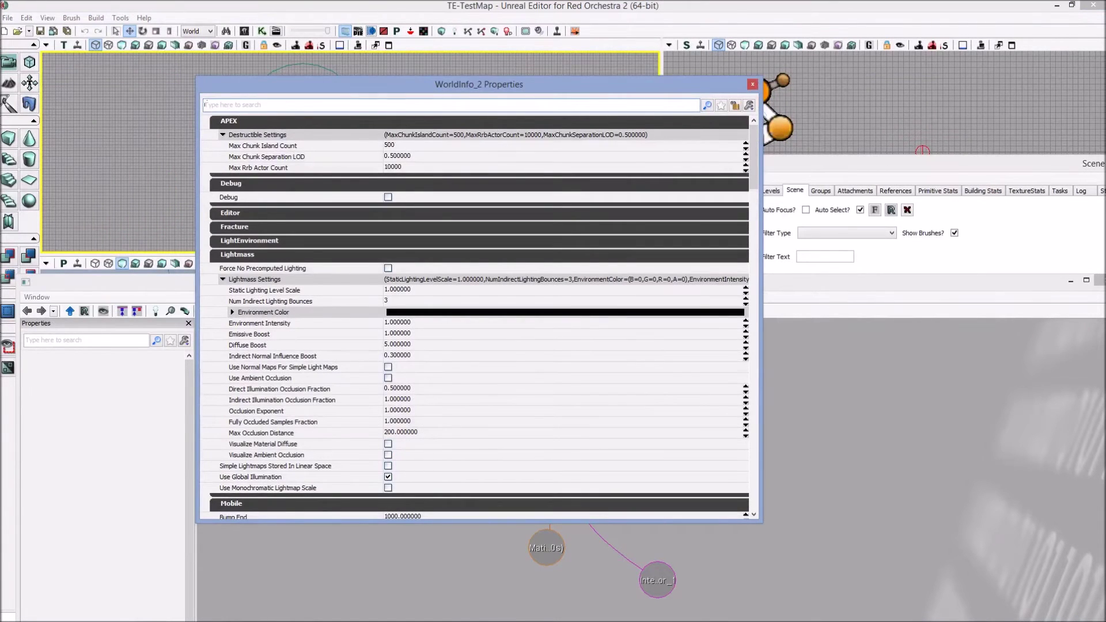
{"action": "left_click", "coordinate": [205, 105]}
{"action": "type", "text": "recon"}
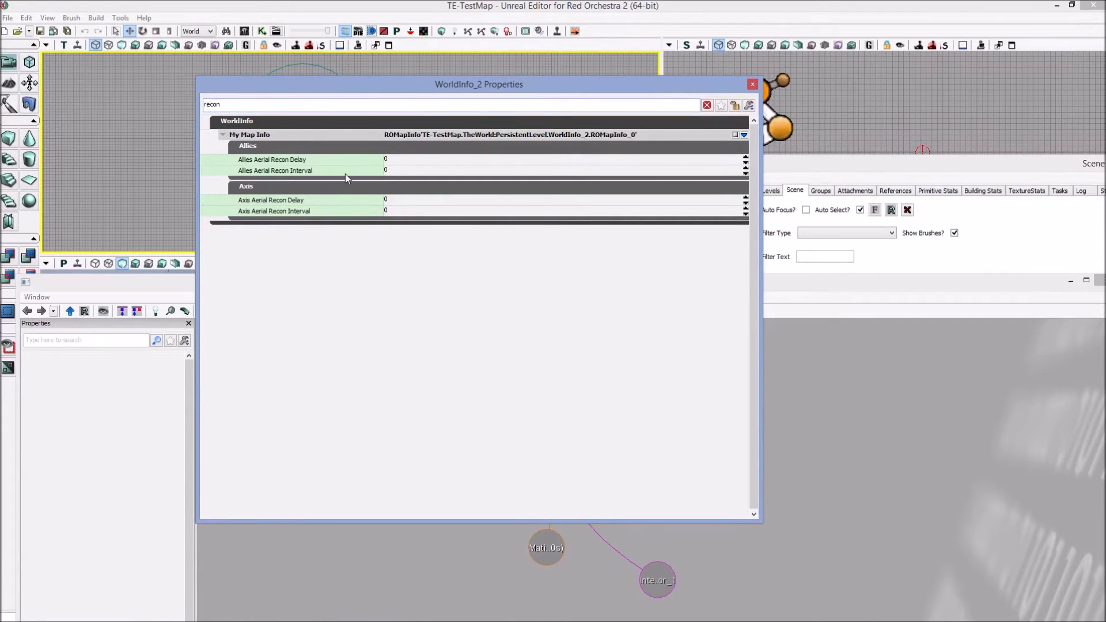
{"action": "left_click", "coordinate": [389, 172]}
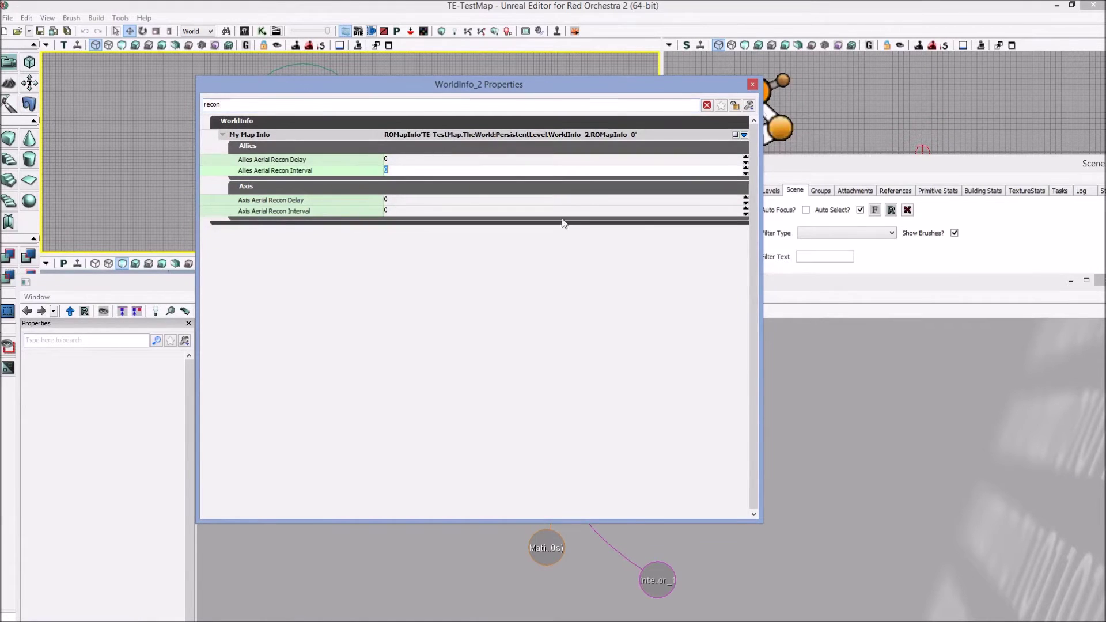
{"action": "type", "text": "18"}
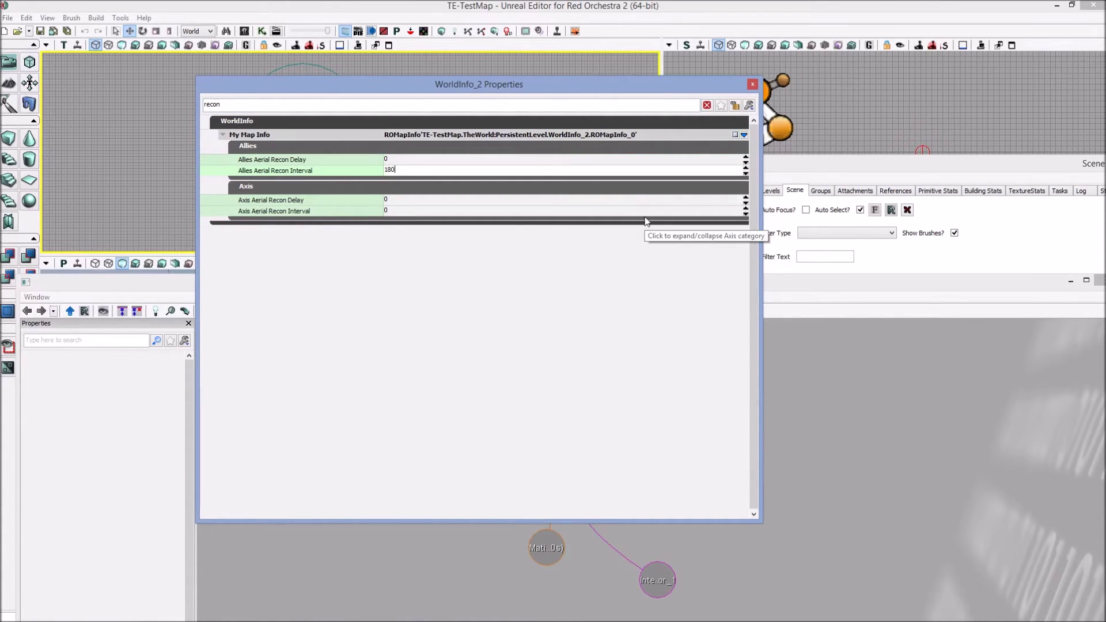
{"action": "key", "text": "Tab"}
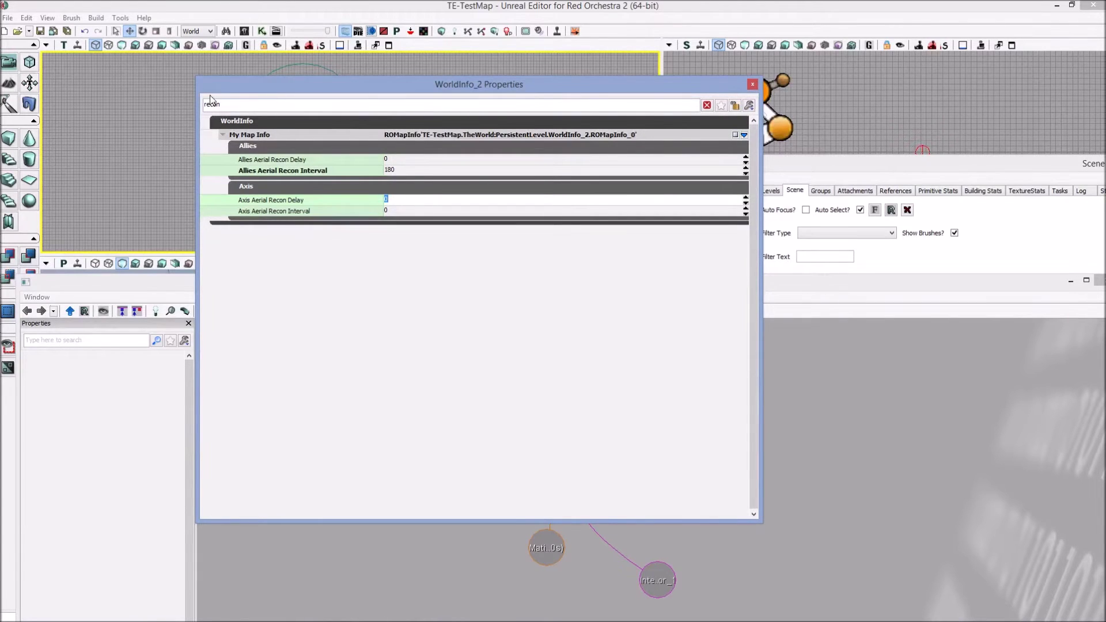
{"action": "left_click", "coordinate": [752, 84]}
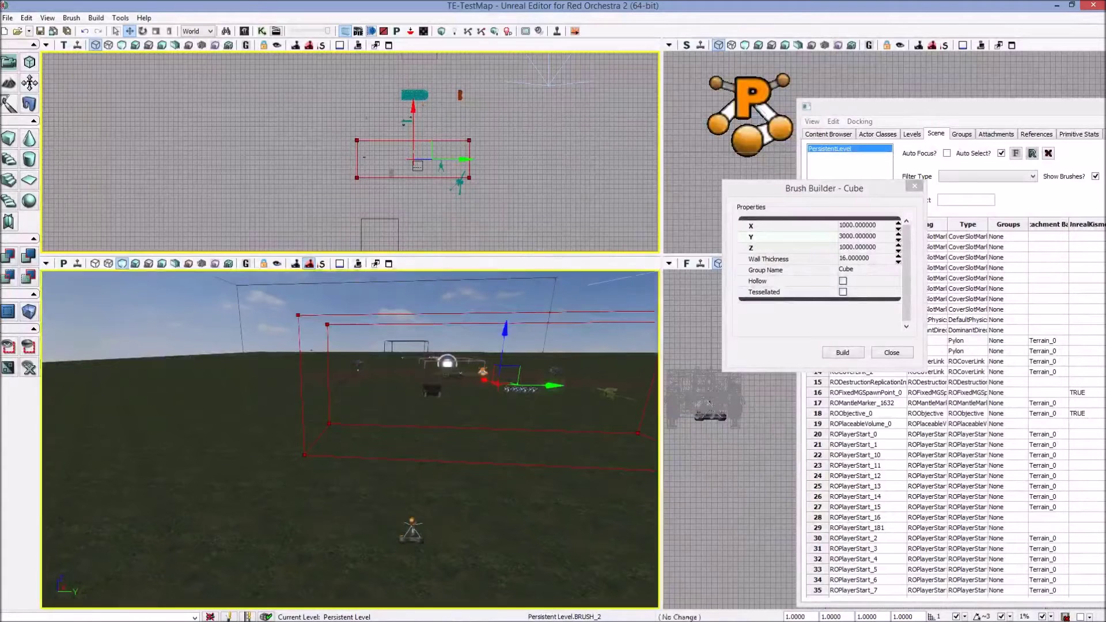
- Nudge the cube builder brush slightly along the red axis in the top viewport so it surrounds the player spawn area
{"action": "right_click_drag", "start_coordinate": [350, 439], "coordinate": [315, 465]}
{"action": "key", "text": "w"}
{"action": "key", "text": "s"}
{"action": "key", "text": "d"}
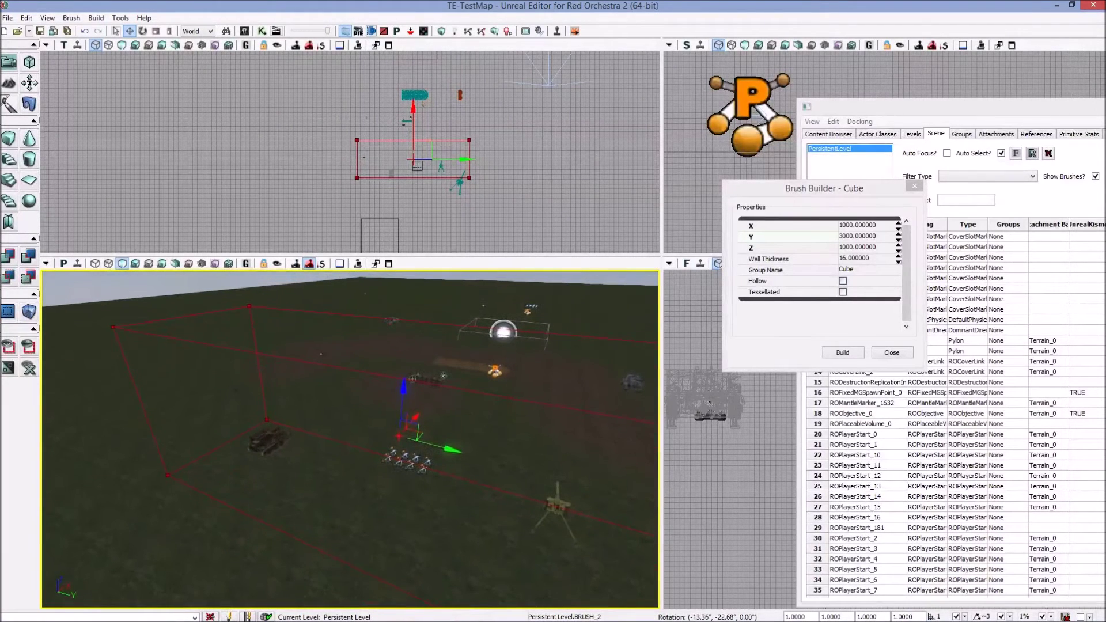
{"action": "right_click_drag", "start_coordinate": [183, 454], "coordinate": [183, 458]}
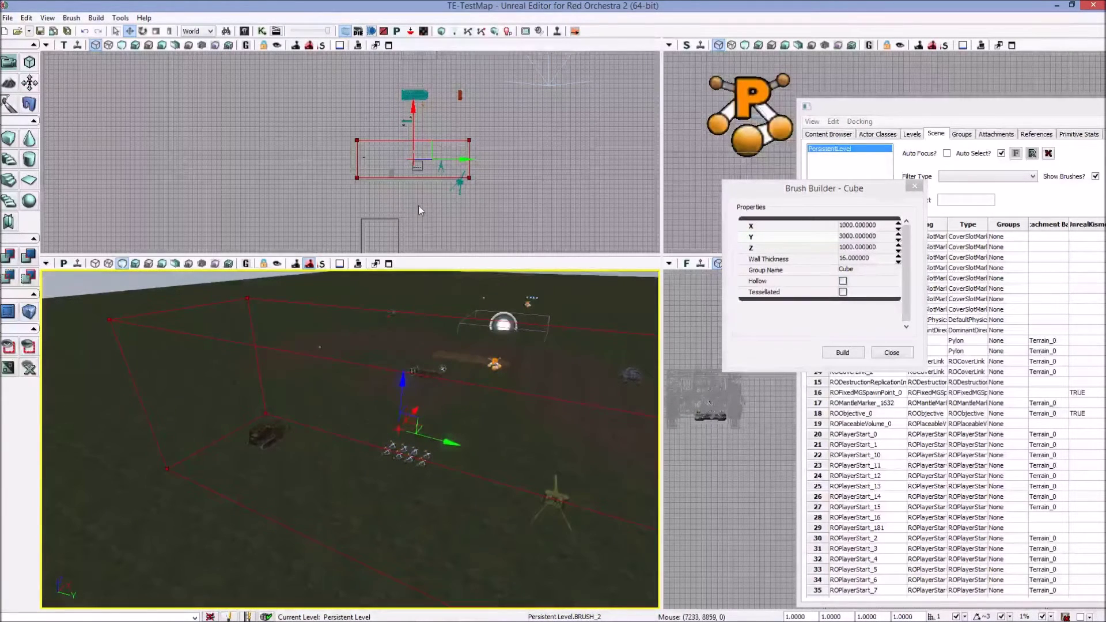
{"action": "left_click_drag", "start_coordinate": [414, 118], "coordinate": [413, 116]}
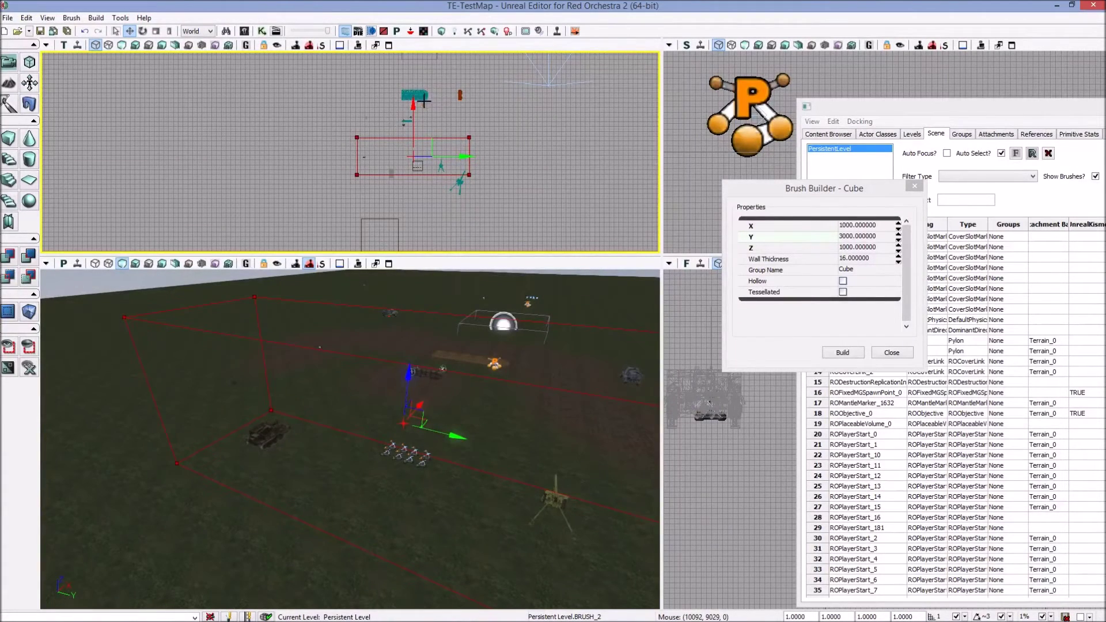
{"action": "left_click_drag", "start_coordinate": [379, 132], "coordinate": [306, 136]}
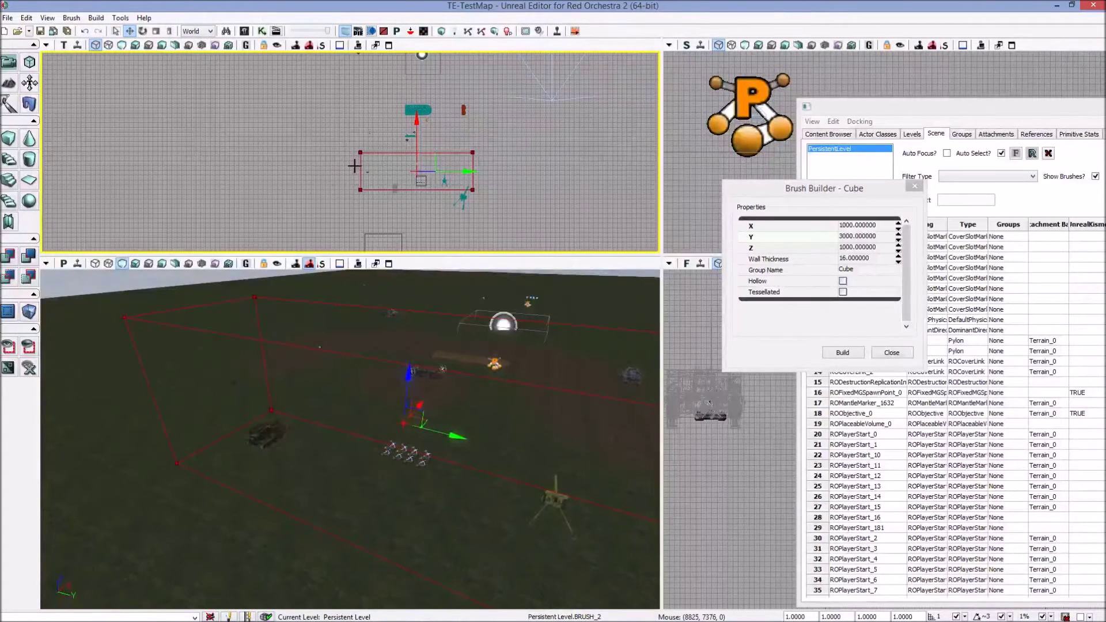
- Add an ROVolumeSpawnProtection volume from the builder brush, and select it in the scene list filtered by that type
{"action": "right_click", "coordinate": [29, 312]}
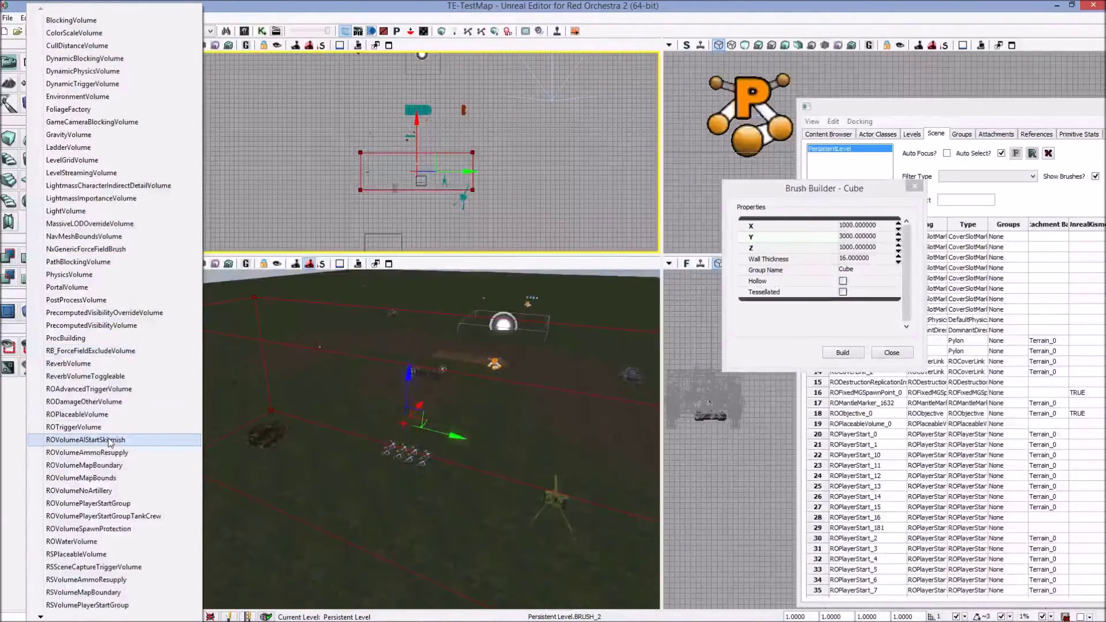
{"action": "left_click", "coordinate": [118, 530]}
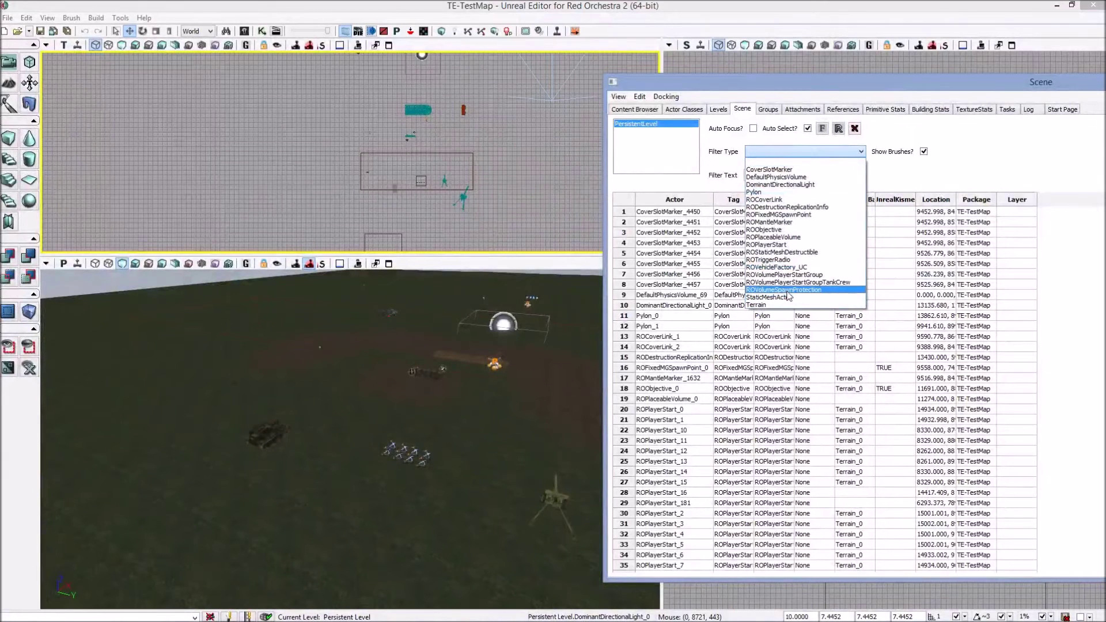
{"action": "left_click", "coordinate": [789, 290]}
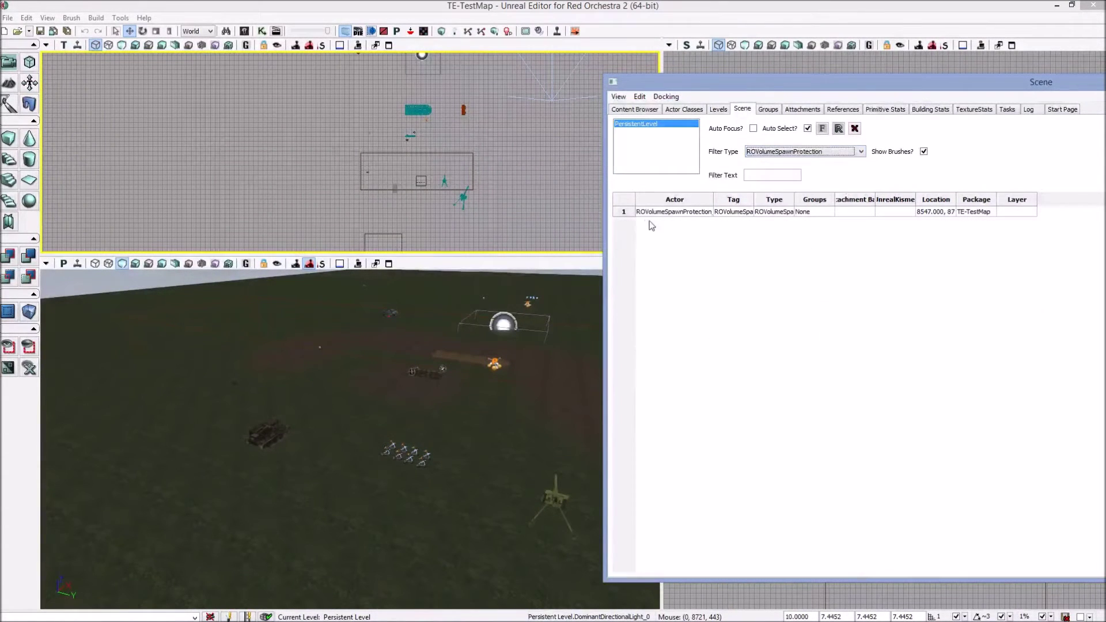
{"action": "left_click", "coordinate": [664, 210]}
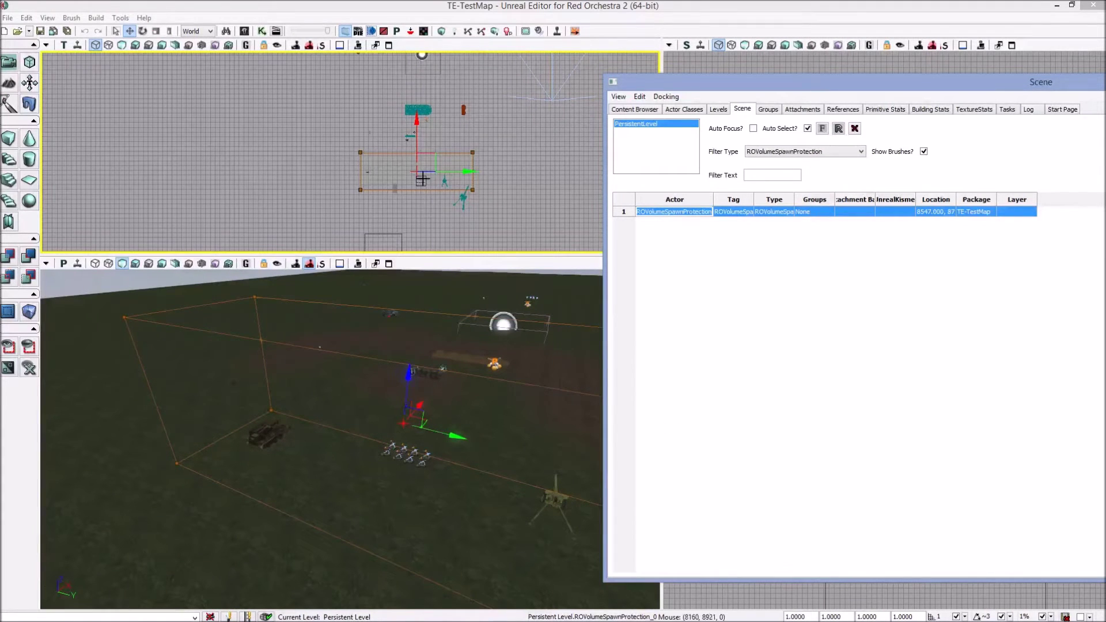
- Open the properties of the player start group volume around the eight player starts and filter them for "spaw"
{"action": "scroll", "coordinate": [406, 183], "scroll_direction": "up", "scroll_amount": 5}
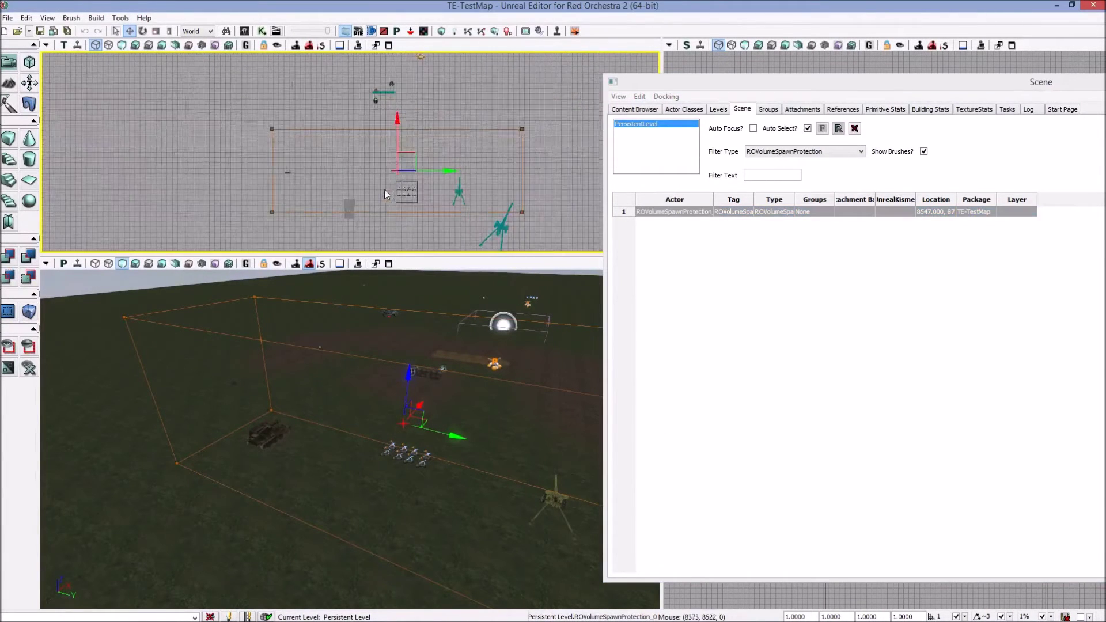
{"action": "left_click", "coordinate": [398, 189]}
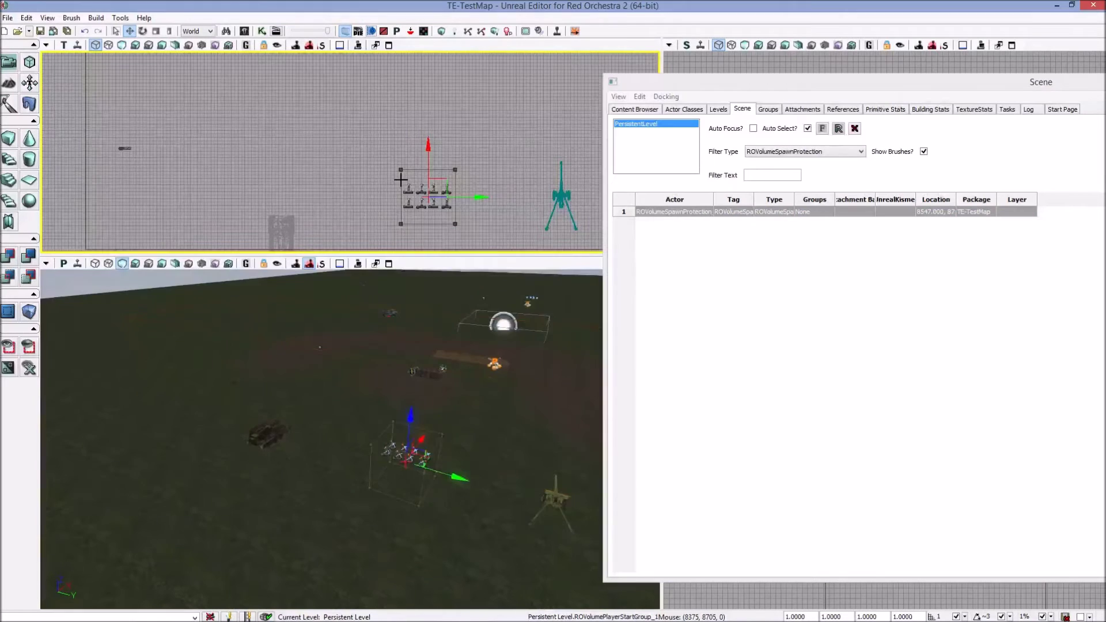
{"action": "double_click", "coordinate": [401, 186]}
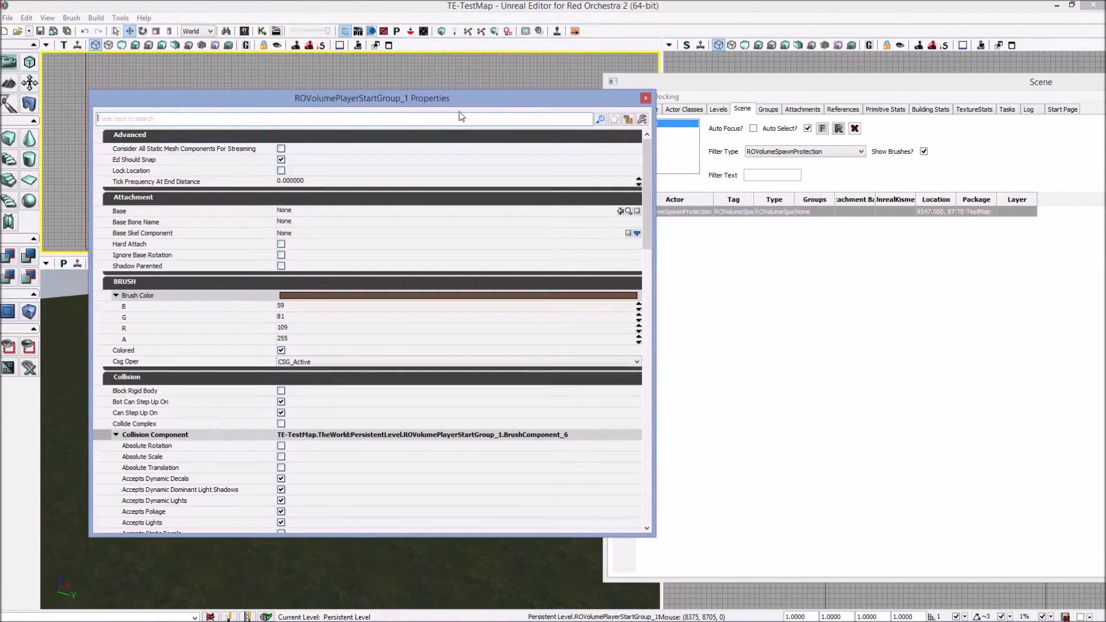
{"action": "type", "text": "sap"}
{"action": "key", "text": "BackSpace"}
{"action": "key", "text": "BackSpace"}
{"action": "type", "text": "paw"}
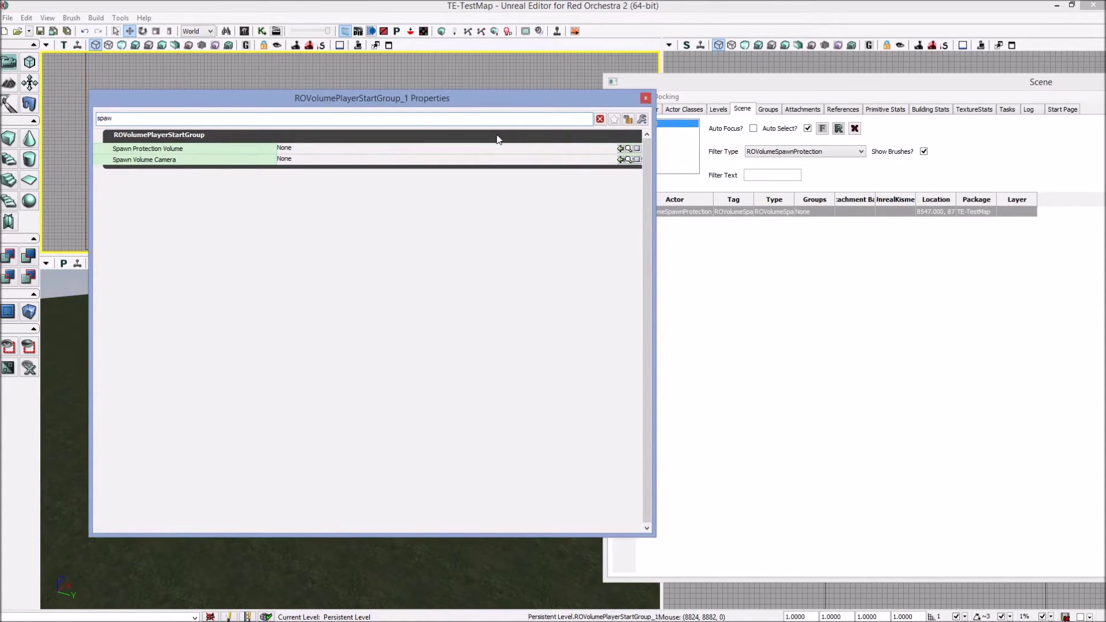
- Assign the selected ROVolumeSpawnProtection actor as the start group's Spawn Protection Volume and close the properties
{"action": "left_click", "coordinate": [774, 212]}
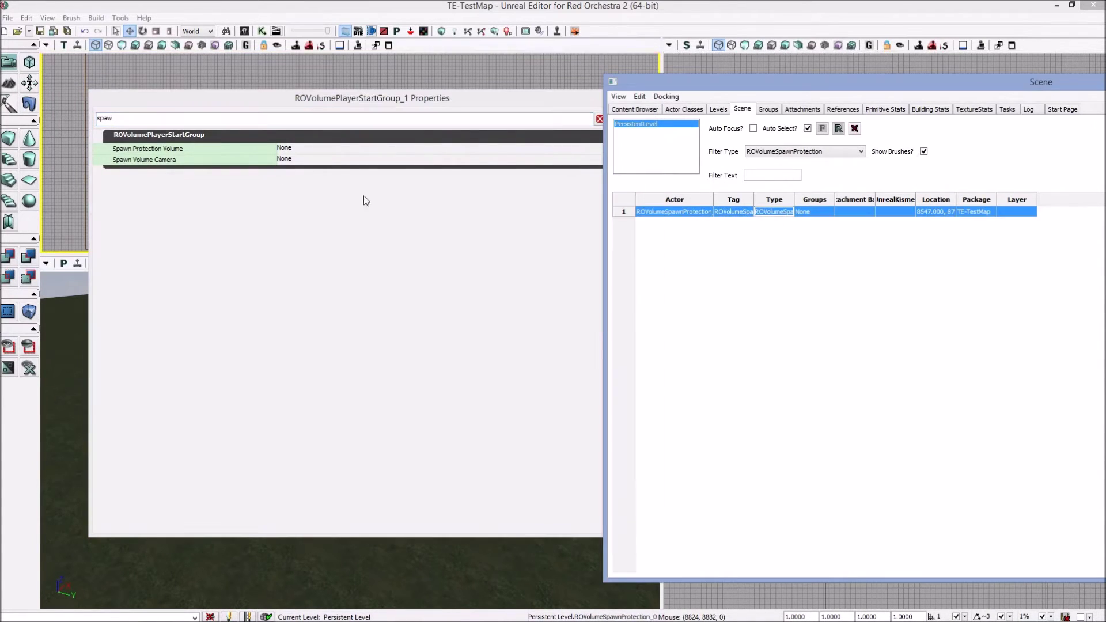
{"action": "left_click", "coordinate": [586, 152]}
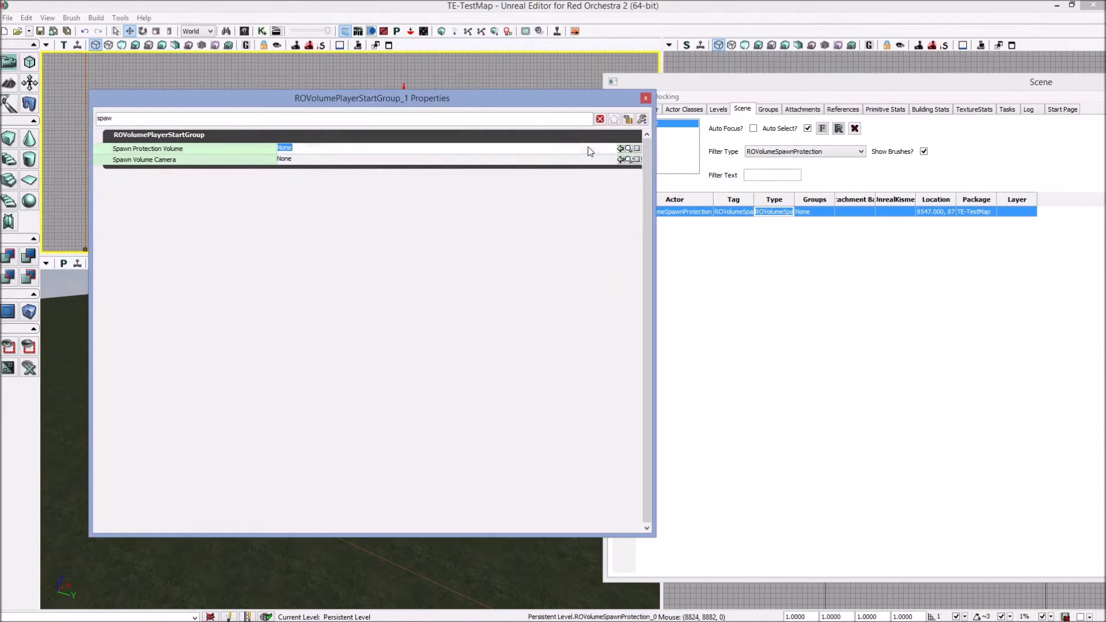
{"action": "left_click", "coordinate": [620, 148]}
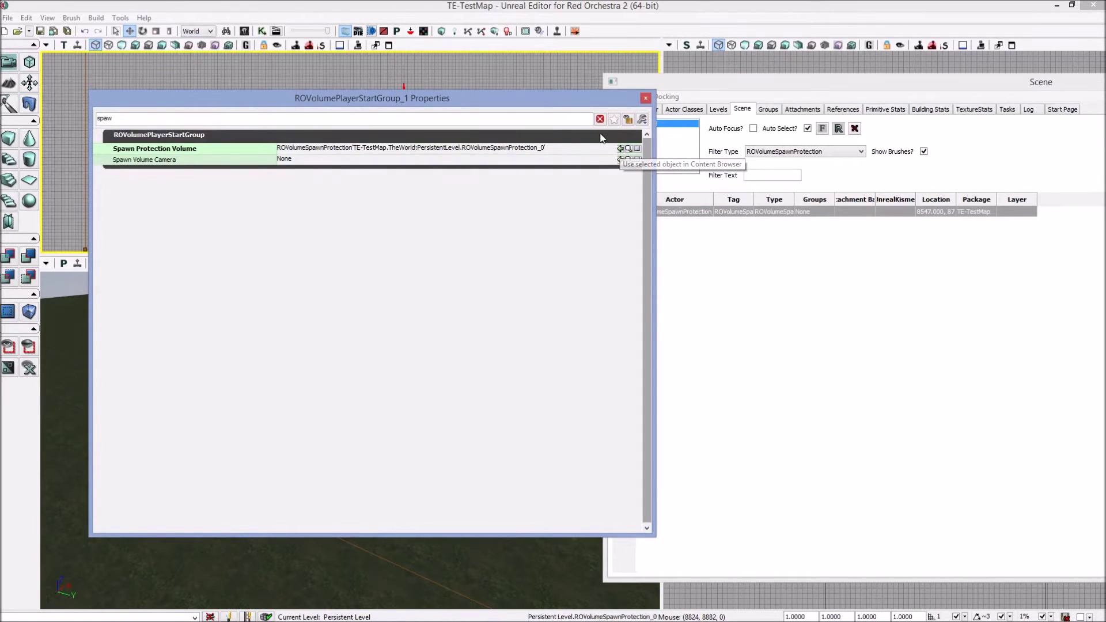
{"action": "left_click", "coordinate": [646, 99]}
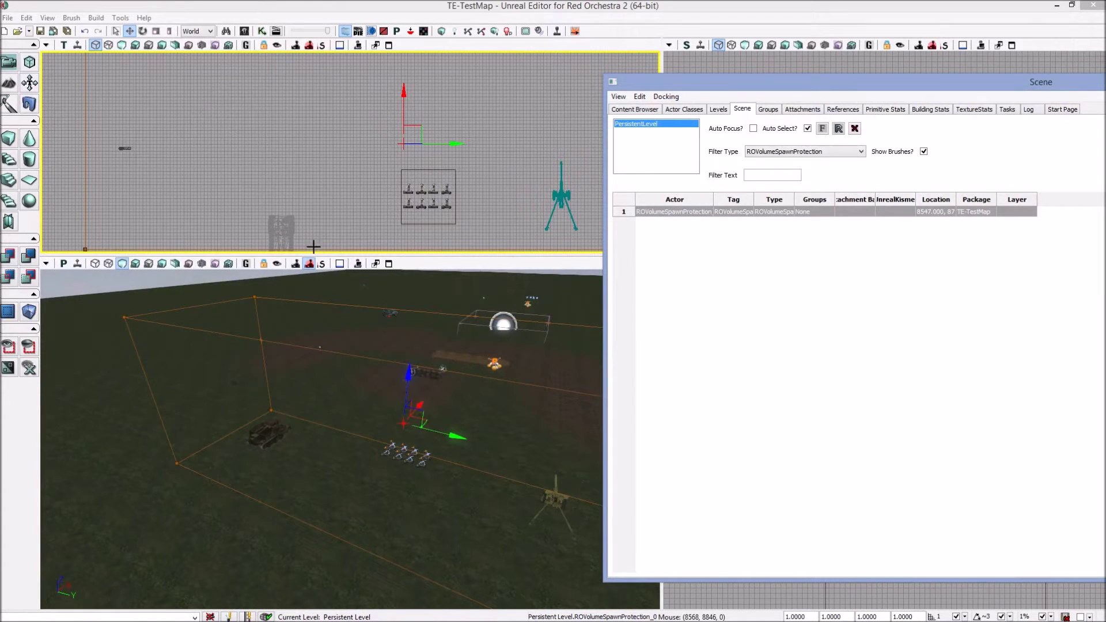
- Reopen the player start group's properties and filter them for "arty" to find the No Arty Volume List
{"action": "right_click_drag", "start_coordinate": [340, 476], "coordinate": [364, 371]}
{"action": "key", "text": "F4"}
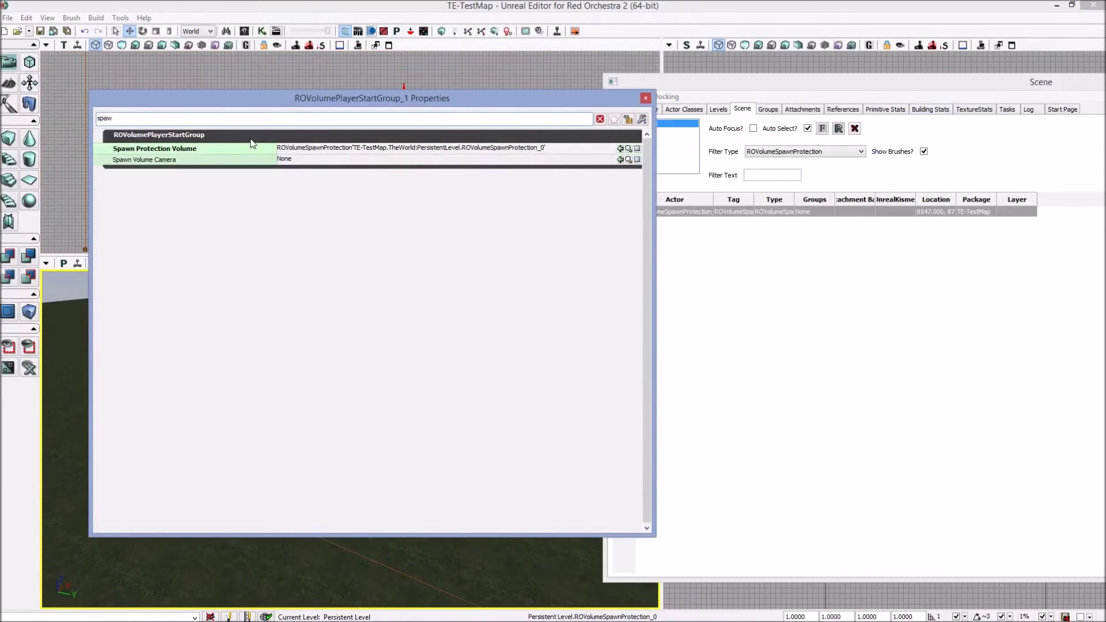
{"action": "left_click_drag", "start_coordinate": [133, 117], "coordinate": [27, 122]}
{"action": "type", "text": "no"}
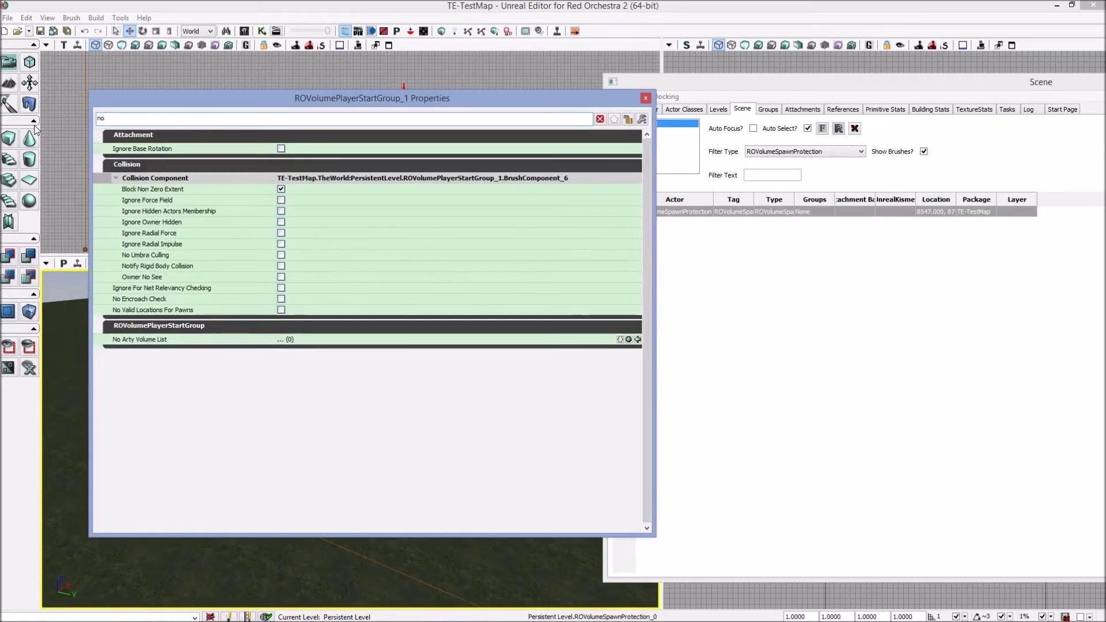
{"action": "key", "text": "BackSpace"}
{"action": "key", "text": "BackSpace"}
{"action": "type", "text": "arty"}
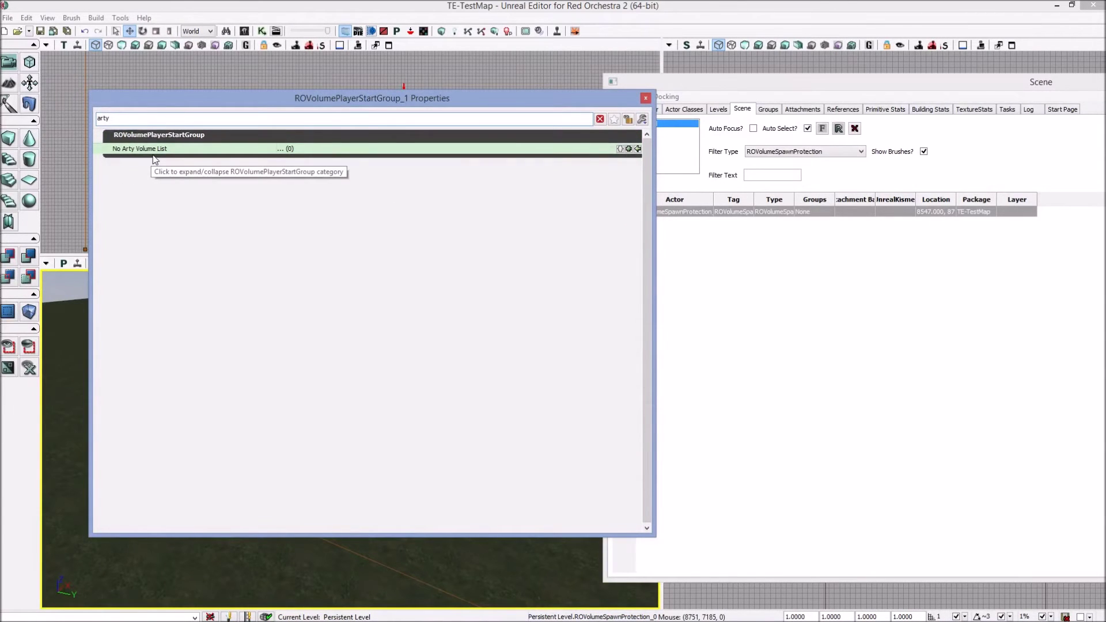
- Move the properties window clear of the viewports and examine the area around the player start group and its spawn protection volume
{"action": "left_click_drag", "start_coordinate": [279, 109], "coordinate": [500, 337]}
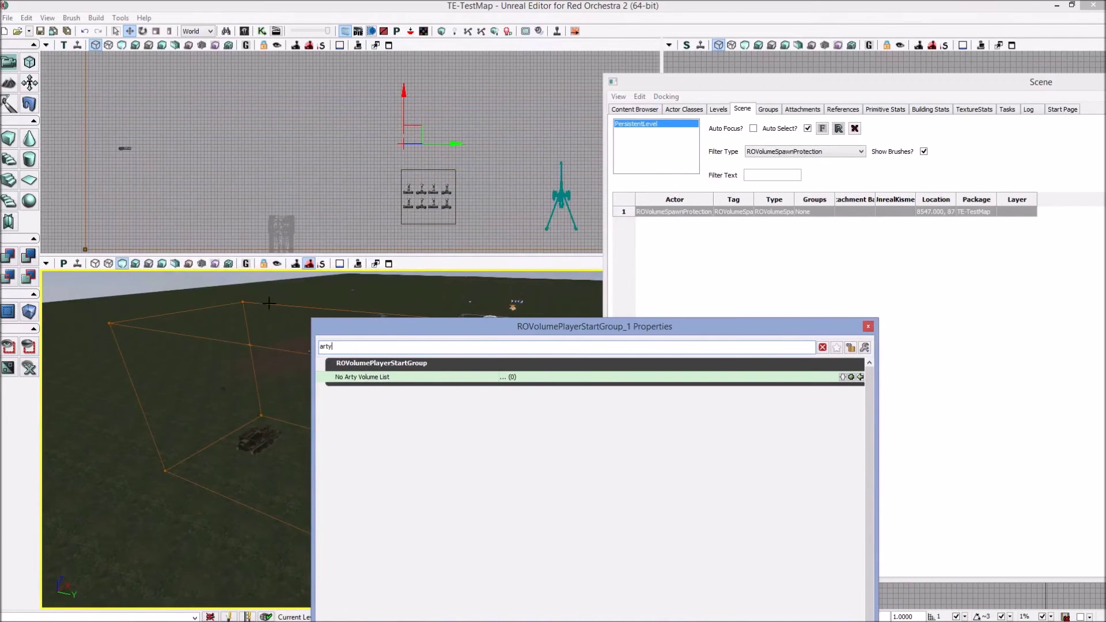
{"action": "left_click_drag", "start_coordinate": [313, 192], "coordinate": [316, 125]}
{"action": "scroll", "coordinate": [316, 125], "scroll_direction": "down", "scroll_amount": 5}
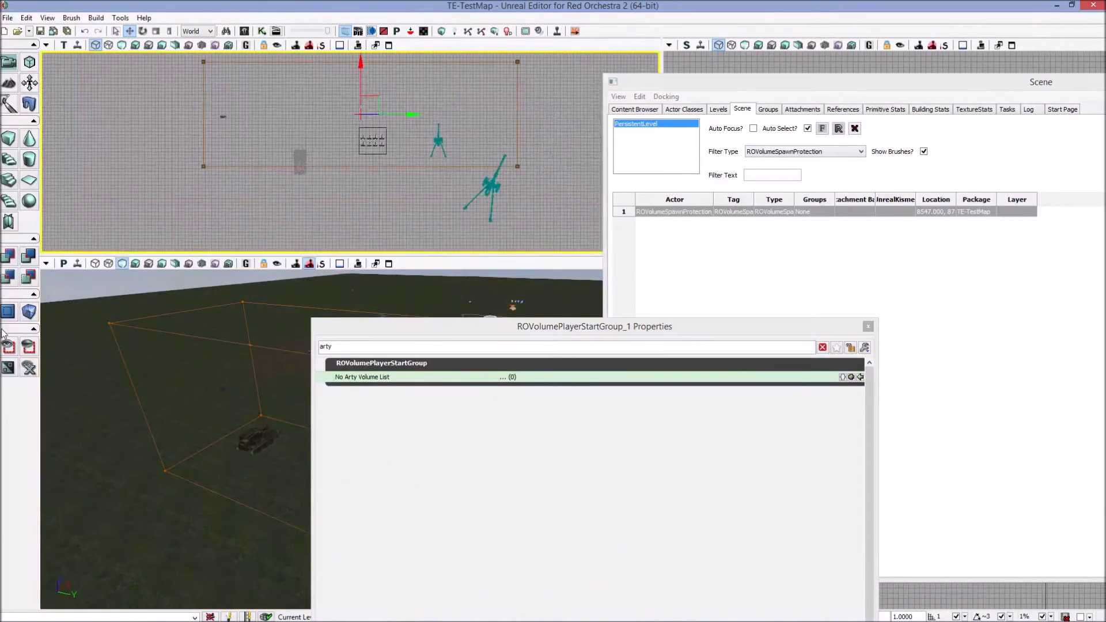
{"action": "scroll", "coordinate": [242, 196], "scroll_direction": "down", "scroll_amount": 5}
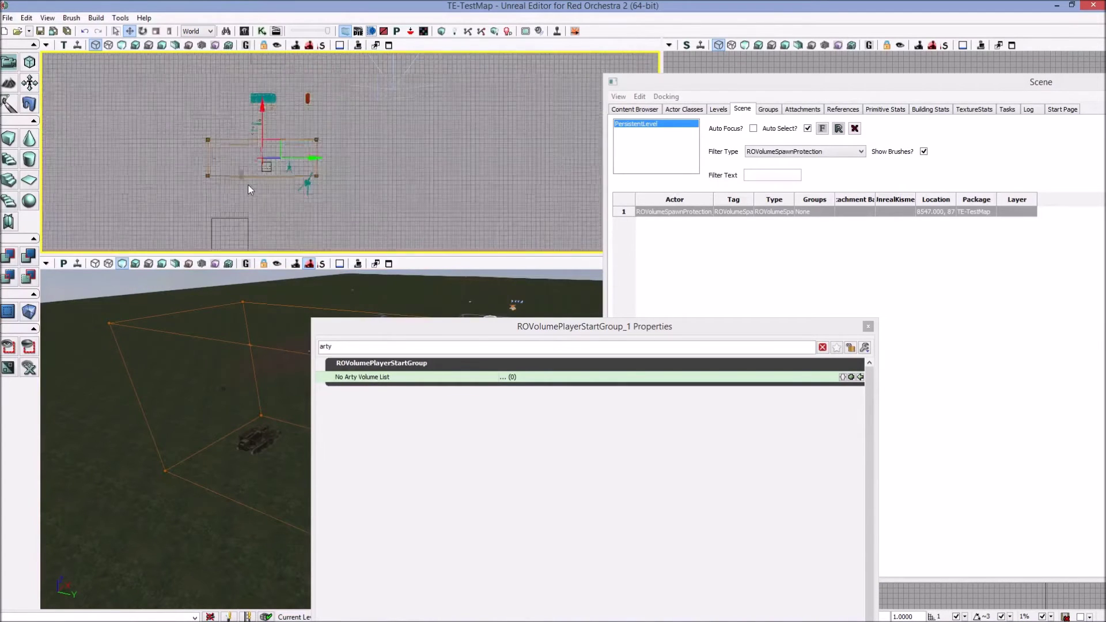
{"action": "scroll", "coordinate": [240, 206], "scroll_direction": "up", "scroll_amount": 2}
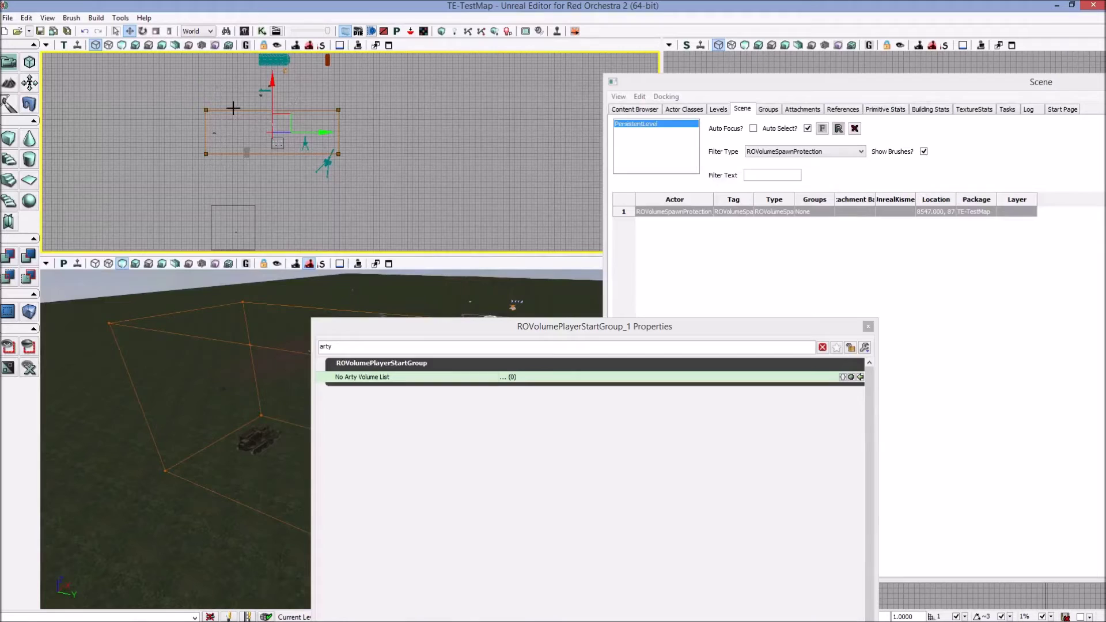
{"action": "scroll", "coordinate": [291, 185], "scroll_direction": "up", "scroll_amount": 4}
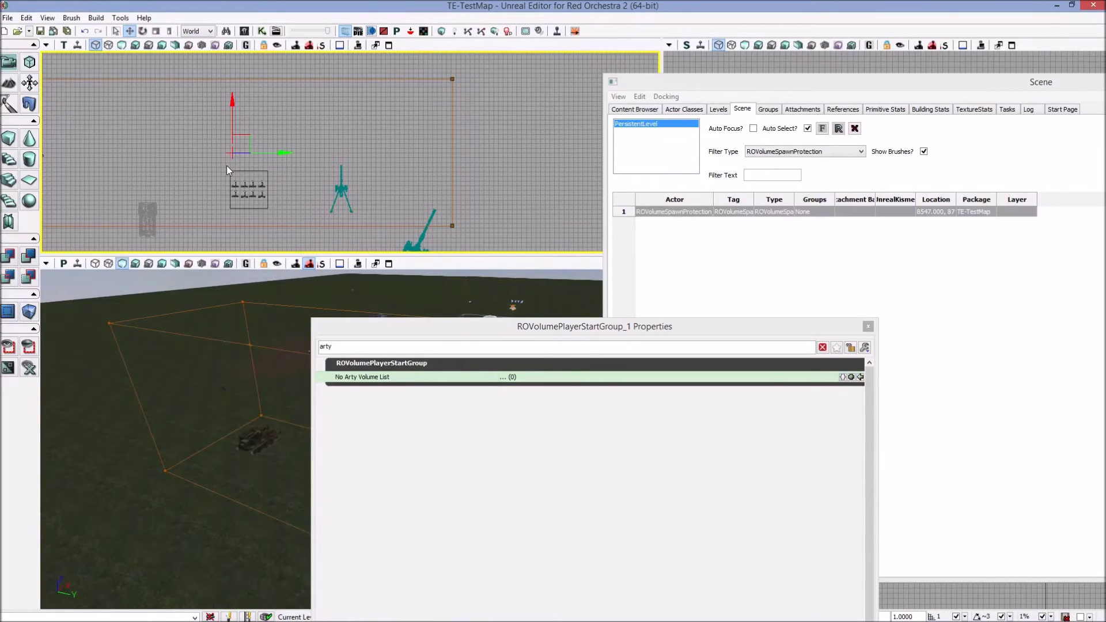
{"action": "left_click_drag", "start_coordinate": [209, 177], "coordinate": [167, 160]}
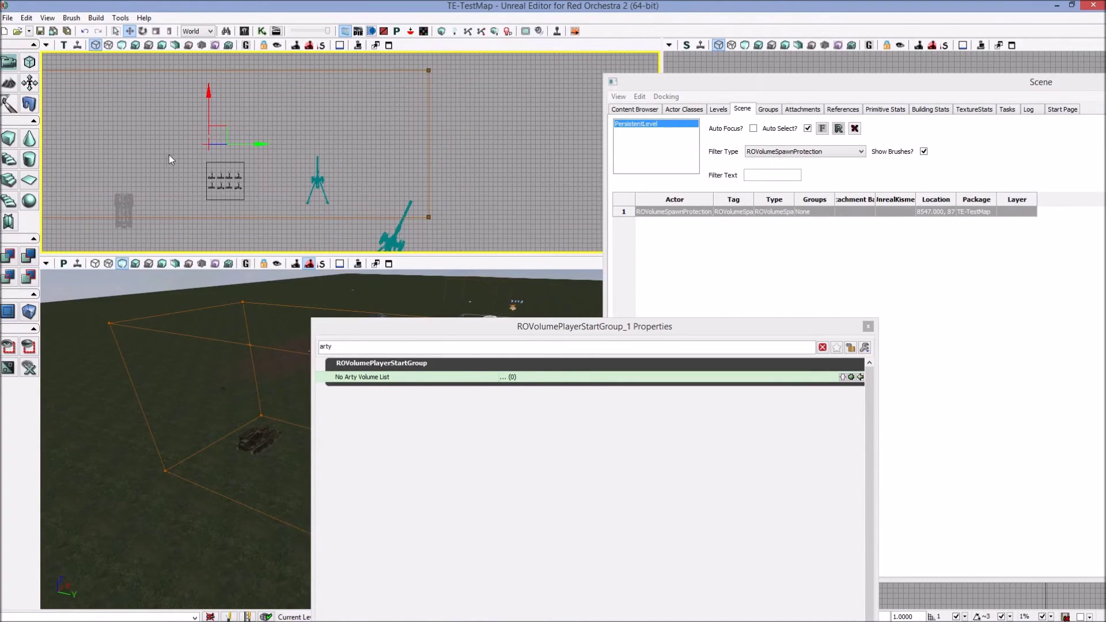
{"action": "left_click_drag", "start_coordinate": [154, 138], "coordinate": [207, 139]}
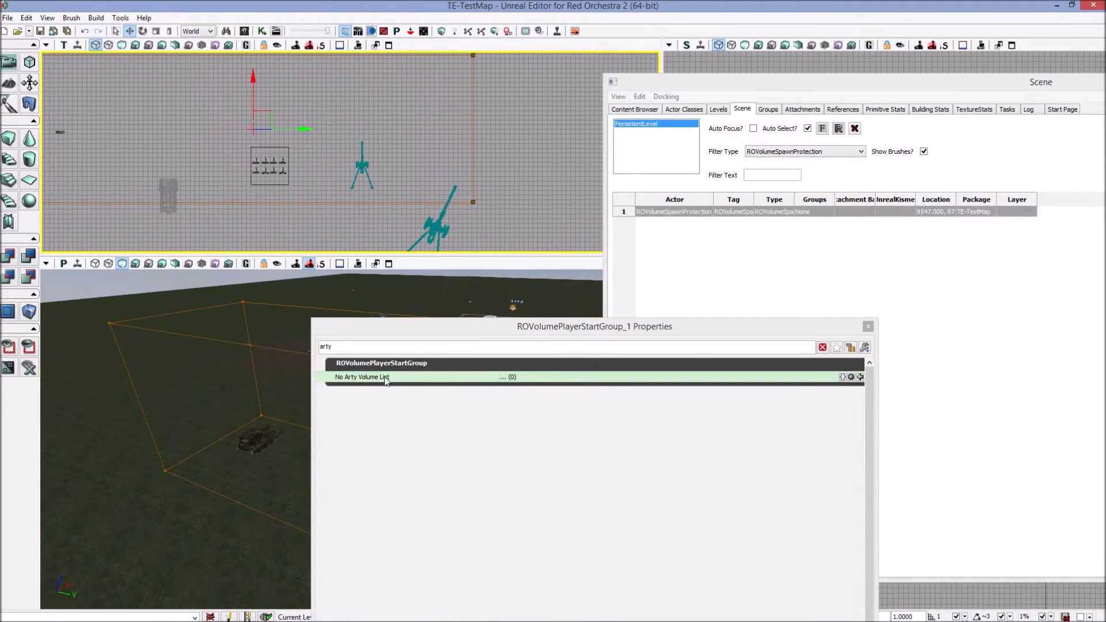
- Close the player start group's properties and display the list of levels
{"action": "left_click", "coordinate": [868, 327]}
{"action": "left_click_drag", "start_coordinate": [332, 240], "coordinate": [355, 203]}
{"action": "scroll", "coordinate": [313, 221], "scroll_direction": "down", "scroll_amount": 3}
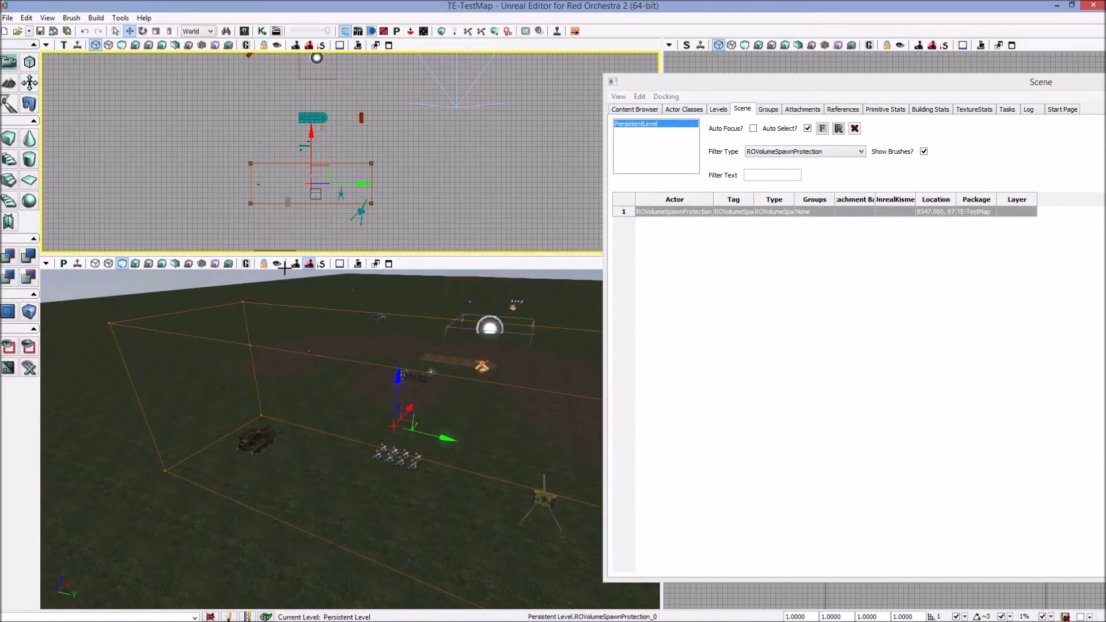
{"action": "left_click", "coordinate": [636, 113]}
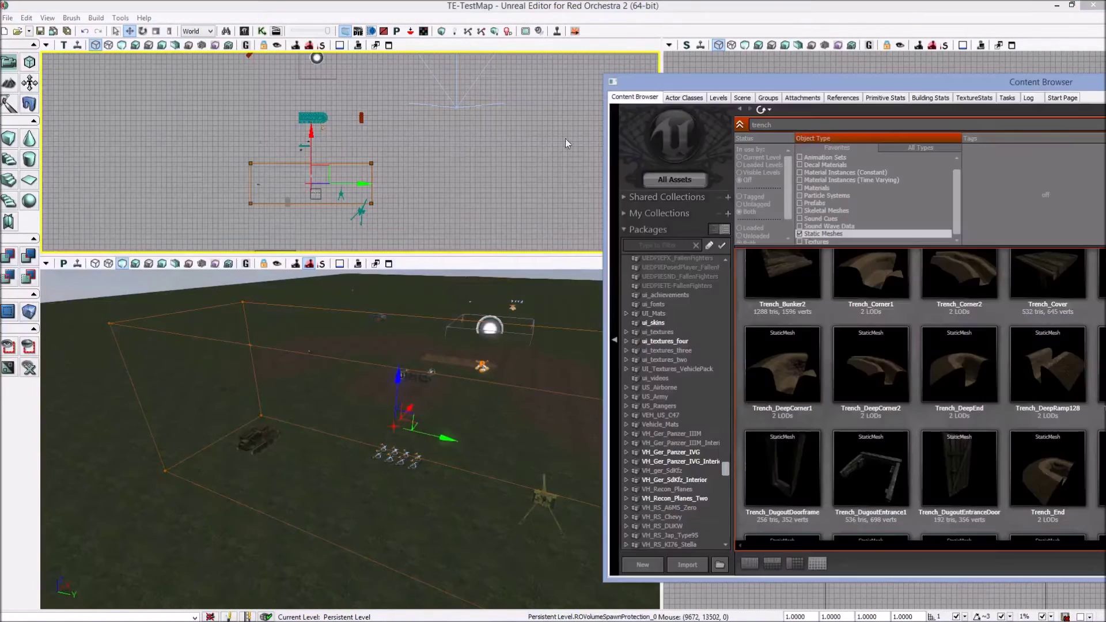
{"action": "left_click", "coordinate": [719, 99]}
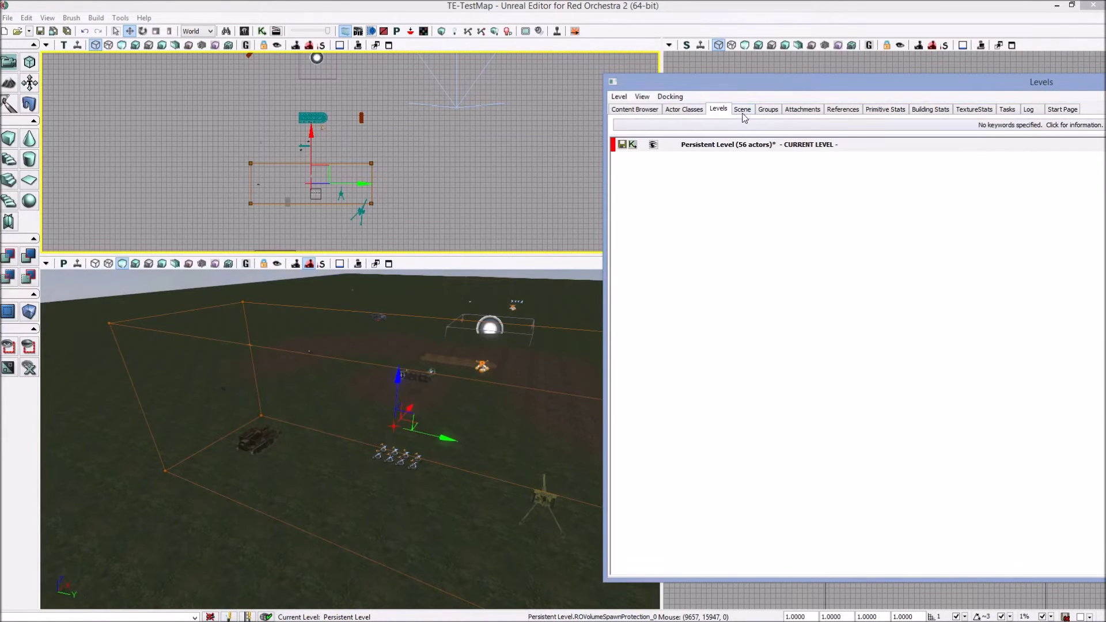
- Select the red builder brush south of the start group and set its cube size to 10000 in X and Y
{"action": "scroll", "coordinate": [473, 99], "scroll_direction": "down", "scroll_amount": 5}
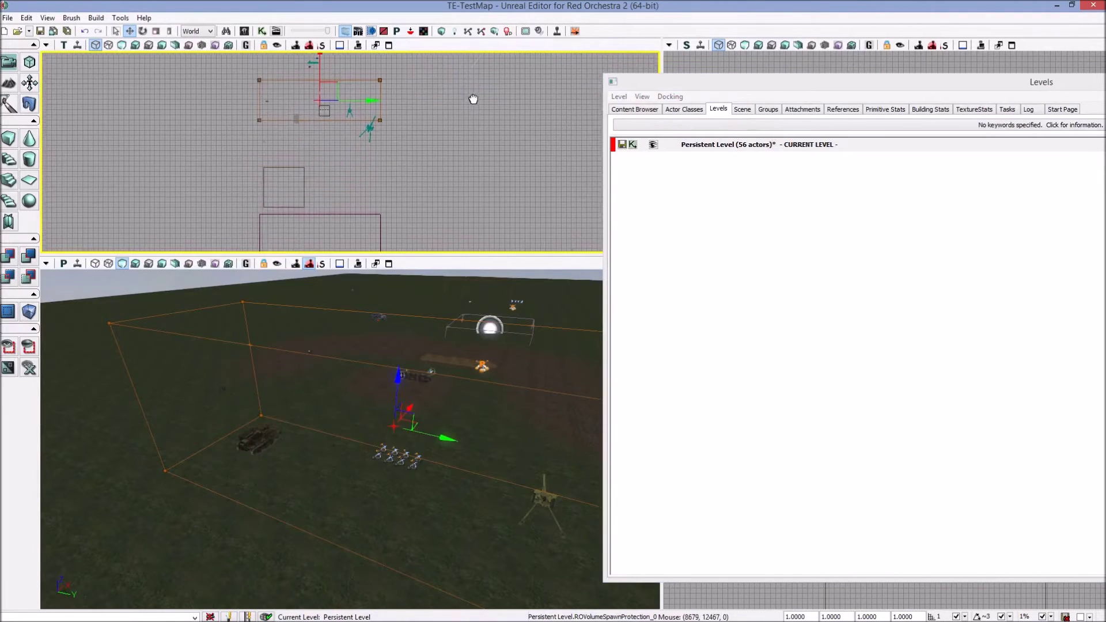
{"action": "right_click_drag", "start_coordinate": [439, 158], "coordinate": [374, 221]}
{"action": "scroll", "coordinate": [380, 198], "scroll_direction": "up", "scroll_amount": 4}
{"action": "left_click", "coordinate": [374, 182]}
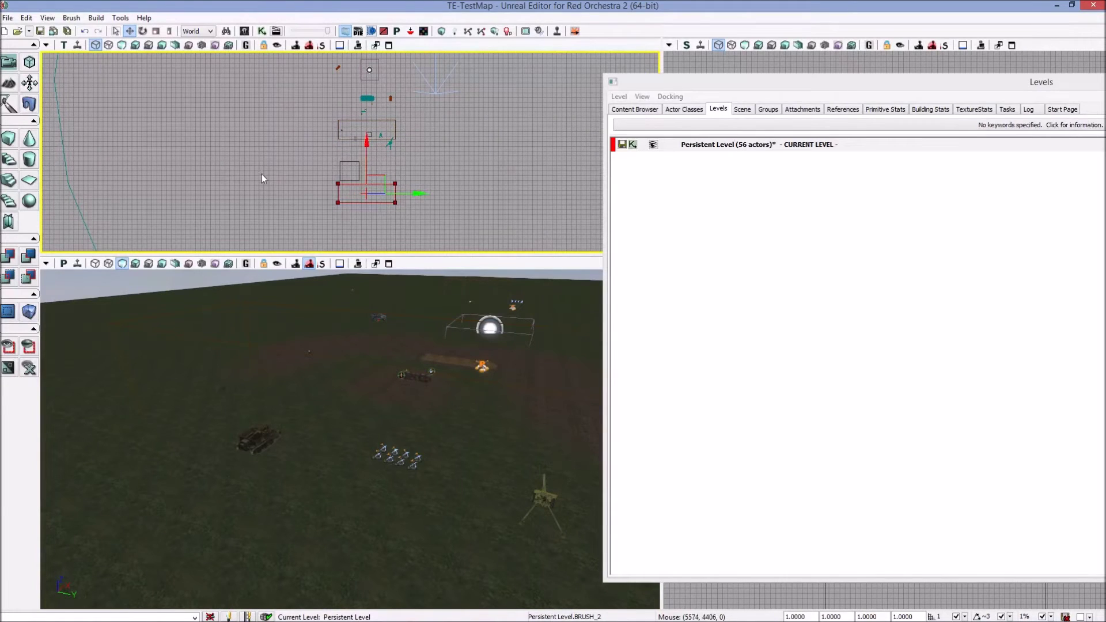
{"action": "right_click_drag", "start_coordinate": [286, 174], "coordinate": [284, 194]}
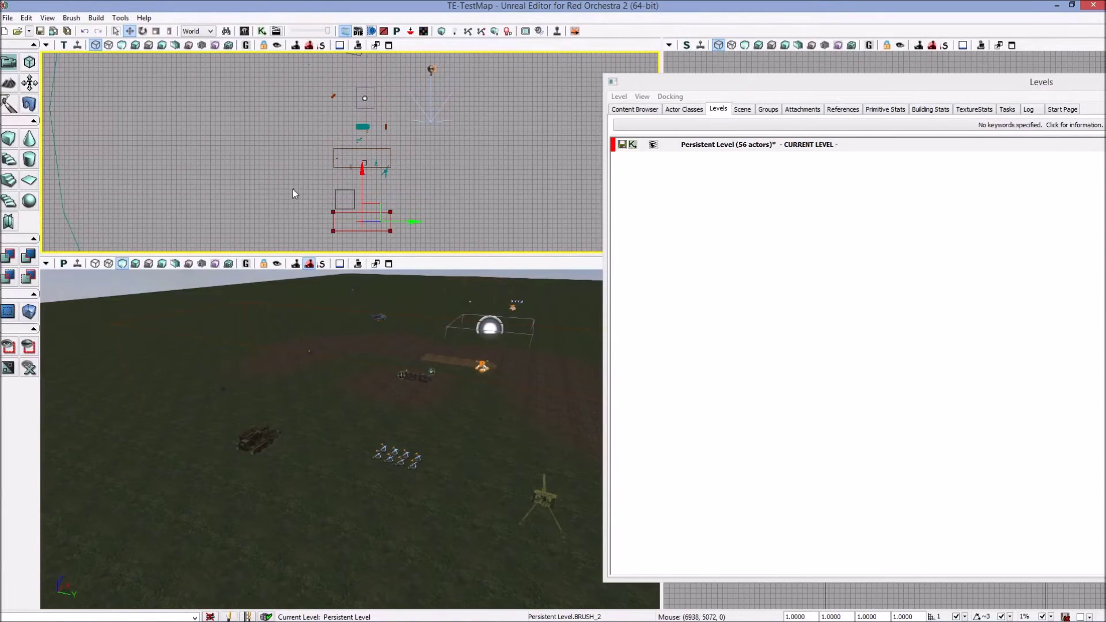
{"action": "scroll", "coordinate": [316, 182], "scroll_direction": "down", "scroll_amount": 2}
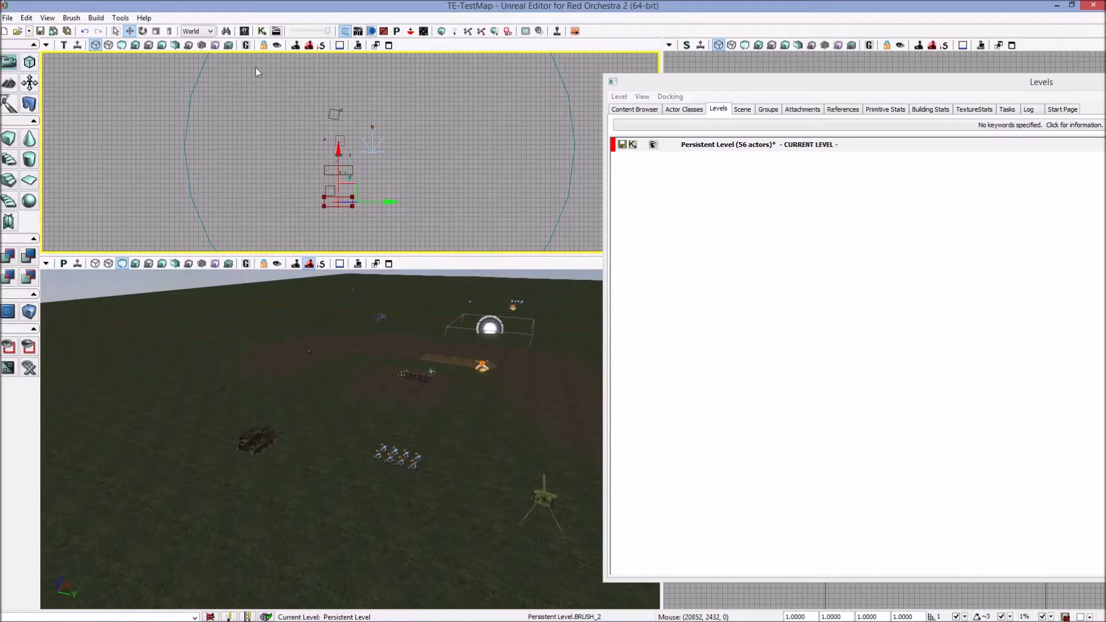
{"action": "right_click", "coordinate": [13, 142]}
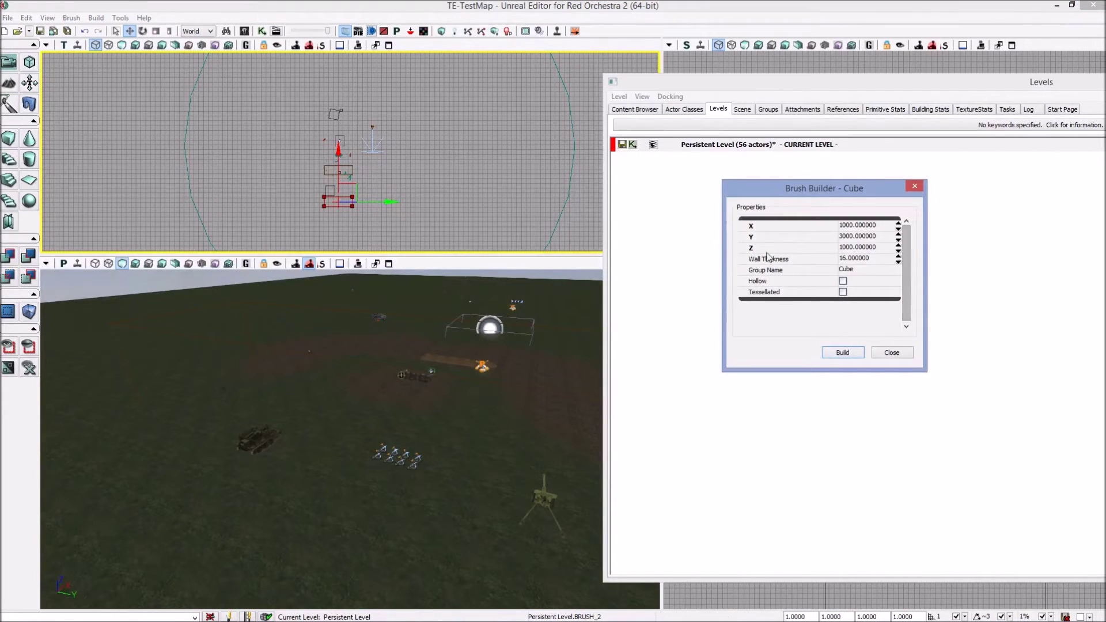
{"action": "left_click", "coordinate": [861, 228]}
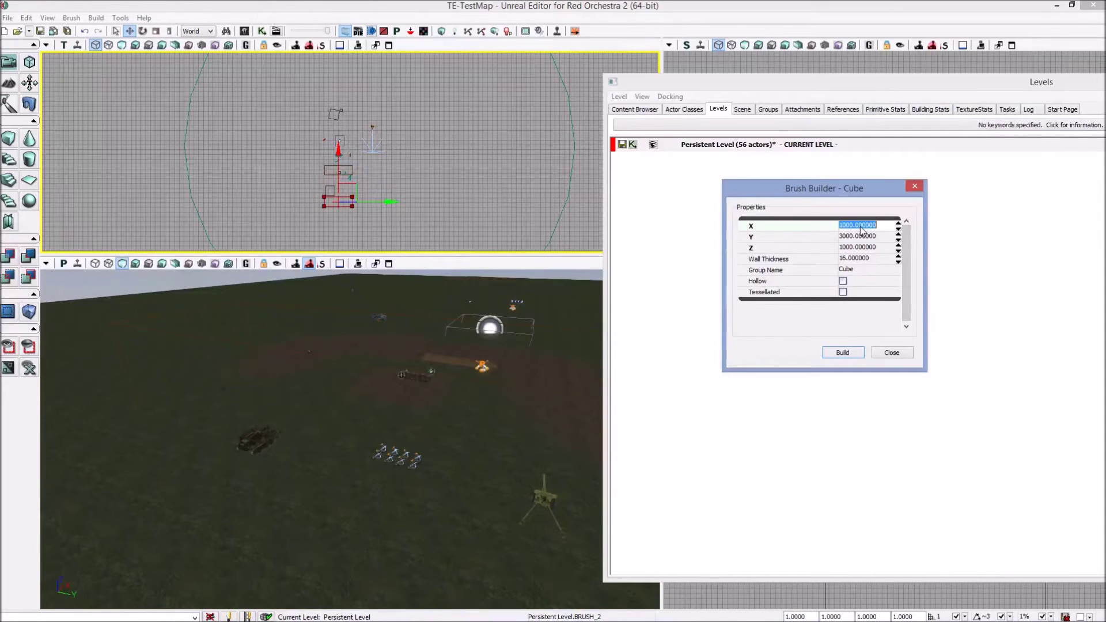
{"action": "type", "text": "10000"}
{"action": "key", "text": "Tab"}
{"action": "type", "text": "11"}
{"action": "left_click", "coordinate": [864, 225]}
{"action": "type", "text": "10000"}
{"action": "key", "text": "Tab"}
{"action": "type", "text": "10"}
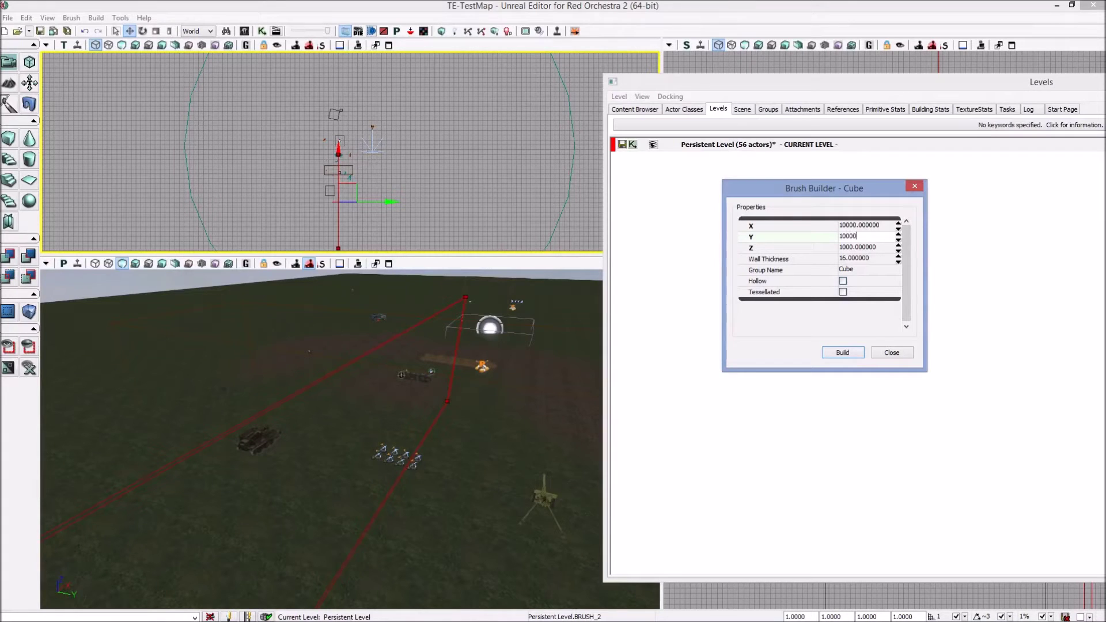
{"action": "type", "text": "000"}
{"action": "key", "text": "Tab"}
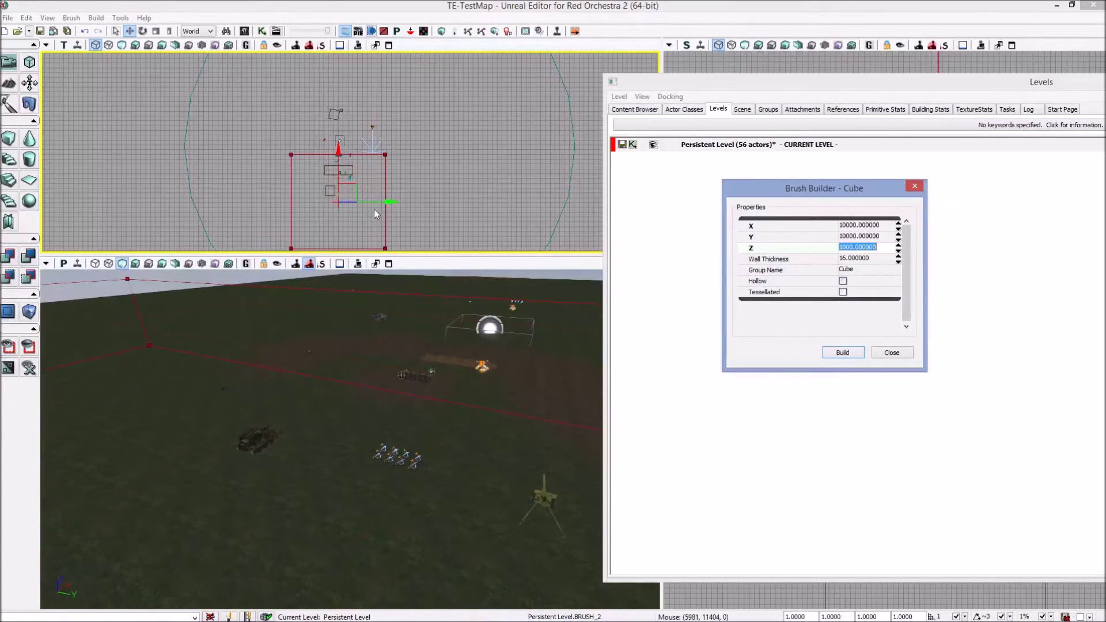
- Reposition the builder brush in the top view so it encloses the volumes, weapons and player starts
{"action": "left_click", "coordinate": [246, 224]}
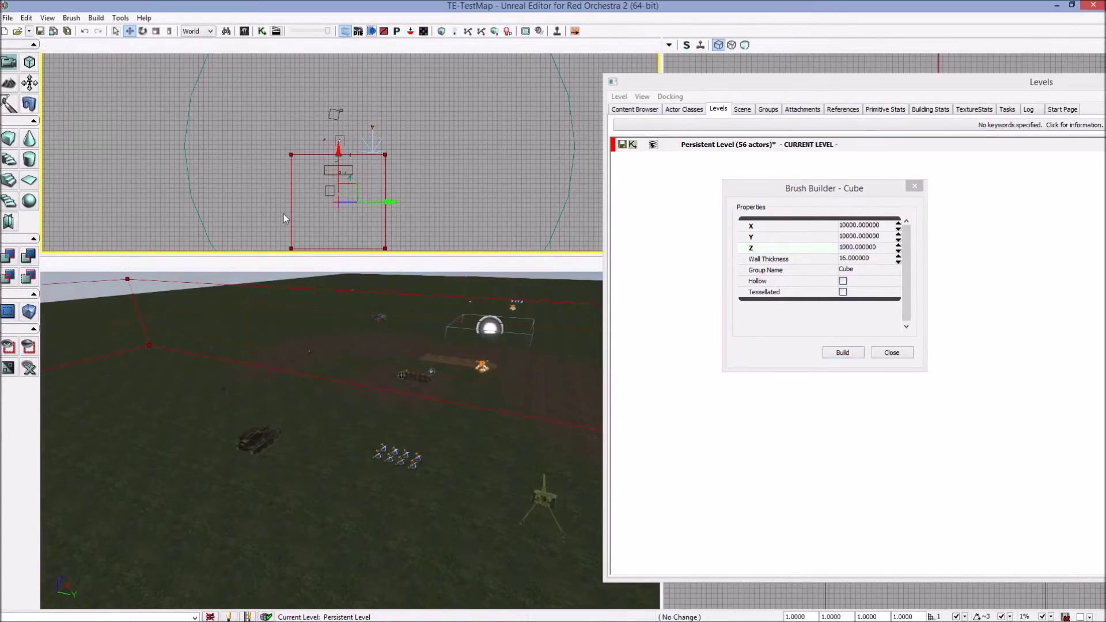
{"action": "left_click", "coordinate": [290, 211]}
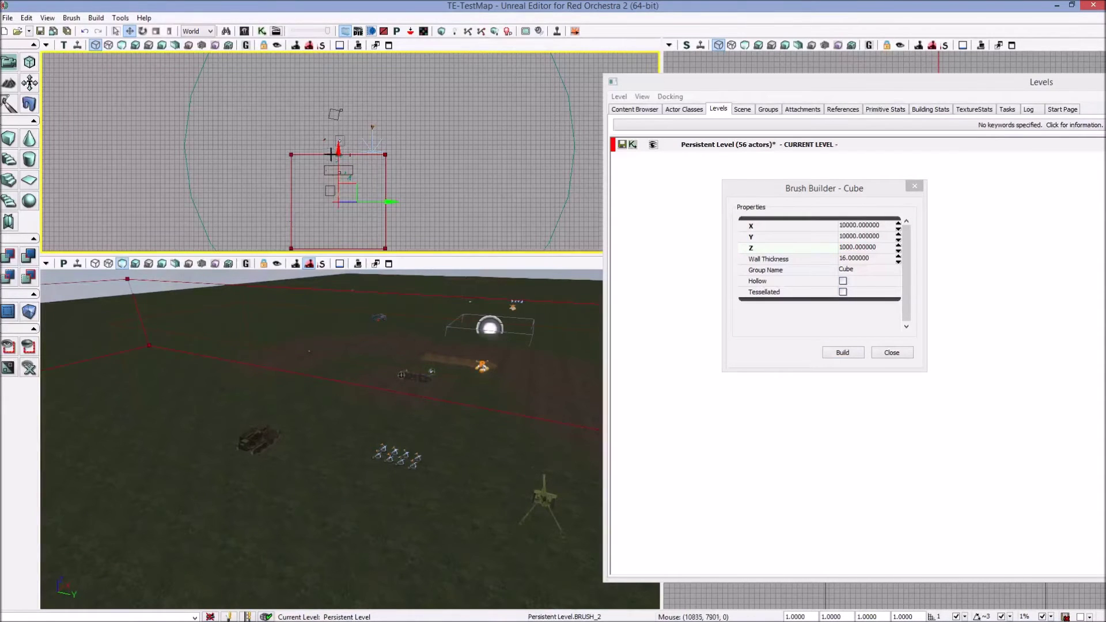
{"action": "left_click_drag", "start_coordinate": [335, 154], "coordinate": [347, 116]}
{"action": "mouse_move", "coordinate": [332, 445]}
{"action": "right_mouse_down"}
{"action": "mouse_move", "coordinate": [358, 454]}
{"action": "mouse_move", "coordinate": [320, 462]}
{"action": "right_mouse_up"}
{"action": "key", "text": "s"}
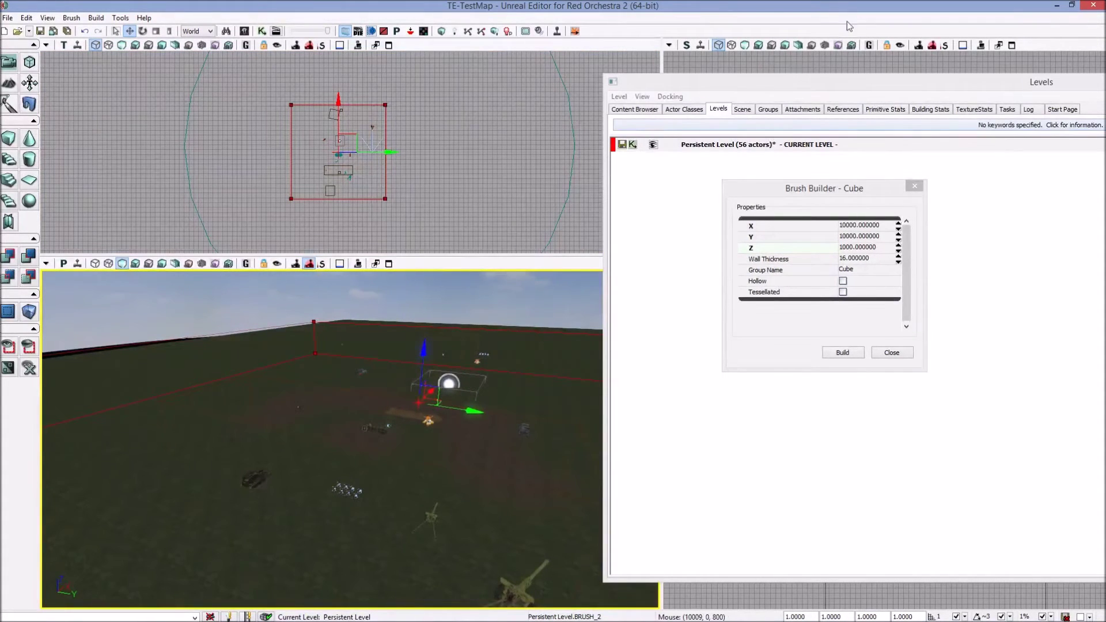
- Move the browser window clear of the side view and close the cube brush builder
{"action": "left_click_drag", "start_coordinate": [784, 86], "coordinate": [843, 360]}
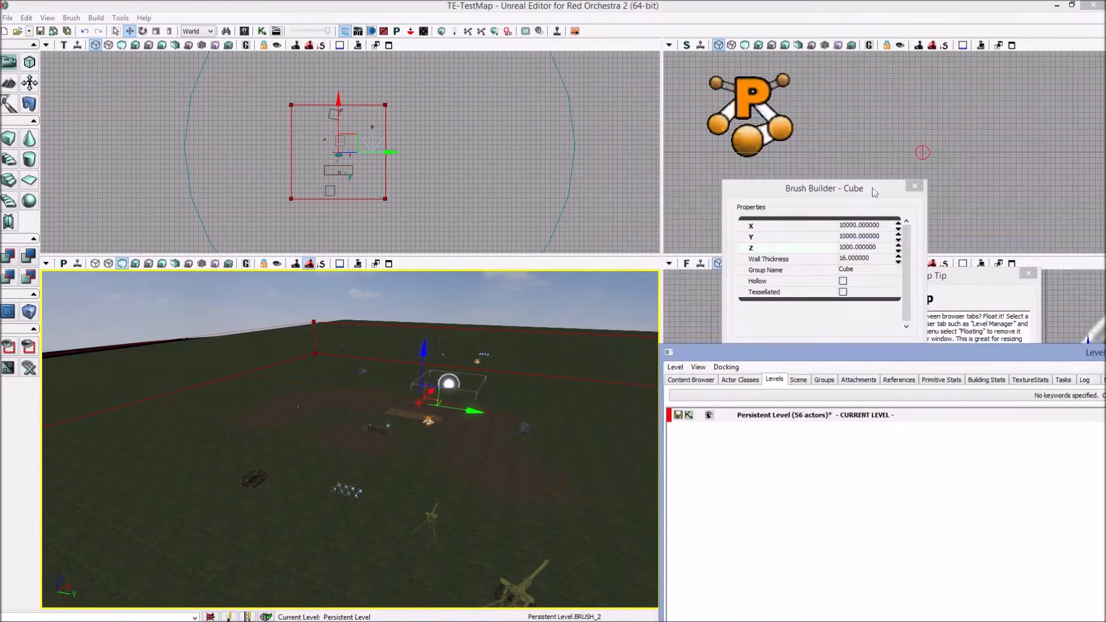
{"action": "left_click", "coordinate": [915, 187]}
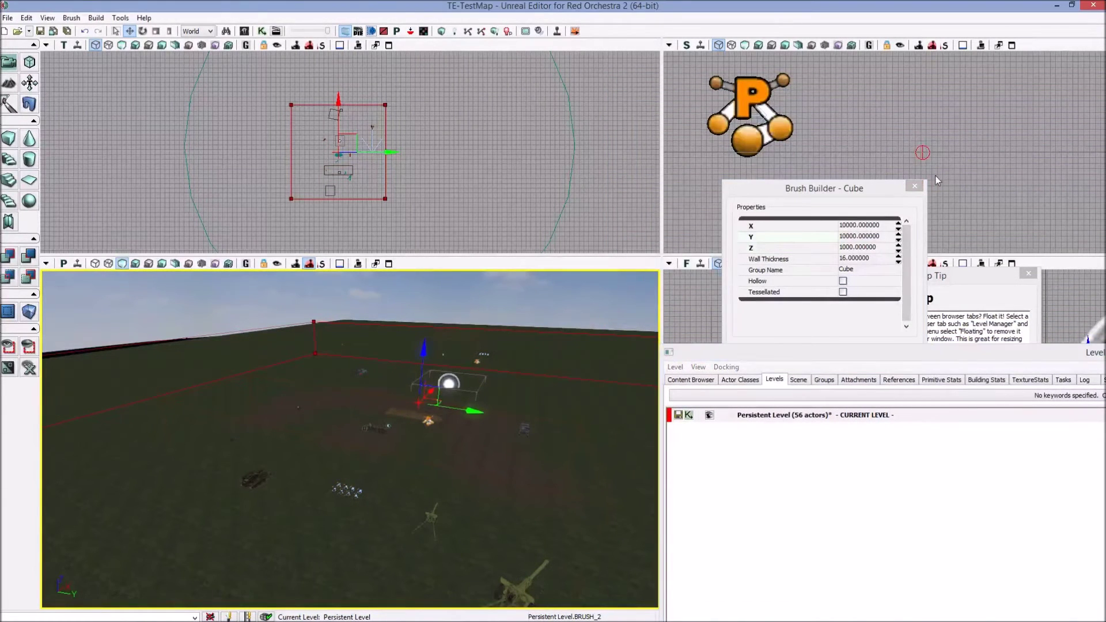
{"action": "left_click", "coordinate": [915, 186]}
{"action": "left_click", "coordinate": [829, 171]}
- Raise the builder brush in the side view until its underside sits at about ground level
{"action": "scroll", "coordinate": [842, 149], "scroll_direction": "down", "scroll_amount": 5}
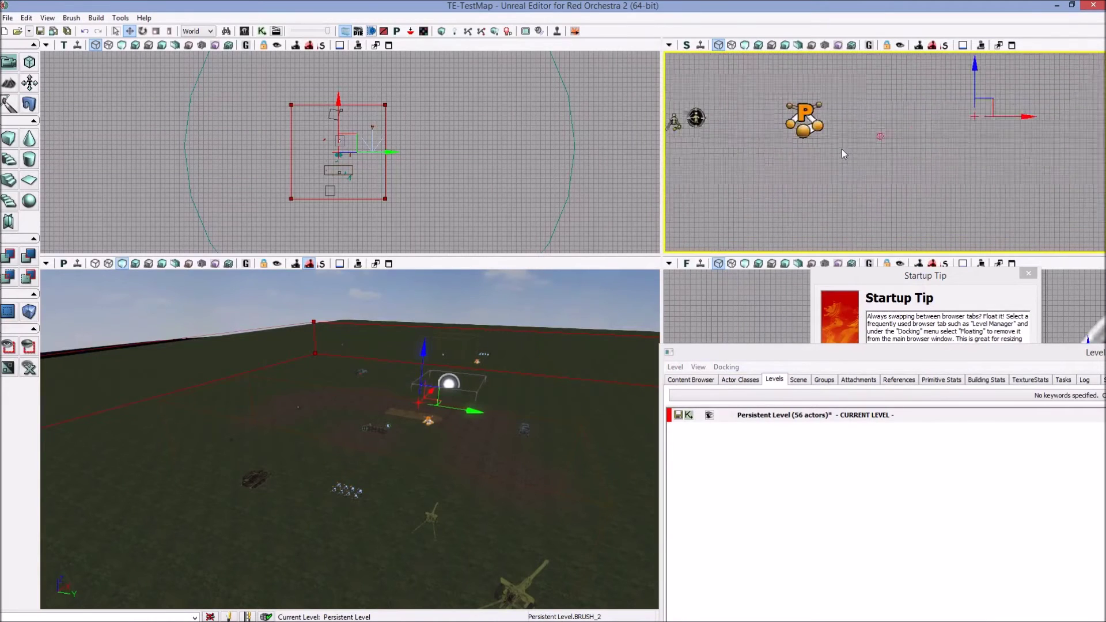
{"action": "scroll", "coordinate": [860, 150], "scroll_direction": "down", "scroll_amount": 3}
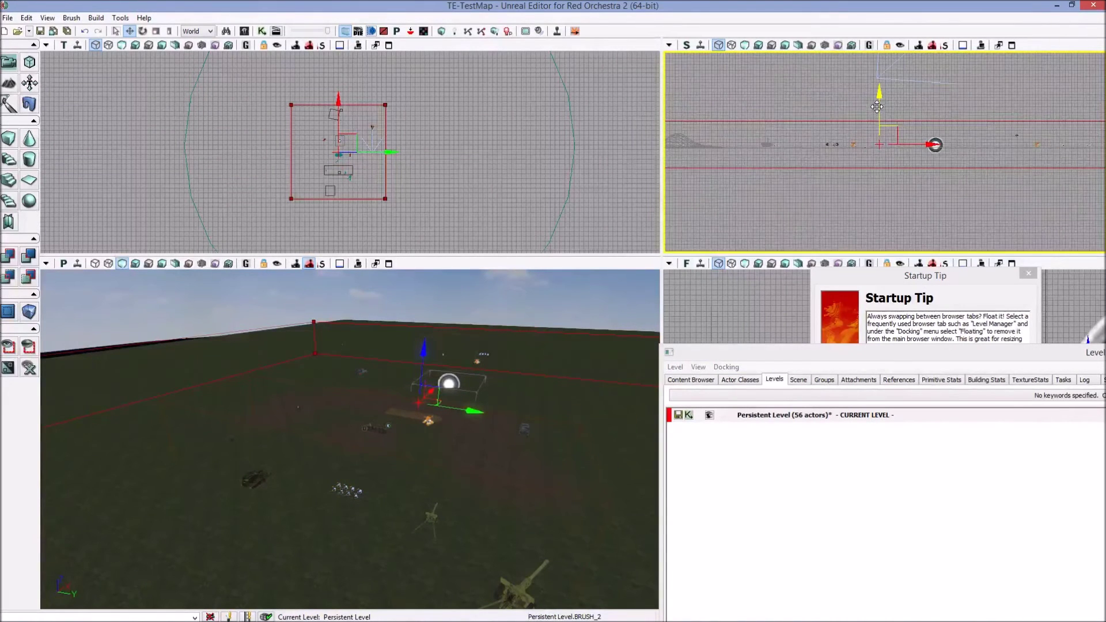
{"action": "mouse_move", "coordinate": [877, 100]}
{"action": "left_mouse_down"}
{"action": "mouse_move", "coordinate": [876, 81]}
{"action": "mouse_move", "coordinate": [876, 109]}
{"action": "left_mouse_up"}
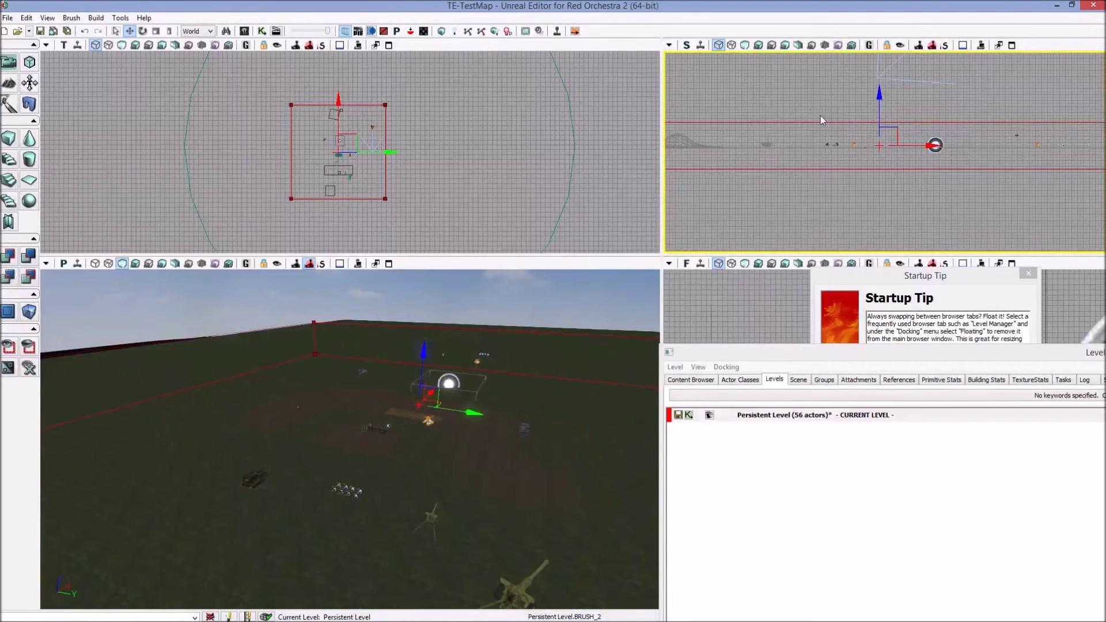
{"action": "scroll", "coordinate": [870, 194], "scroll_direction": "up", "scroll_amount": 5}
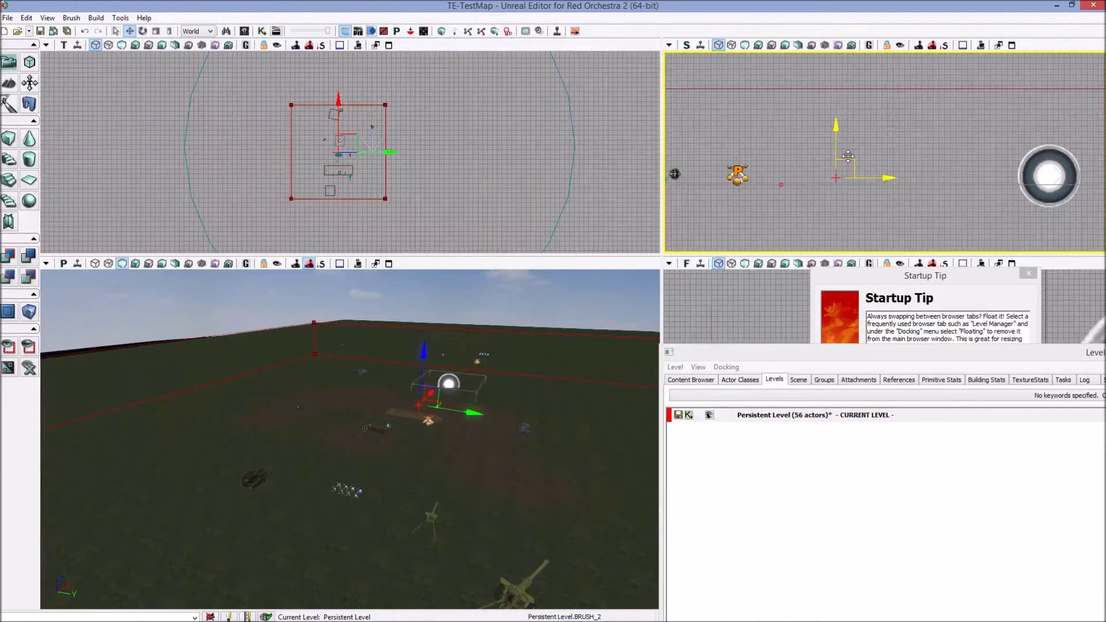
{"action": "mouse_move", "coordinate": [836, 138]}
{"action": "left_mouse_down"}
{"action": "mouse_move", "coordinate": [813, 1]}
{"action": "mouse_move", "coordinate": [812, 37]}
{"action": "left_mouse_up"}
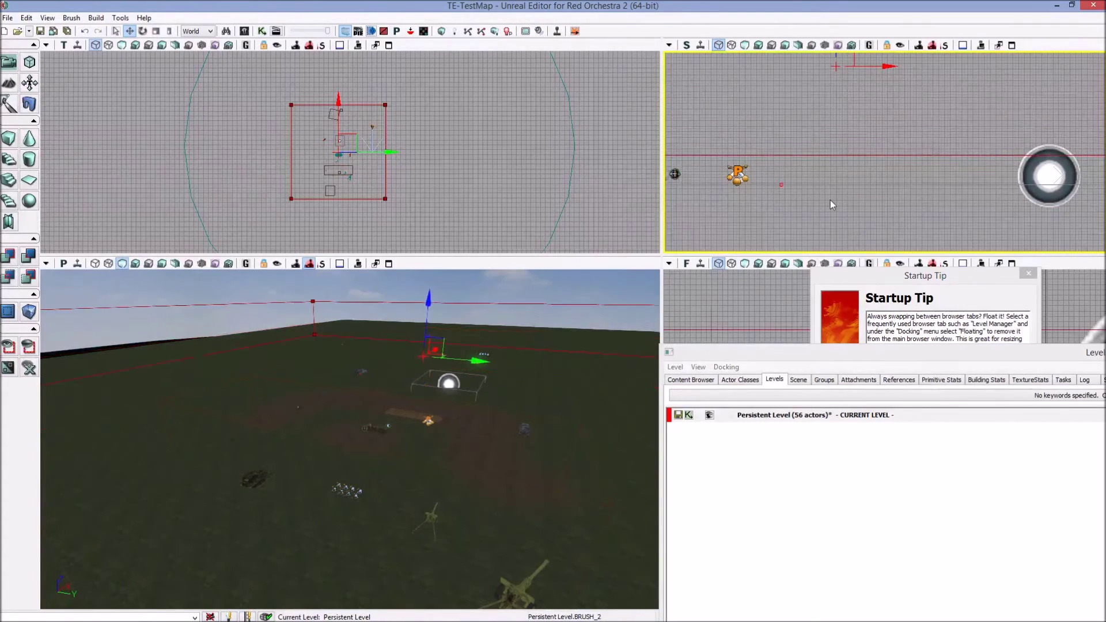
{"action": "right_click_drag", "start_coordinate": [819, 209], "coordinate": [866, 176]}
{"action": "scroll", "coordinate": [878, 140], "scroll_direction": "down", "scroll_amount": 3}
{"action": "scroll", "coordinate": [879, 145], "scroll_direction": "down", "scroll_amount": 2}
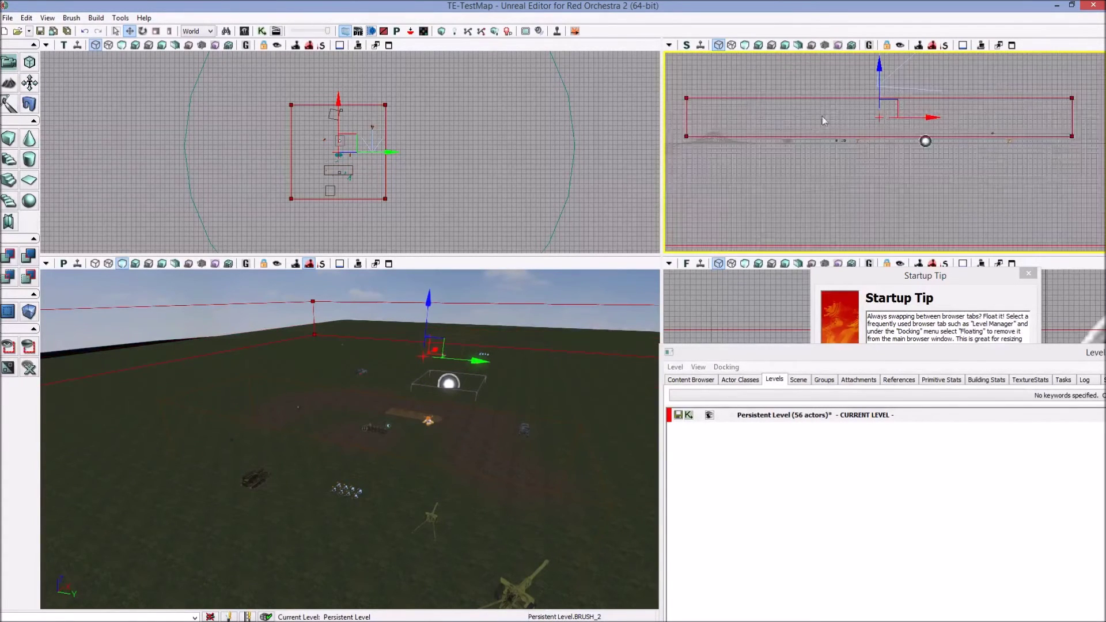
{"action": "mouse_move", "coordinate": [880, 78]}
{"action": "left_mouse_down"}
{"action": "mouse_move", "coordinate": [879, 92]}
{"action": "mouse_move", "coordinate": [878, 45]}
{"action": "mouse_move", "coordinate": [878, 78]}
{"action": "left_mouse_up"}
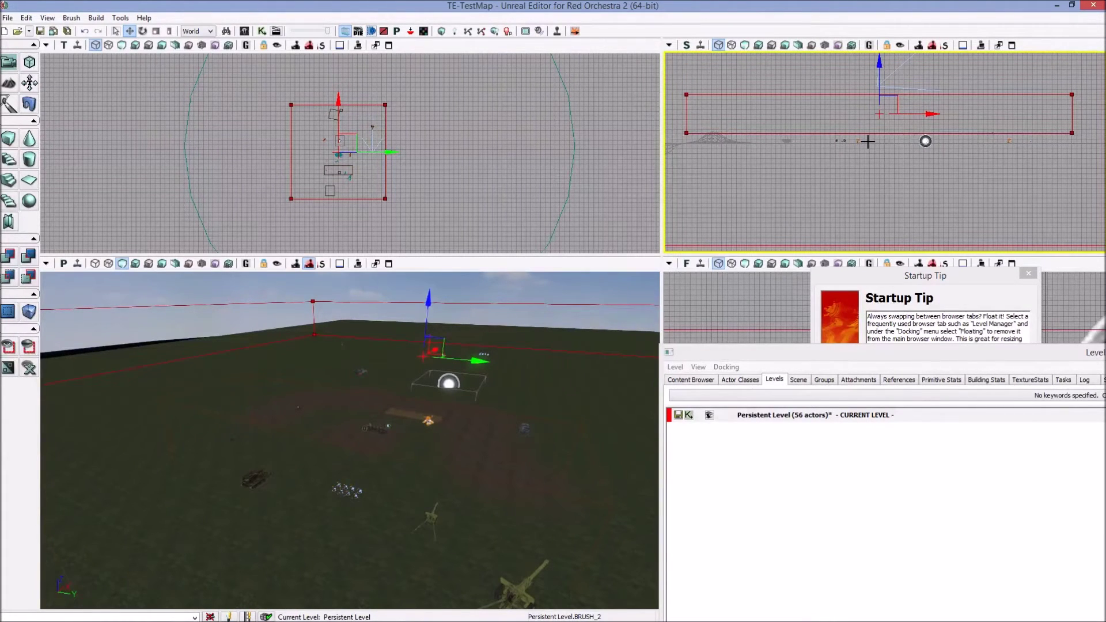
{"action": "left_click_drag", "start_coordinate": [880, 66], "coordinate": [881, 72]}
{"action": "left_click", "coordinate": [787, 87]}
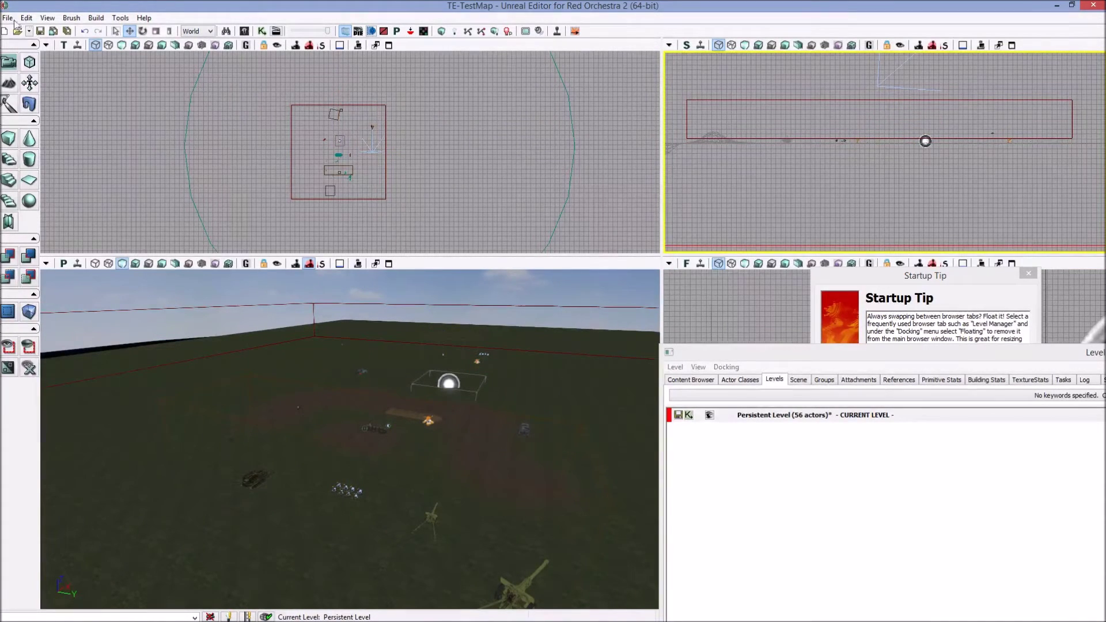
- Add an ROVolumeMapBounds volume from the enlarged builder brush and deselect it
{"action": "left_click", "coordinate": [291, 153]}
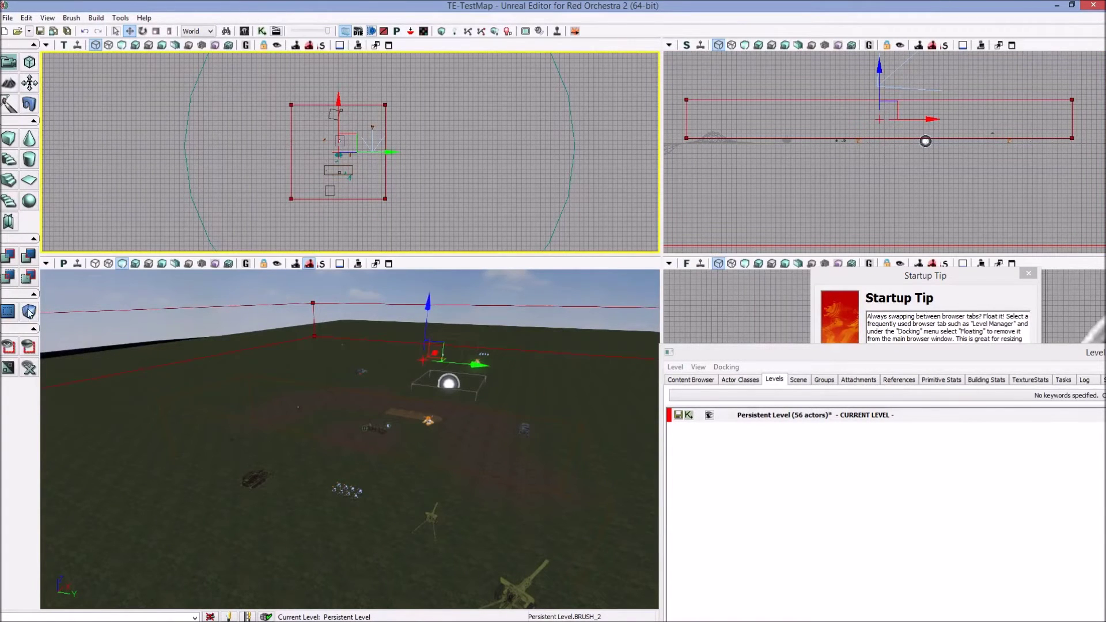
{"action": "right_click", "coordinate": [29, 311]}
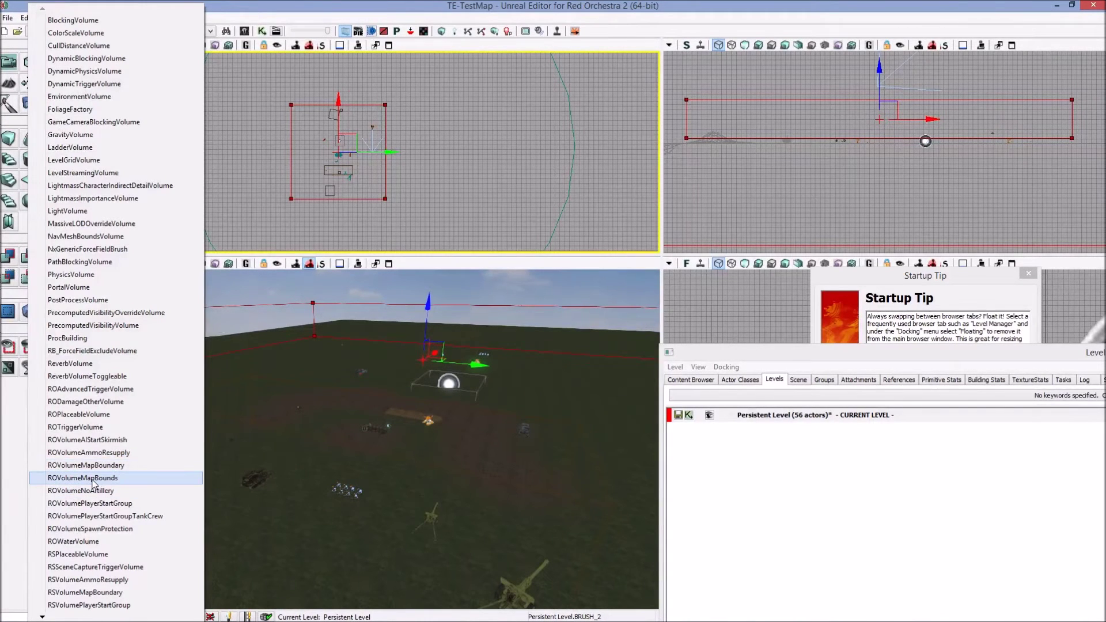
{"action": "left_click", "coordinate": [93, 479]}
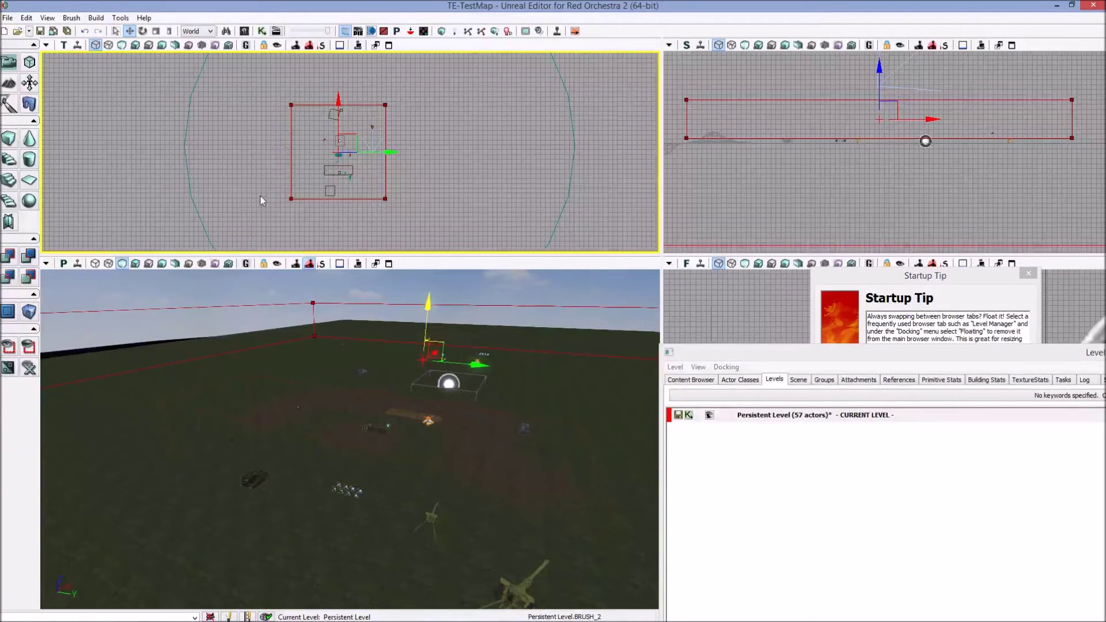
{"action": "scroll", "coordinate": [260, 174], "scroll_direction": "up", "scroll_amount": 1}
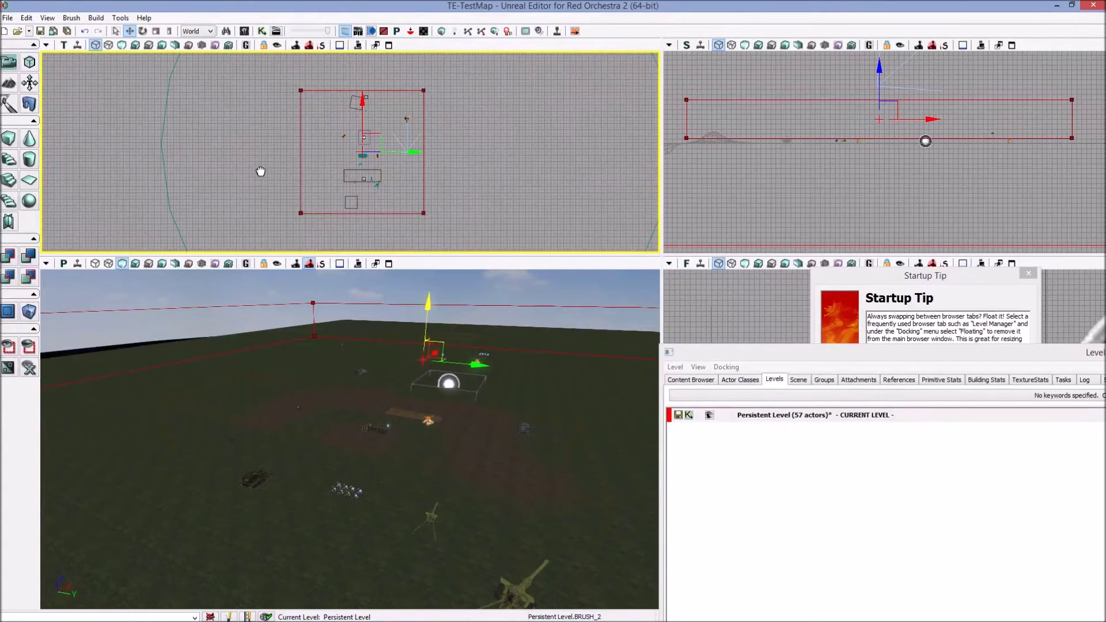
{"action": "left_click", "coordinate": [272, 161]}
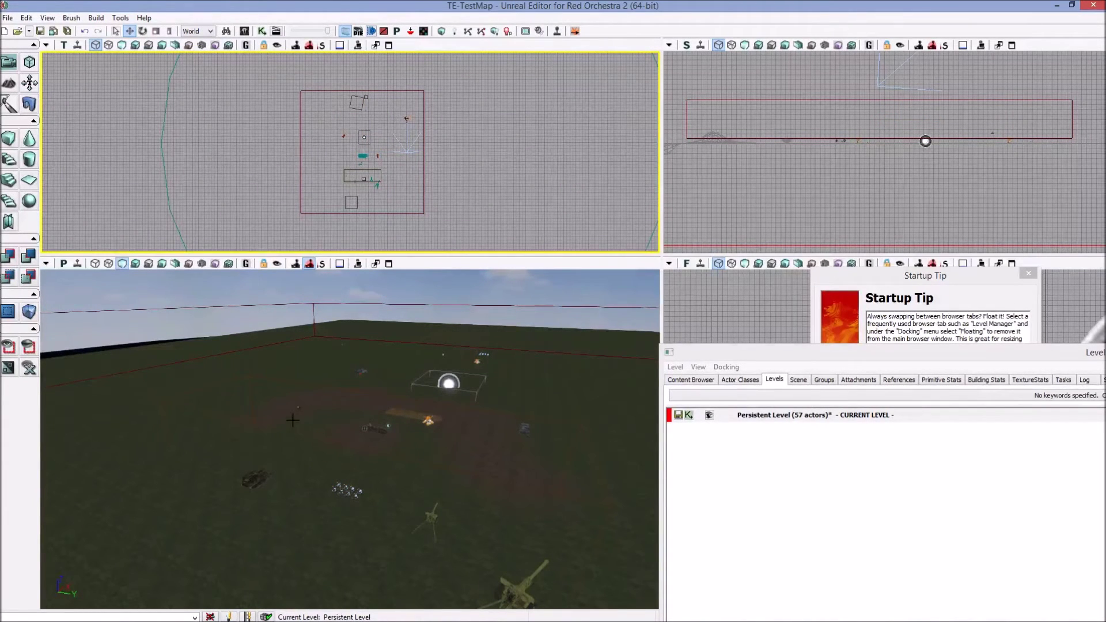
{"action": "left_click", "coordinate": [8, 18]}
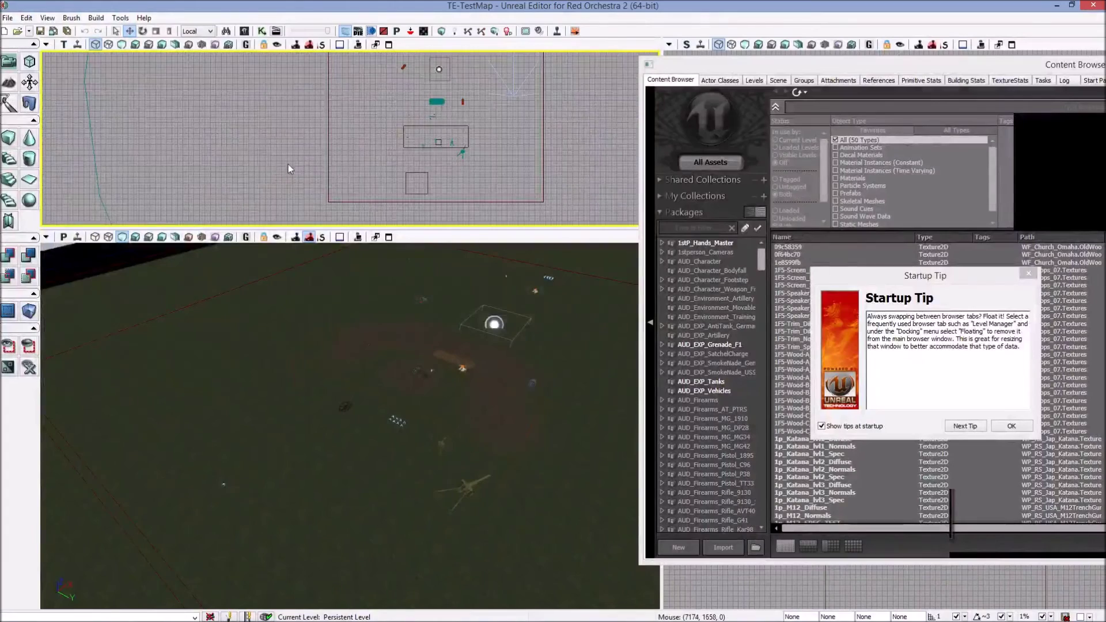
- Rebuild the cube builder brush with X set to 10000 and Y set to 1000
{"action": "mouse_move", "coordinate": [377, 129]}
{"action": "left_mouse_down"}
{"action": "mouse_move", "coordinate": [383, 142]}
{"action": "mouse_move", "coordinate": [369, 147]}
{"action": "left_mouse_up"}
{"action": "scroll", "coordinate": [382, 142], "scroll_direction": "down", "scroll_amount": 2}
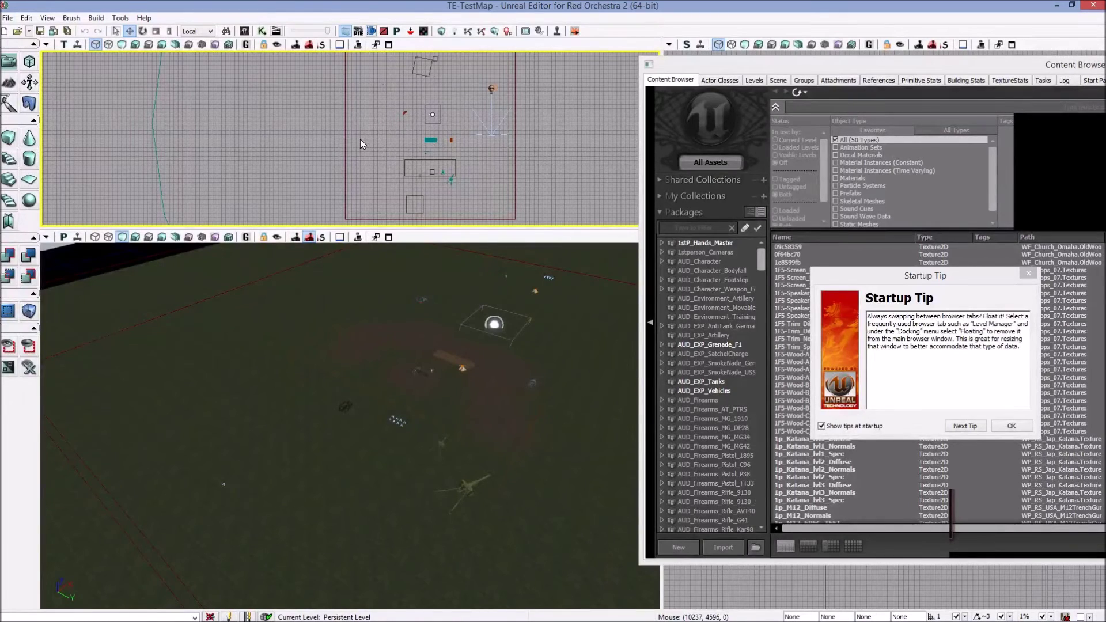
{"action": "scroll", "coordinate": [354, 182], "scroll_direction": "down", "scroll_amount": 3}
{"action": "scroll", "coordinate": [354, 178], "scroll_direction": "up", "scroll_amount": 4}
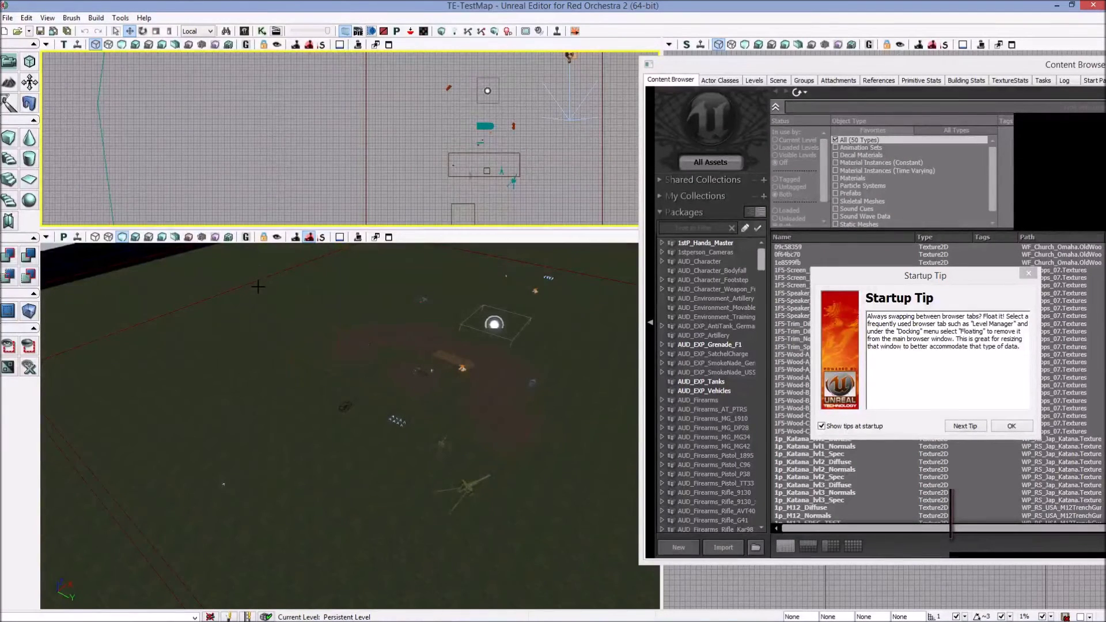
{"action": "right_click", "coordinate": [10, 142]}
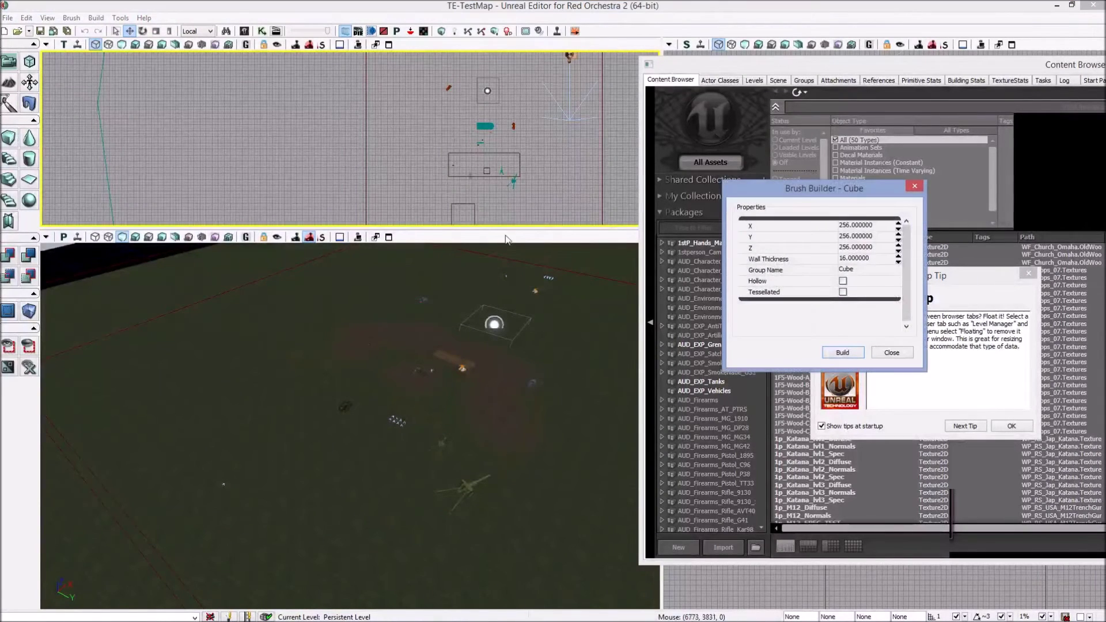
{"action": "left_click", "coordinate": [854, 225]}
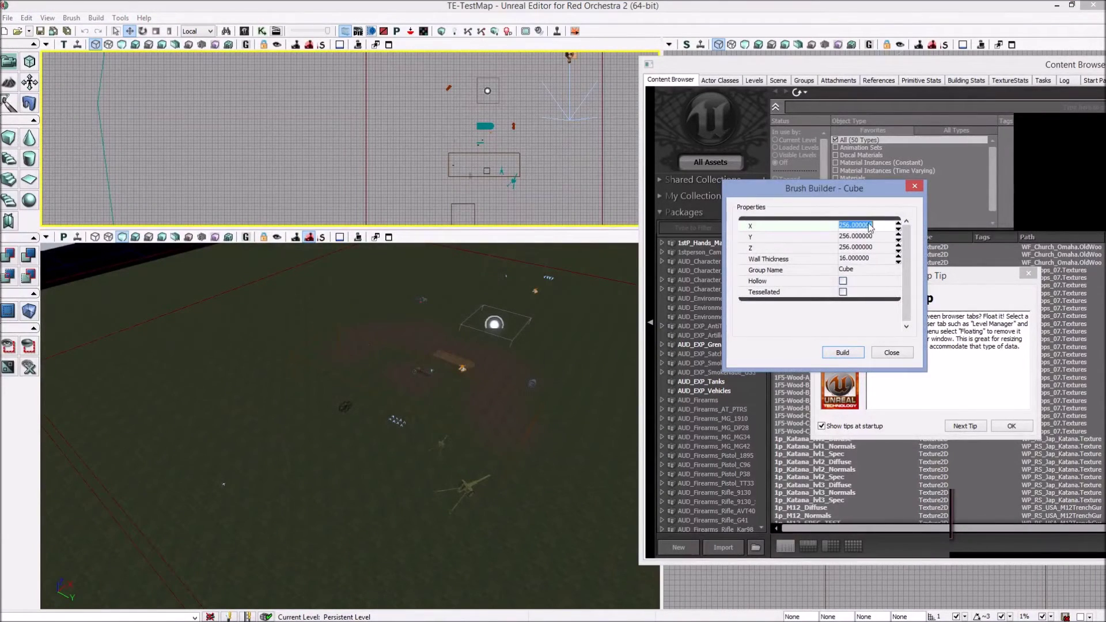
{"action": "type", "text": "10"}
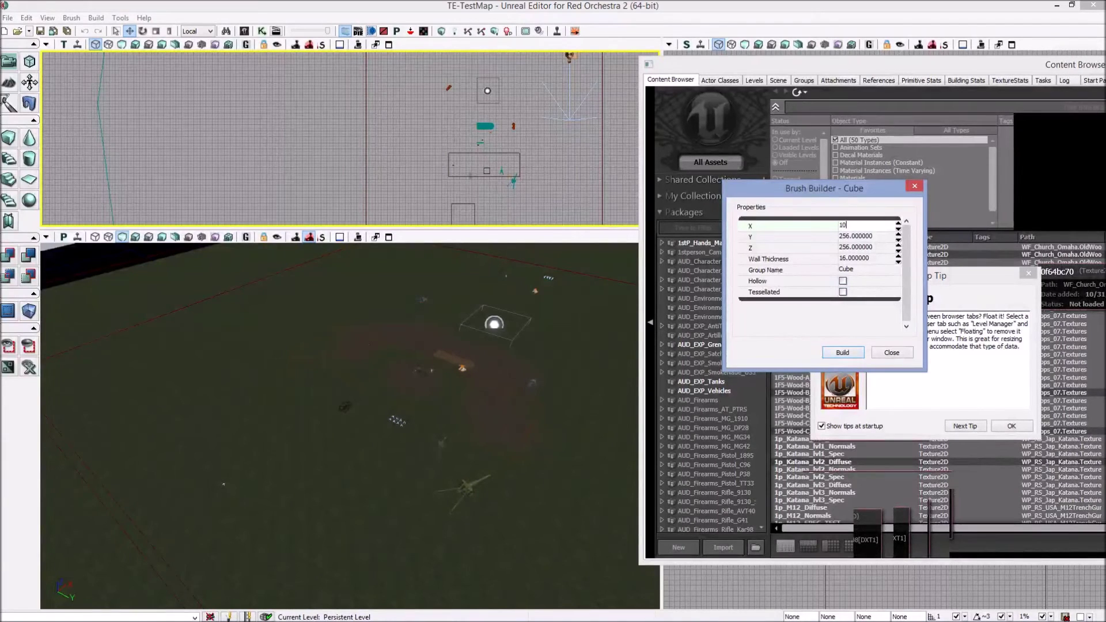
{"action": "type", "text": "000"}
{"action": "key", "text": "Tab"}
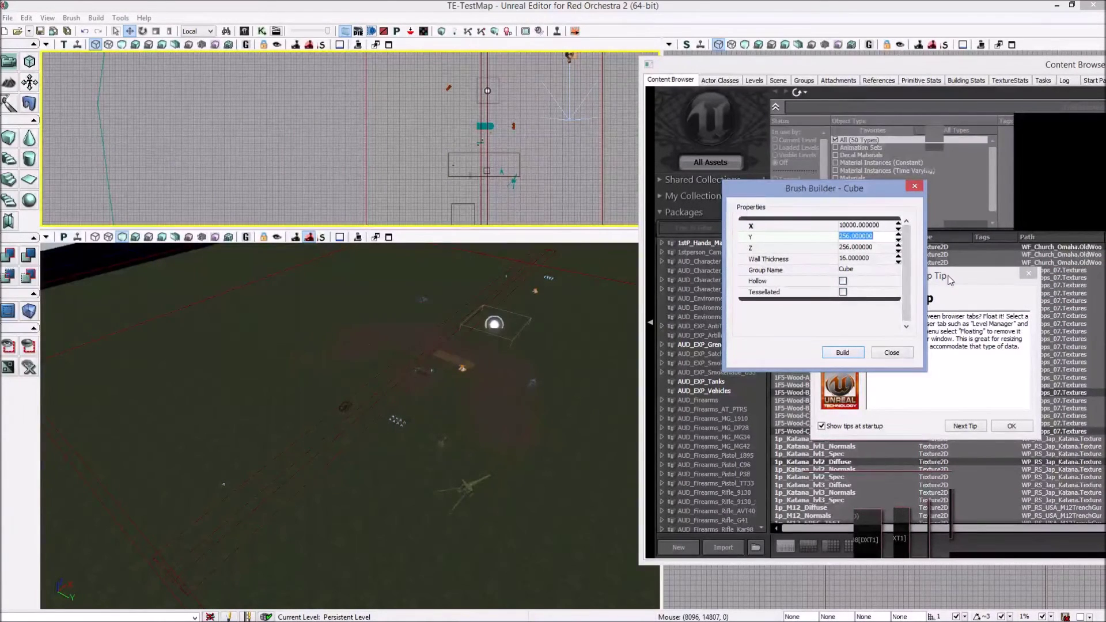
{"action": "type", "text": "1000"}
{"action": "key", "text": "Tab"}
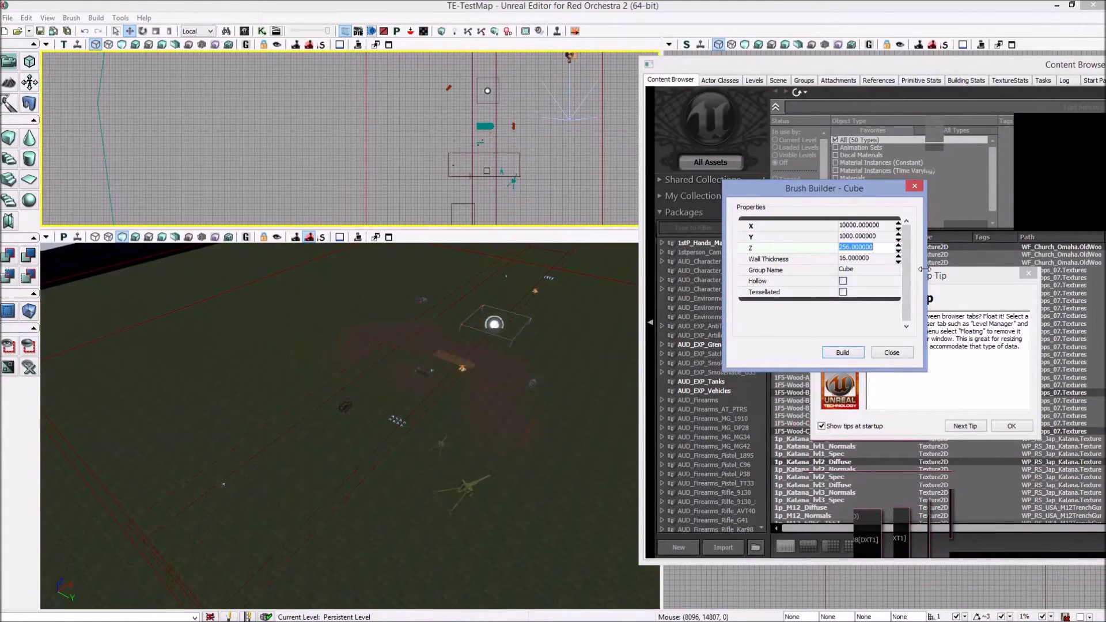
- Move the long builder brush in the top view so it lies just outside the no-artillery, spawn and weapon area, inside the map bounds
{"action": "left_click", "coordinate": [471, 108]}
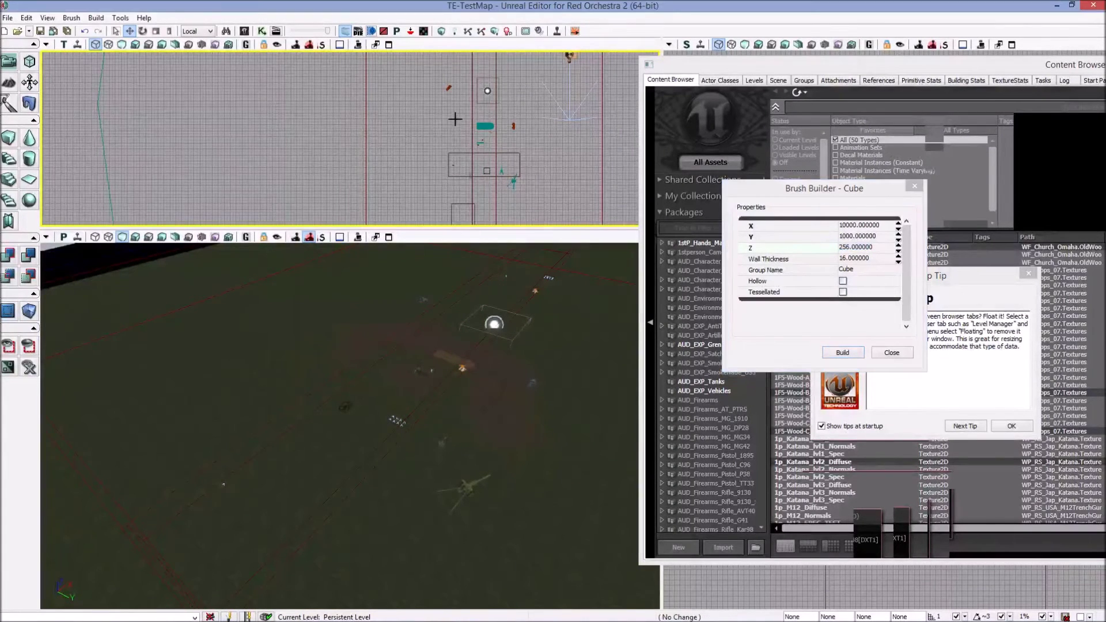
{"action": "left_click", "coordinate": [472, 111]}
{"action": "mouse_move", "coordinate": [439, 147]}
{"action": "left_mouse_down"}
{"action": "mouse_move", "coordinate": [427, 88]}
{"action": "mouse_move", "coordinate": [436, 134]}
{"action": "left_mouse_up"}
{"action": "scroll", "coordinate": [436, 138], "scroll_direction": "down", "scroll_amount": 2}
{"action": "mouse_move", "coordinate": [541, 145]}
{"action": "left_mouse_down"}
{"action": "mouse_move", "coordinate": [544, 164]}
{"action": "mouse_move", "coordinate": [529, 152]}
{"action": "mouse_move", "coordinate": [458, 150]}
{"action": "mouse_move", "coordinate": [481, 149]}
{"action": "mouse_move", "coordinate": [470, 152]}
{"action": "left_mouse_up"}
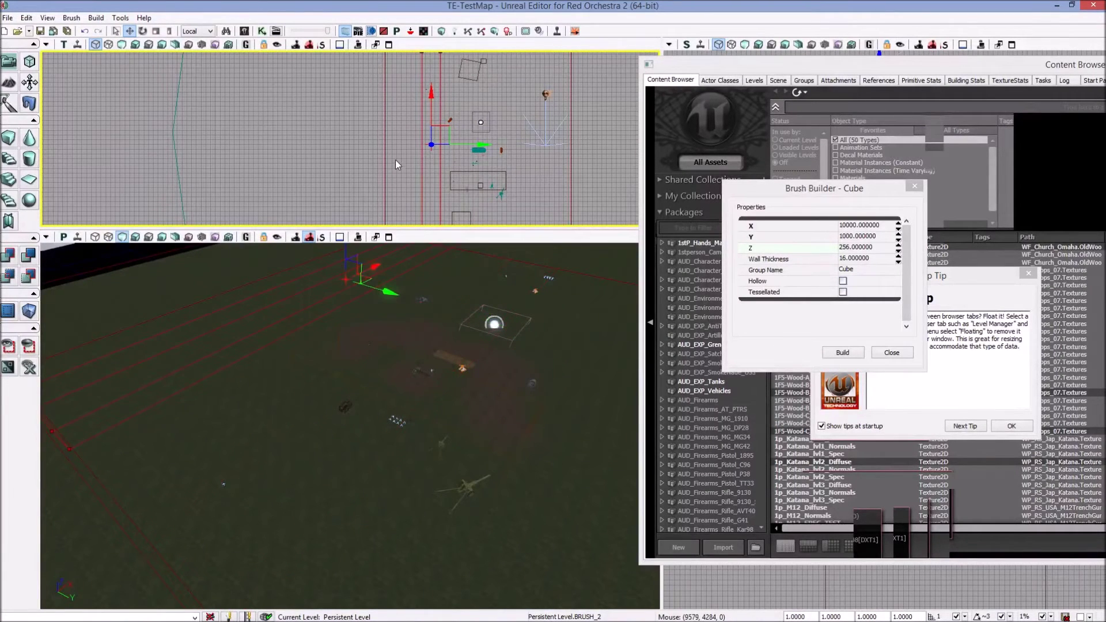
{"action": "right_click_drag", "start_coordinate": [399, 125], "coordinate": [375, 62]}
{"action": "scroll", "coordinate": [434, 131], "scroll_direction": "up", "scroll_amount": 3}
{"action": "right_click_drag", "start_coordinate": [432, 123], "coordinate": [435, 227]}
{"action": "right_click_drag", "start_coordinate": [451, 167], "coordinate": [463, 87]}
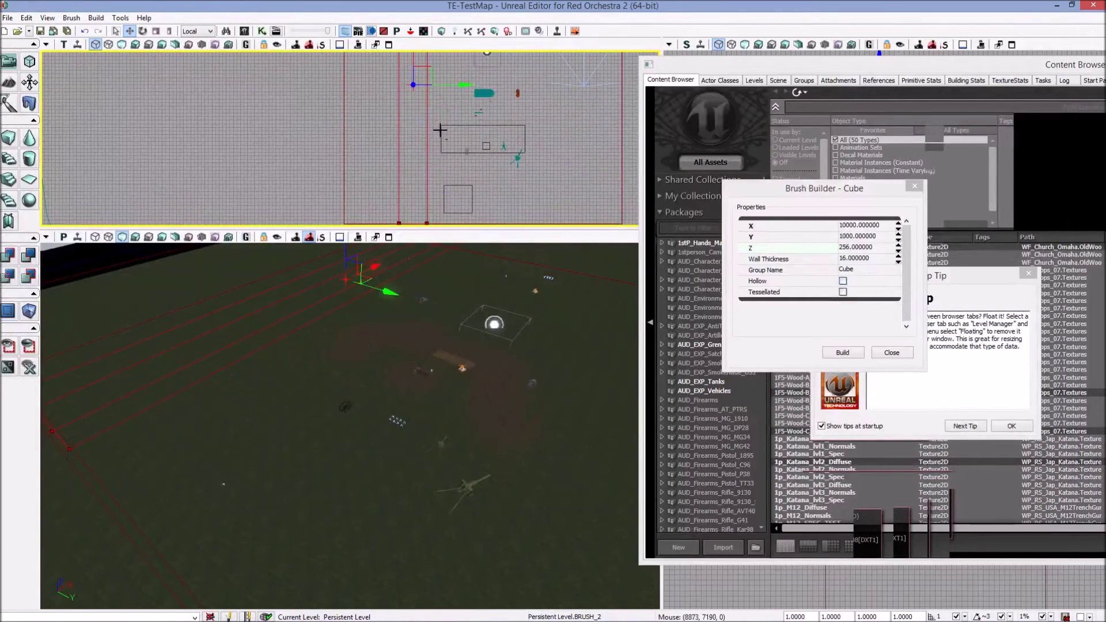
{"action": "right_click_drag", "start_coordinate": [443, 130], "coordinate": [448, 167]}
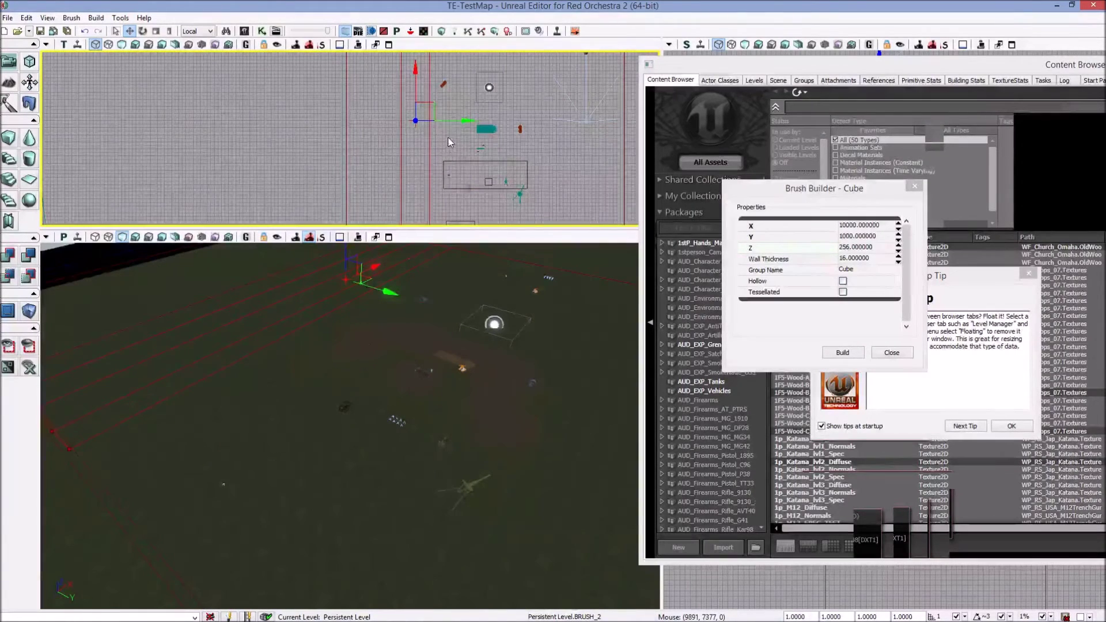
{"action": "scroll", "coordinate": [430, 134], "scroll_direction": "up", "scroll_amount": 5}
{"action": "scroll", "coordinate": [430, 134], "scroll_direction": "up", "scroll_amount": 3}
{"action": "left_click_drag", "start_coordinate": [442, 158], "coordinate": [470, 199]}
{"action": "scroll", "coordinate": [452, 89], "scroll_direction": "down", "scroll_amount": 8}
- Lower the builder brush onto the terrain in the perspective view and switch to geometry editing
{"action": "mouse_move", "coordinate": [330, 456]}
{"action": "right_mouse_down"}
{"action": "mouse_move", "coordinate": [298, 427]}
{"action": "mouse_move", "coordinate": [322, 402]}
{"action": "mouse_move", "coordinate": [242, 399]}
{"action": "right_mouse_up"}
{"action": "right_click_drag", "start_coordinate": [294, 345], "coordinate": [345, 347]}
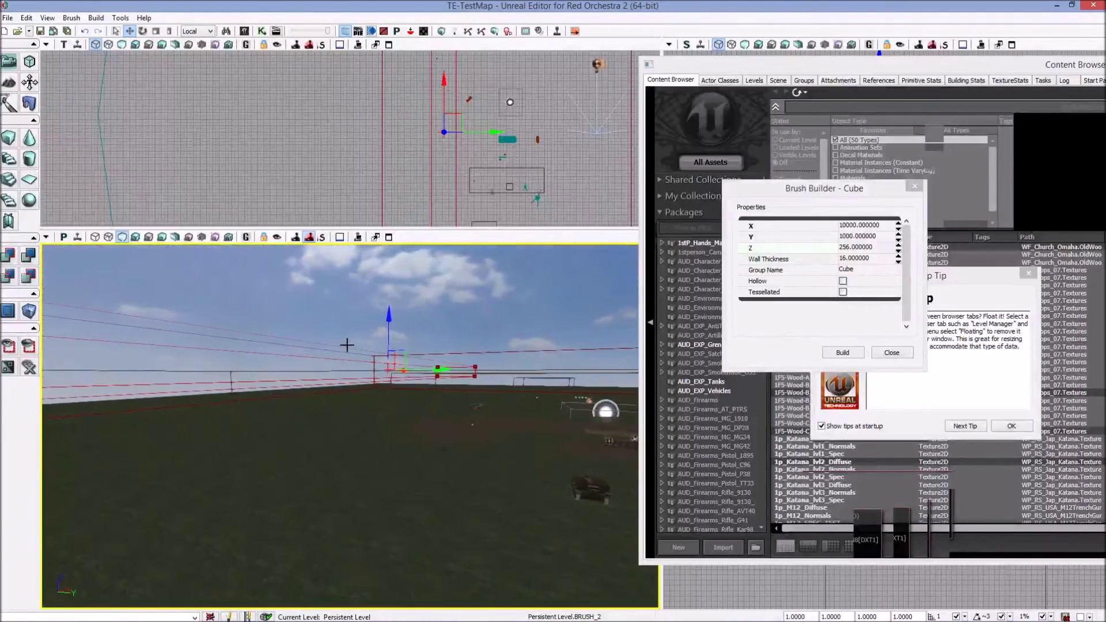
{"action": "left_click_drag", "start_coordinate": [388, 325], "coordinate": [389, 355]}
{"action": "left_click", "coordinate": [30, 61]}
{"action": "mouse_move", "coordinate": [297, 425]}
{"action": "right_mouse_down"}
{"action": "mouse_move", "coordinate": [306, 400]}
{"action": "mouse_move", "coordinate": [311, 421]}
{"action": "mouse_move", "coordinate": [315, 394]}
{"action": "right_mouse_up"}
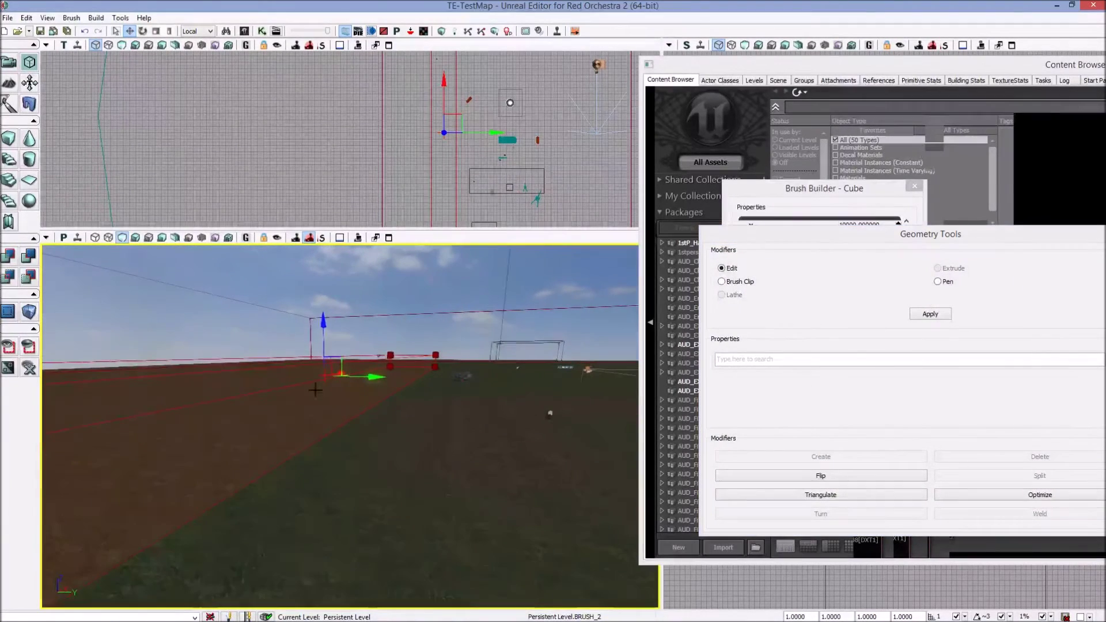
{"action": "left_click_drag", "start_coordinate": [323, 323], "coordinate": [323, 329]}
{"action": "mouse_move", "coordinate": [362, 420]}
{"action": "right_mouse_down"}
{"action": "mouse_move", "coordinate": [367, 455]}
{"action": "mouse_move", "coordinate": [513, 446]}
{"action": "right_mouse_up"}
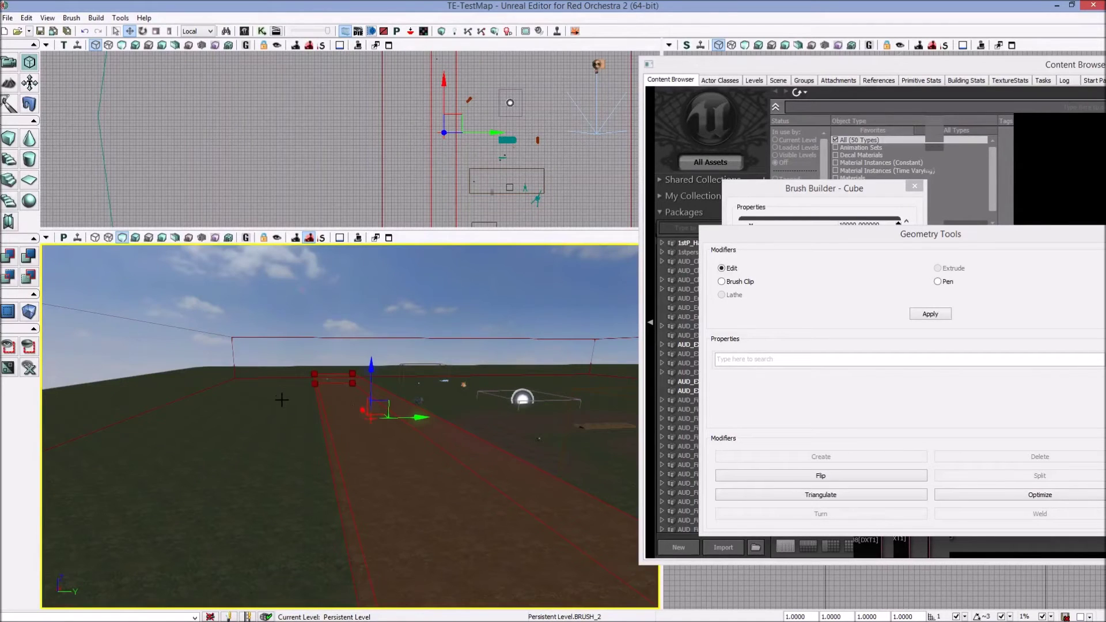
- Select the builder brush's outer long side face and pull it outward past the edge of the map bounds volume
{"action": "right_click_drag", "start_coordinate": [361, 460], "coordinate": [324, 463]}
{"action": "left_click", "coordinate": [364, 458]}
{"action": "left_click_drag", "start_coordinate": [264, 367], "coordinate": [273, 373]}
{"action": "right_click_drag", "start_coordinate": [272, 373], "coordinate": [278, 352]}
{"action": "mouse_move", "coordinate": [268, 344]}
{"action": "left_mouse_down"}
{"action": "mouse_move", "coordinate": [266, 320]}
{"action": "mouse_move", "coordinate": [266, 341]}
{"action": "left_mouse_up"}
{"action": "right_click_drag", "start_coordinate": [267, 341], "coordinate": [269, 341]}
{"action": "left_click", "coordinate": [435, 363]}
{"action": "left_click_drag", "start_coordinate": [418, 316], "coordinate": [419, 297]}
{"action": "mouse_move", "coordinate": [420, 426]}
{"action": "right_mouse_down"}
{"action": "mouse_move", "coordinate": [480, 411]}
{"action": "mouse_move", "coordinate": [391, 457]}
{"action": "mouse_move", "coordinate": [322, 460]}
{"action": "right_mouse_up"}
{"action": "left_click", "coordinate": [415, 436]}
{"action": "mouse_move", "coordinate": [191, 455]}
{"action": "right_mouse_down"}
{"action": "mouse_move", "coordinate": [198, 481]}
{"action": "mouse_move", "coordinate": [222, 407]}
{"action": "mouse_move", "coordinate": [280, 422]}
{"action": "mouse_move", "coordinate": [304, 415]}
{"action": "right_mouse_up"}
{"action": "left_click", "coordinate": [217, 413]}
{"action": "left_click", "coordinate": [309, 418]}
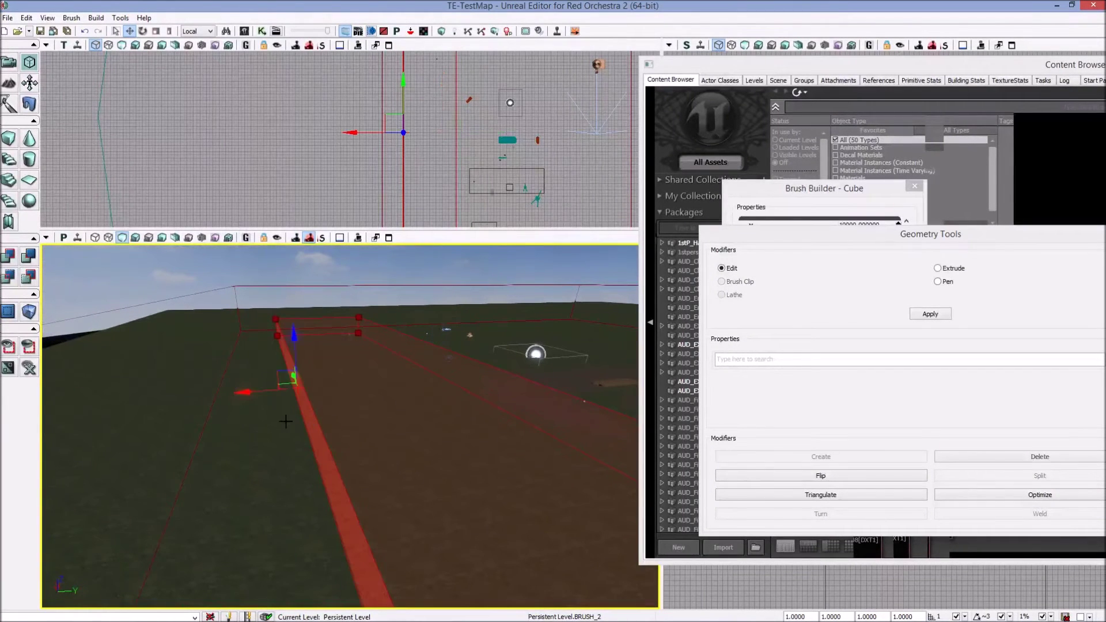
{"action": "left_click_drag", "start_coordinate": [230, 394], "coordinate": [44, 406]}
{"action": "mouse_move", "coordinate": [245, 390]}
{"action": "right_mouse_down"}
{"action": "mouse_move", "coordinate": [312, 389]}
{"action": "mouse_move", "coordinate": [272, 394]}
{"action": "mouse_move", "coordinate": [282, 390]}
{"action": "right_mouse_up"}
{"action": "right_click_drag", "start_coordinate": [184, 402], "coordinate": [339, 521]}
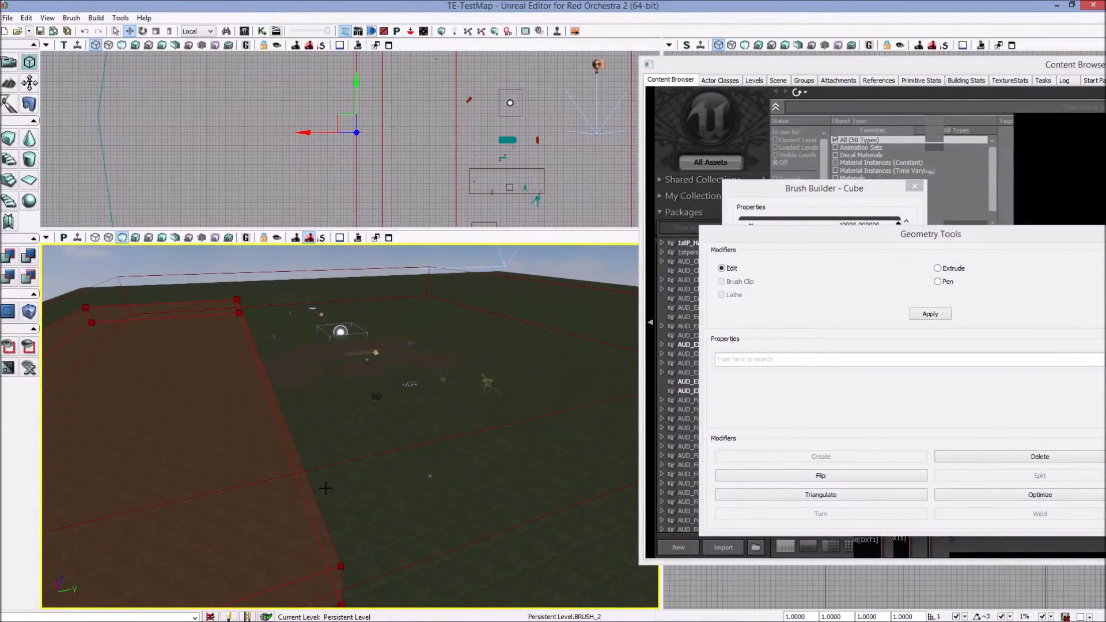
- Add an ROVolumeMapBoundary volume from the widened builder brush and move the builder brush clear of it
{"action": "left_click", "coordinate": [294, 434]}
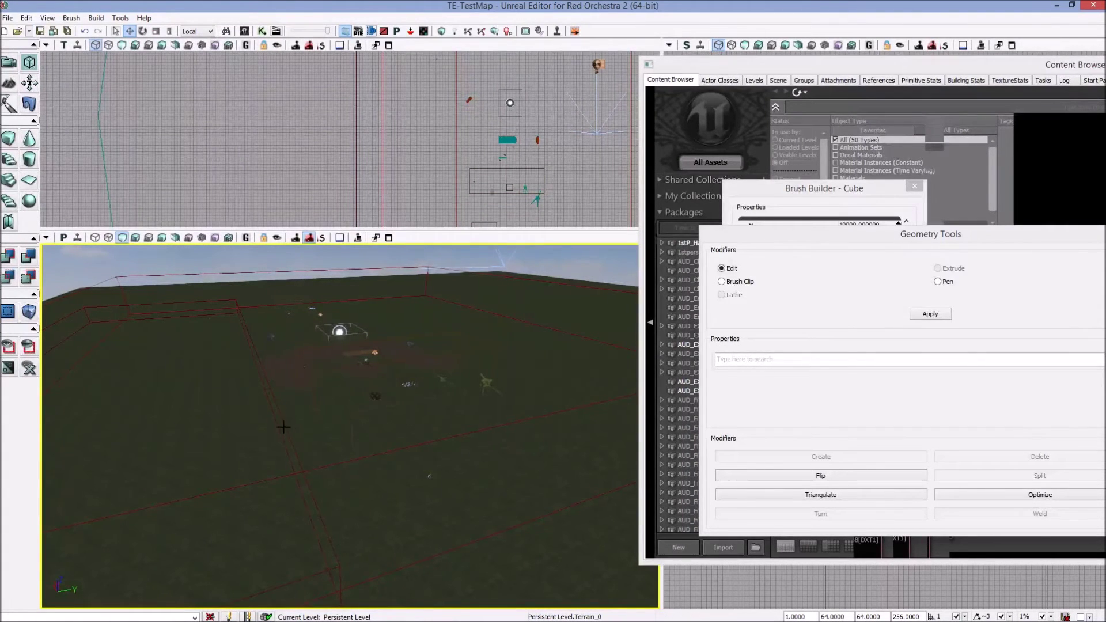
{"action": "right_click_drag", "start_coordinate": [311, 423], "coordinate": [245, 406]}
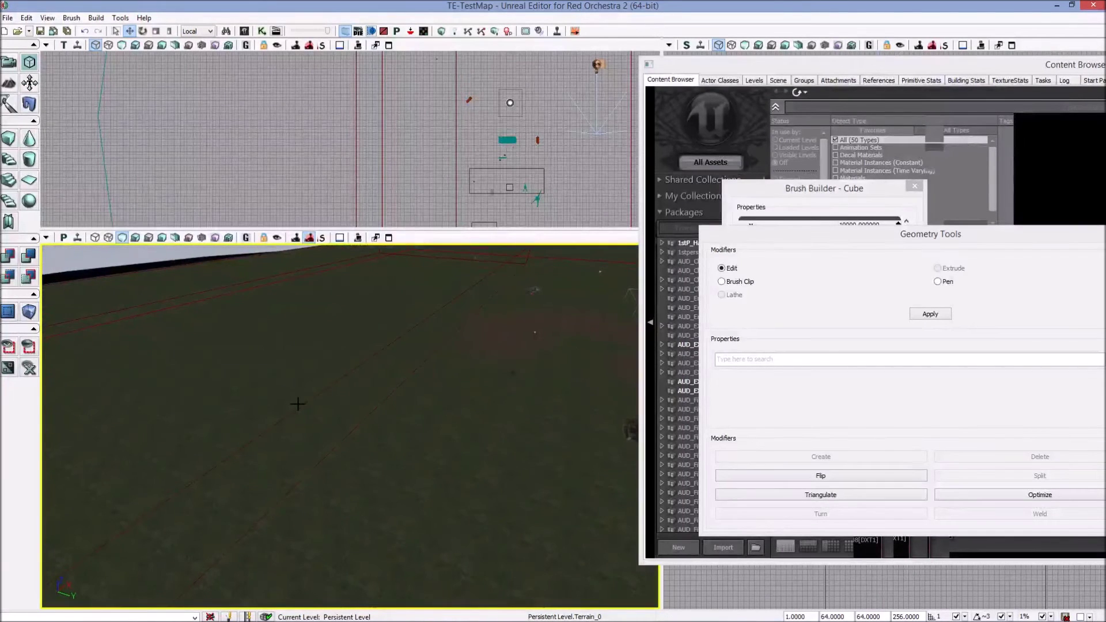
{"action": "left_click", "coordinate": [302, 401]}
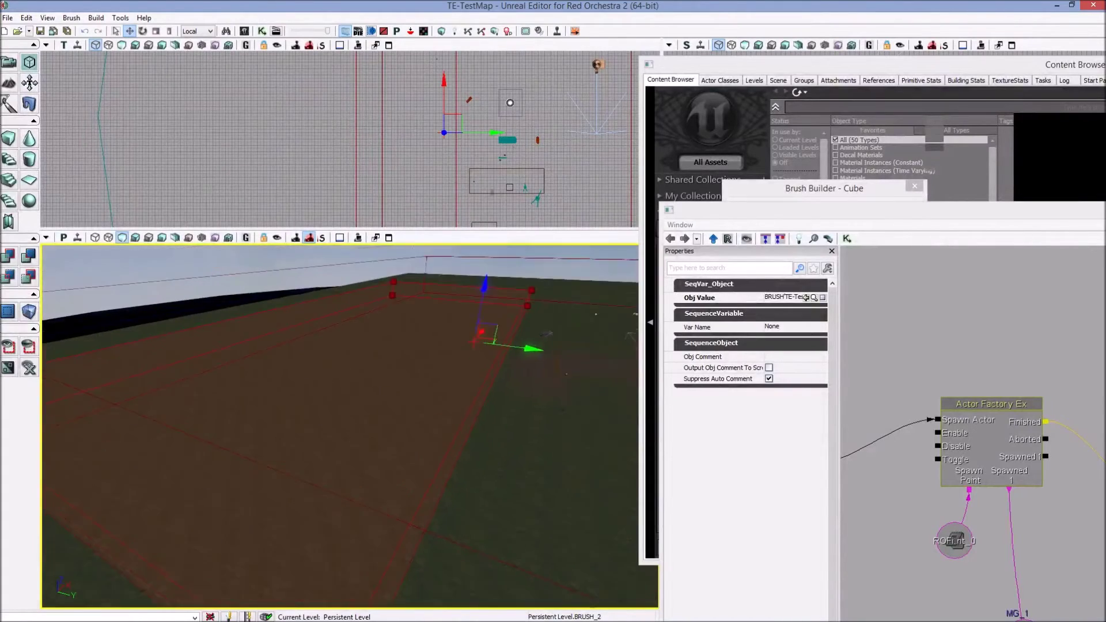
{"action": "mouse_move", "coordinate": [350, 426]}
{"action": "right_mouse_down"}
{"action": "mouse_move", "coordinate": [380, 403]}
{"action": "mouse_move", "coordinate": [315, 415]}
{"action": "right_mouse_up"}
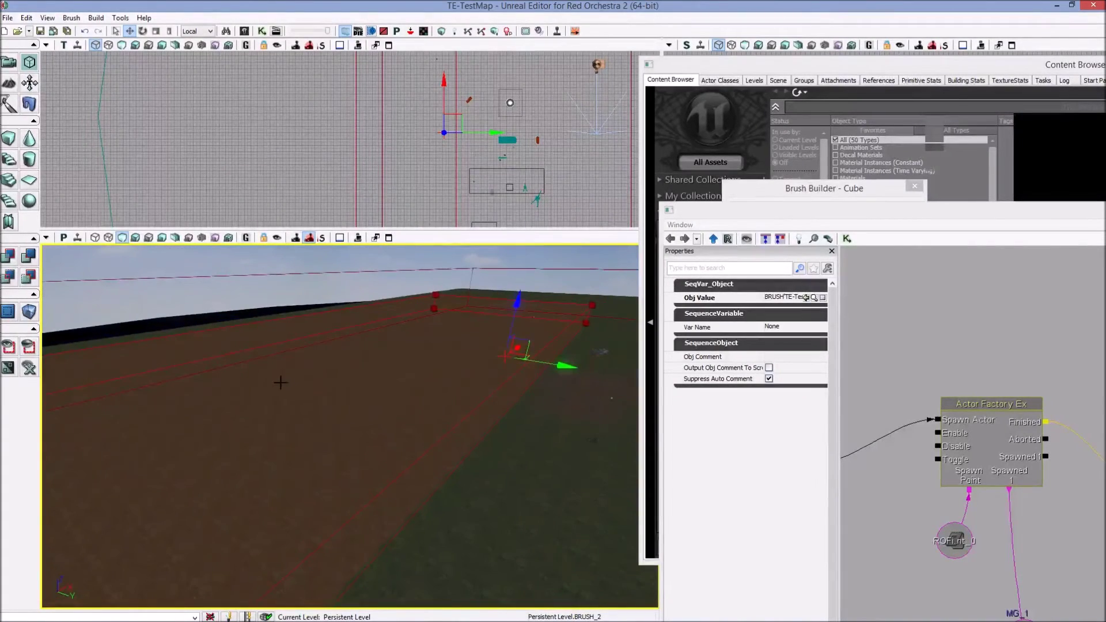
{"action": "right_click", "coordinate": [29, 314]}
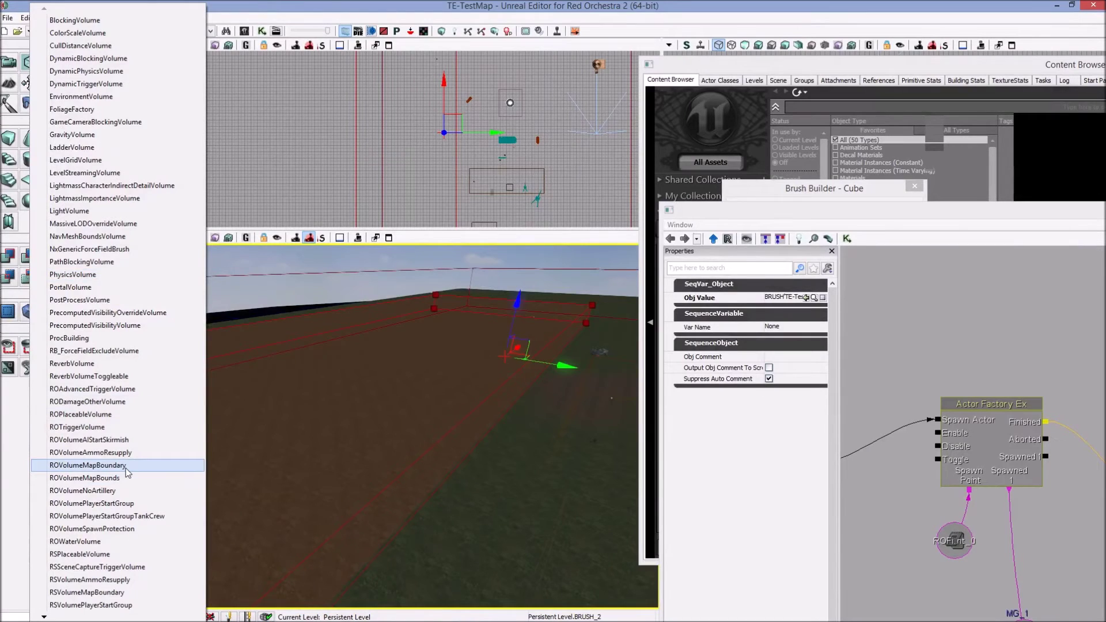
{"action": "left_click", "coordinate": [88, 465]}
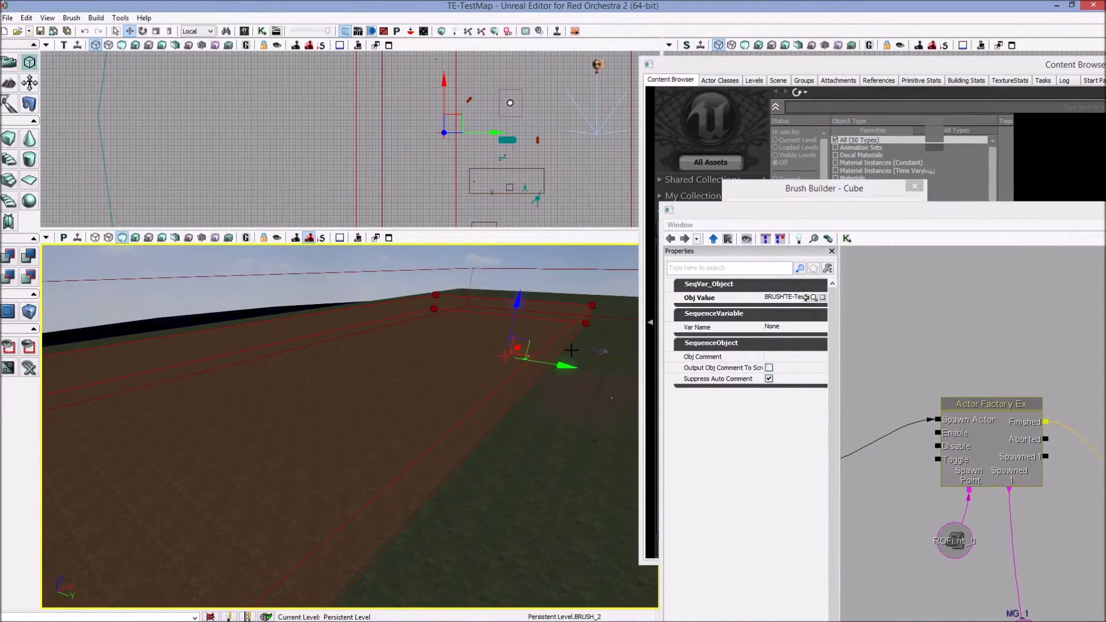
{"action": "left_click_drag", "start_coordinate": [544, 362], "coordinate": [276, 318]}
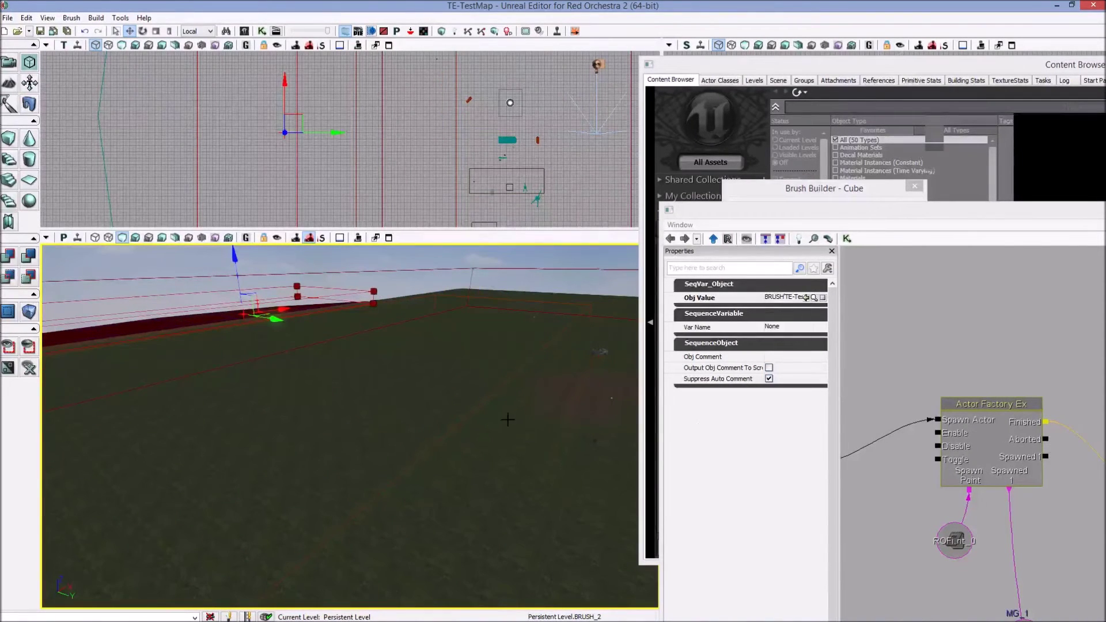
- Set the map boundary volume's brush color to cyan in its properties and close them
{"action": "left_click", "coordinate": [447, 436]}
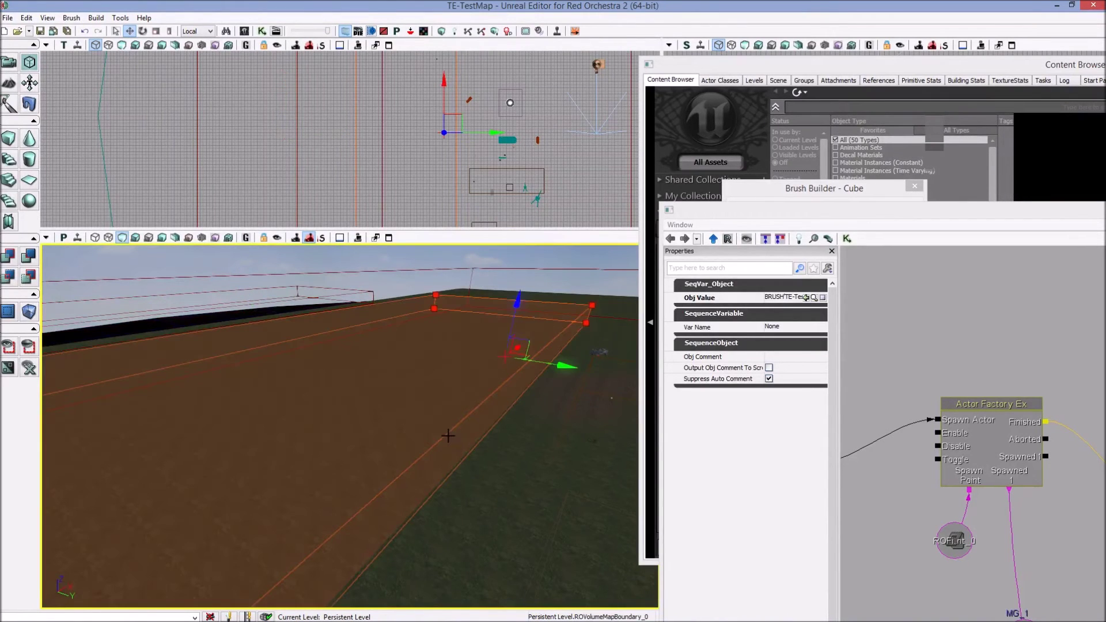
{"action": "double_click", "coordinate": [503, 433]}
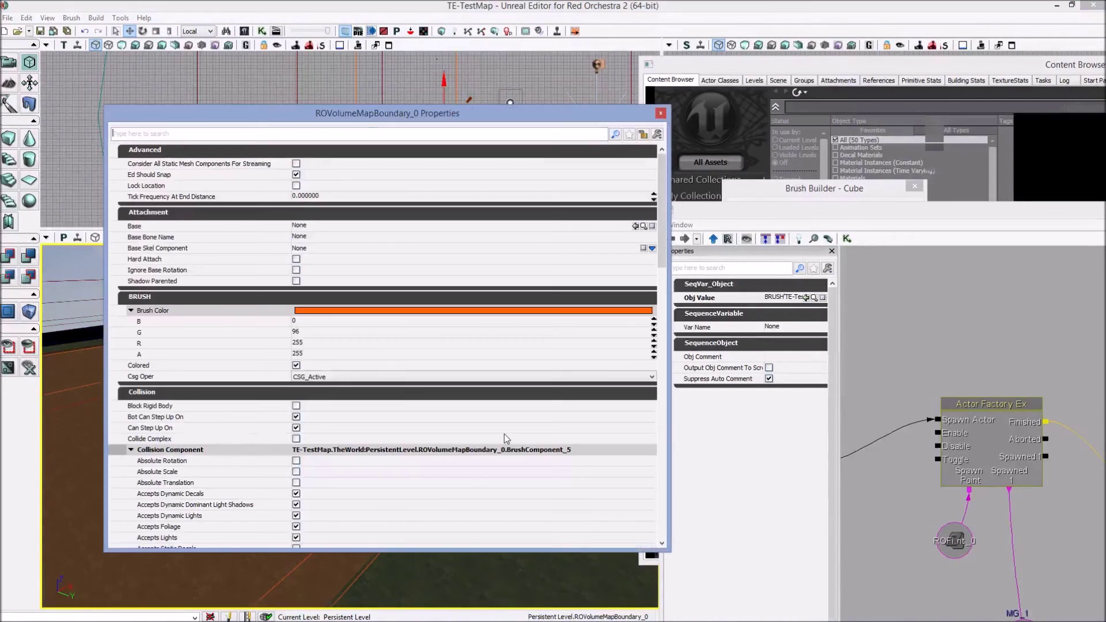
{"action": "left_click", "coordinate": [328, 311]}
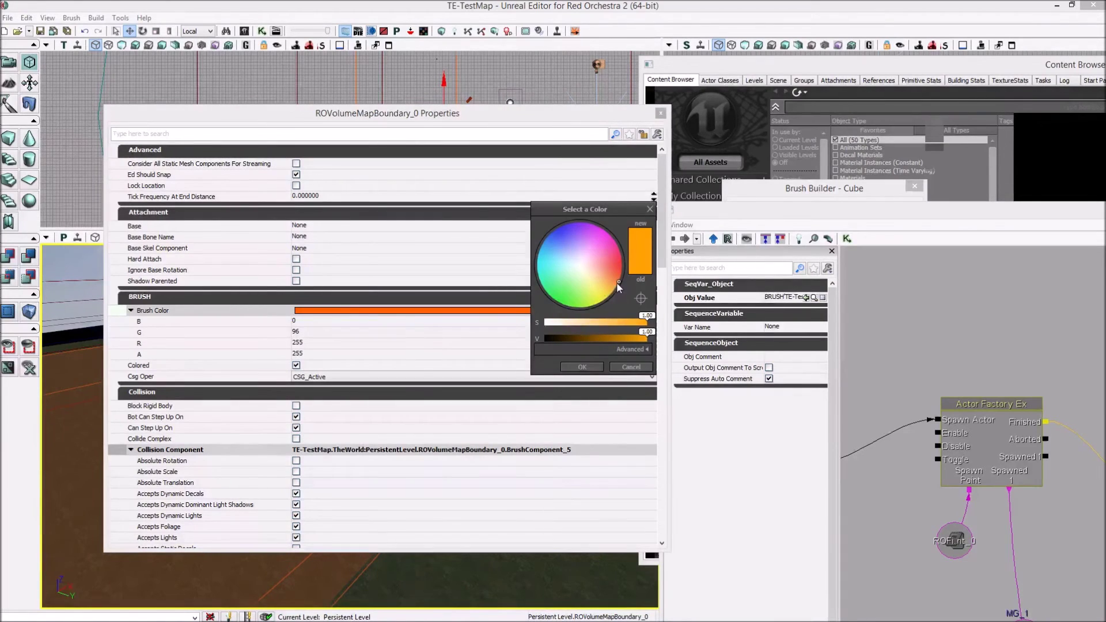
{"action": "left_click", "coordinate": [617, 284]}
{"action": "mouse_move", "coordinate": [617, 286]}
{"action": "left_mouse_down"}
{"action": "mouse_move", "coordinate": [577, 262]}
{"action": "mouse_move", "coordinate": [561, 231]}
{"action": "mouse_move", "coordinate": [586, 238]}
{"action": "mouse_move", "coordinate": [577, 256]}
{"action": "mouse_move", "coordinate": [605, 308]}
{"action": "mouse_move", "coordinate": [599, 243]}
{"action": "mouse_move", "coordinate": [610, 234]}
{"action": "mouse_move", "coordinate": [537, 271]}
{"action": "left_mouse_up"}
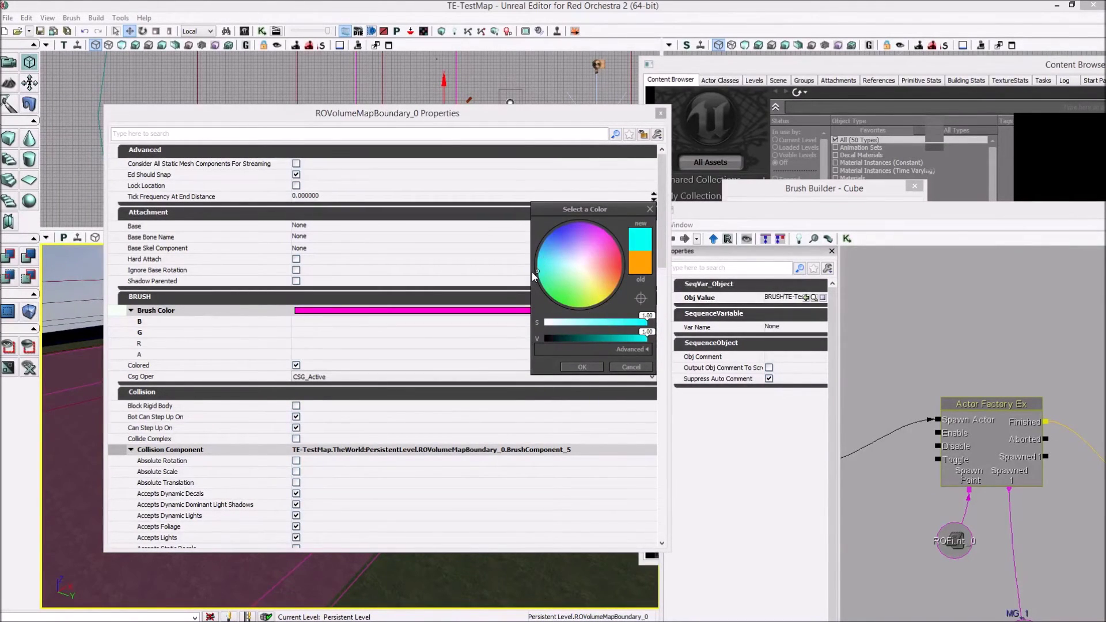
{"action": "left_click", "coordinate": [583, 367]}
{"action": "left_click", "coordinate": [661, 113]}
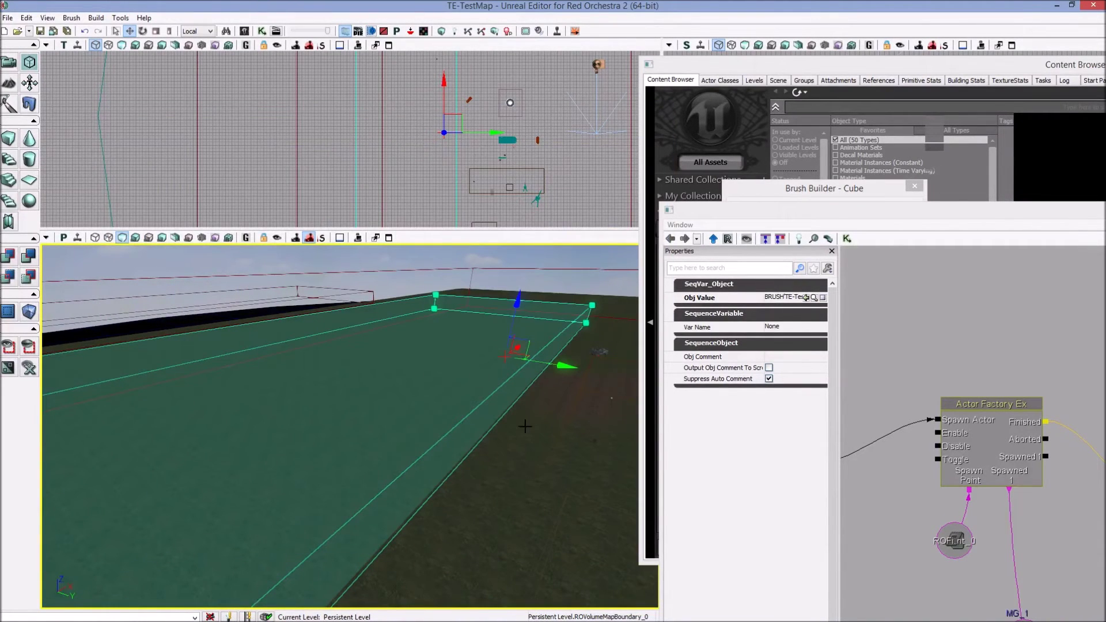
- Bring the Kismet main sequence into full view and delete the BRUSH_2 variable attached to Enable Map Boundary
{"action": "right_click_drag", "start_coordinate": [492, 523], "coordinate": [504, 566]}
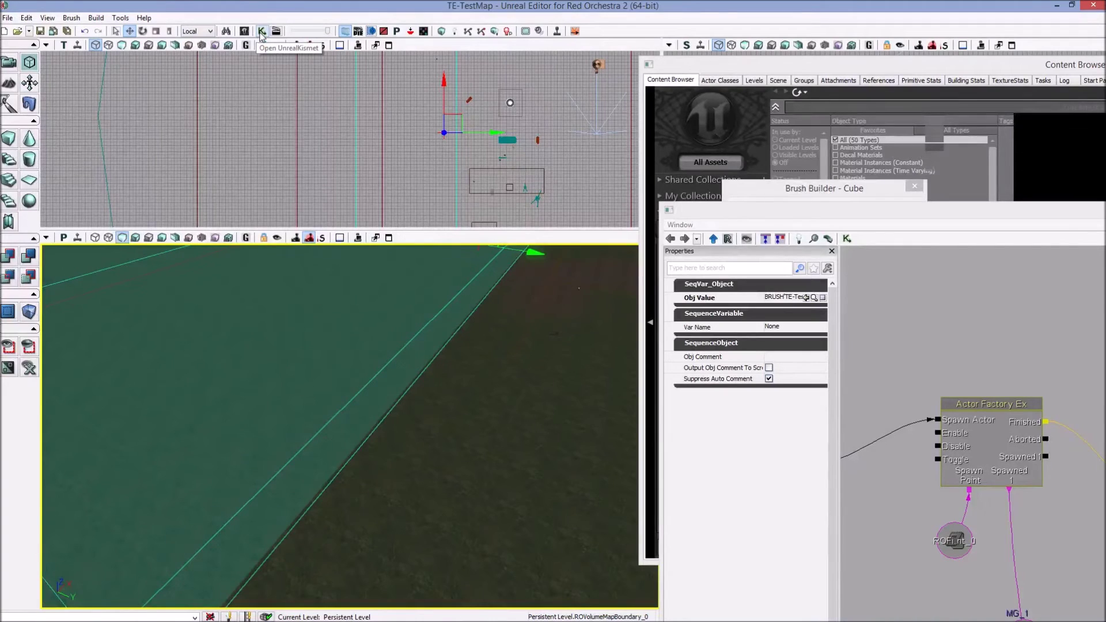
{"action": "left_click_drag", "start_coordinate": [748, 214], "coordinate": [136, 75]}
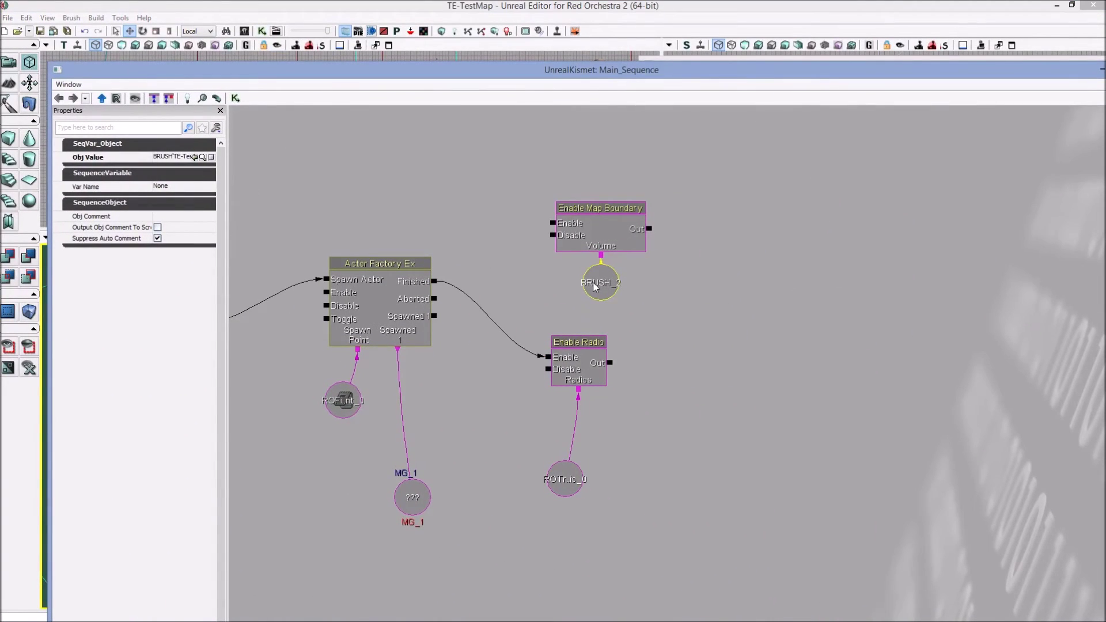
{"action": "key", "text": "Delete"}
{"action": "left_click", "coordinate": [597, 230]}
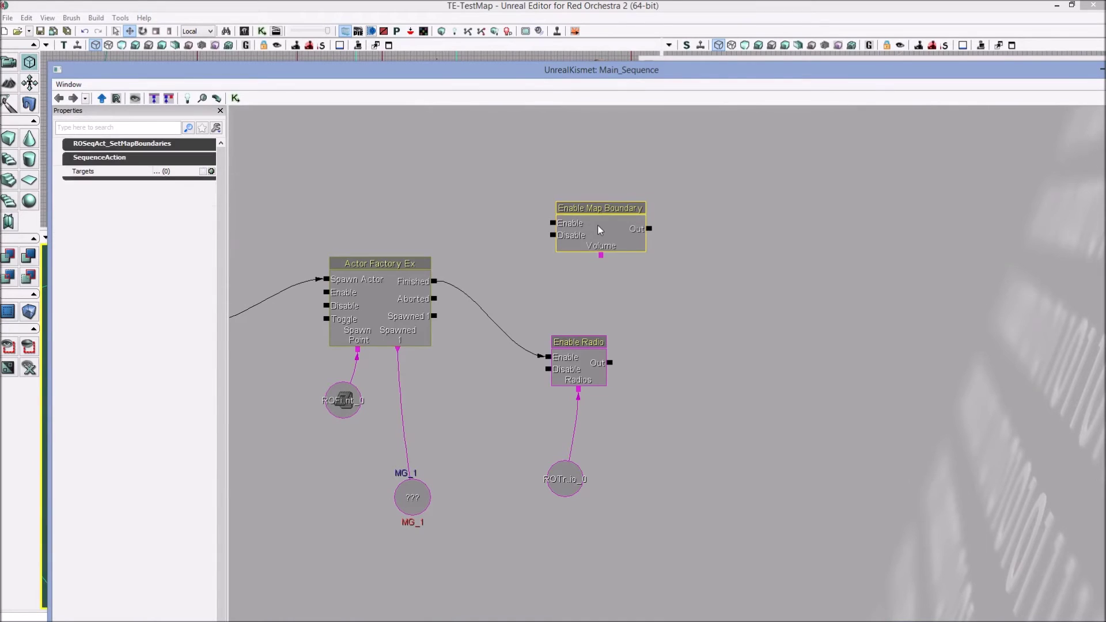
{"action": "right_click", "coordinate": [590, 164]}
{"action": "mouse_move", "coordinate": [623, 172]}
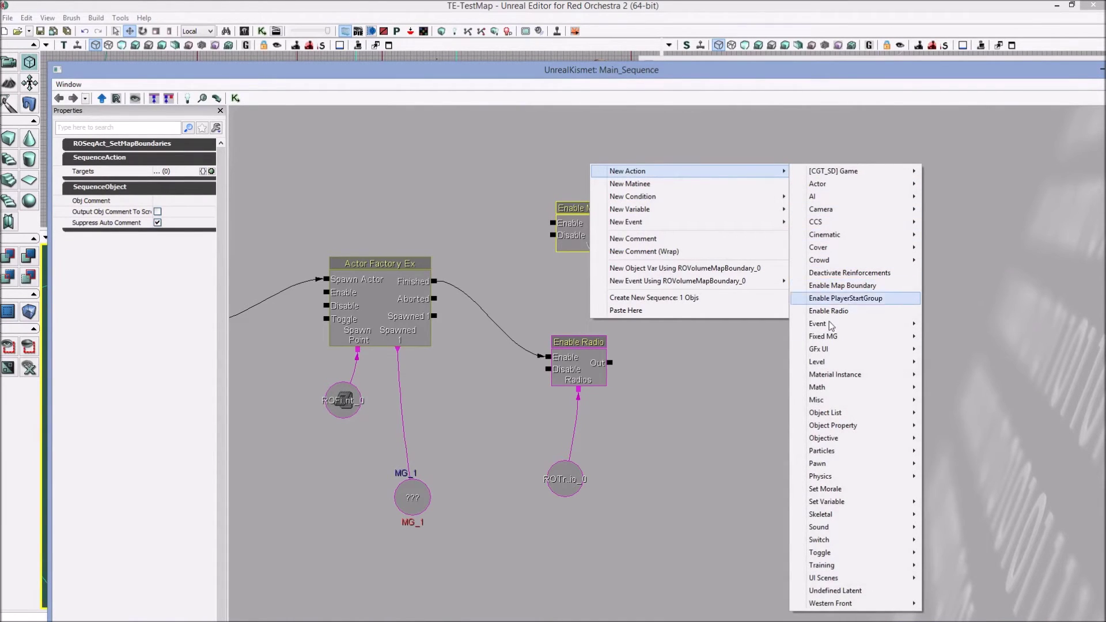
{"action": "left_click", "coordinate": [773, 370]}
- Attach an object variable for the ROVolumeMapBoundary volume to Enable Map Boundary's Volume connector and place it below the node
{"action": "right_click", "coordinate": [603, 255]}
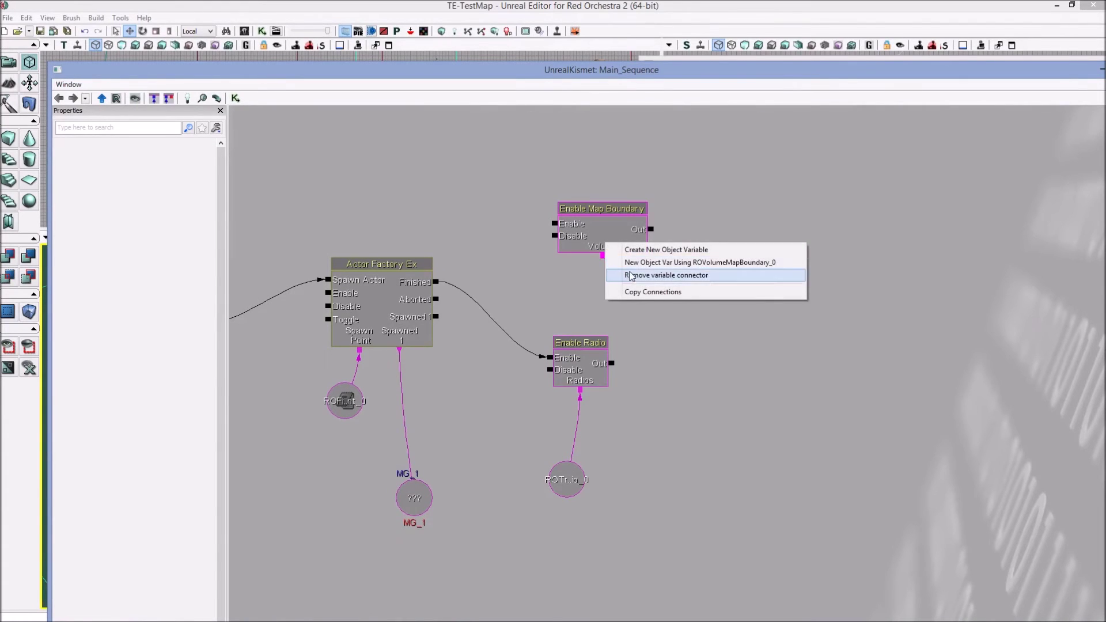
{"action": "left_click", "coordinate": [625, 262]}
{"action": "left_click_drag", "start_coordinate": [606, 282], "coordinate": [667, 325], "text": "ctrl"}
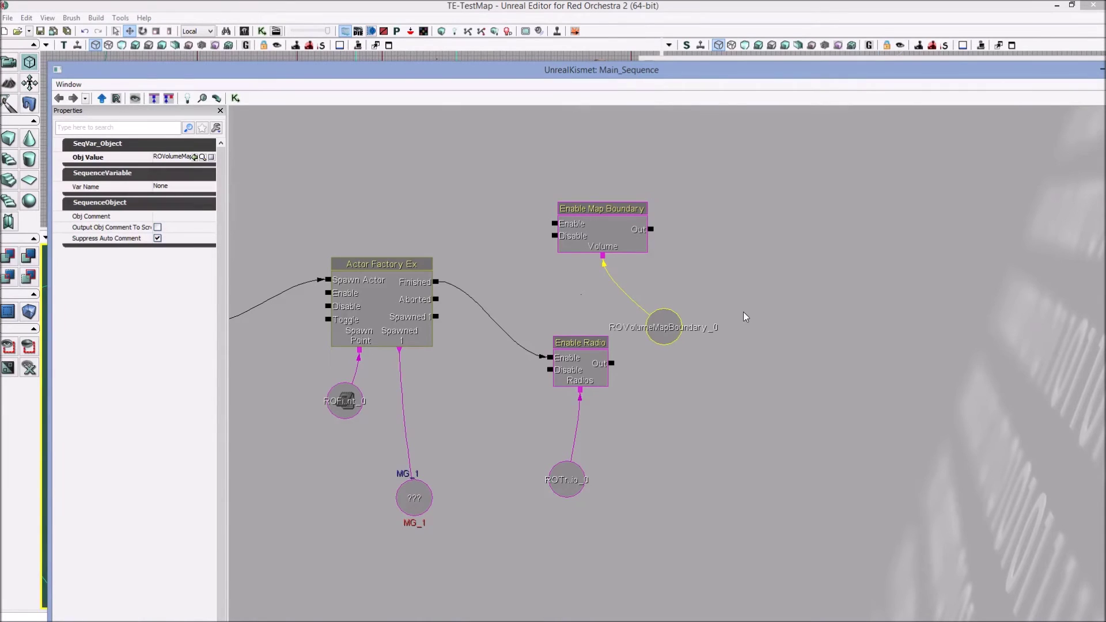
{"action": "left_click_drag", "start_coordinate": [482, 193], "coordinate": [569, 156]}
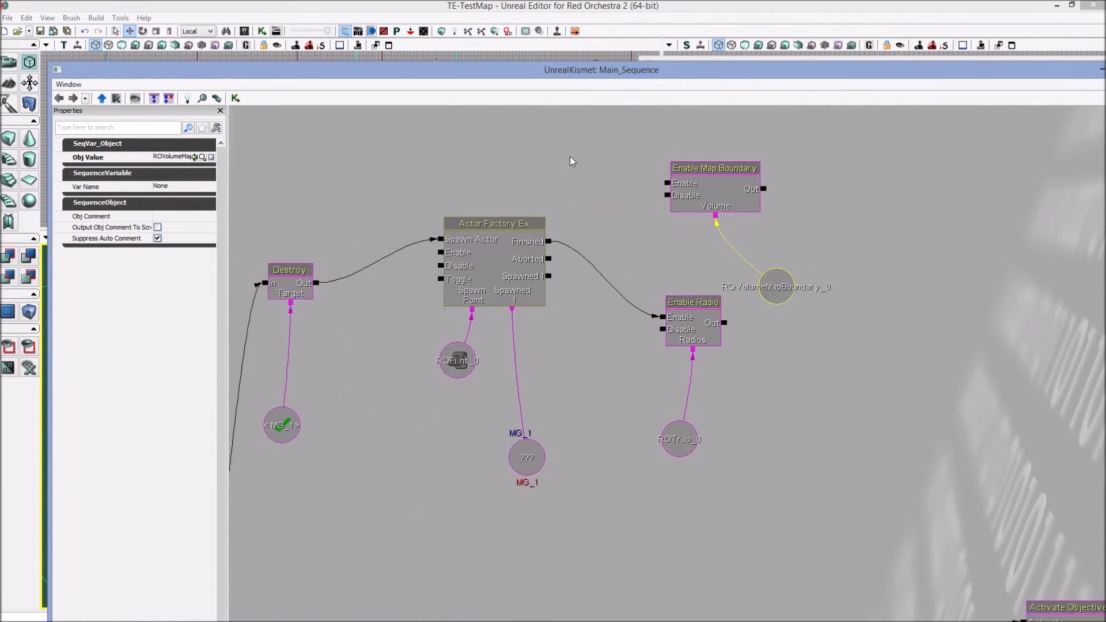
- Connect Level Loaded's Level Reset output to Enable Map Boundary's Enable input and move that node with its volume variable below the event
{"action": "scroll", "coordinate": [569, 157], "scroll_direction": "down", "scroll_amount": 5}
{"action": "left_click_drag", "start_coordinate": [379, 421], "coordinate": [617, 176]}
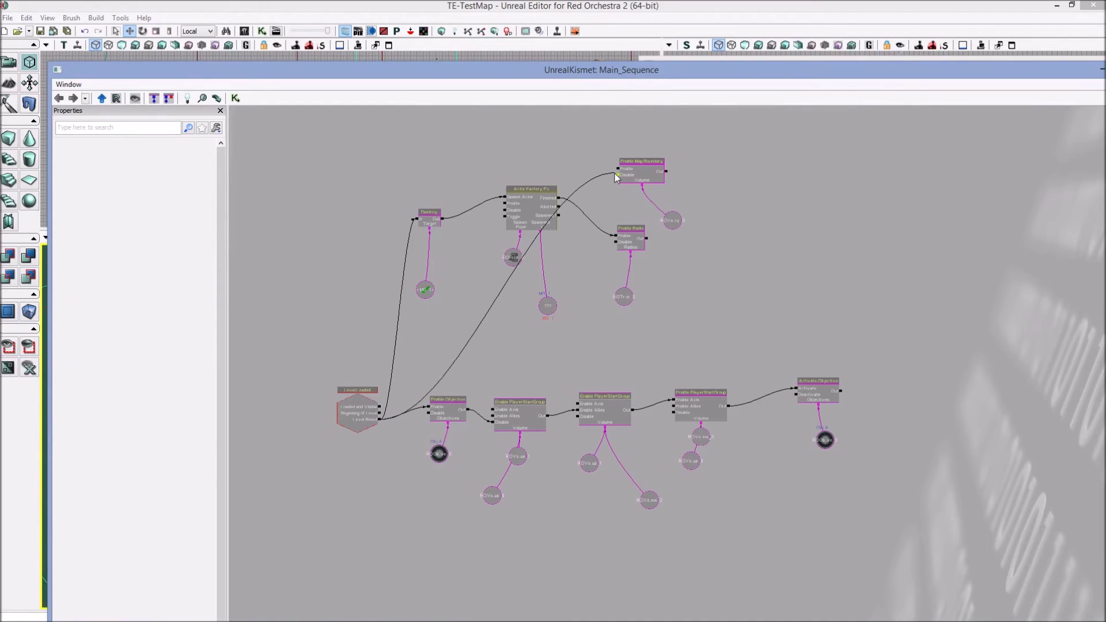
{"action": "left_click", "coordinate": [651, 178]}
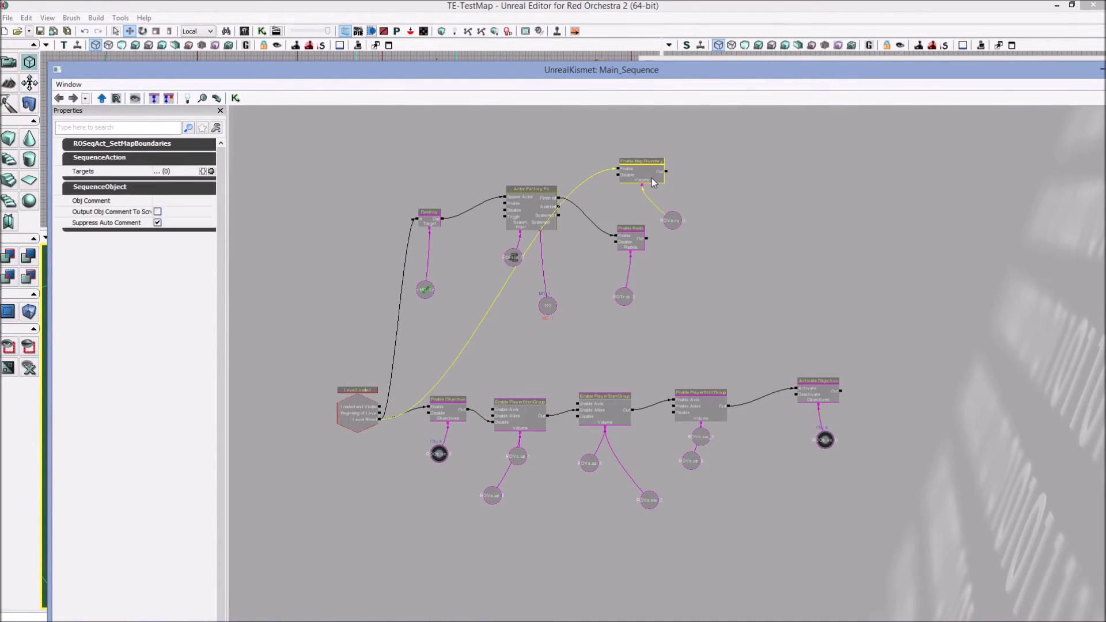
{"action": "left_click", "coordinate": [665, 218], "text": "ctrl"}
{"action": "left_click_drag", "start_coordinate": [643, 172], "coordinate": [401, 484], "text": "ctrl"}
{"action": "left_click", "coordinate": [426, 519]}
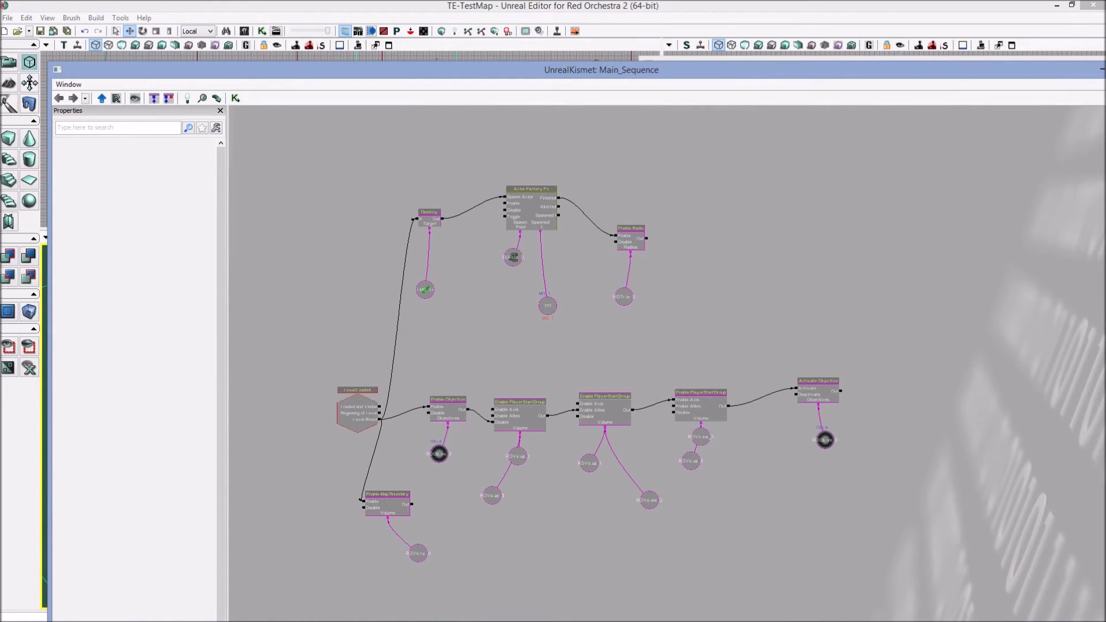
- Leave Kismet and examine the map boundary and map bounds volumes in the perspective and top views
{"action": "left_click_drag", "start_coordinate": [1055, 73], "coordinate": [917, 99]}
{"action": "left_click", "coordinate": [997, 97]}
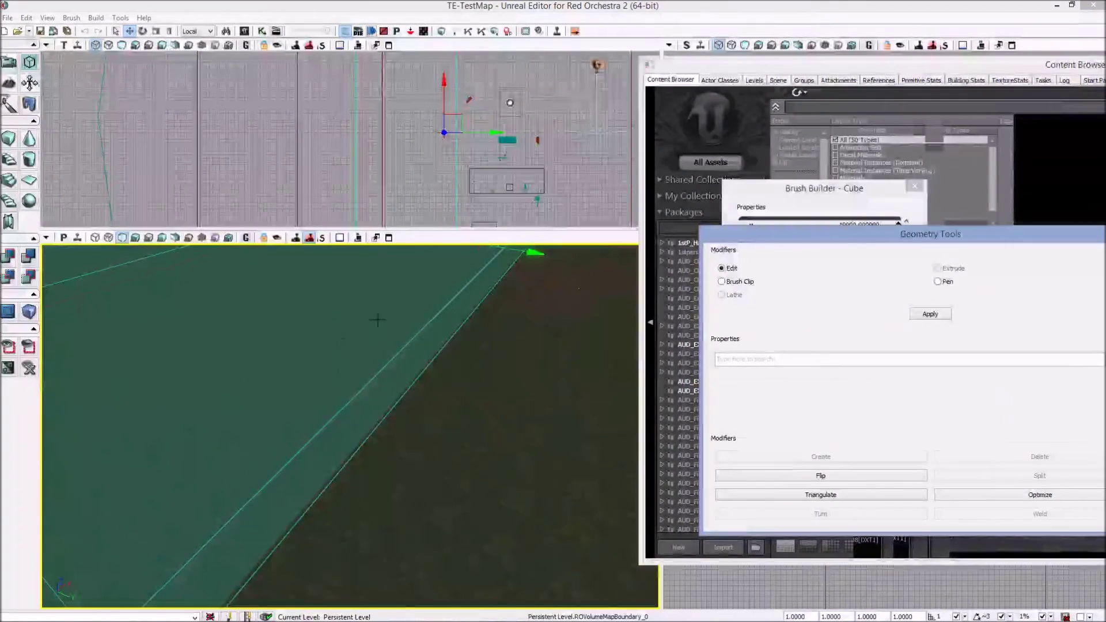
{"action": "left_click_drag", "start_coordinate": [495, 374], "coordinate": [496, 371]}
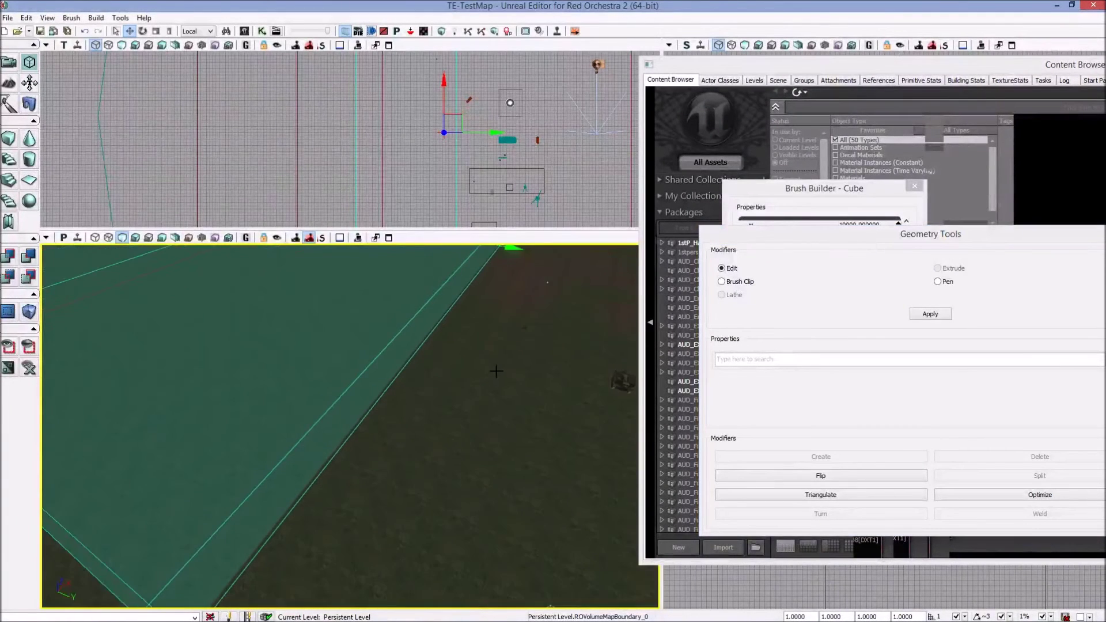
{"action": "left_click", "coordinate": [381, 193]}
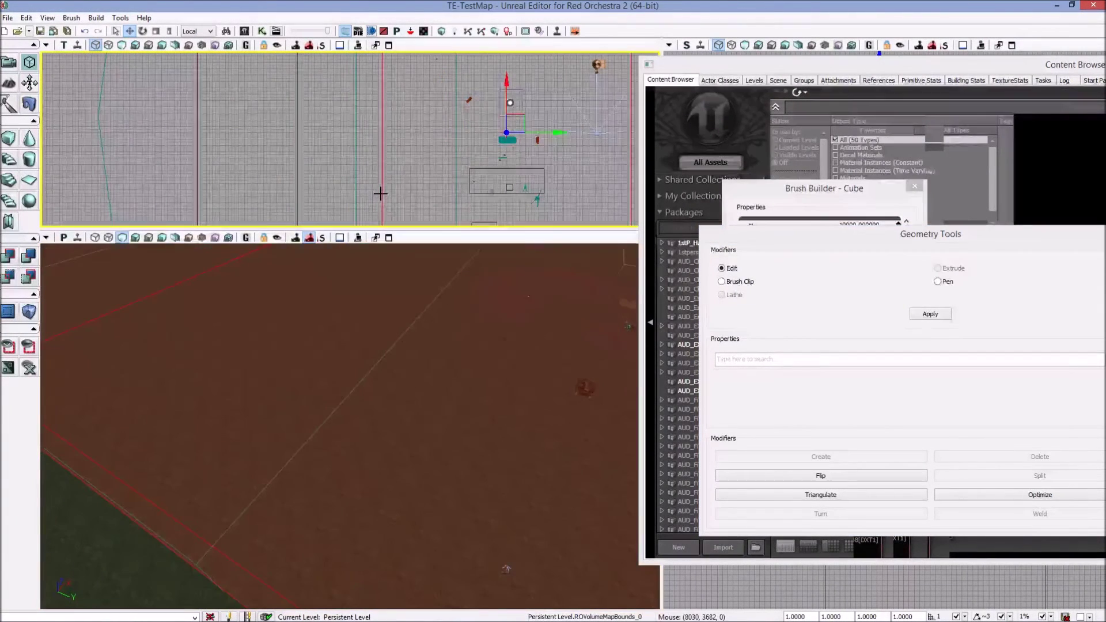
{"action": "mouse_move", "coordinate": [444, 462]}
{"action": "right_mouse_down"}
{"action": "mouse_move", "coordinate": [494, 468]}
{"action": "mouse_move", "coordinate": [496, 429]}
{"action": "mouse_move", "coordinate": [461, 432]}
{"action": "mouse_move", "coordinate": [520, 427]}
{"action": "mouse_move", "coordinate": [477, 426]}
{"action": "mouse_move", "coordinate": [492, 433]}
{"action": "mouse_move", "coordinate": [438, 443]}
{"action": "mouse_move", "coordinate": [431, 468]}
{"action": "mouse_move", "coordinate": [458, 470]}
{"action": "mouse_move", "coordinate": [444, 461]}
{"action": "right_mouse_up"}
{"action": "right_click_drag", "start_coordinate": [323, 155], "coordinate": [215, 185]}
{"action": "scroll", "coordinate": [216, 184], "scroll_direction": "down", "scroll_amount": 6}
{"action": "scroll", "coordinate": [223, 167], "scroll_direction": "down", "scroll_amount": 2}
{"action": "left_click", "coordinate": [353, 190]}
{"action": "scroll", "coordinate": [349, 179], "scroll_direction": "up", "scroll_amount": 2}
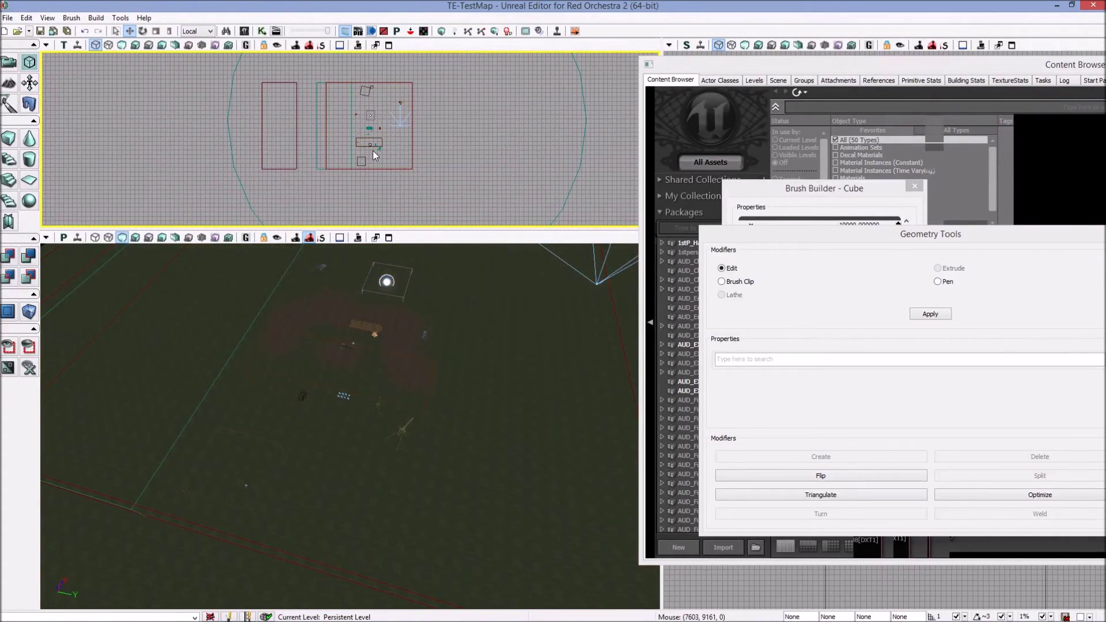
{"action": "scroll", "coordinate": [345, 139], "scroll_direction": "up", "scroll_amount": 5}
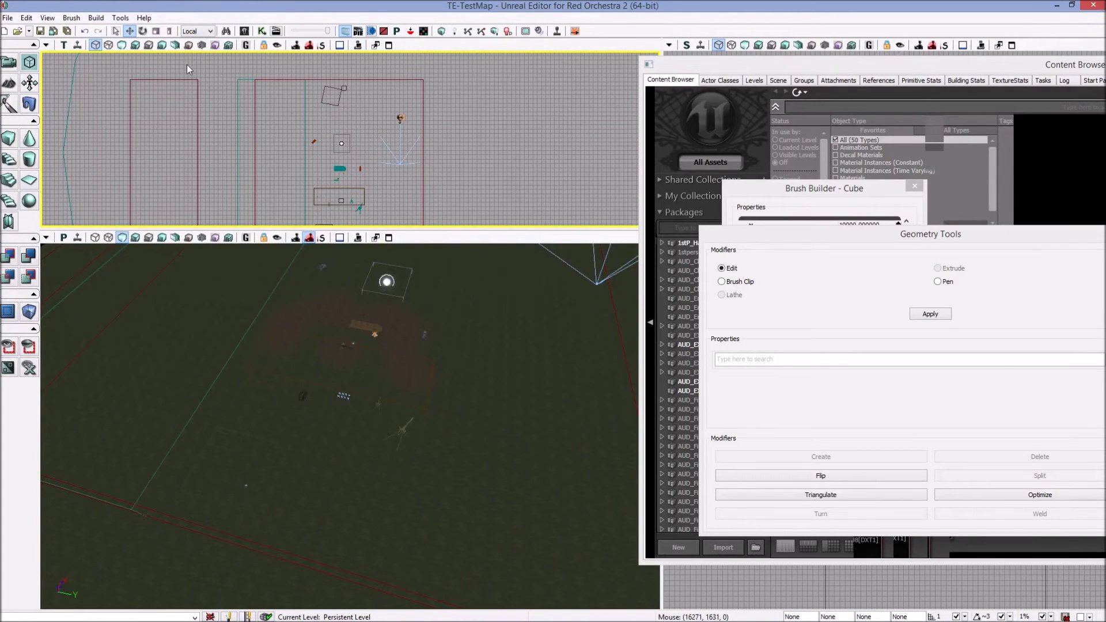
{"action": "left_click_drag", "start_coordinate": [292, 143], "coordinate": [372, 68]}
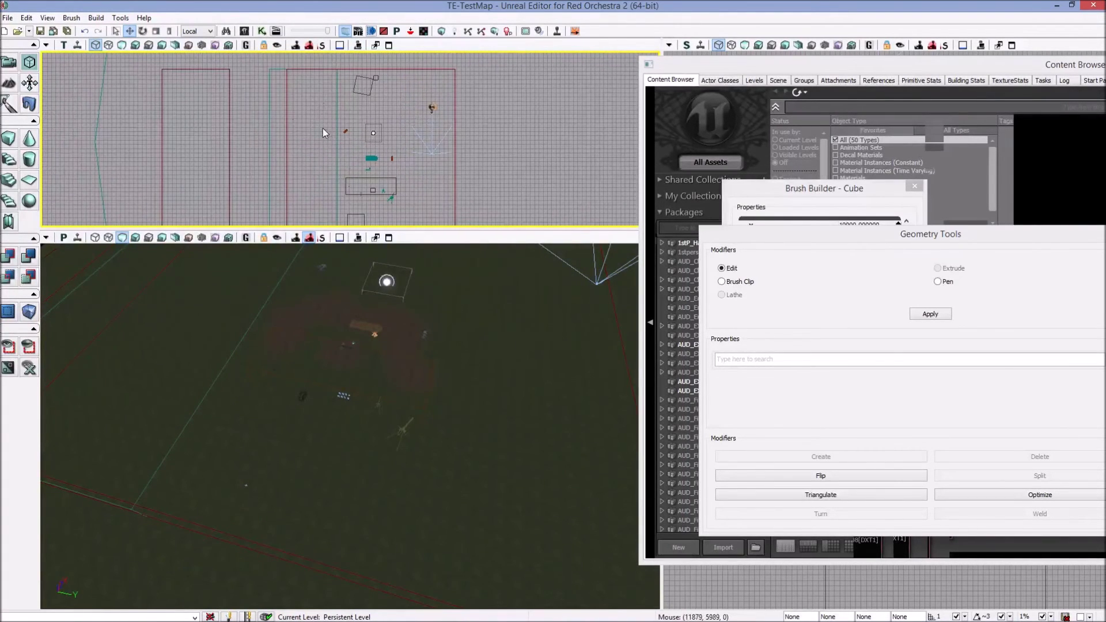
- Open the top view as a maximized floating viewport and frame the map volumes in it
{"action": "left_click", "coordinate": [375, 46]}
{"action": "double_click", "coordinate": [375, 133]}
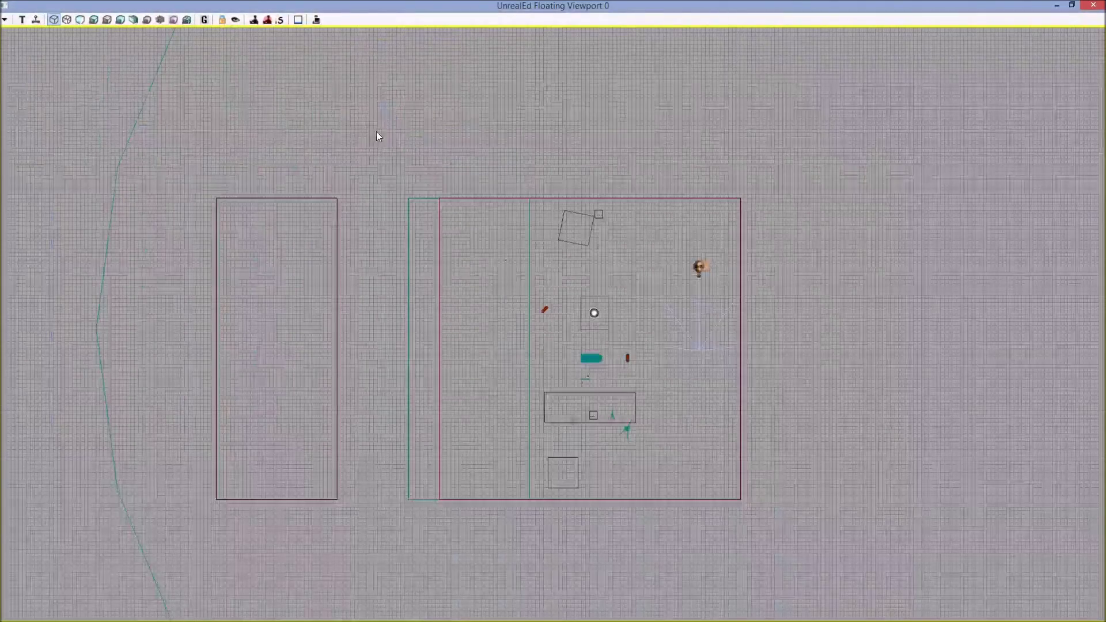
{"action": "left_click_drag", "start_coordinate": [390, 136], "coordinate": [299, 136]}
{"action": "scroll", "coordinate": [316, 324], "scroll_direction": "up", "scroll_amount": 3}
{"action": "scroll", "coordinate": [319, 313], "scroll_direction": "down", "scroll_amount": 3}
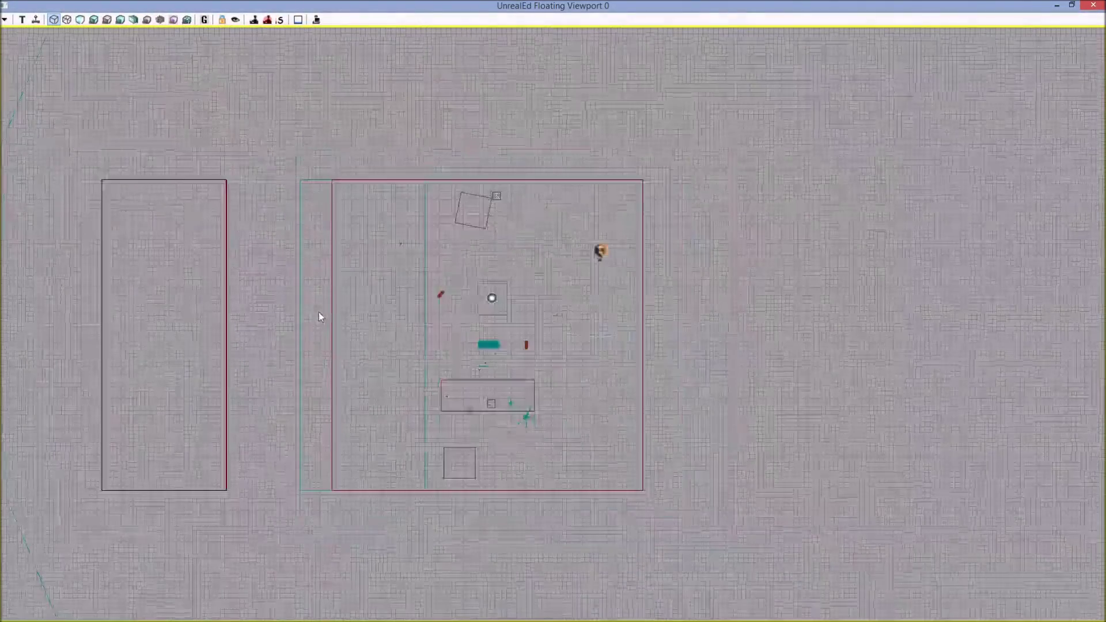
{"action": "left_click_drag", "start_coordinate": [392, 266], "coordinate": [367, 279]}
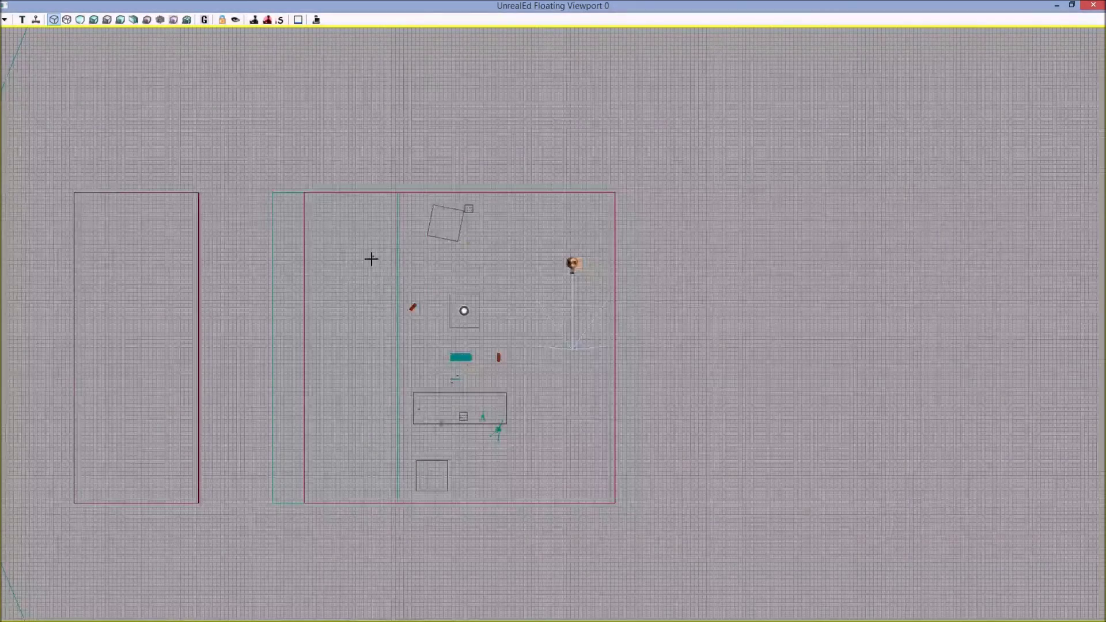
- Set the floating top viewport to Lit shading and frame the terrain around the map volumes
{"action": "left_click", "coordinate": [79, 23]}
{"action": "left_click", "coordinate": [93, 20]}
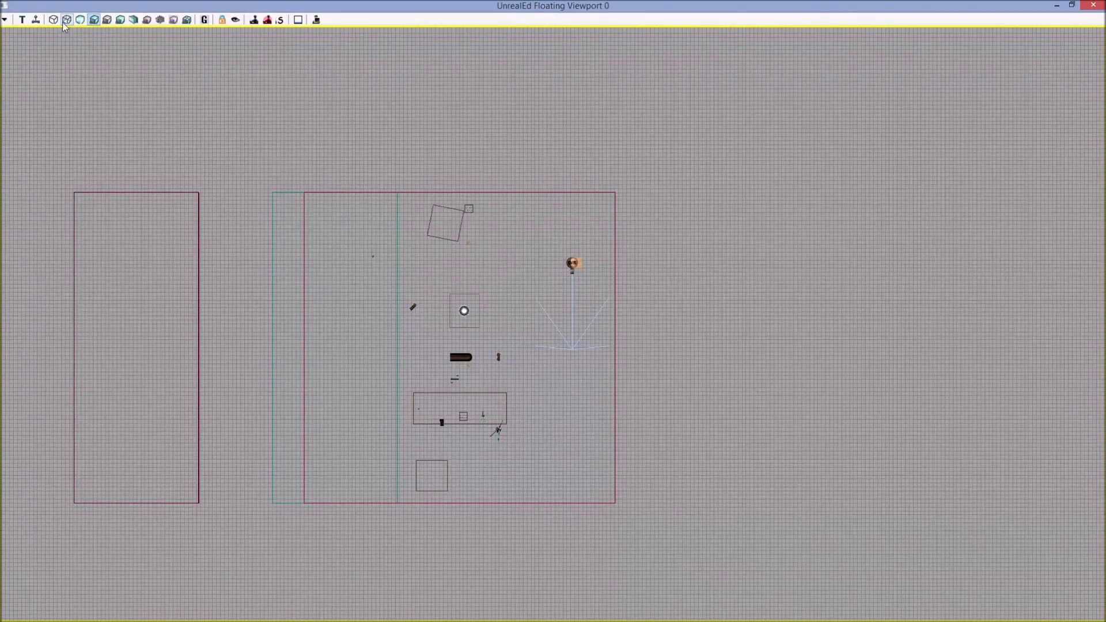
{"action": "scroll", "coordinate": [654, 69], "scroll_direction": "down", "scroll_amount": 4}
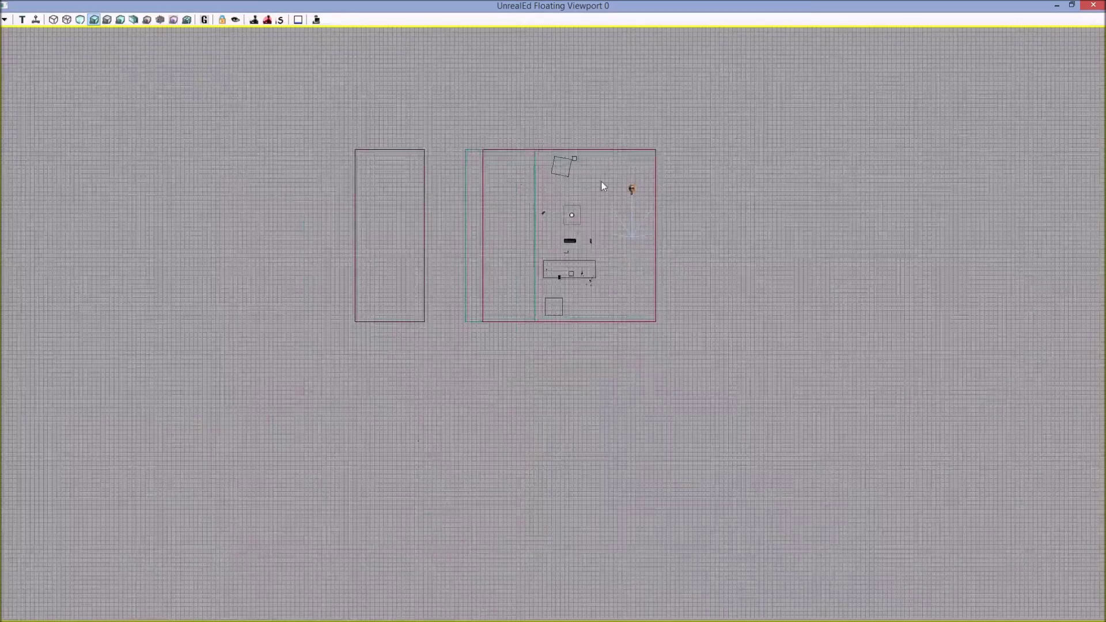
{"action": "right_click_drag", "start_coordinate": [603, 180], "coordinate": [545, 273]}
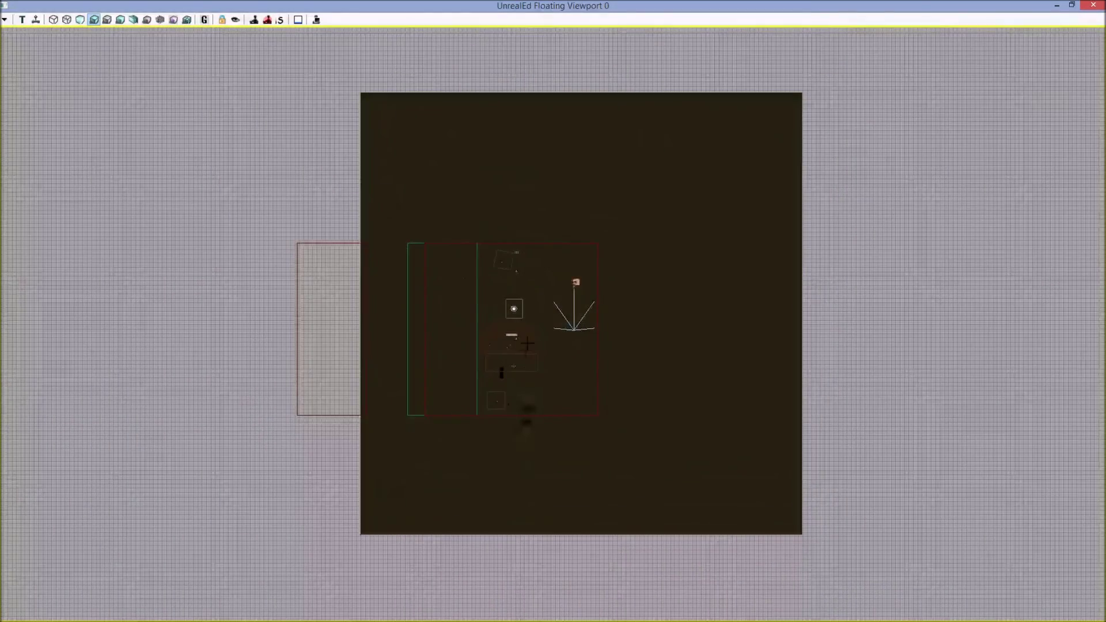
{"action": "scroll", "coordinate": [517, 371], "scroll_direction": "up", "scroll_amount": 8}
{"action": "scroll", "coordinate": [520, 337], "scroll_direction": "down", "scroll_amount": 4}
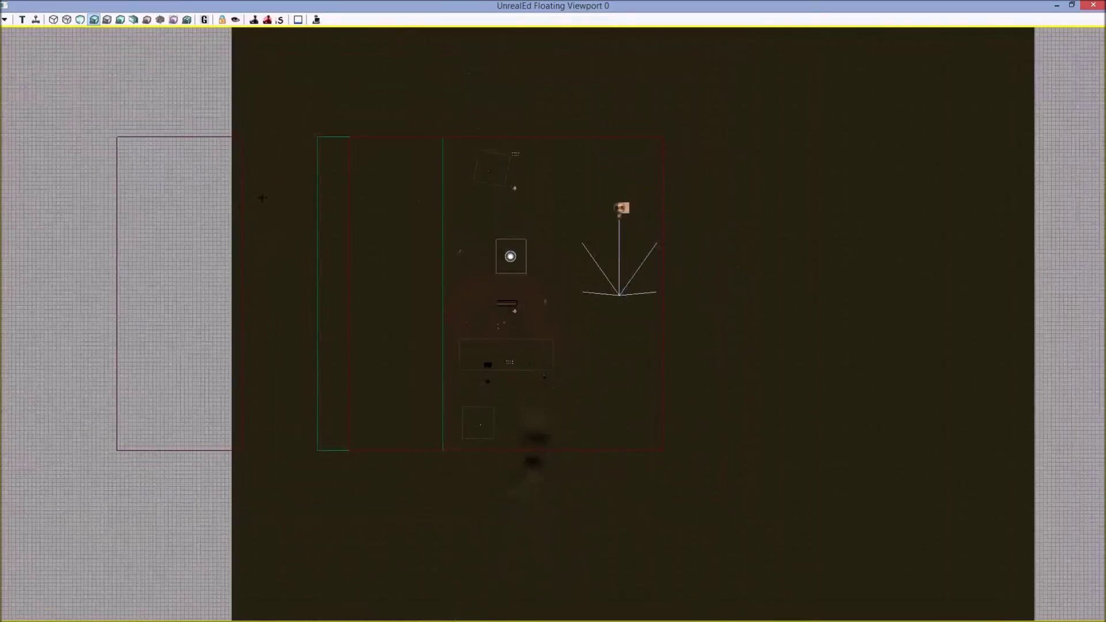
{"action": "left_click", "coordinate": [80, 20]}
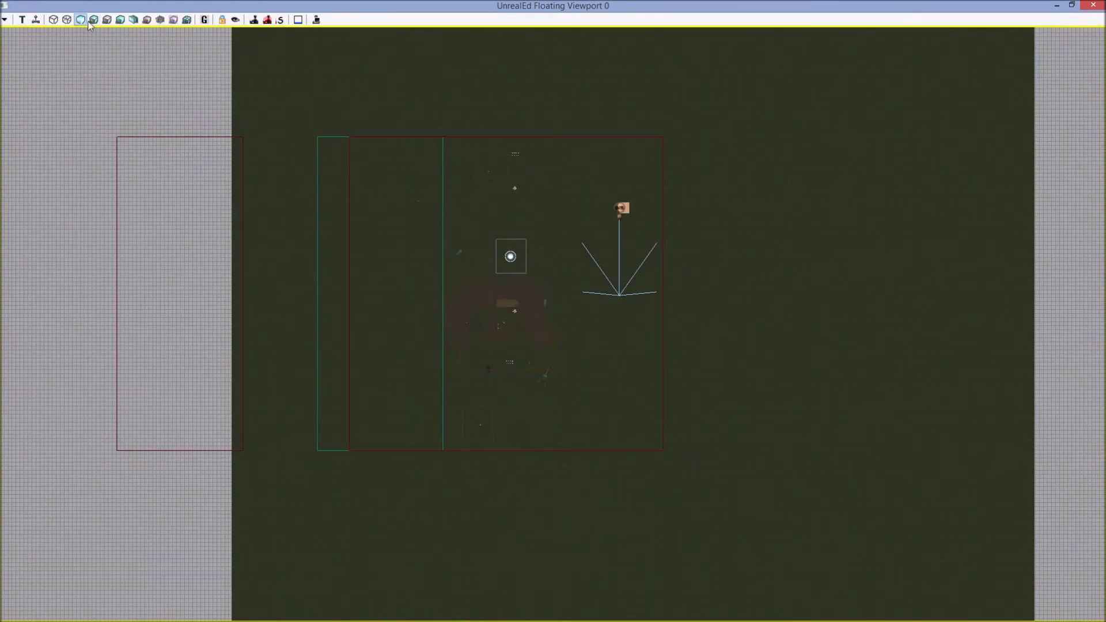
{"action": "left_click", "coordinate": [94, 20]}
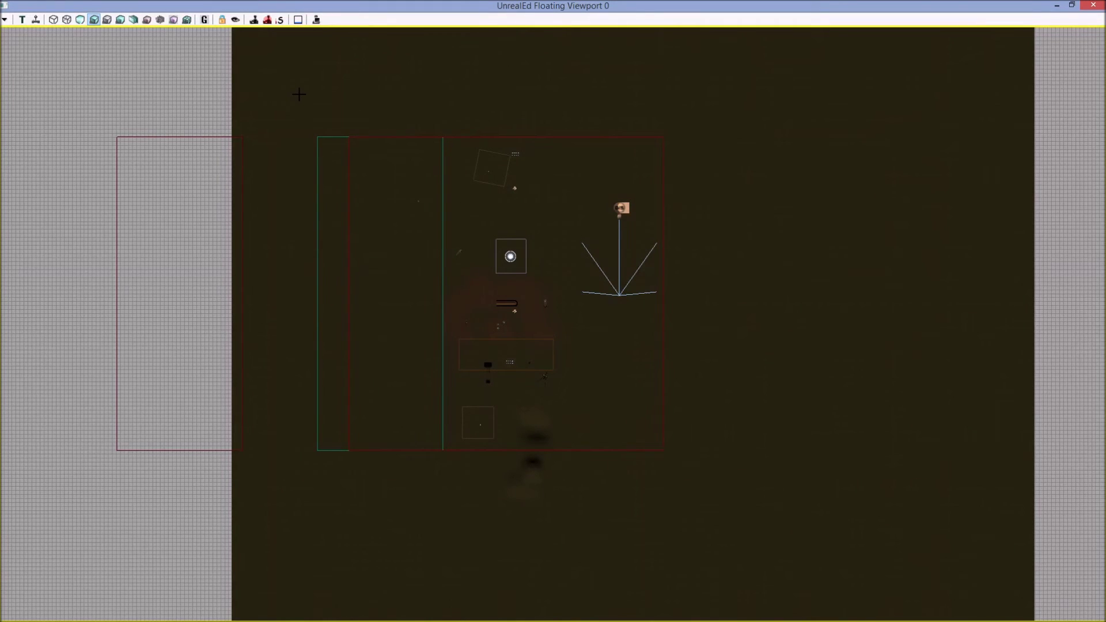
- Preview the terrain from above in Game View, comparing Unlit with Lit shading and ending on Lit
{"action": "left_click", "coordinate": [205, 20]}
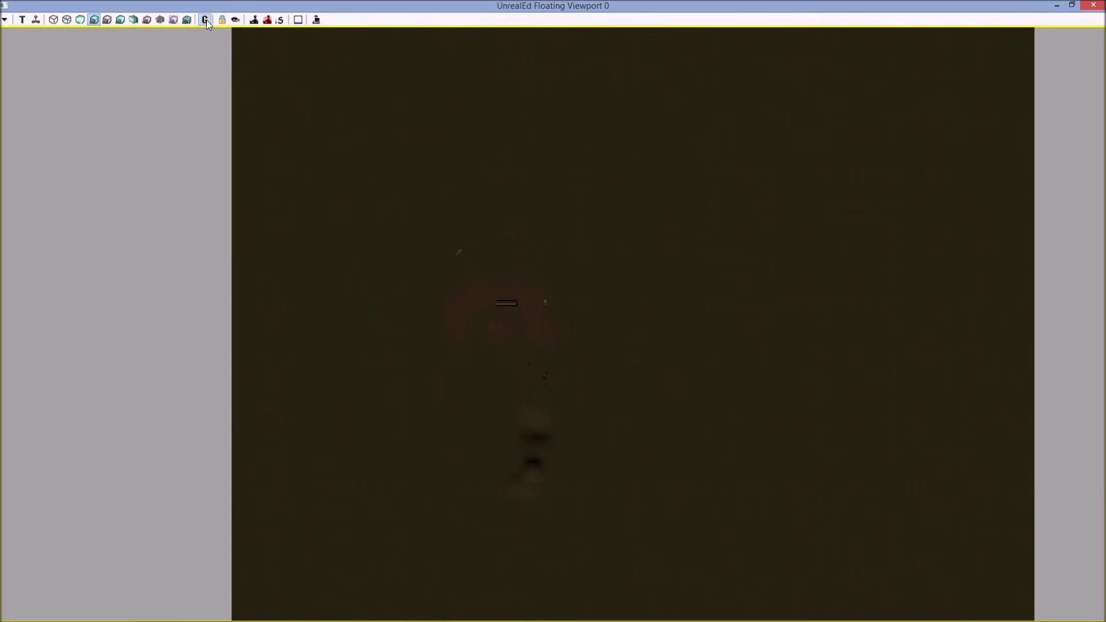
{"action": "left_click", "coordinate": [79, 22]}
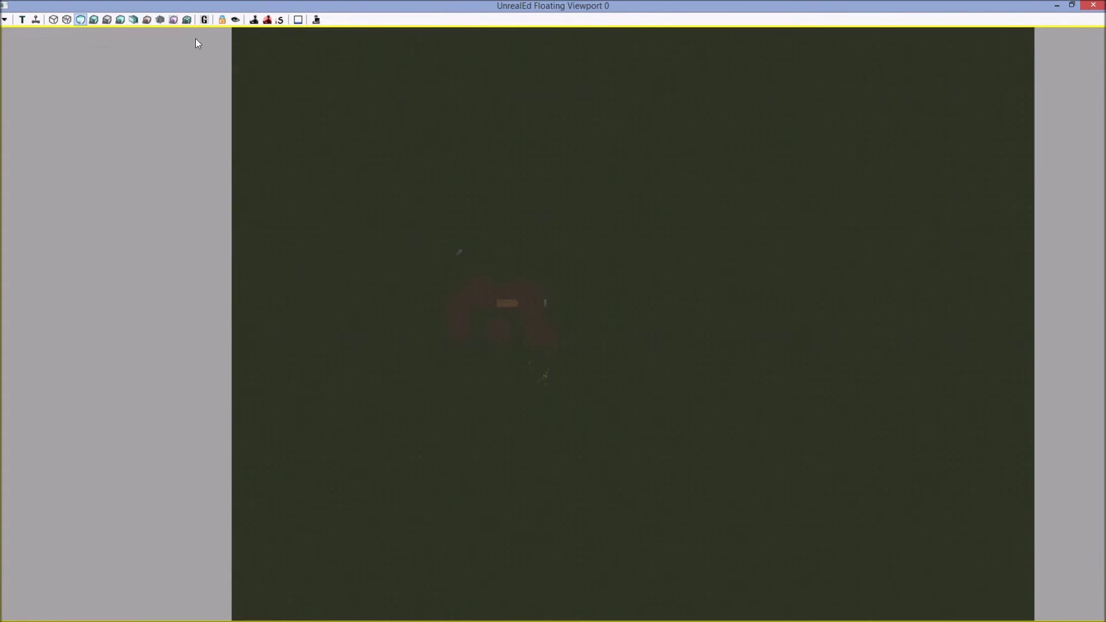
{"action": "left_click", "coordinate": [205, 20]}
{"action": "left_click", "coordinate": [93, 20]}
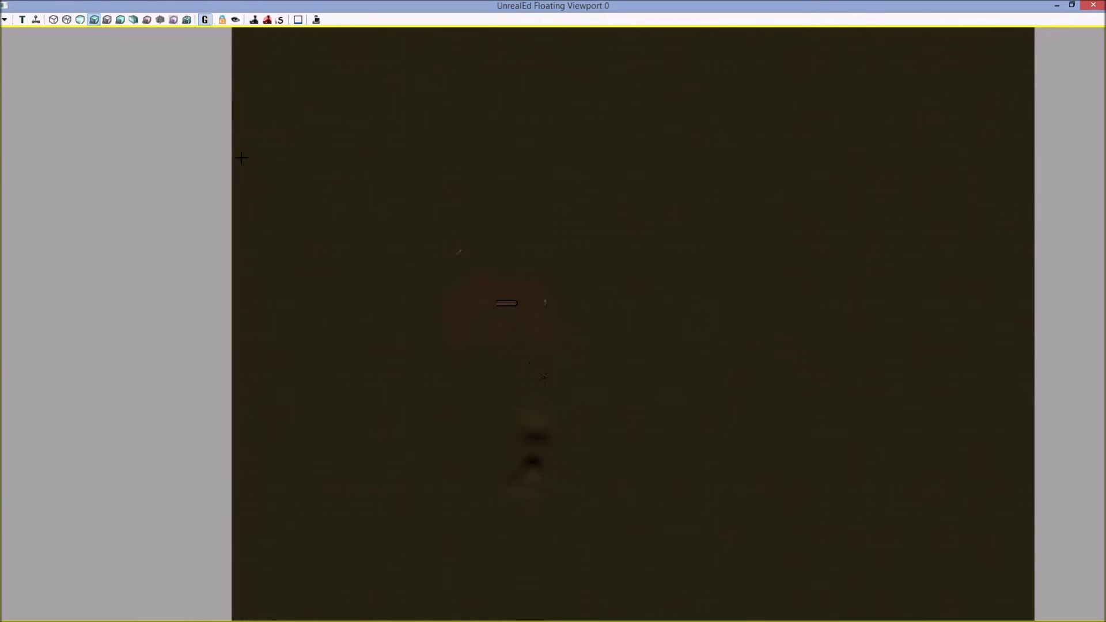
{"action": "left_click_drag", "start_coordinate": [437, 336], "coordinate": [446, 347]}
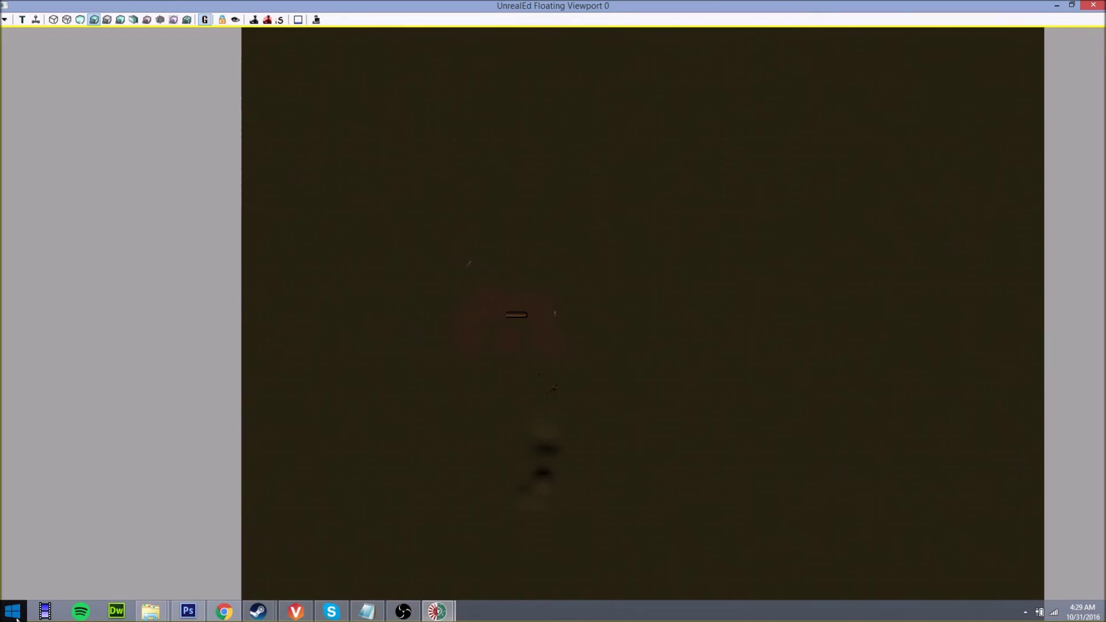
- Search Windows for the Snipping Tool, launch it and move its window away from the center of the map
{"action": "left_click", "coordinate": [16, 618]}
{"action": "type", "text": "sni"}
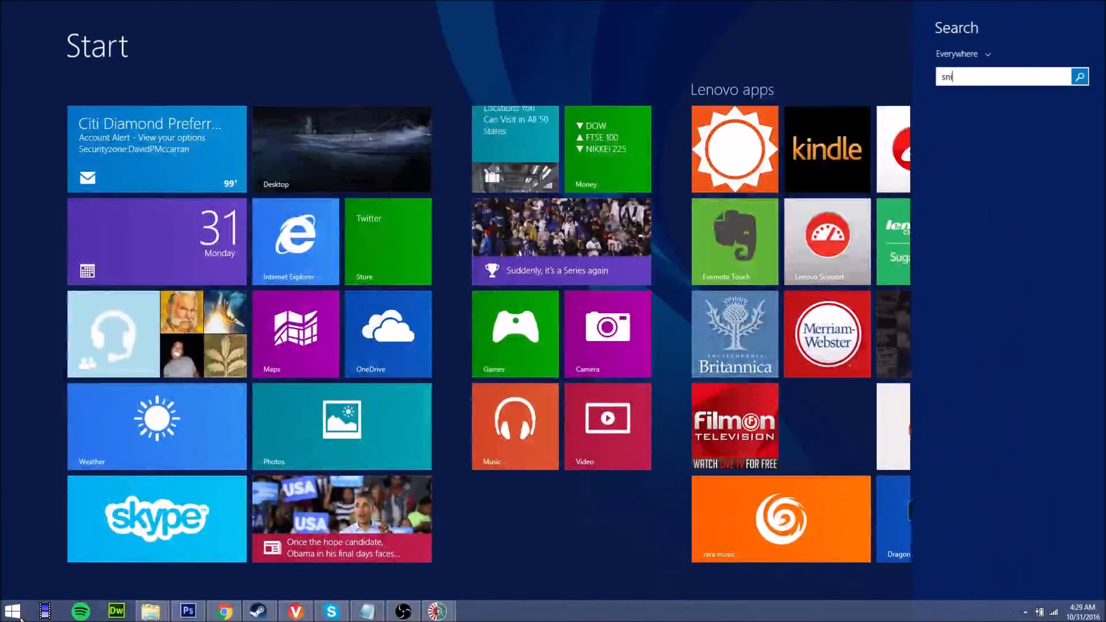
{"action": "type", "text": "pping Tool"}
{"action": "key", "text": "Return"}
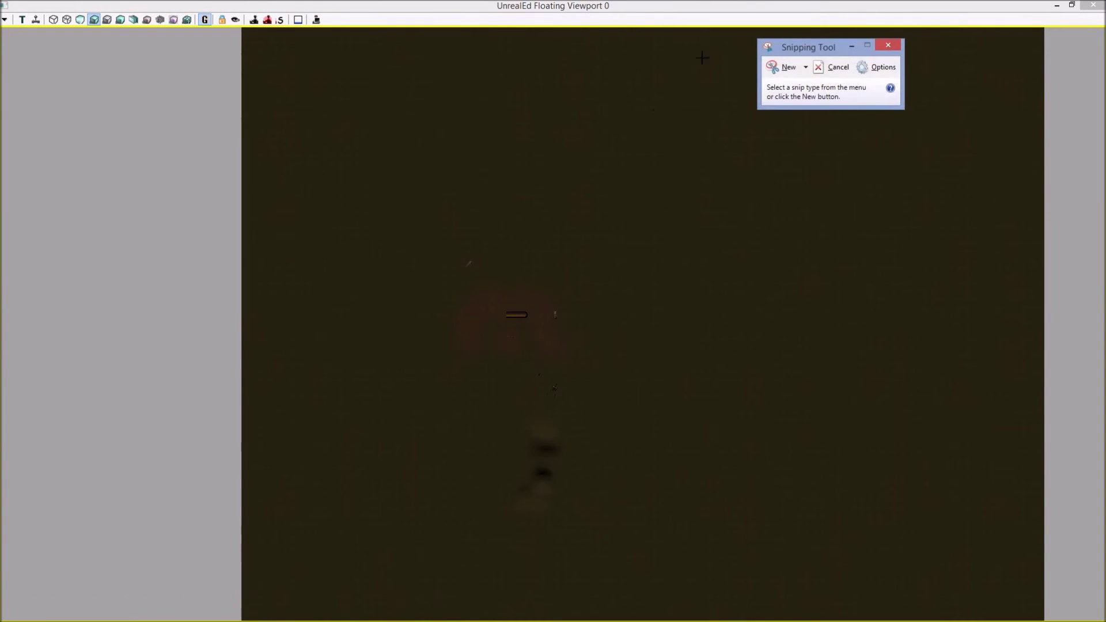
{"action": "left_click", "coordinate": [768, 46]}
{"action": "left_click", "coordinate": [813, 52]}
{"action": "left_click_drag", "start_coordinate": [802, 53], "coordinate": [876, 77]}
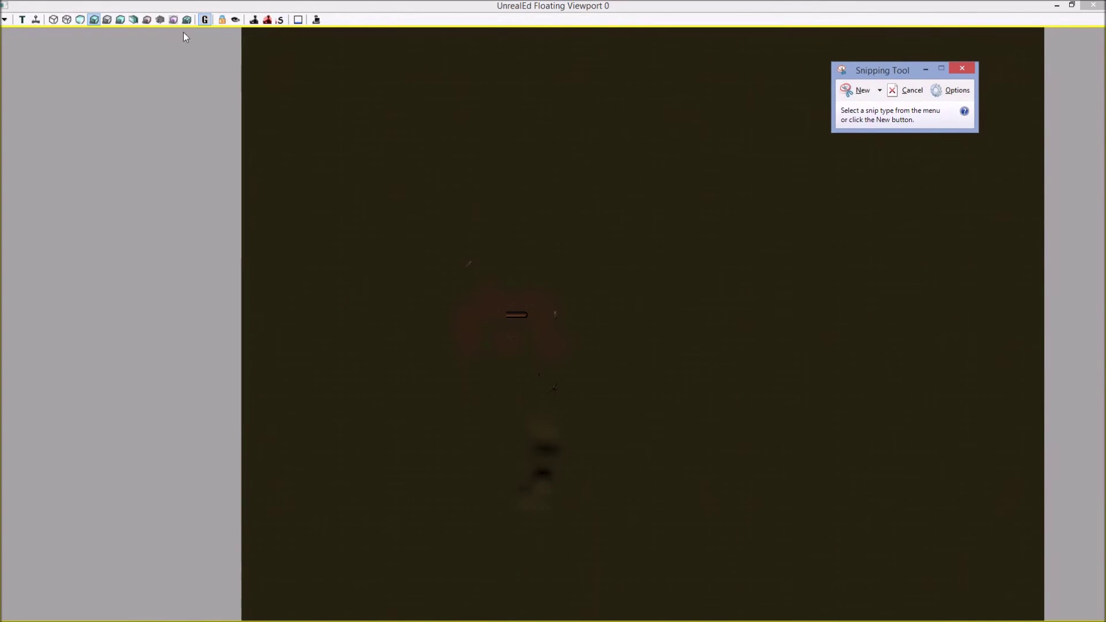
- Turn off Game View, select the square map bounds volume and fit its whole outline in the viewport
{"action": "left_click", "coordinate": [204, 24]}
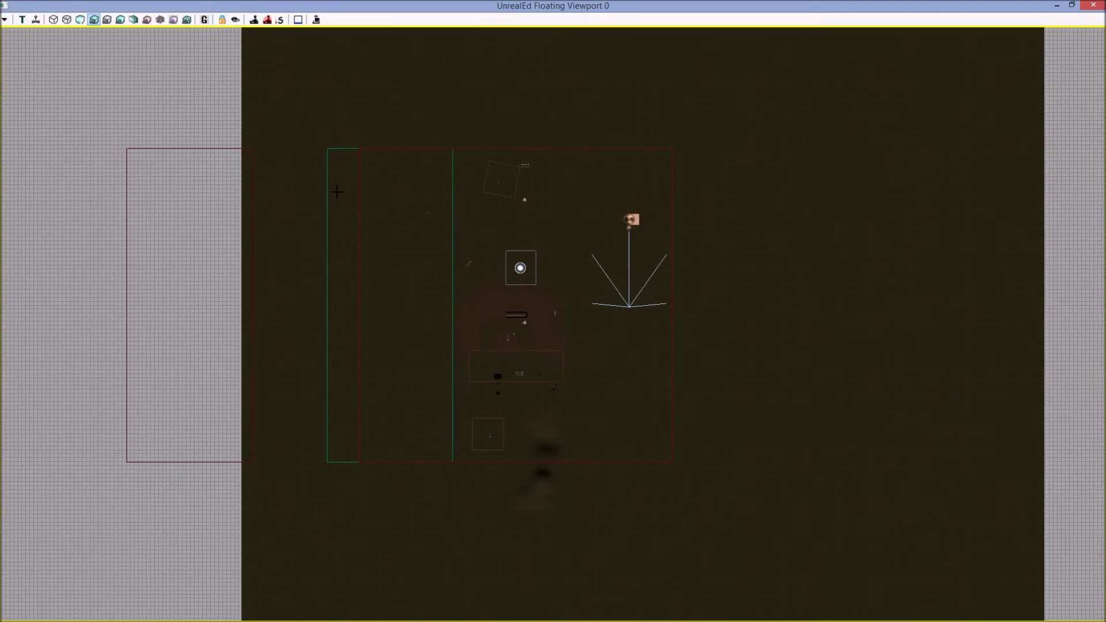
{"action": "left_click", "coordinate": [380, 148]}
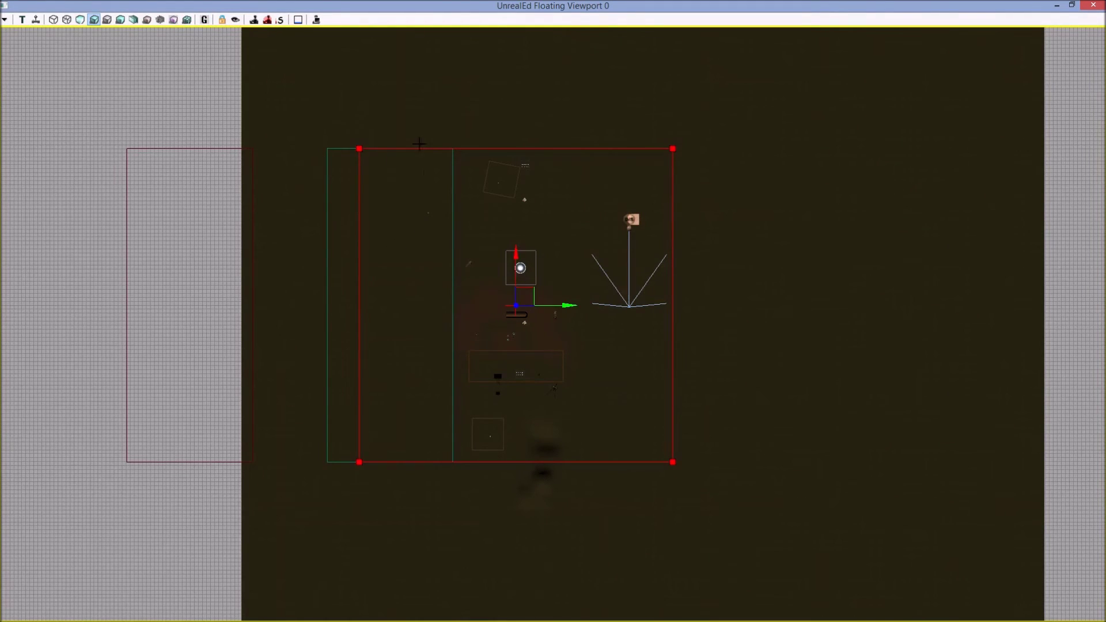
{"action": "mouse_move", "coordinate": [760, 329]}
{"action": "right_mouse_down"}
{"action": "mouse_move", "coordinate": [765, 354]}
{"action": "mouse_move", "coordinate": [763, 340]}
{"action": "right_mouse_up"}
{"action": "scroll", "coordinate": [465, 226], "scroll_direction": "up", "scroll_amount": 6}
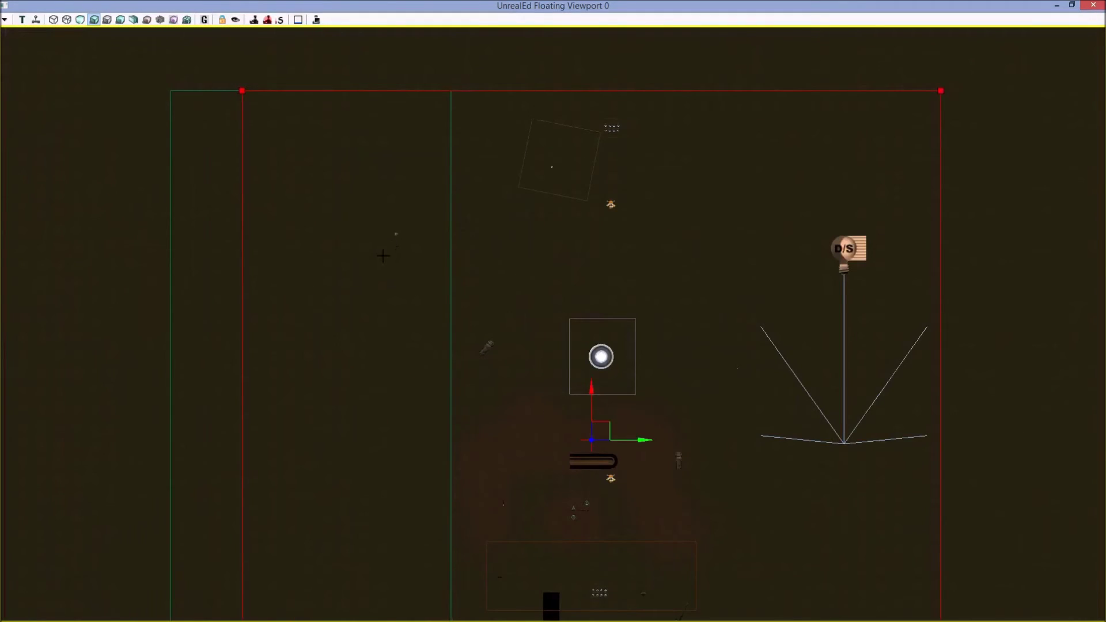
{"action": "scroll", "coordinate": [384, 252], "scroll_direction": "down", "scroll_amount": 4}
{"action": "right_click_drag", "start_coordinate": [344, 313], "coordinate": [371, 286]}
{"action": "scroll", "coordinate": [353, 286], "scroll_direction": "up", "scroll_amount": 1}
{"action": "left_click_drag", "start_coordinate": [371, 285], "coordinate": [371, 283]}
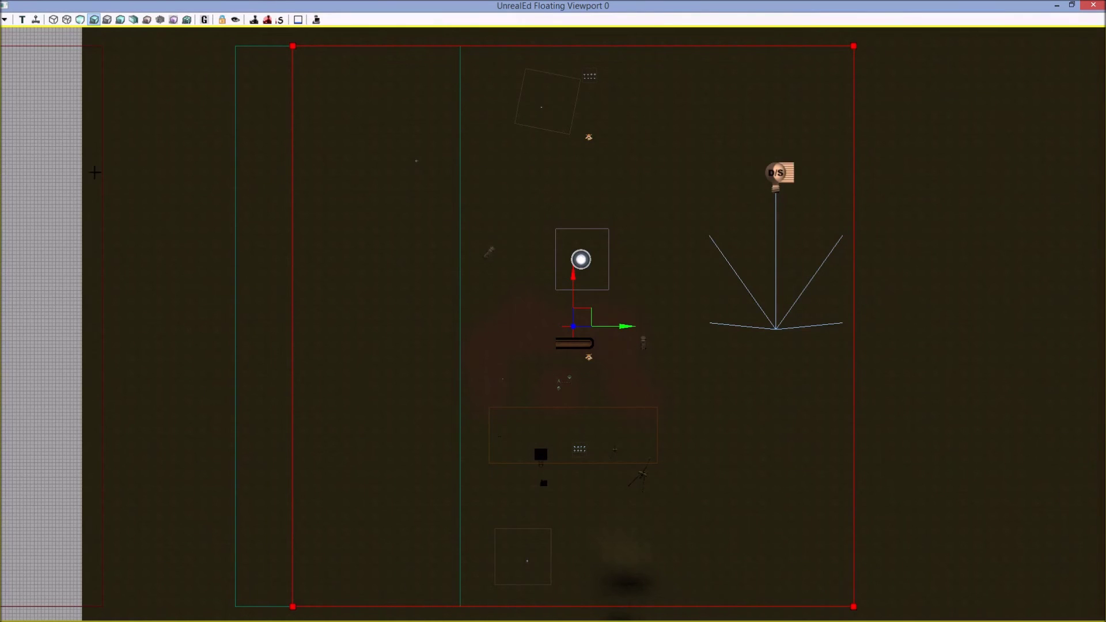
{"action": "left_click_drag", "start_coordinate": [342, 108], "coordinate": [290, 113]}
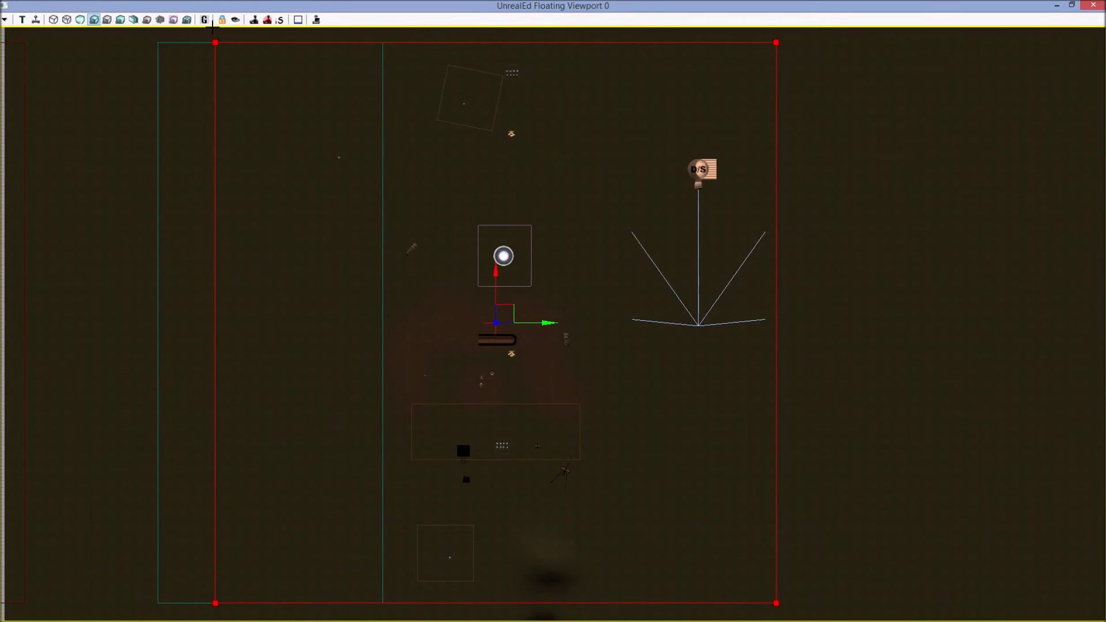
{"action": "left_click_drag", "start_coordinate": [244, 67], "coordinate": [242, 64]}
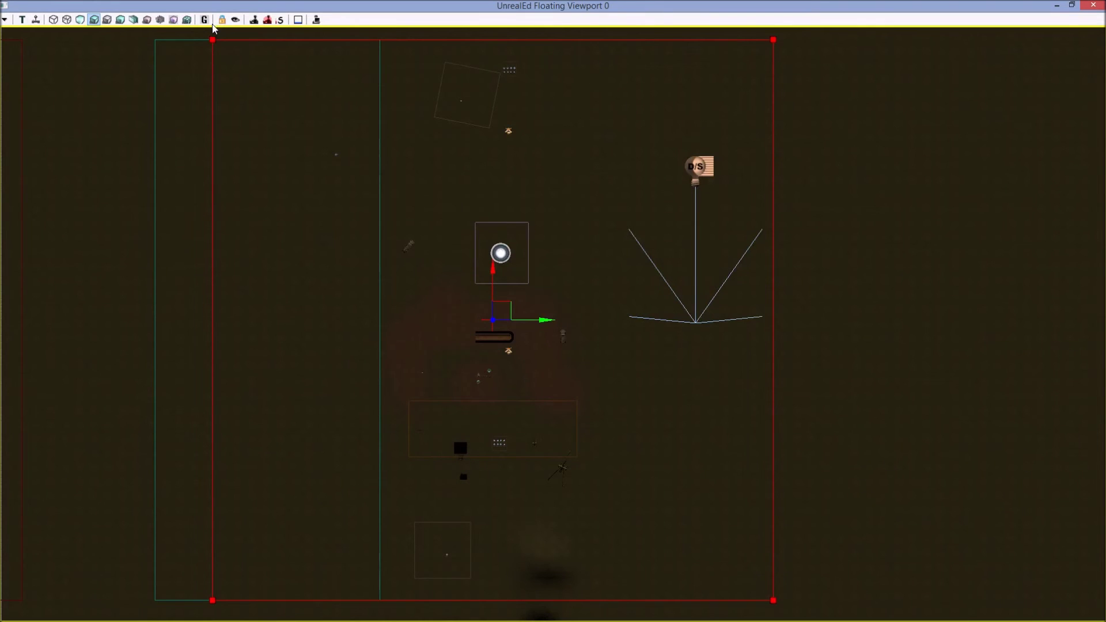
- Bring the Snipping Tool forward beside the map bounds' upper corner and preview the framed area with Game View on and off
{"action": "key", "text": "alt+Tab"}
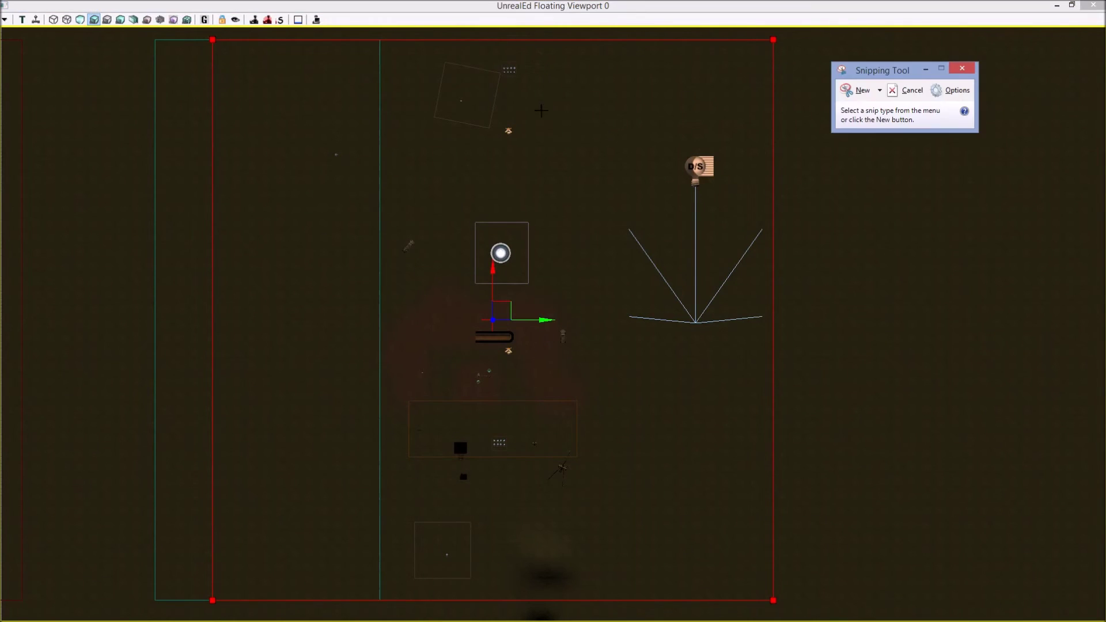
{"action": "left_click_drag", "start_coordinate": [853, 75], "coordinate": [796, 52]}
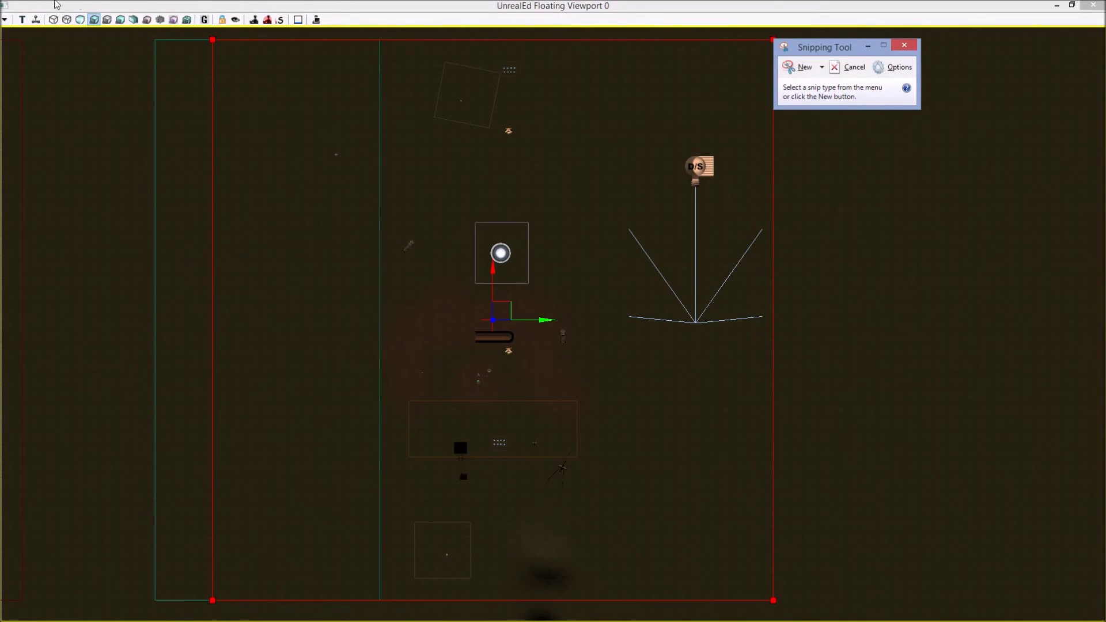
{"action": "left_click", "coordinate": [207, 25]}
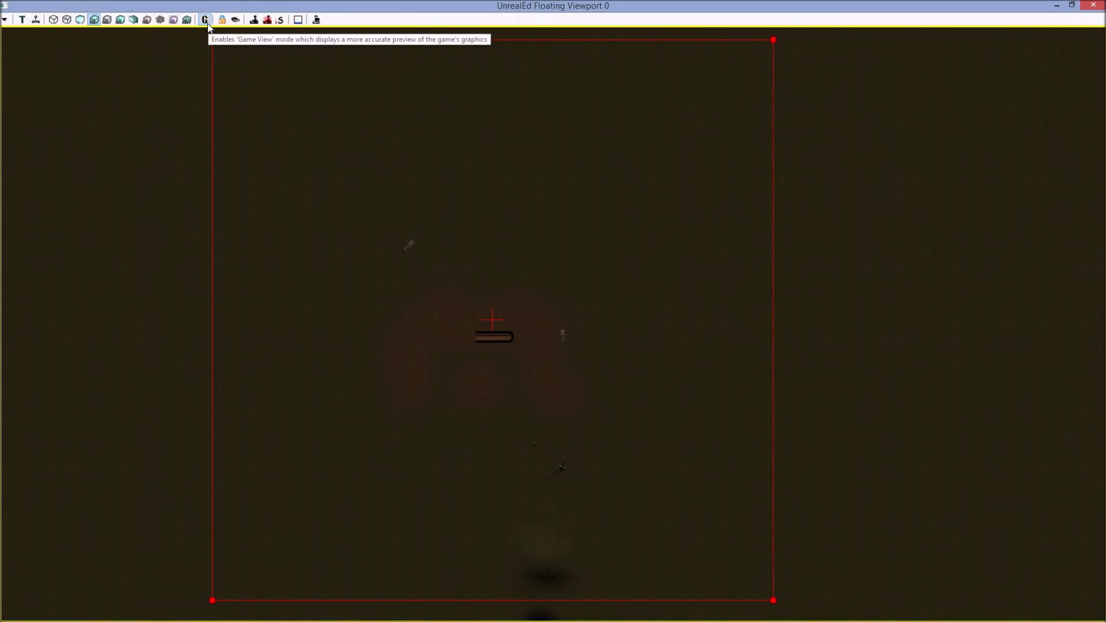
{"action": "left_click", "coordinate": [208, 24]}
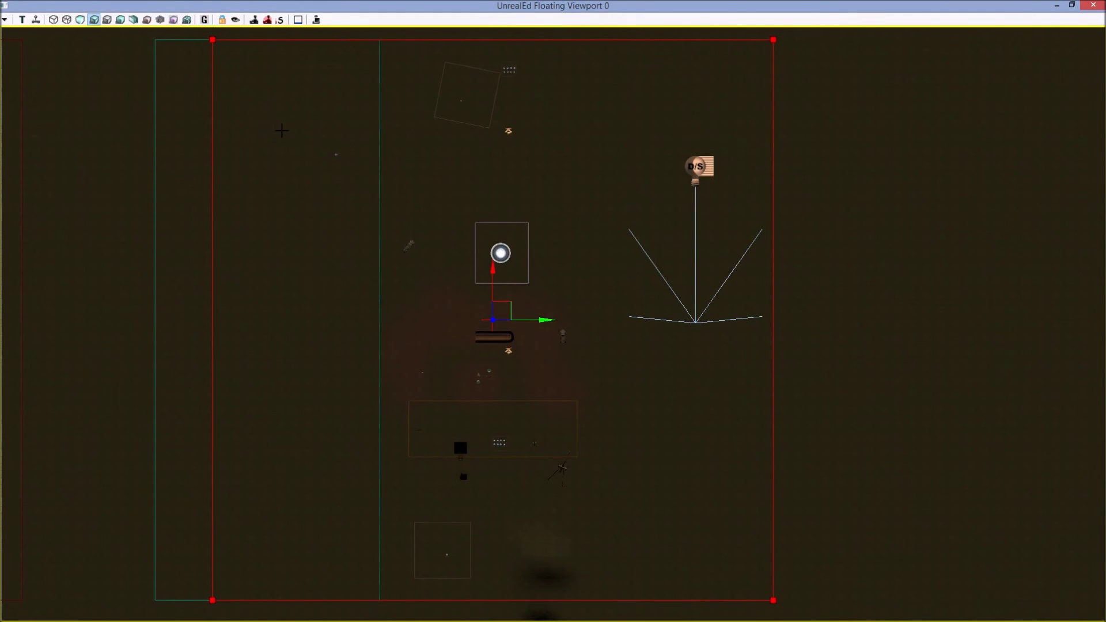
- Turn on Game View and deselect the map bounds volume so its outline disappears from the overhead view
{"action": "left_click", "coordinate": [205, 21]}
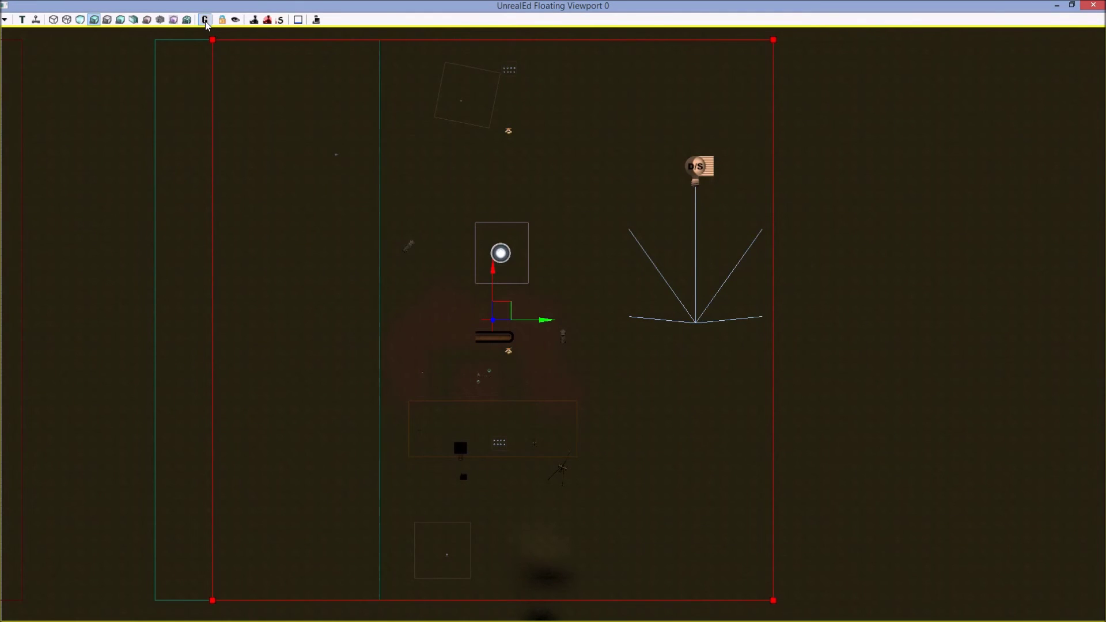
{"action": "left_click", "coordinate": [213, 86]}
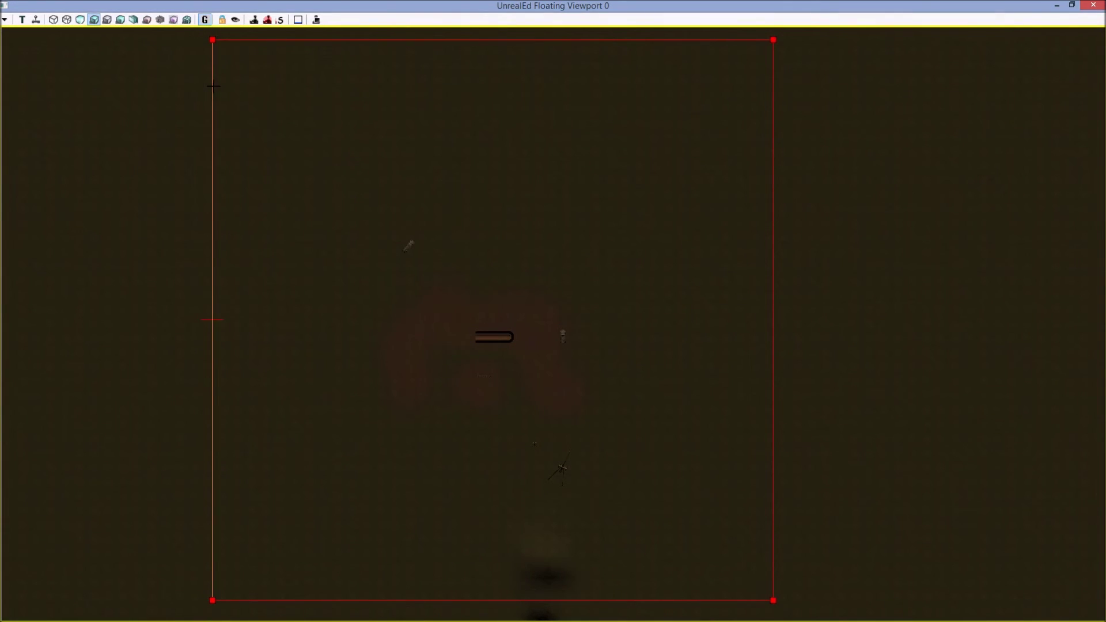
{"action": "left_click", "coordinate": [239, 82]}
{"action": "left_click", "coordinate": [242, 83]}
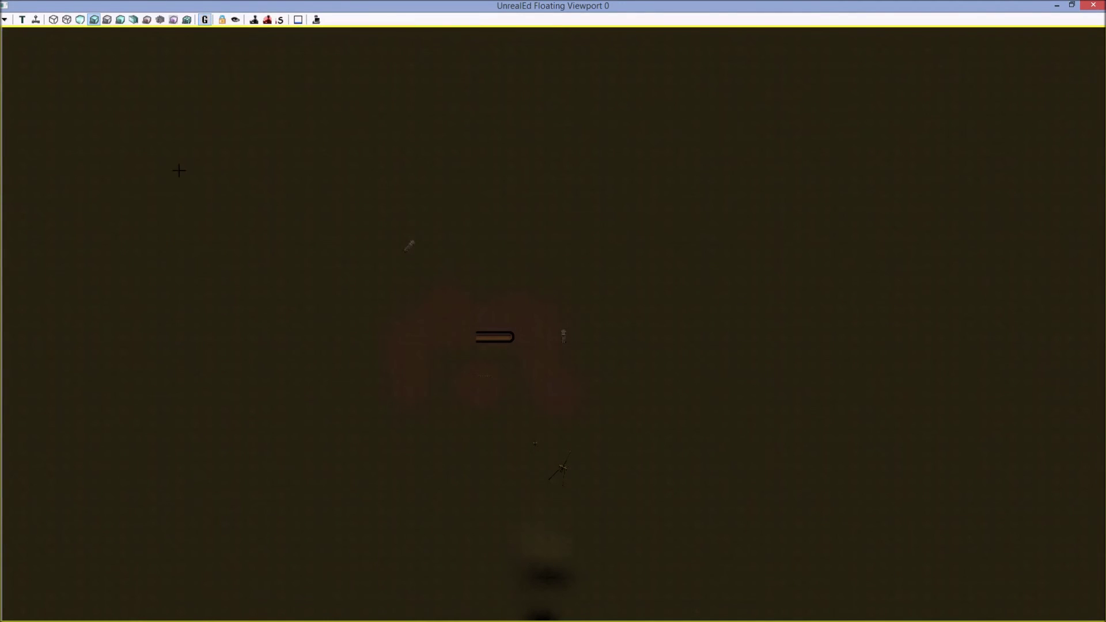
- Snip the square area inside the map bounds with the Snipping Tool and save it to the Desktop as PNG test_map_overhead
{"action": "key", "text": "alt+Tab"}
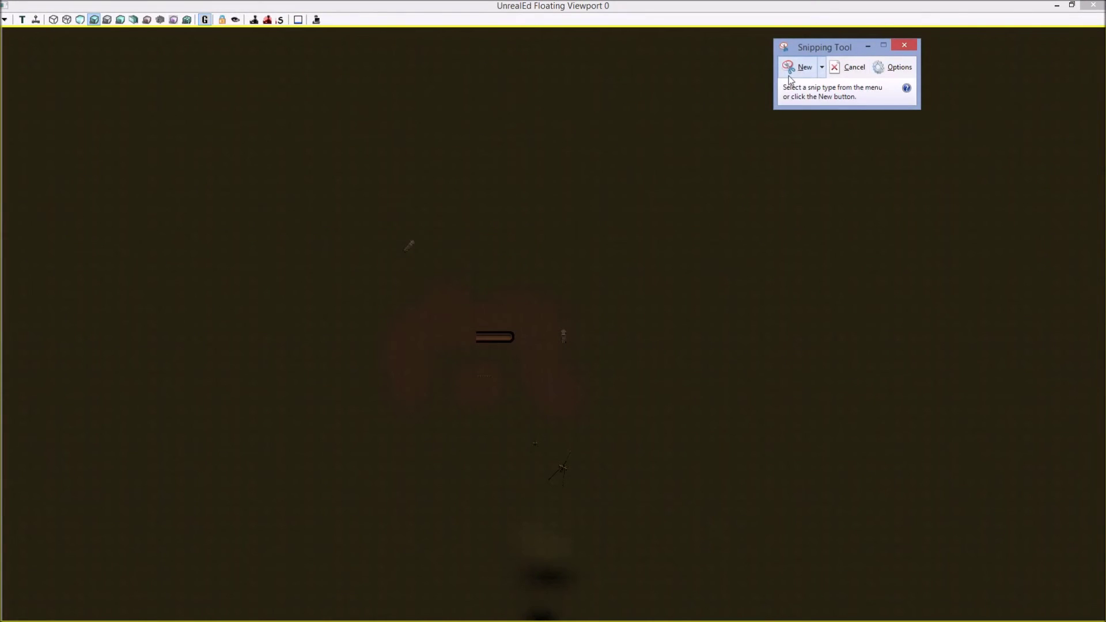
{"action": "left_click", "coordinate": [792, 69]}
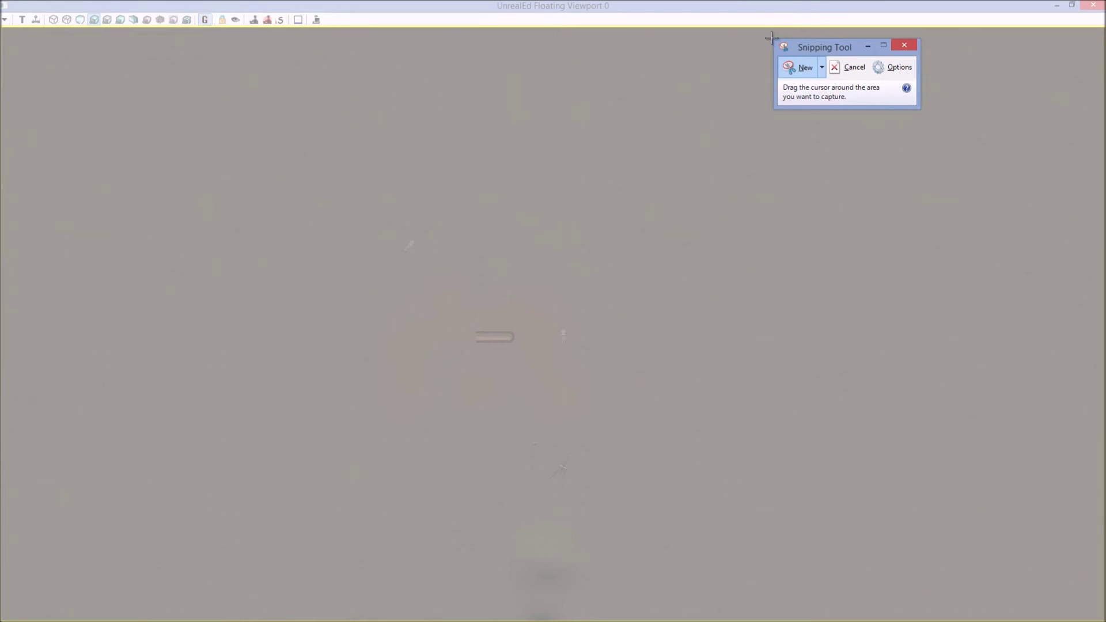
{"action": "left_click_drag", "start_coordinate": [772, 38], "coordinate": [212, 607]}
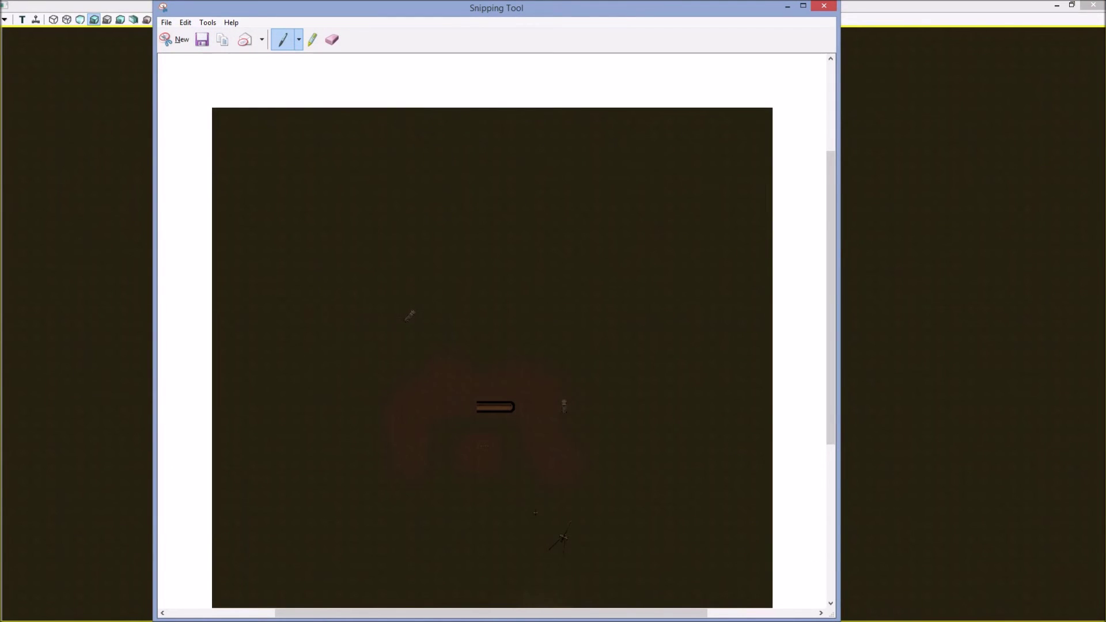
{"action": "left_click", "coordinate": [202, 41]}
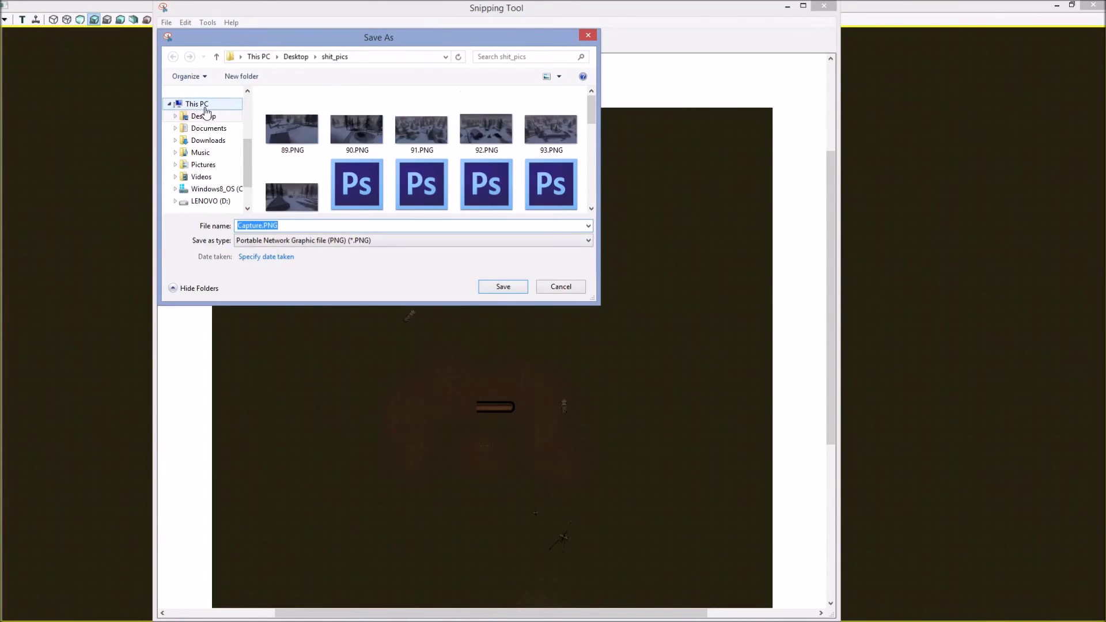
{"action": "left_click", "coordinate": [201, 118]}
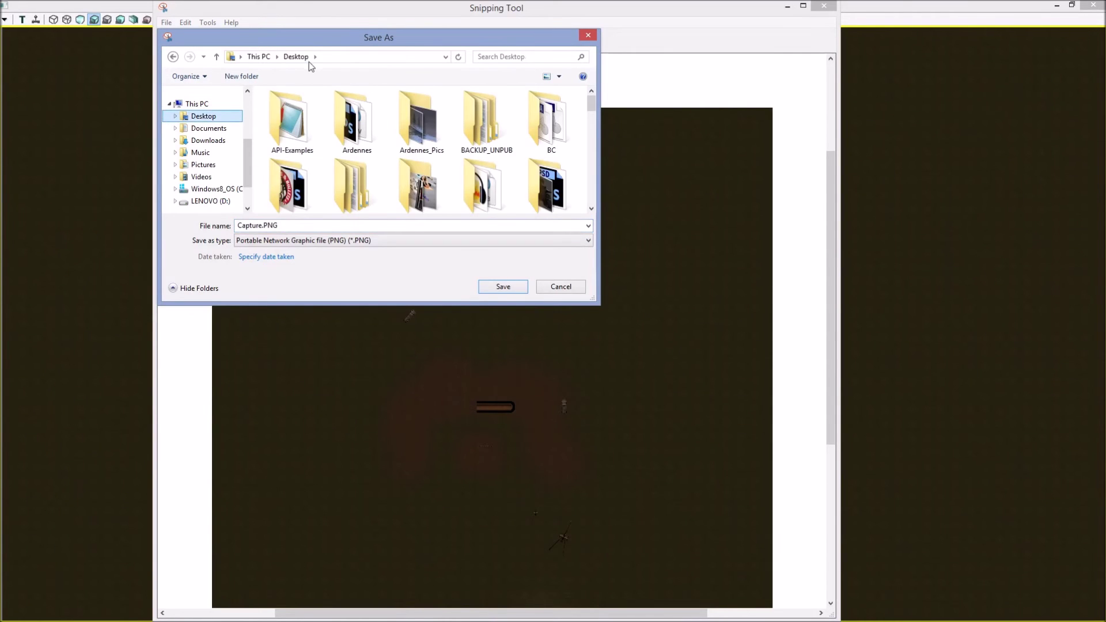
{"action": "type", "text": "test_map_overhead"}
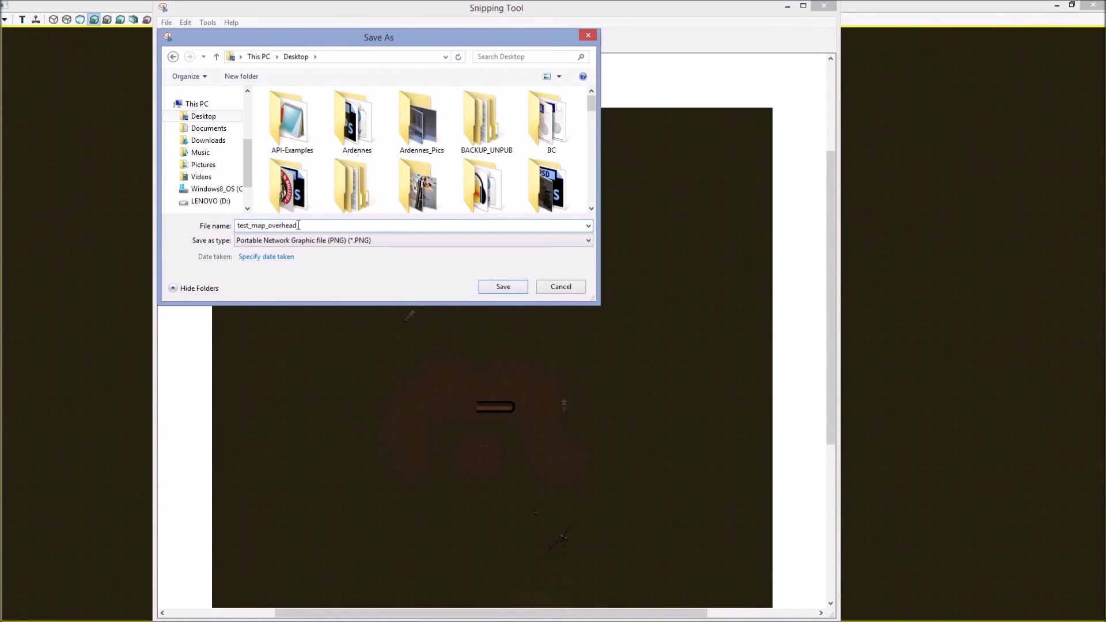
{"action": "key", "text": "Return"}
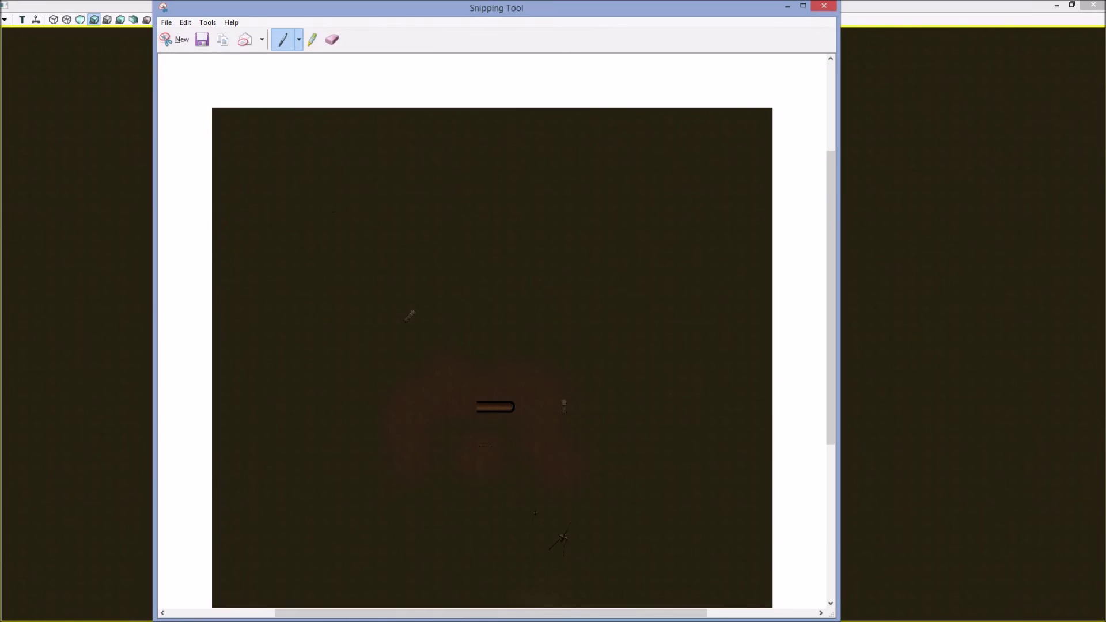
- Go to the desktop and open the test_map_overhead capture in Photoshop
{"action": "mouse_move", "coordinate": [448, 618]}
{"action": "left_click", "coordinate": [444, 614]}
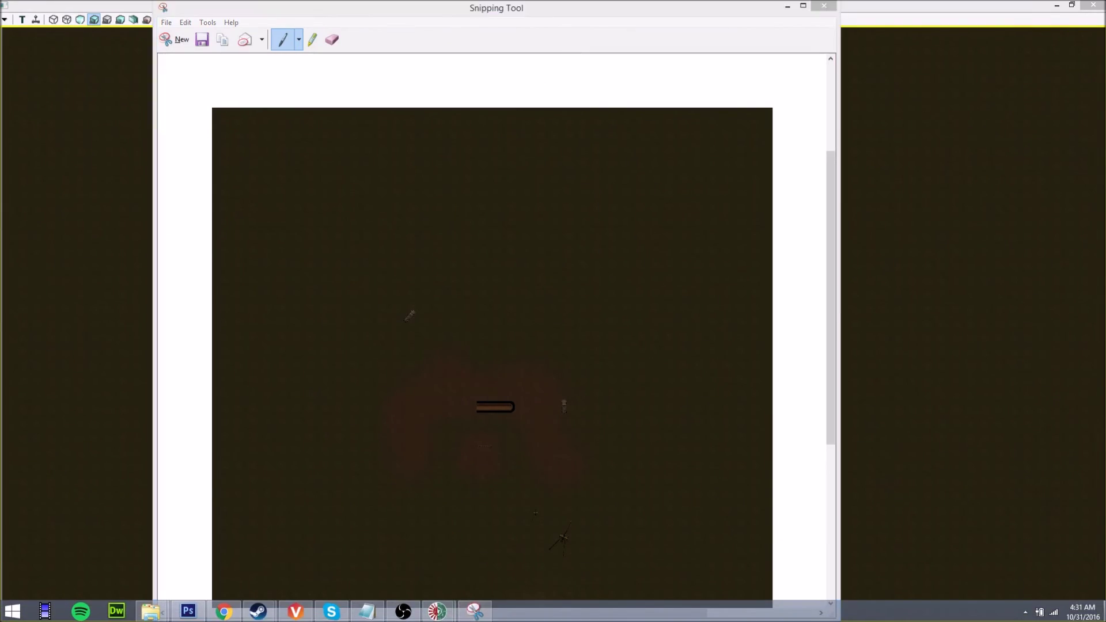
{"action": "left_click", "coordinate": [1104, 619]}
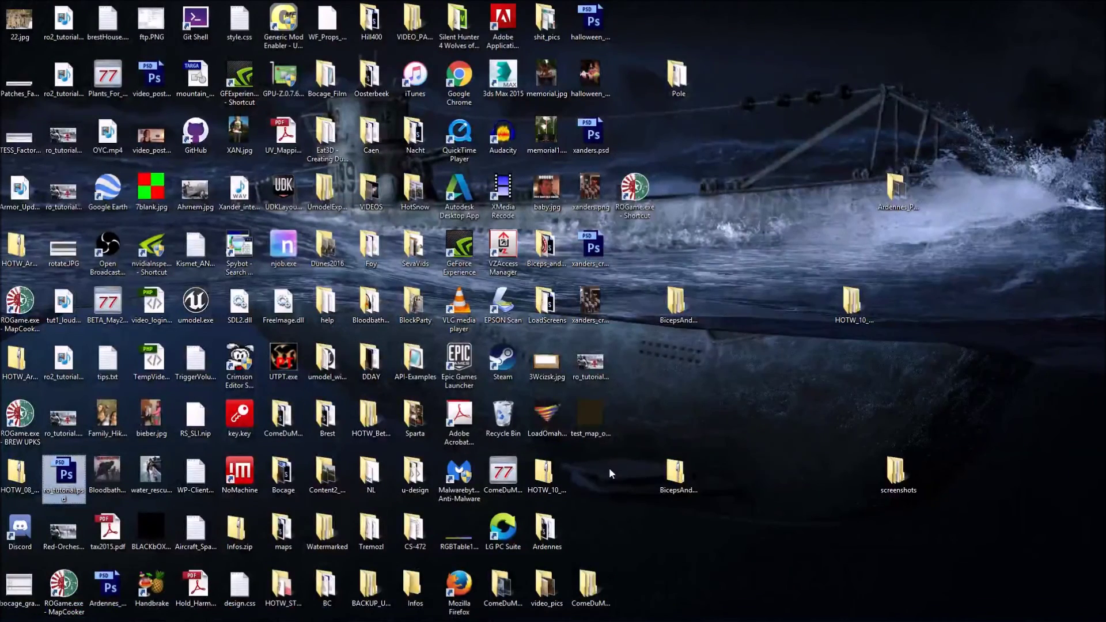
{"action": "left_click", "coordinate": [586, 406]}
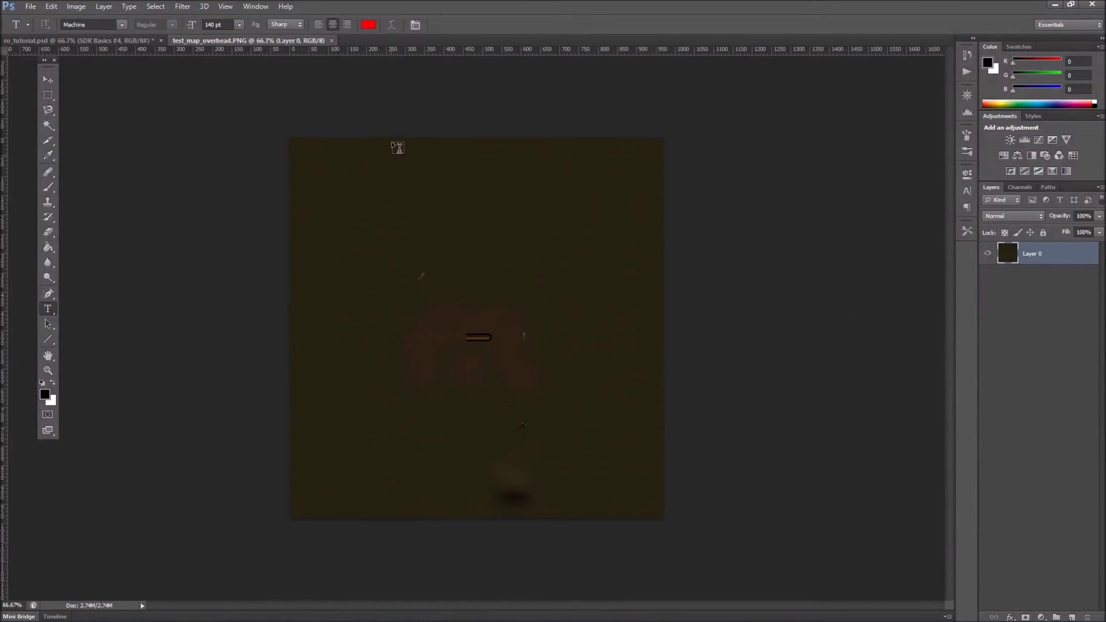
- Resize the overhead image to 1024 by 1024 pixels
{"action": "left_click", "coordinate": [76, 6]}
{"action": "left_click", "coordinate": [106, 92]}
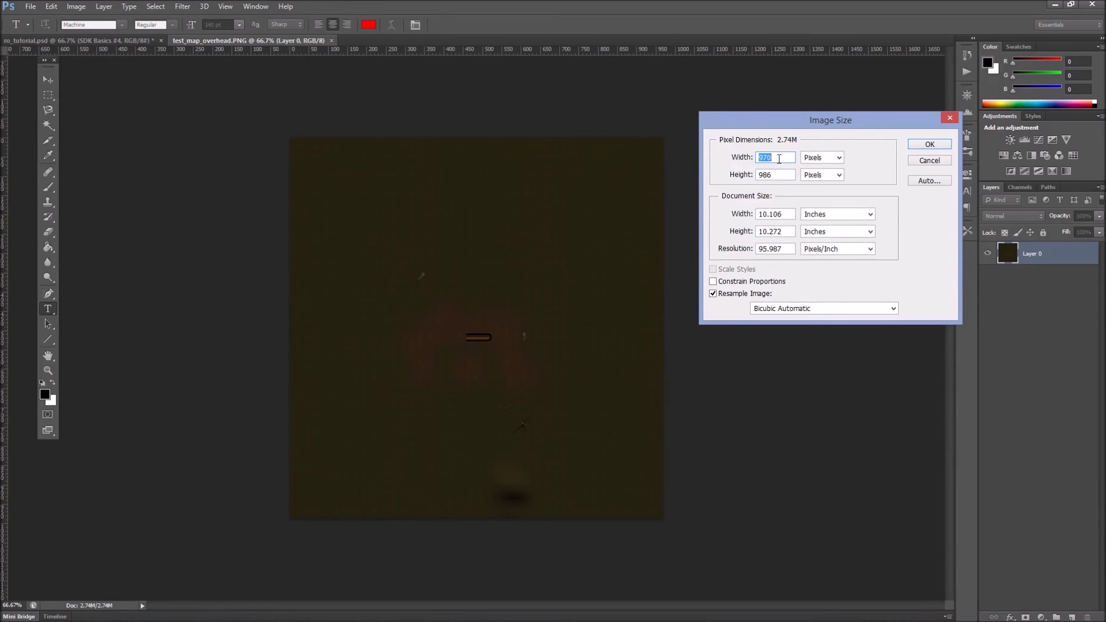
{"action": "type", "text": "1024"}
{"action": "key", "text": "Tab"}
{"action": "type", "text": "1024"}
{"action": "key", "text": "Return"}
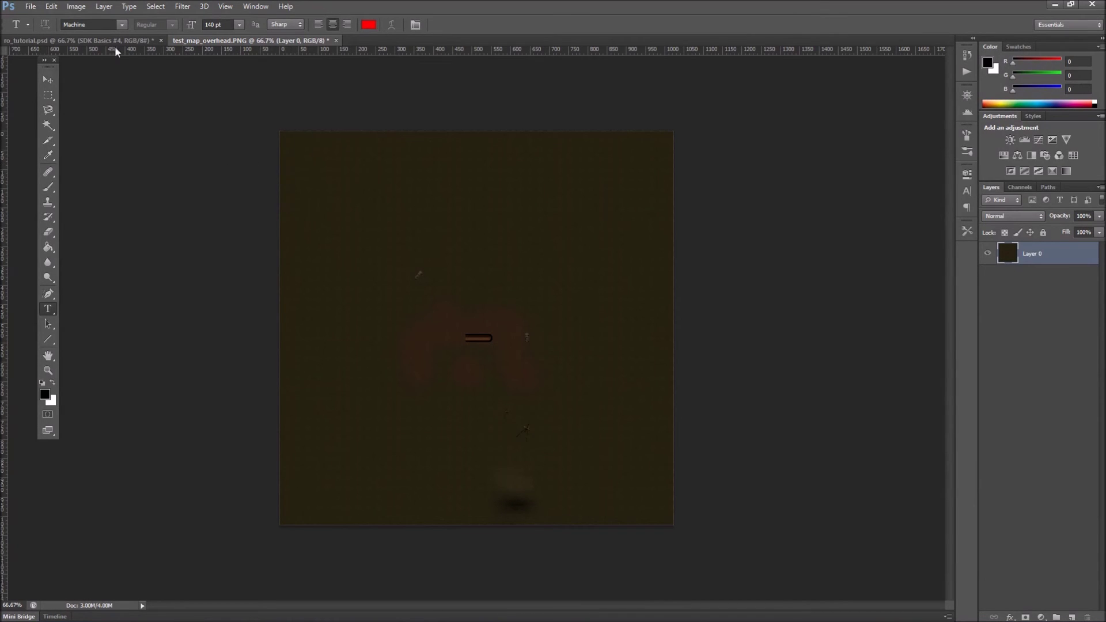
- Add the red title TEST MAP at 60 pt near the overhead image's upper-left corner
{"action": "left_click_drag", "start_coordinate": [297, 140], "coordinate": [455, 219]}
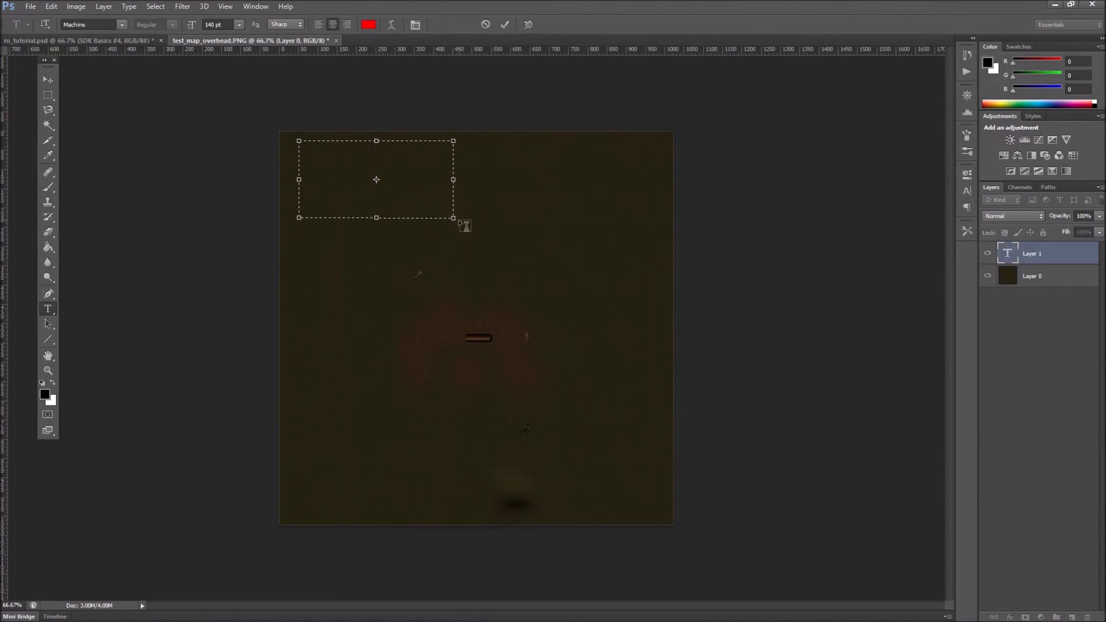
{"action": "type", "text": "TEST"}
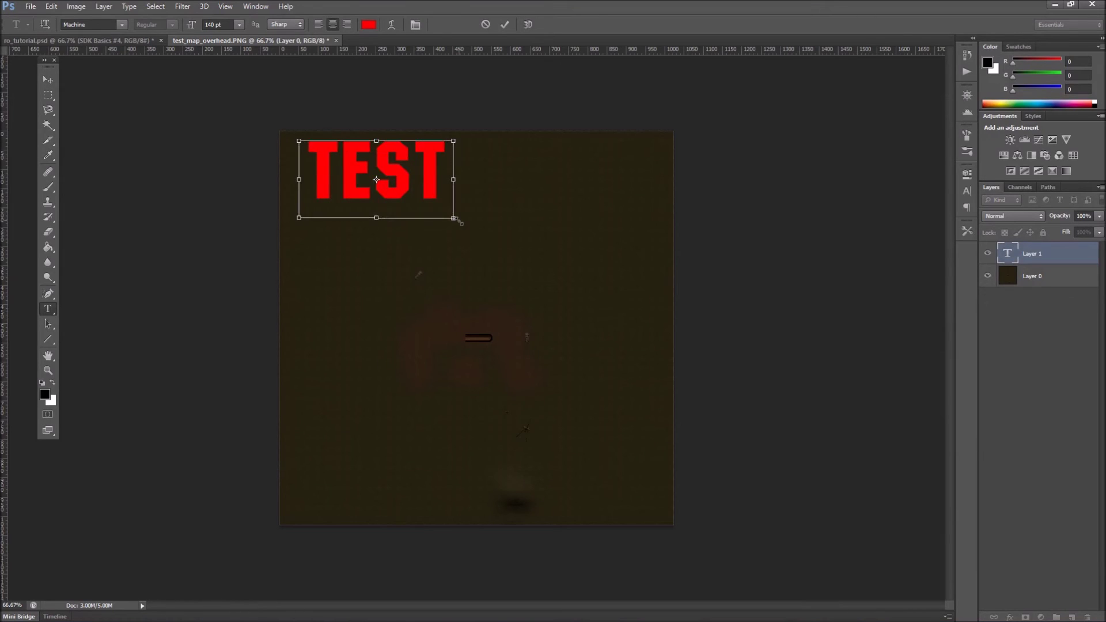
{"action": "key", "text": "ctrl+a"}
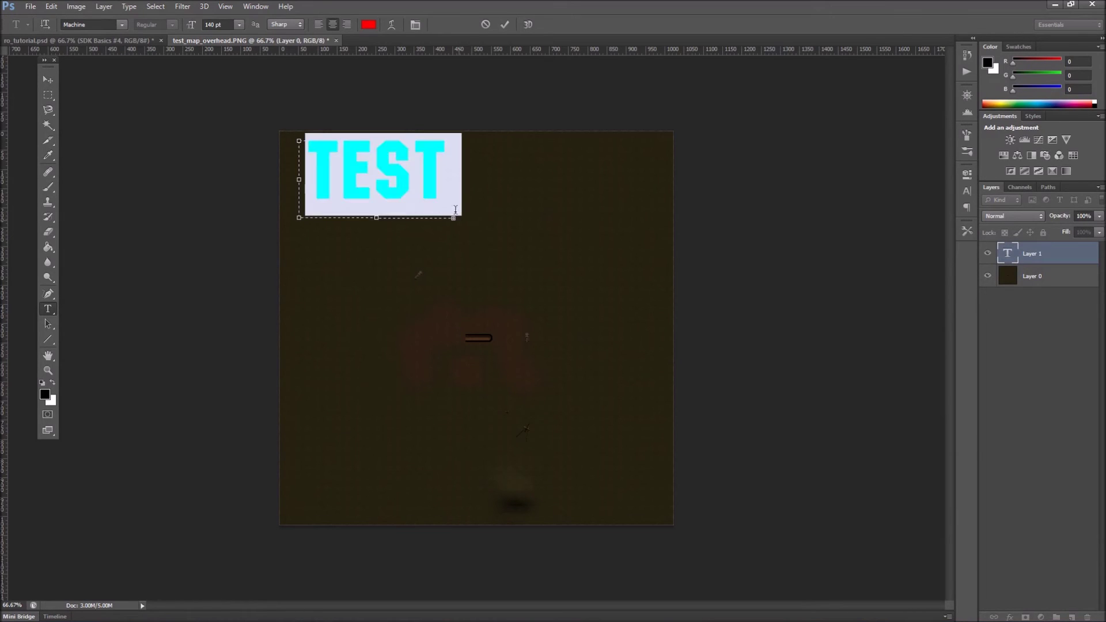
{"action": "left_click", "coordinate": [239, 26]}
{"action": "left_click", "coordinate": [236, 131]}
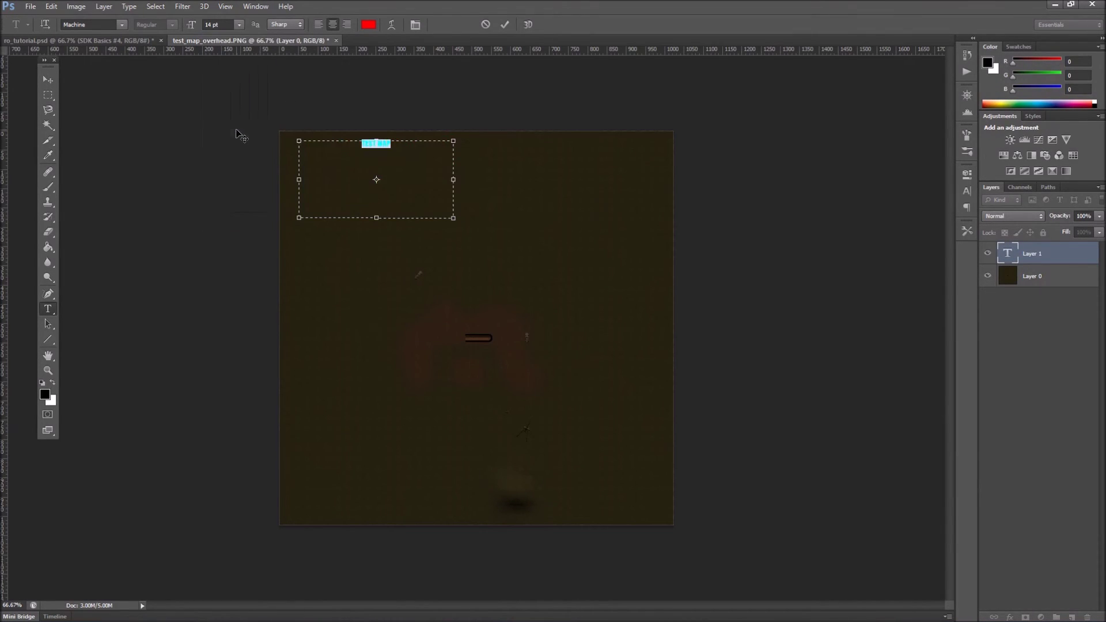
{"action": "left_click", "coordinate": [238, 26]}
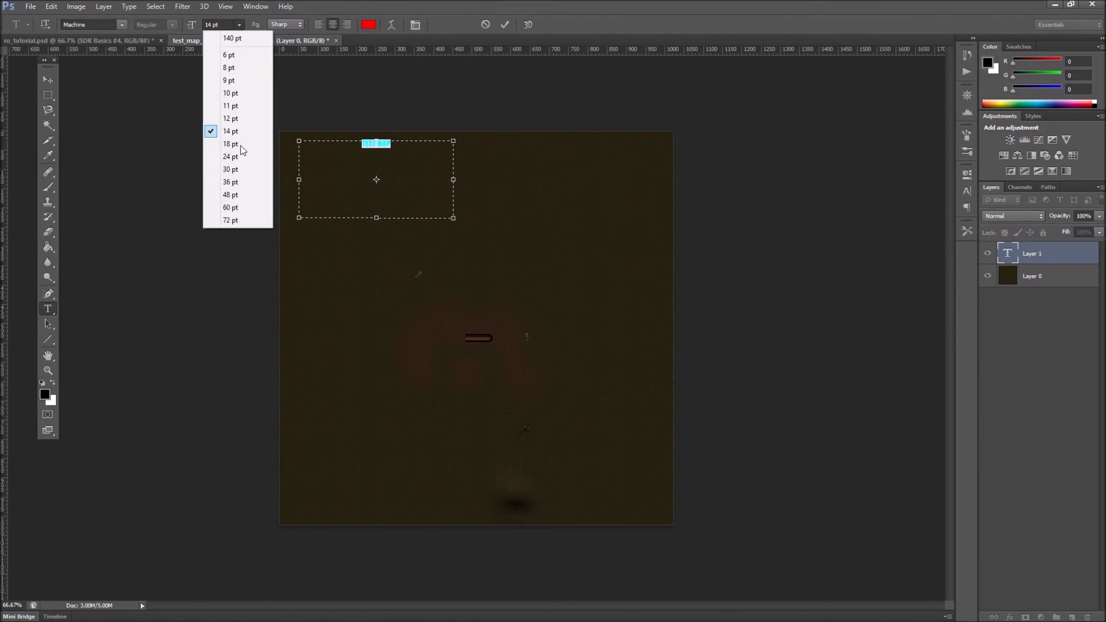
{"action": "left_click", "coordinate": [232, 209]}
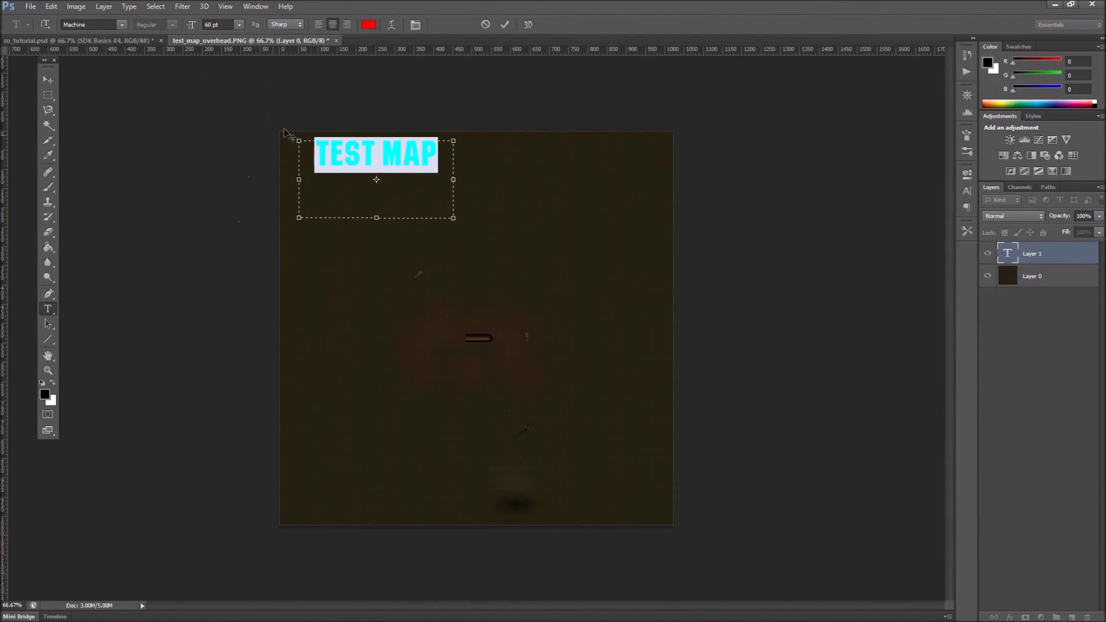
{"action": "left_click", "coordinate": [55, 85]}
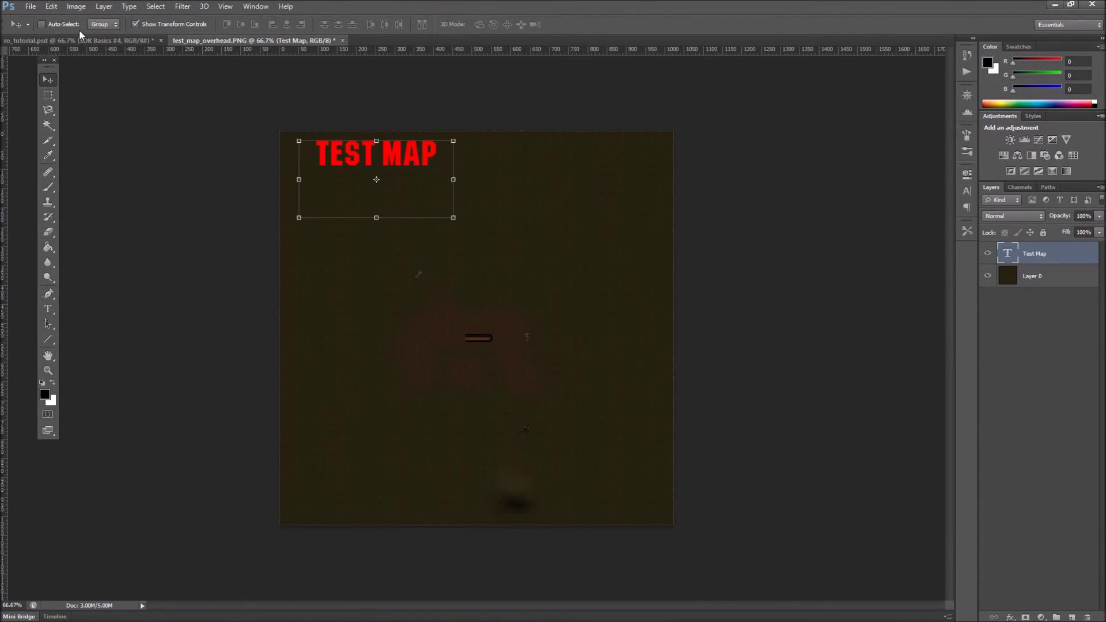
- Save the layered image to the Desktop as test_map_overhead.psd
{"action": "key", "text": "ctrl+shift+s"}
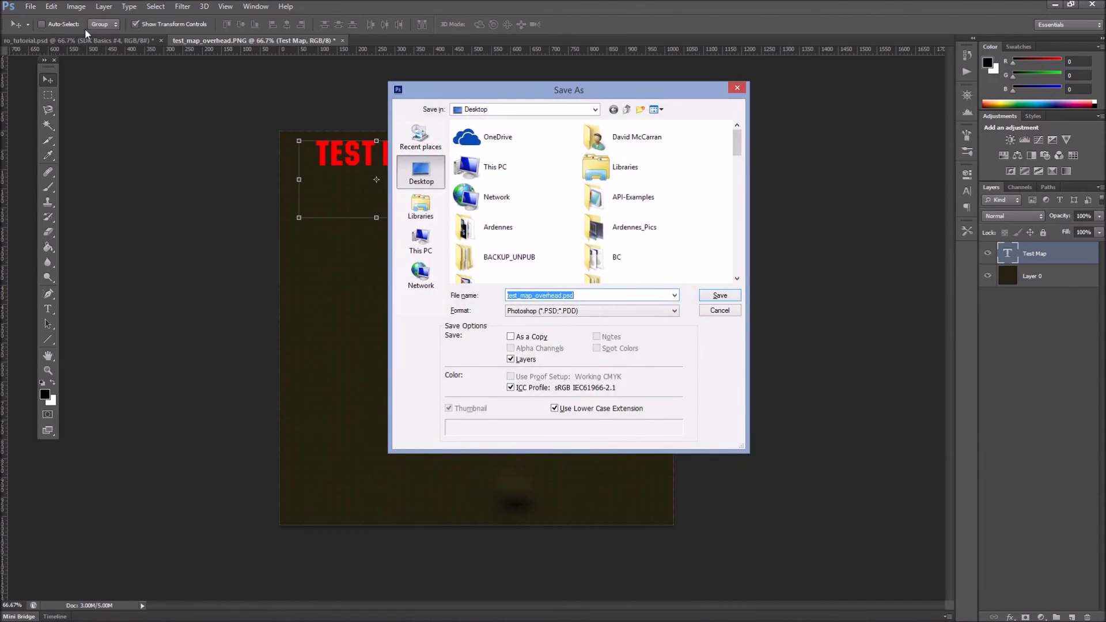
{"action": "key", "text": "Return"}
{"action": "key", "text": "Return"}
- Save a Targa copy of the image to the Desktop as test_map_overhead.tga at 24 bits/pixel
{"action": "key", "text": "ctrl+shift+s"}
{"action": "key", "text": "Tab"}
{"action": "key", "text": "t"}
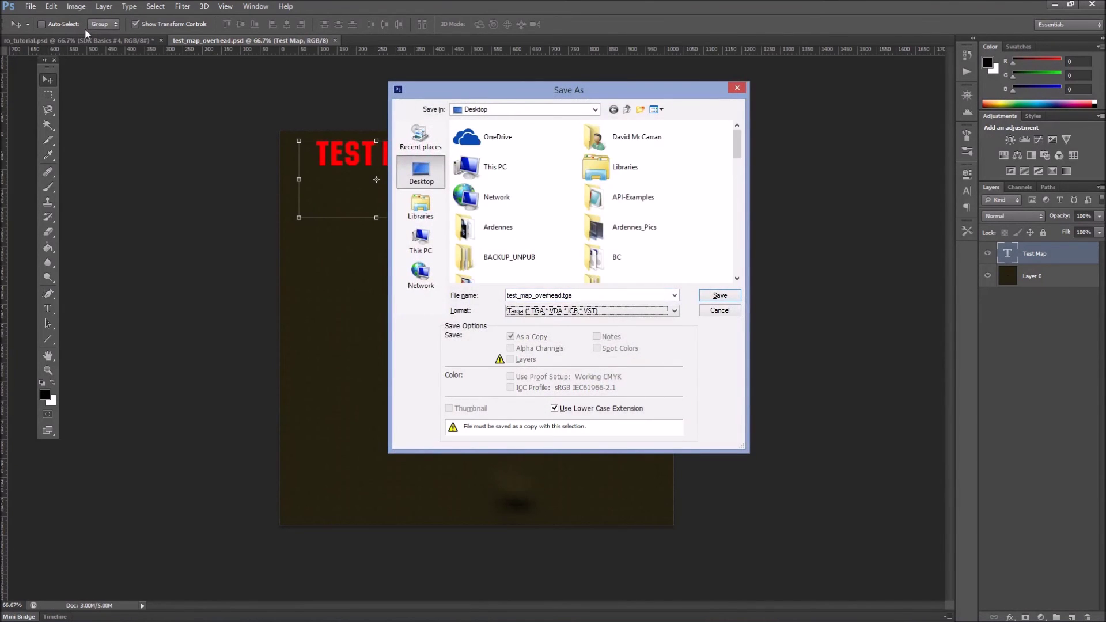
{"action": "key", "text": "Return"}
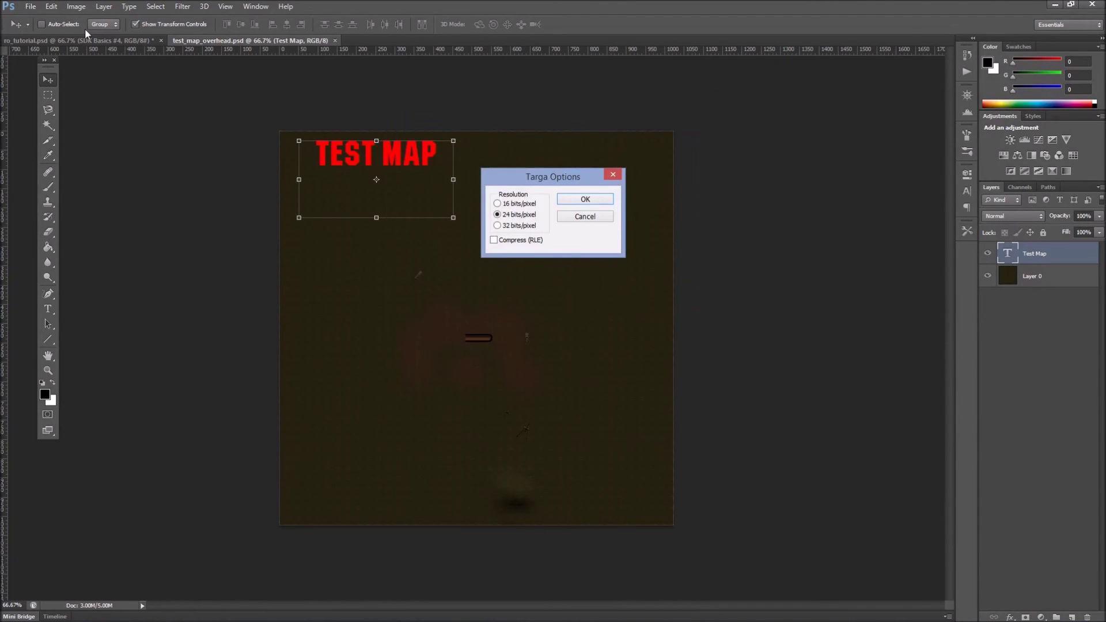
{"action": "key", "text": "Return"}
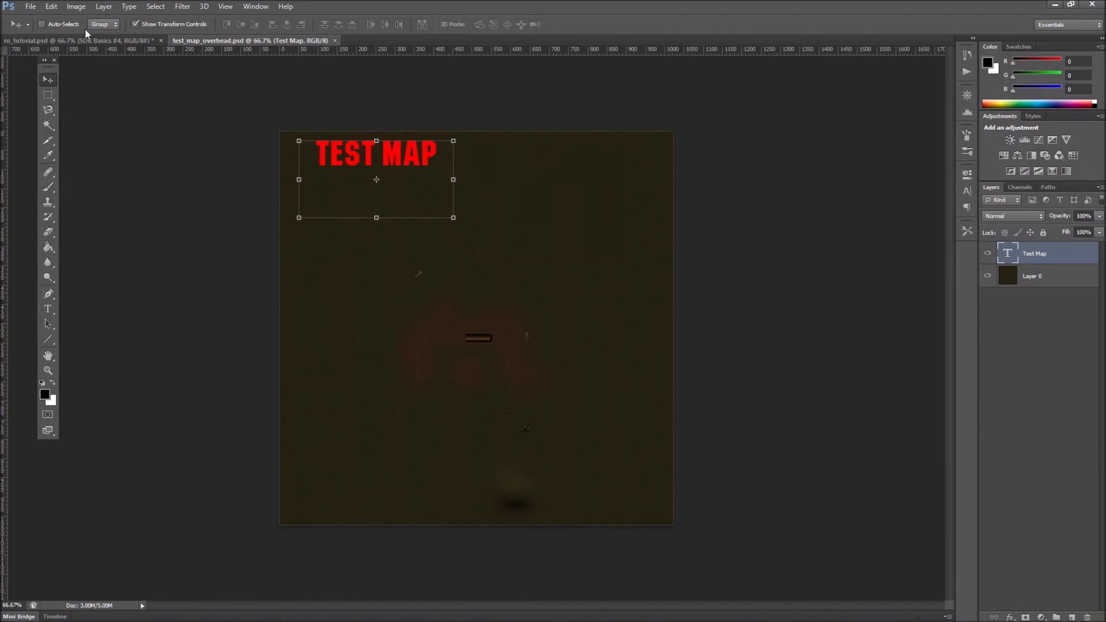
- Switch to the Unreal Editor and close the floating viewport
{"action": "mouse_move", "coordinate": [553, 621]}
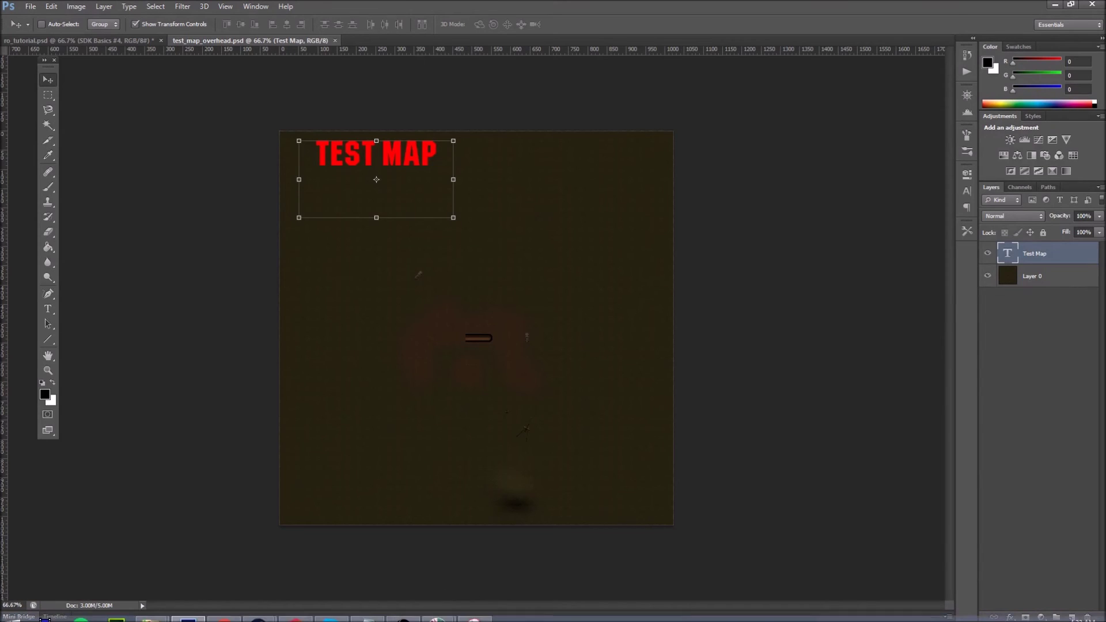
{"action": "mouse_move", "coordinate": [441, 615]}
{"action": "left_click", "coordinate": [482, 541]}
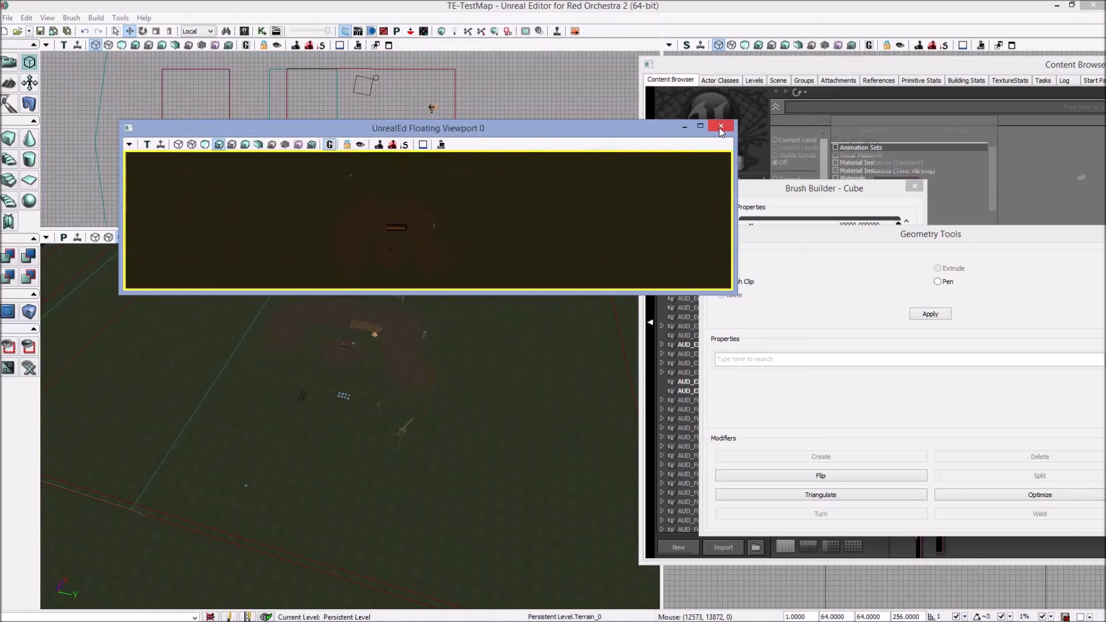
{"action": "left_click", "coordinate": [720, 127]}
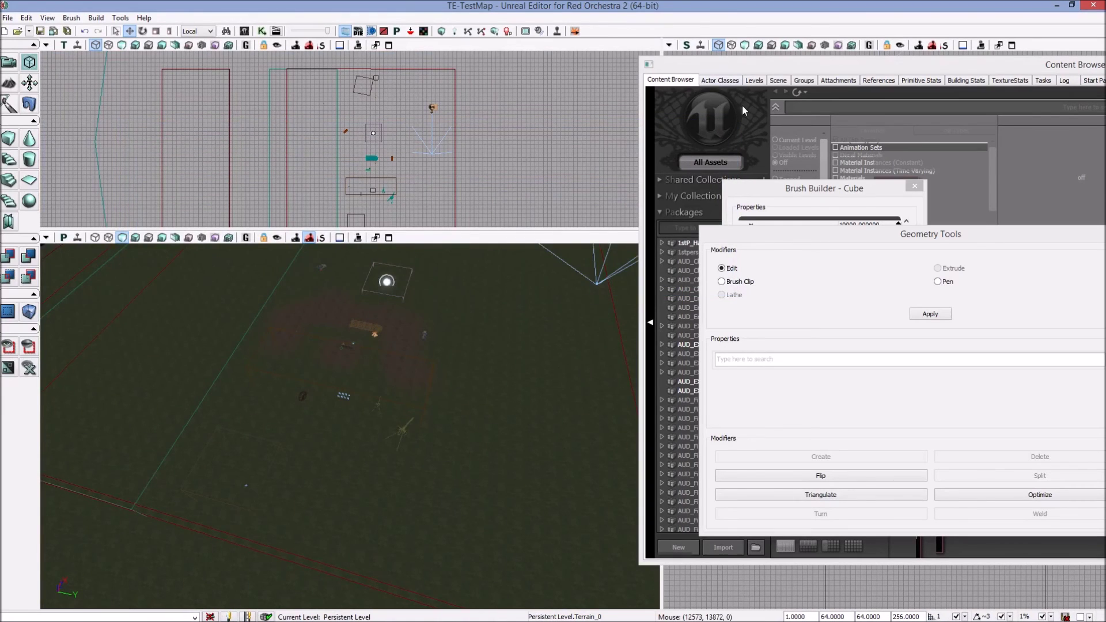
- Import test_map_overhead.tga from the Desktop into the Content Browser
{"action": "left_click", "coordinate": [724, 547]}
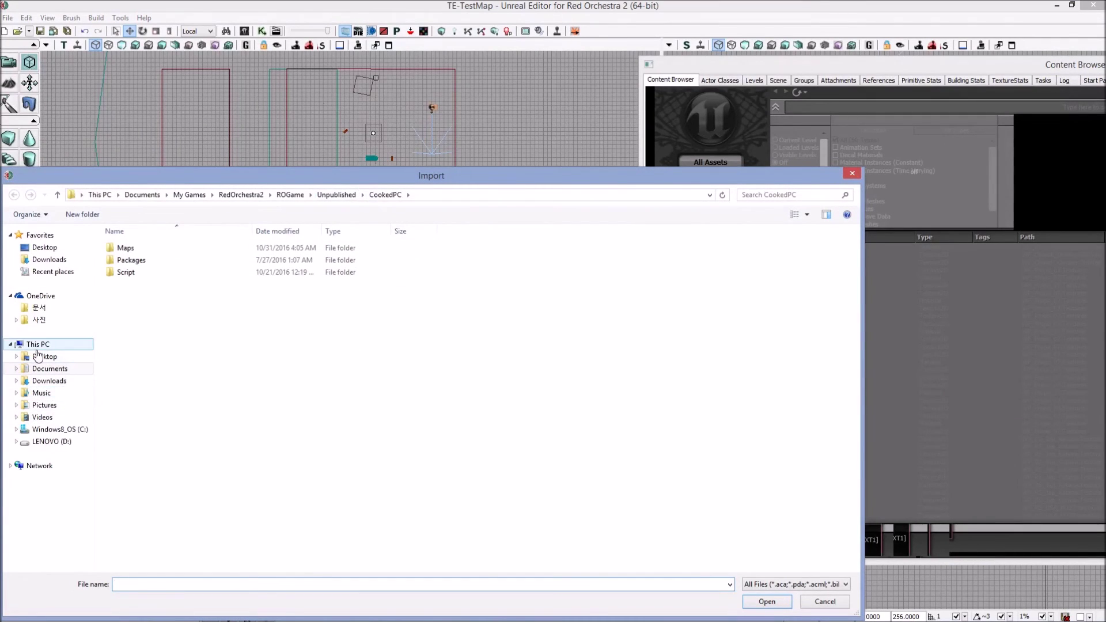
{"action": "left_click", "coordinate": [43, 248]}
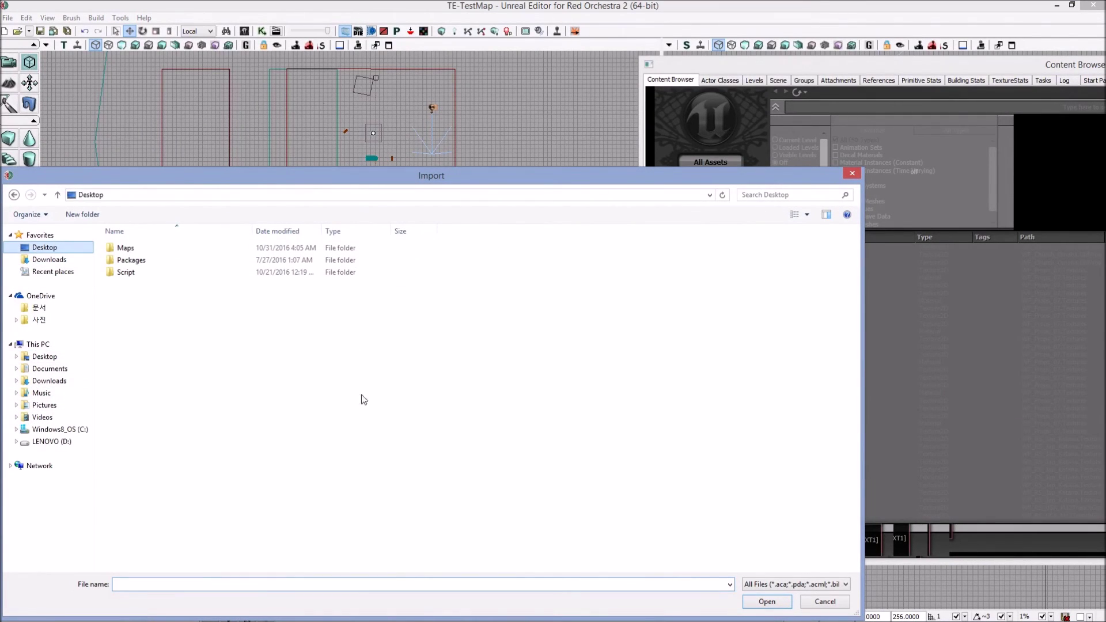
{"action": "left_click", "coordinate": [127, 585]}
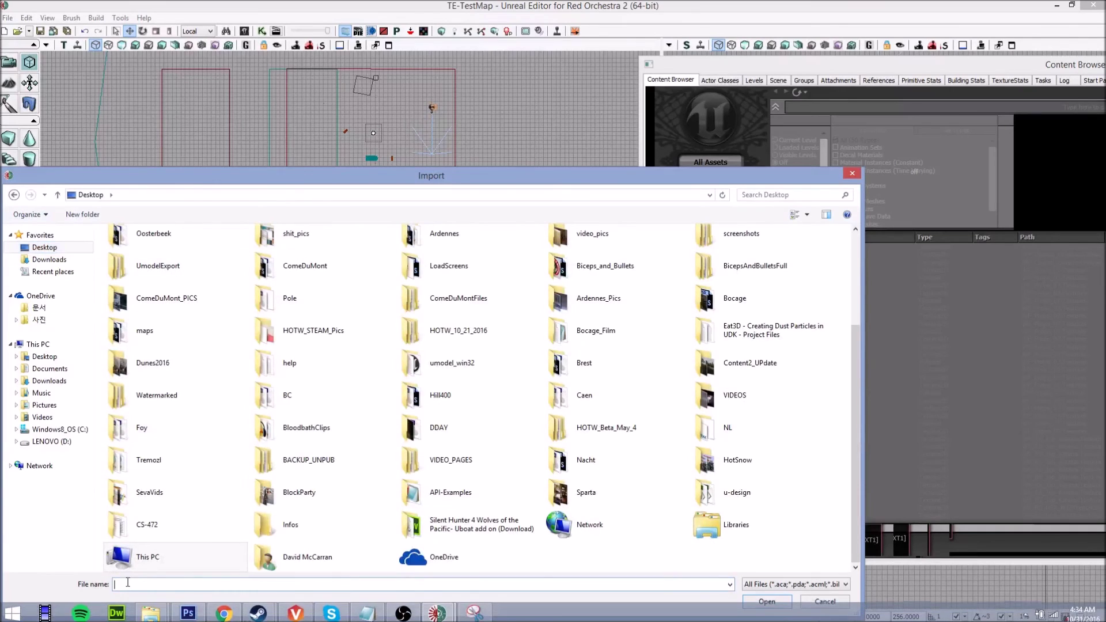
{"action": "type", "text": "test"}
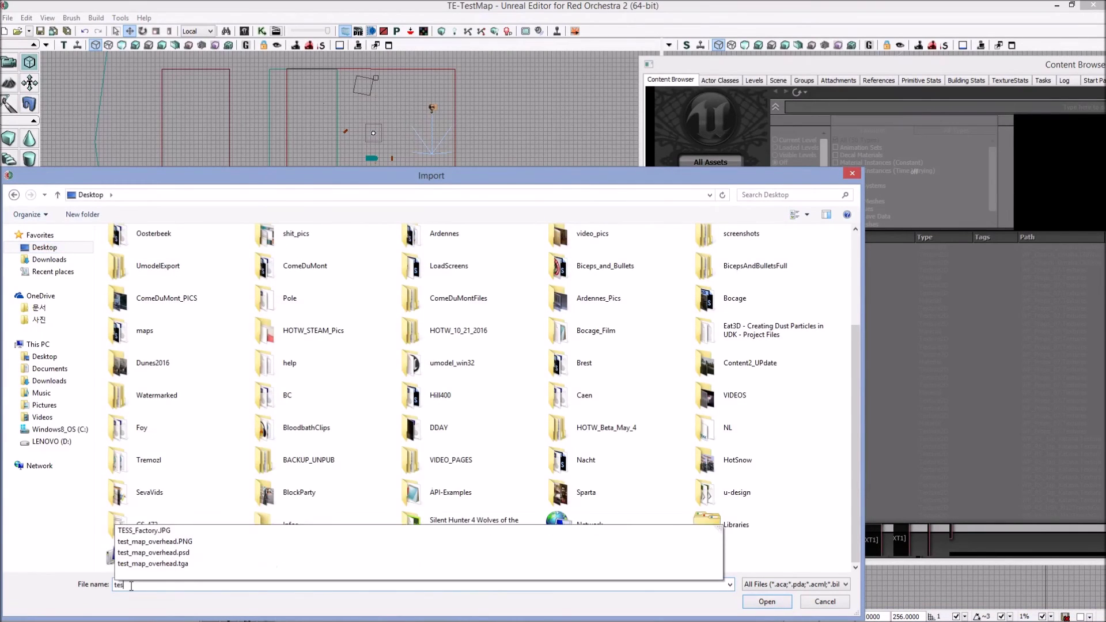
{"action": "key", "text": "Down"}
{"action": "key", "text": "Down"}
{"action": "key", "text": "Down"}
{"action": "key", "text": "Return"}
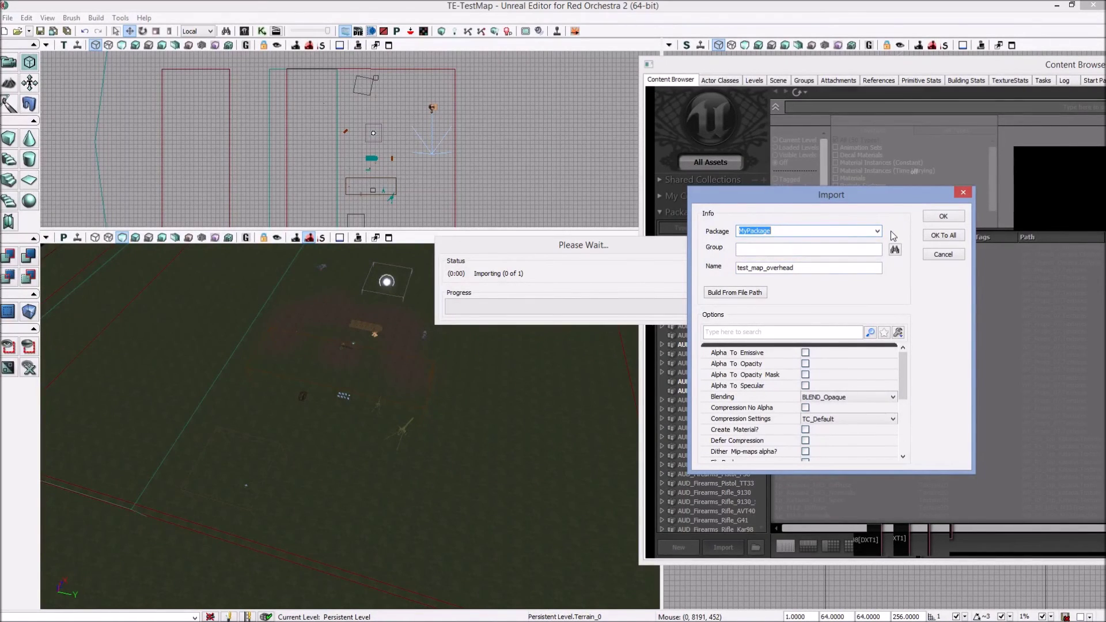
- Set the import destination of test_map_overhead to package TE-TestMap and group Textures
{"action": "type", "text": "te"}
{"action": "type", "text": "estmap"}
{"action": "key", "text": "Down"}
{"action": "left_click", "coordinate": [894, 249]}
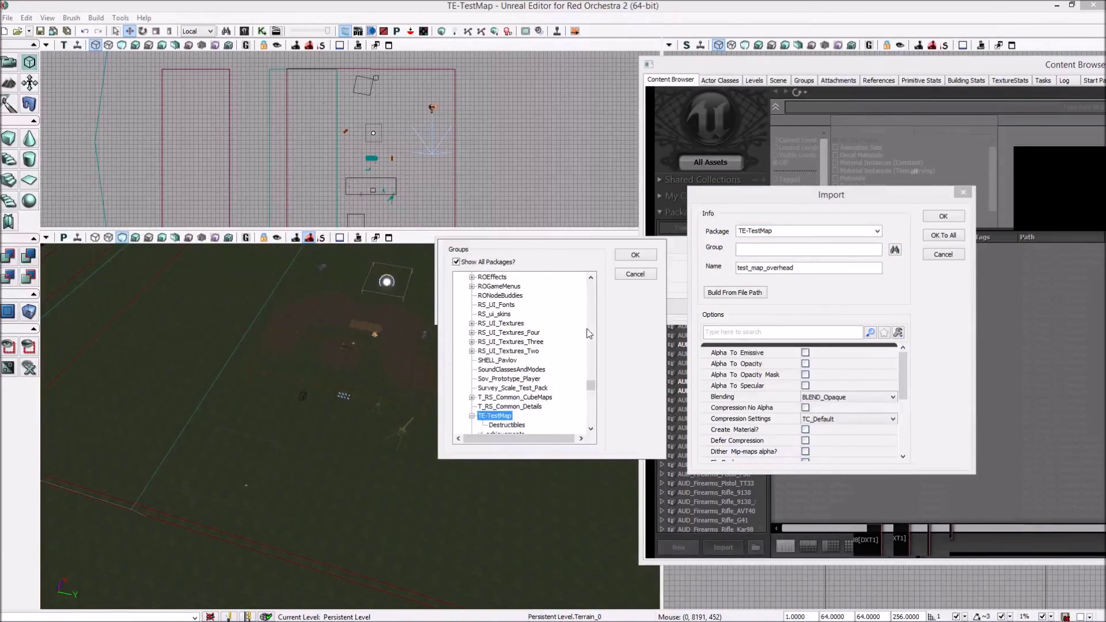
{"action": "left_click", "coordinate": [633, 257]}
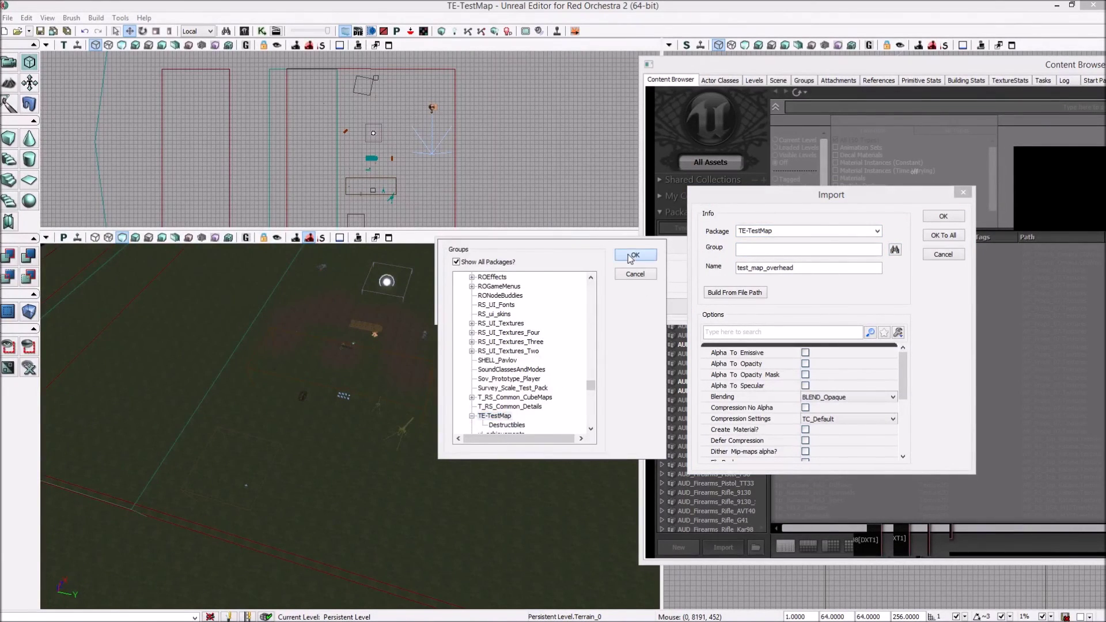
{"action": "left_click", "coordinate": [837, 254]}
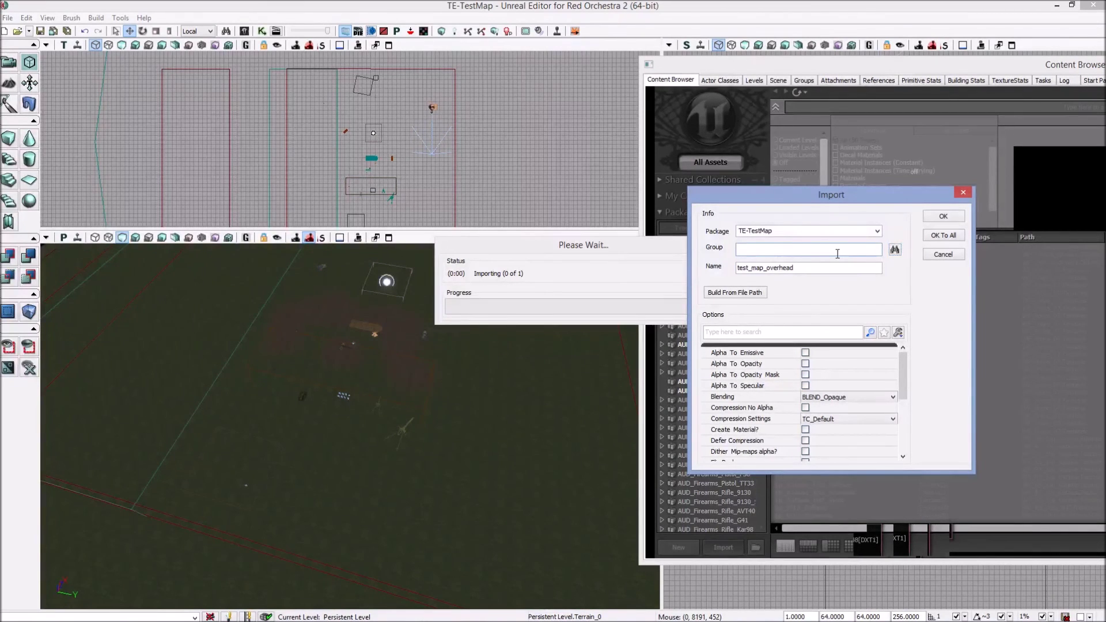
{"action": "key", "text": "Tab"}
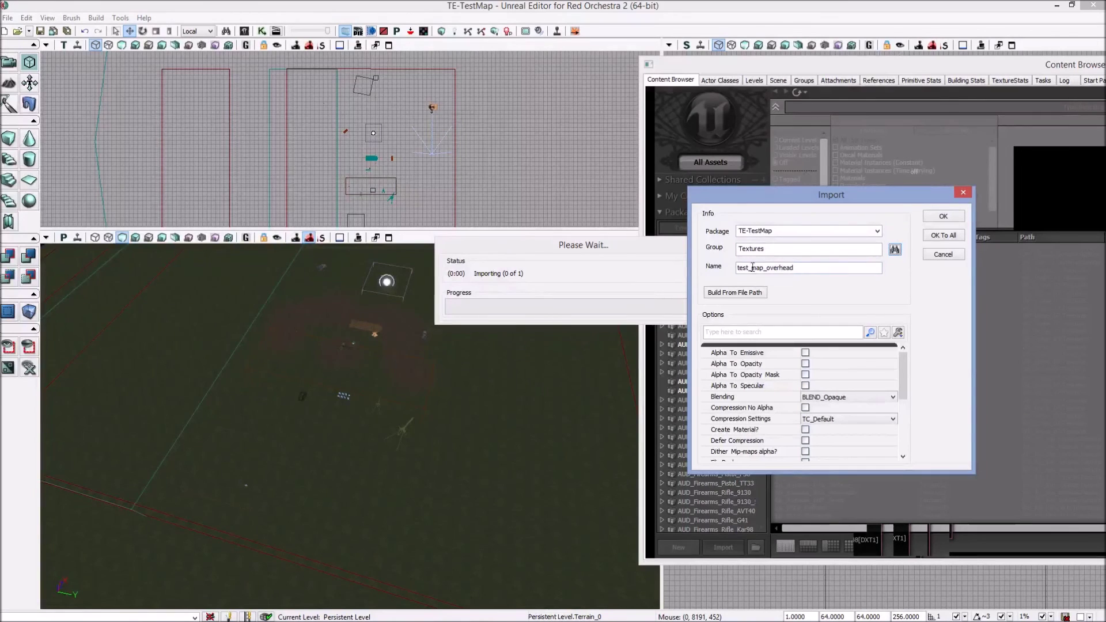
- Set the texture's LODGroup to TEXTUREGROUP_UI and complete the import
{"action": "left_click_drag", "start_coordinate": [902, 369], "coordinate": [907, 400]}
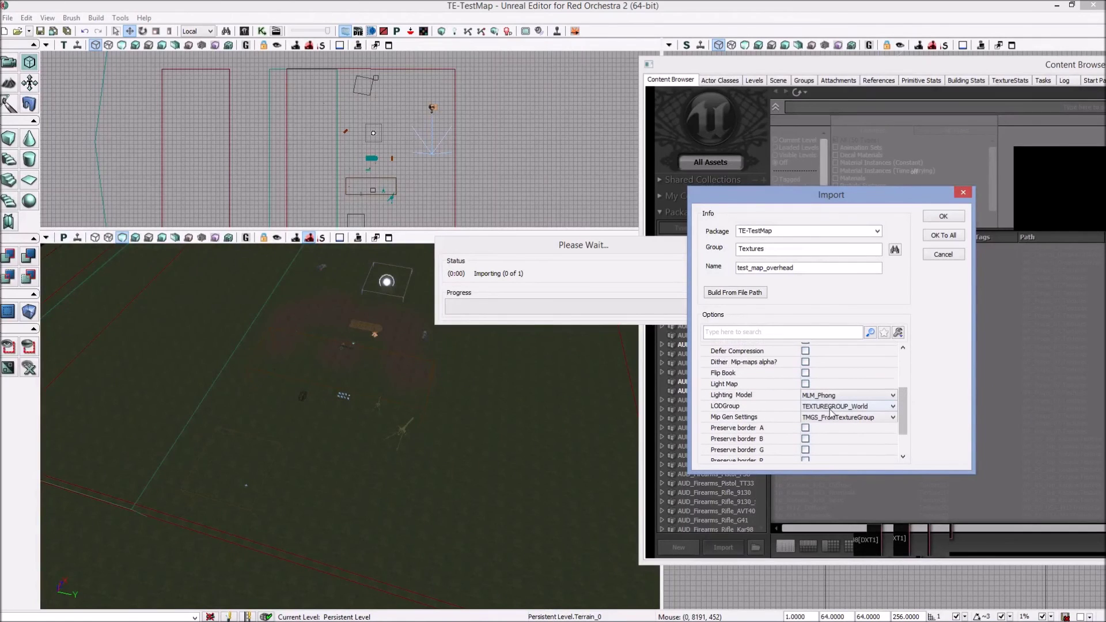
{"action": "left_click", "coordinate": [814, 406]}
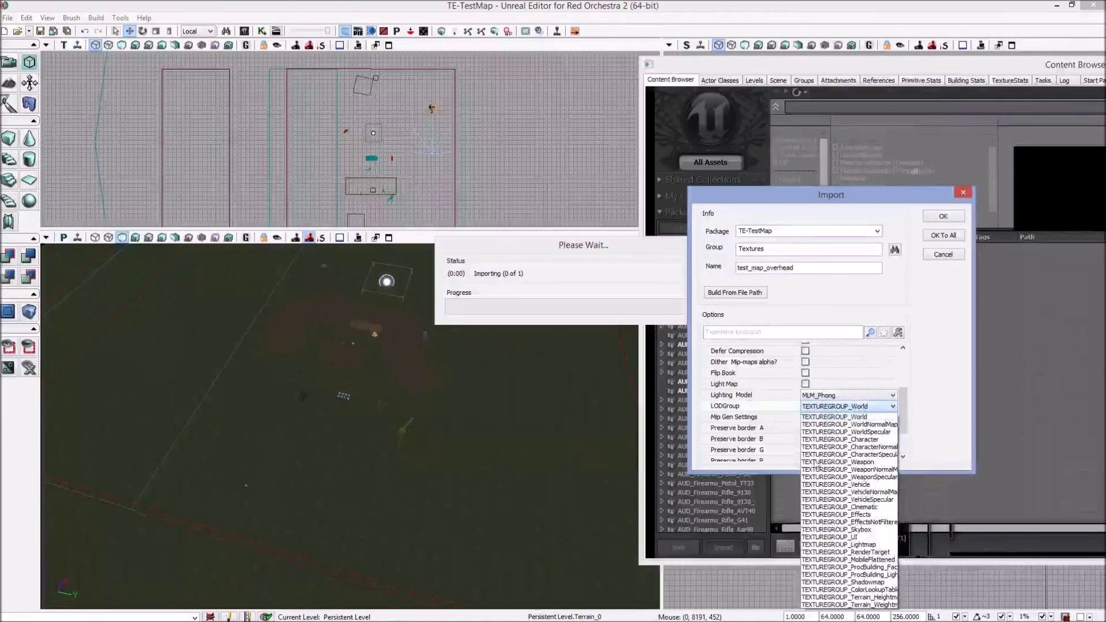
{"action": "left_click", "coordinate": [832, 537]}
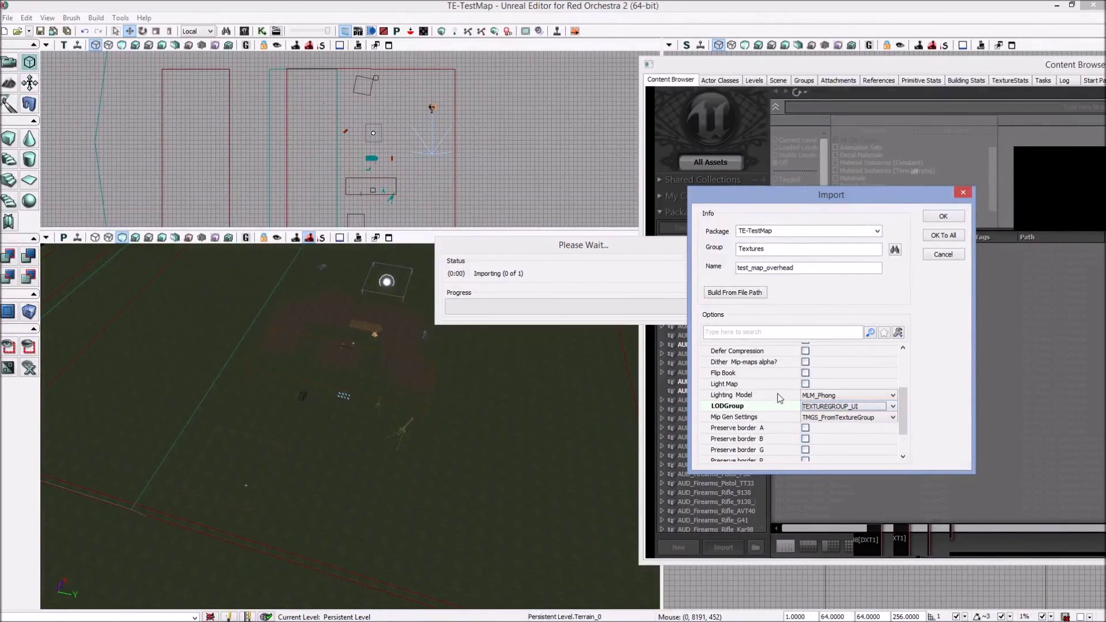
{"action": "mouse_move", "coordinate": [903, 423]}
{"action": "left_mouse_down"}
{"action": "mouse_move", "coordinate": [897, 392]}
{"action": "mouse_move", "coordinate": [911, 430]}
{"action": "left_mouse_up"}
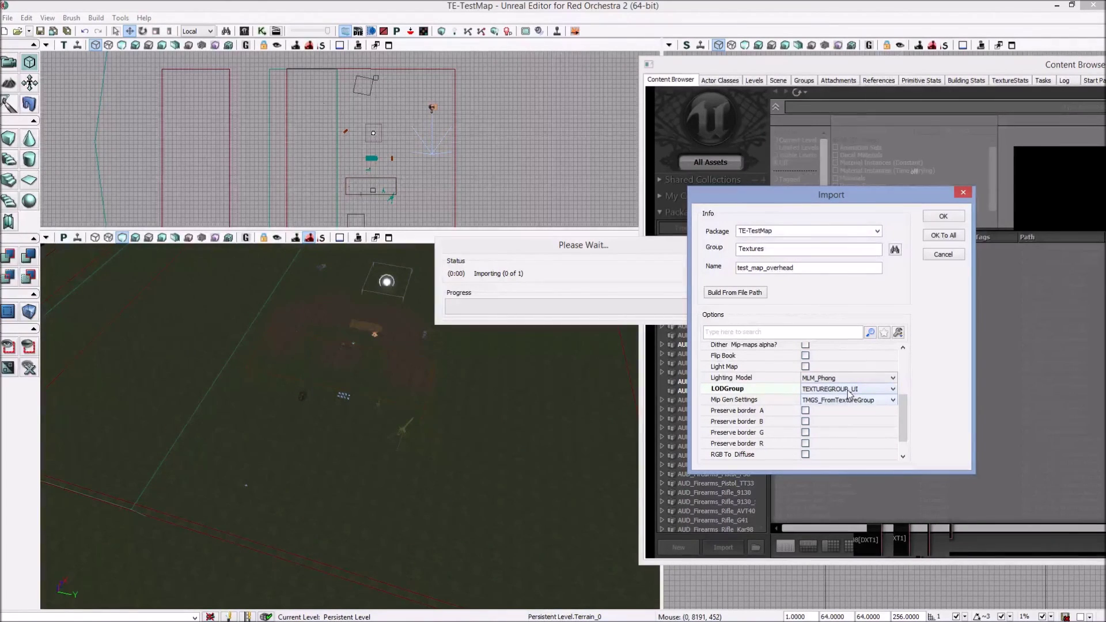
{"action": "left_click_drag", "start_coordinate": [905, 401], "coordinate": [912, 362]}
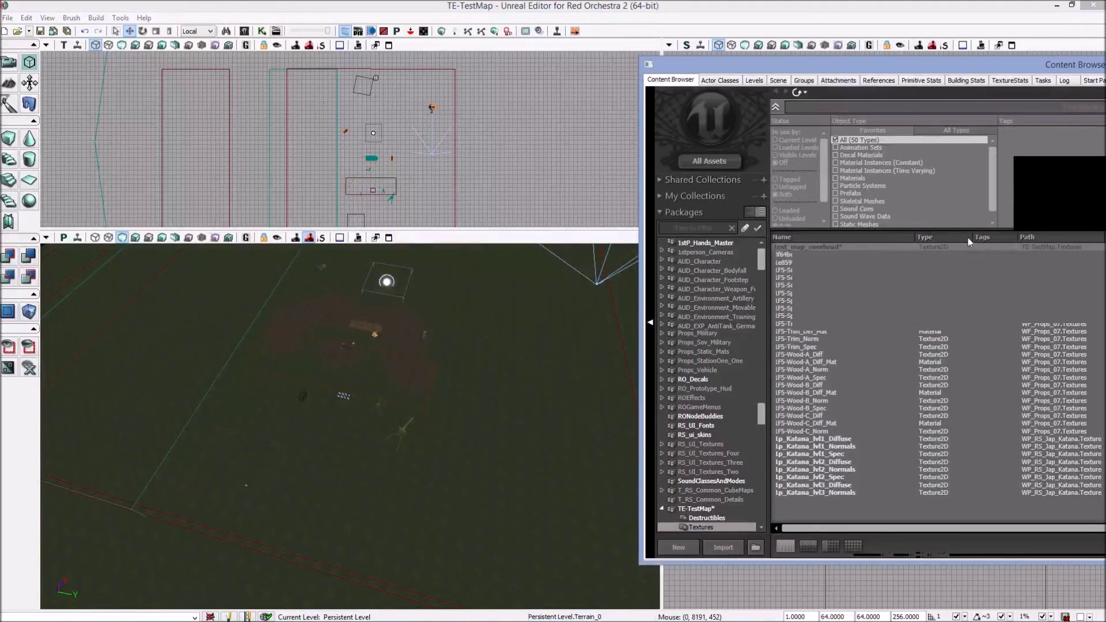
- Filter the Content Browser to Textures and show the imported overhead map as a thumbnail
{"action": "scroll", "coordinate": [948, 218], "scroll_direction": "down", "scroll_amount": 1}
{"action": "left_click", "coordinate": [855, 225]}
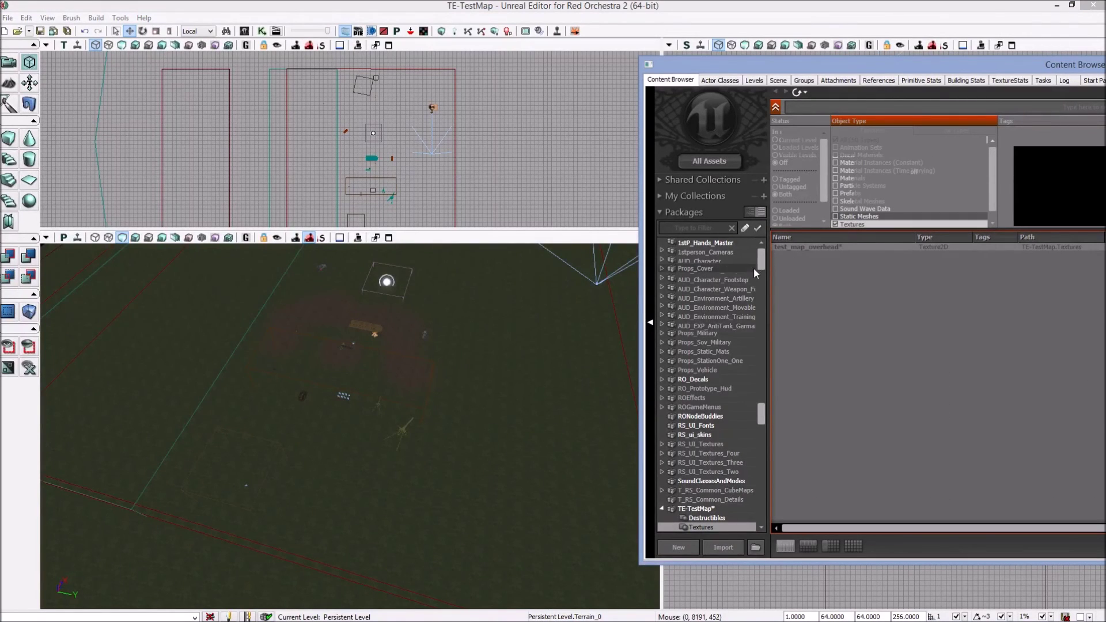
{"action": "mouse_move", "coordinate": [793, 249]}
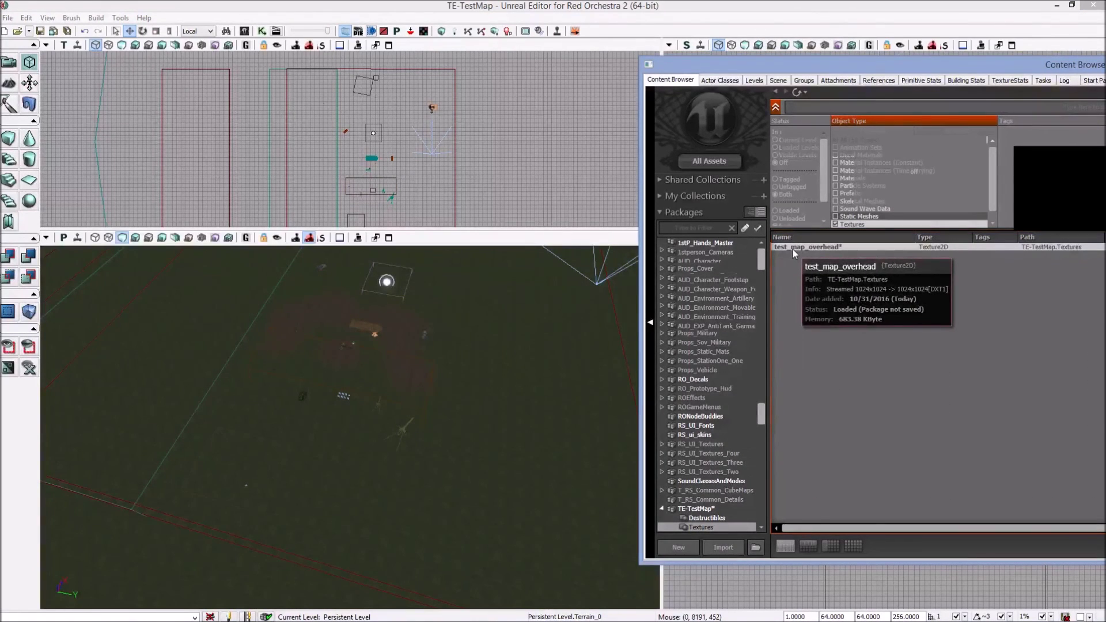
{"action": "left_click", "coordinate": [853, 546]}
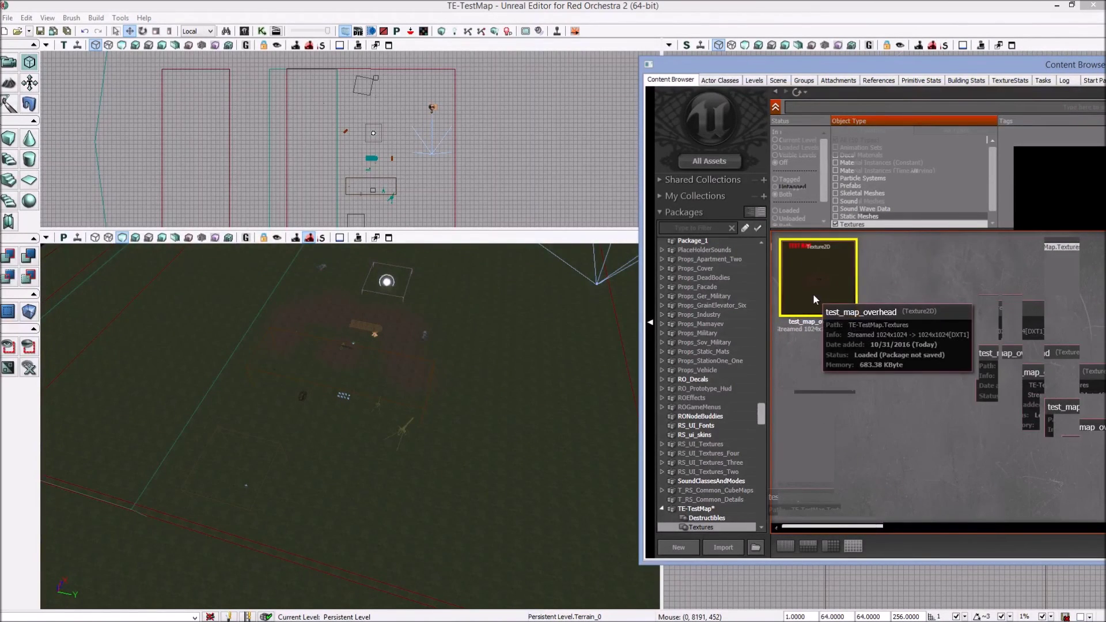
- Assign test_map_overhead as the Overhead Map Texture in the World Properties and close them
{"action": "left_click", "coordinate": [46, 18]}
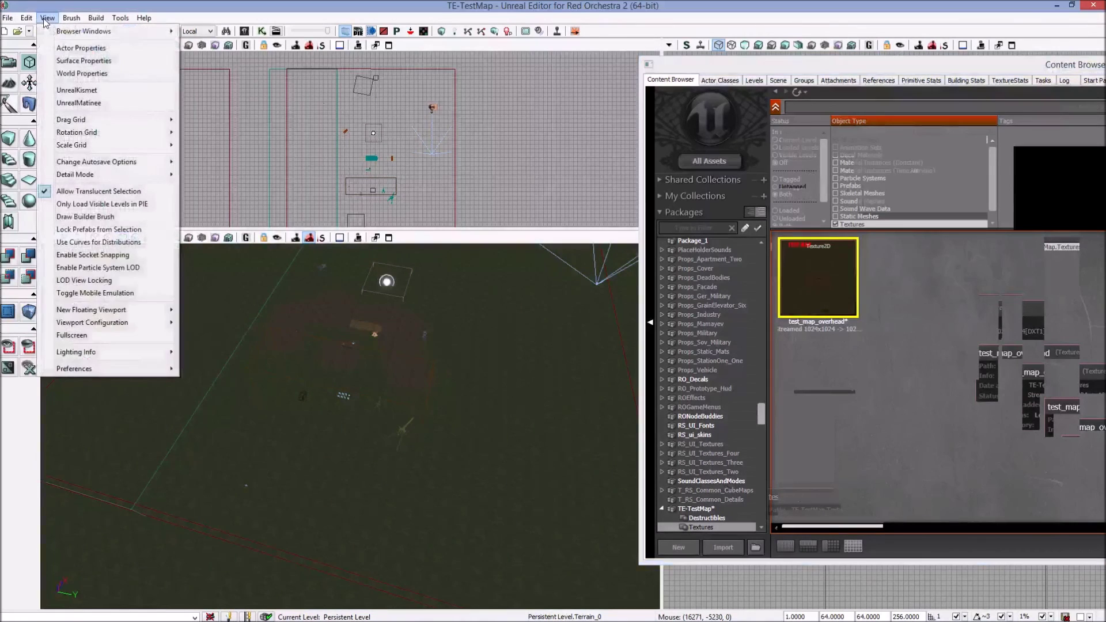
{"action": "left_click", "coordinate": [82, 73]}
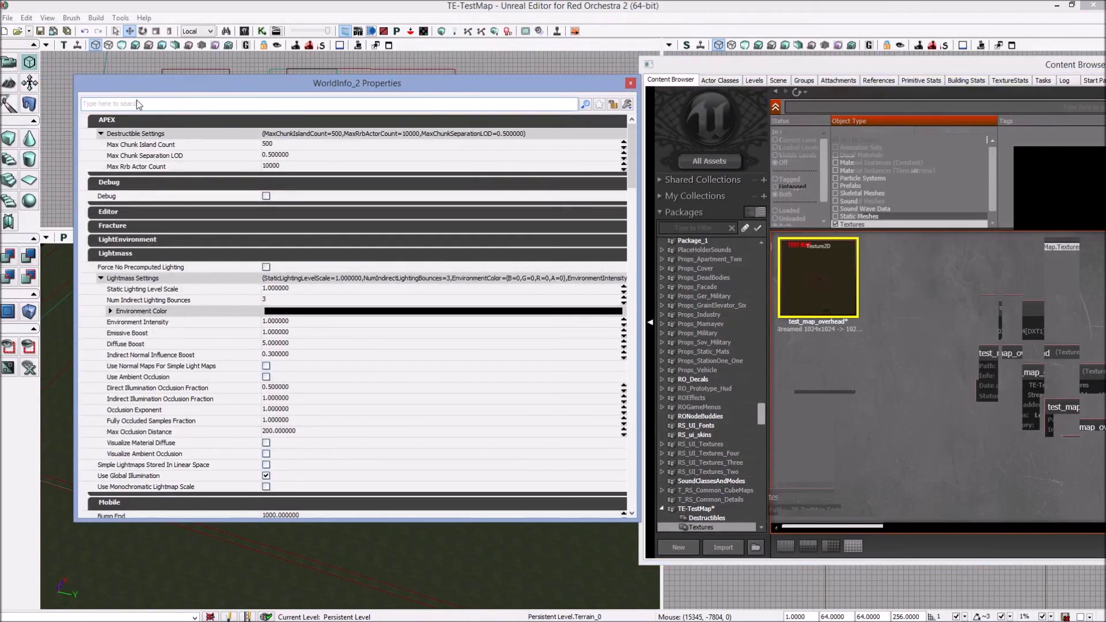
{"action": "type", "text": "text"}
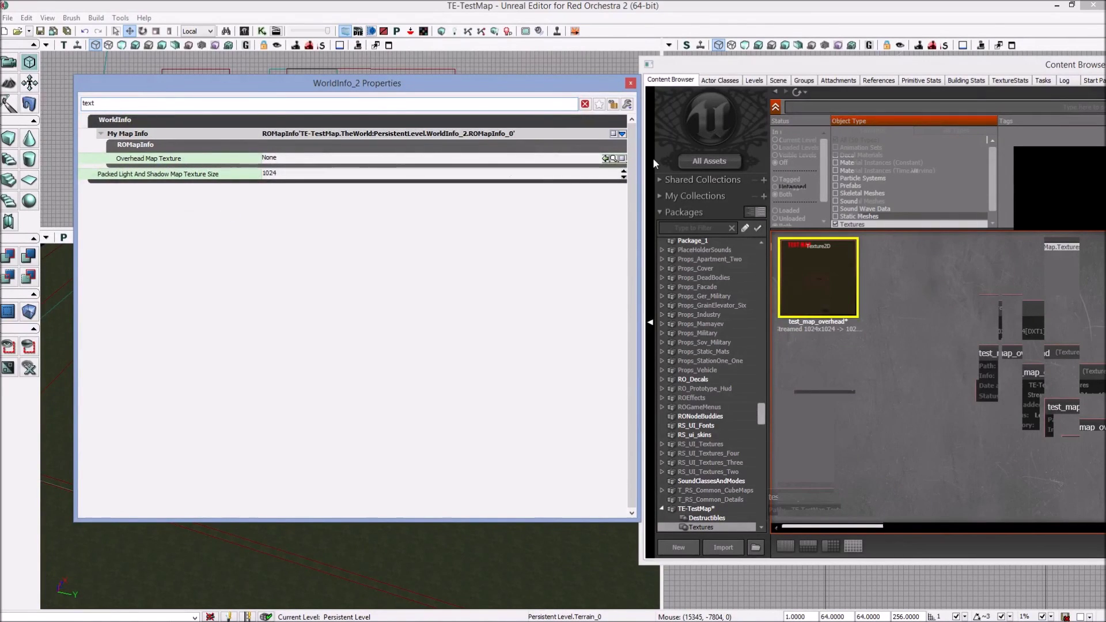
{"action": "left_click", "coordinate": [605, 157]}
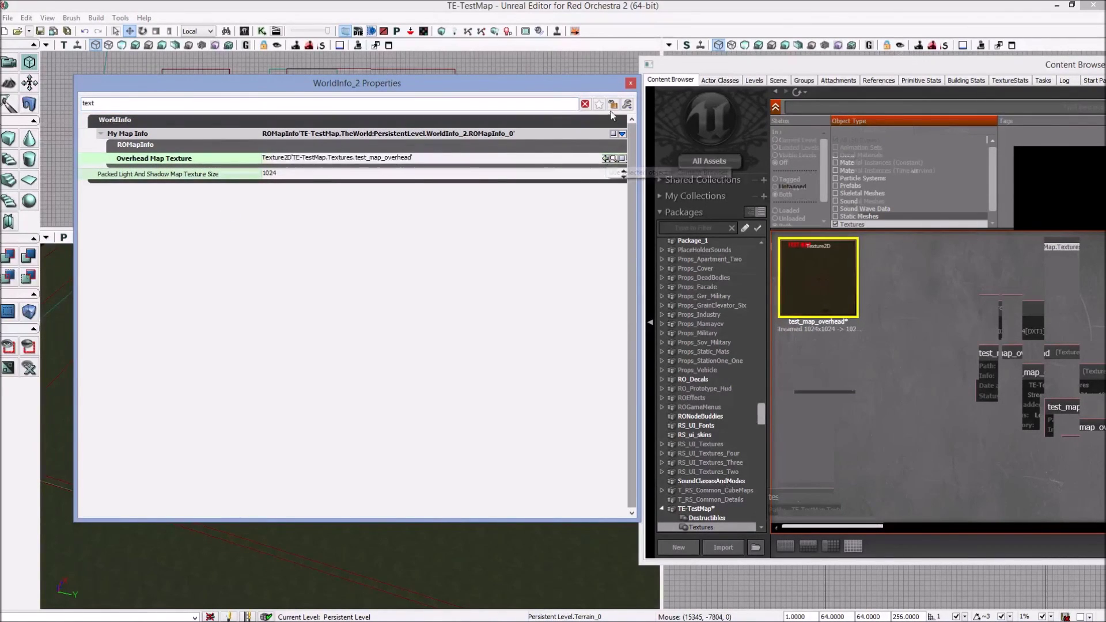
{"action": "left_click", "coordinate": [630, 83]}
- Save the TE-TestMap level together with the imported texture
{"action": "left_click", "coordinate": [7, 18]}
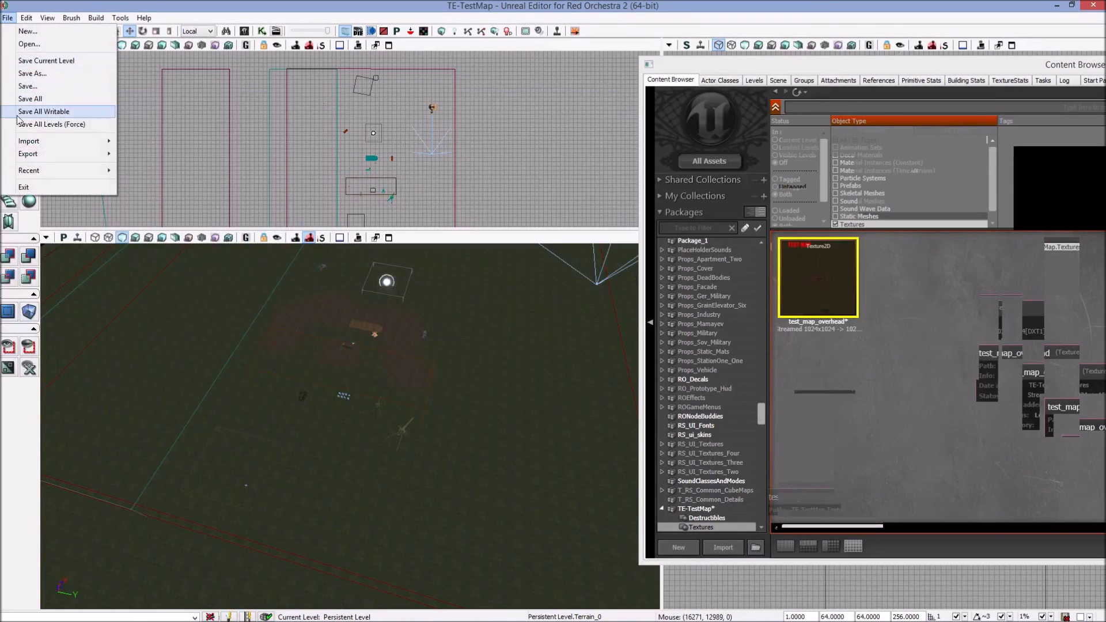
{"action": "left_click", "coordinate": [32, 86]}
{"action": "left_click", "coordinate": [675, 328]}
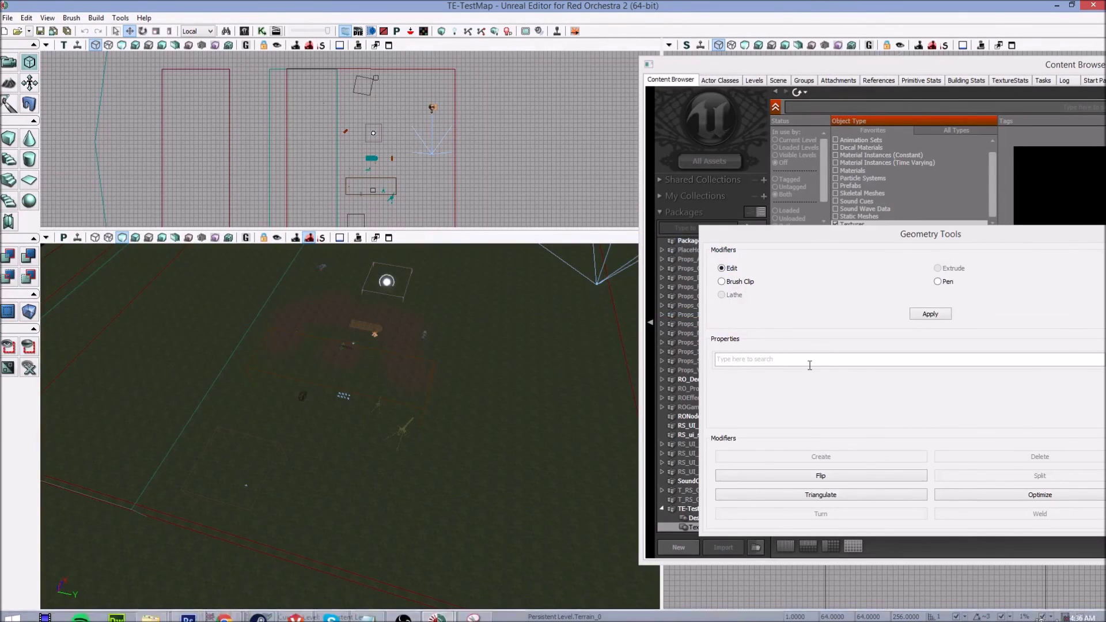
- Play the level from a spot on the terrain, spectate the Allies, and check the overhead map while roaming
{"action": "left_click", "coordinate": [47, 21]}
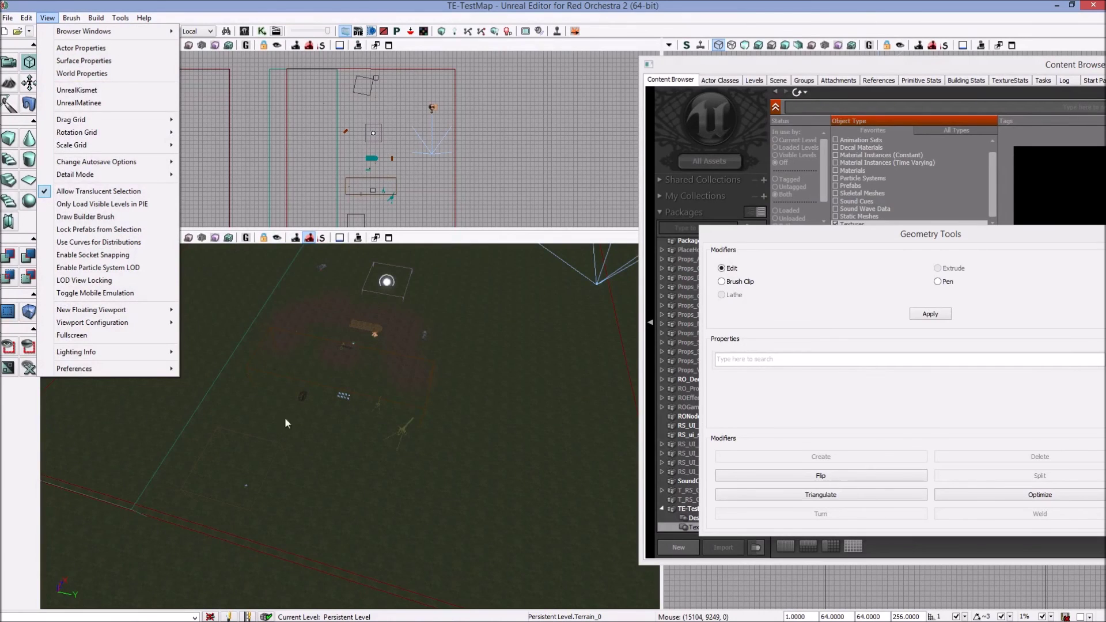
{"action": "left_click", "coordinate": [478, 427]}
{"action": "right_click", "coordinate": [479, 427]}
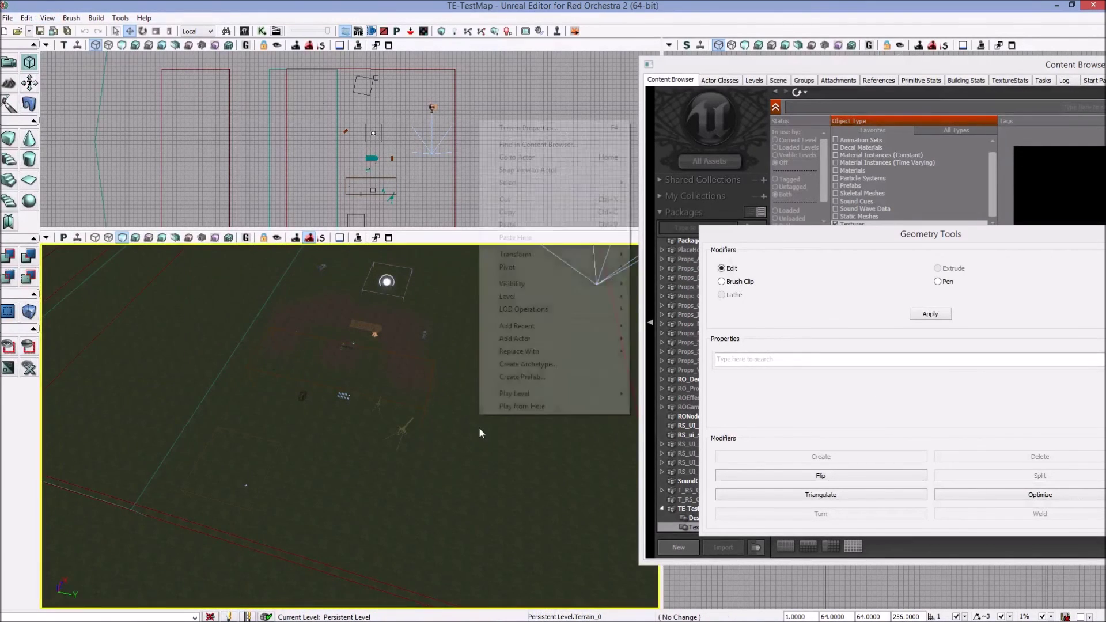
{"action": "left_click", "coordinate": [518, 407]}
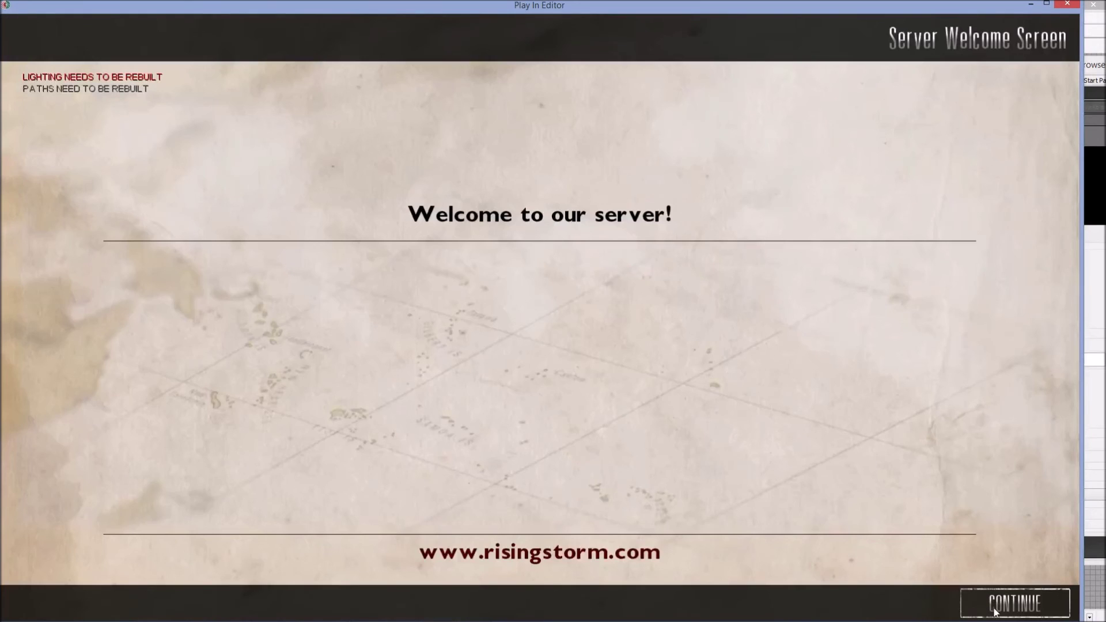
{"action": "left_click", "coordinate": [995, 611]}
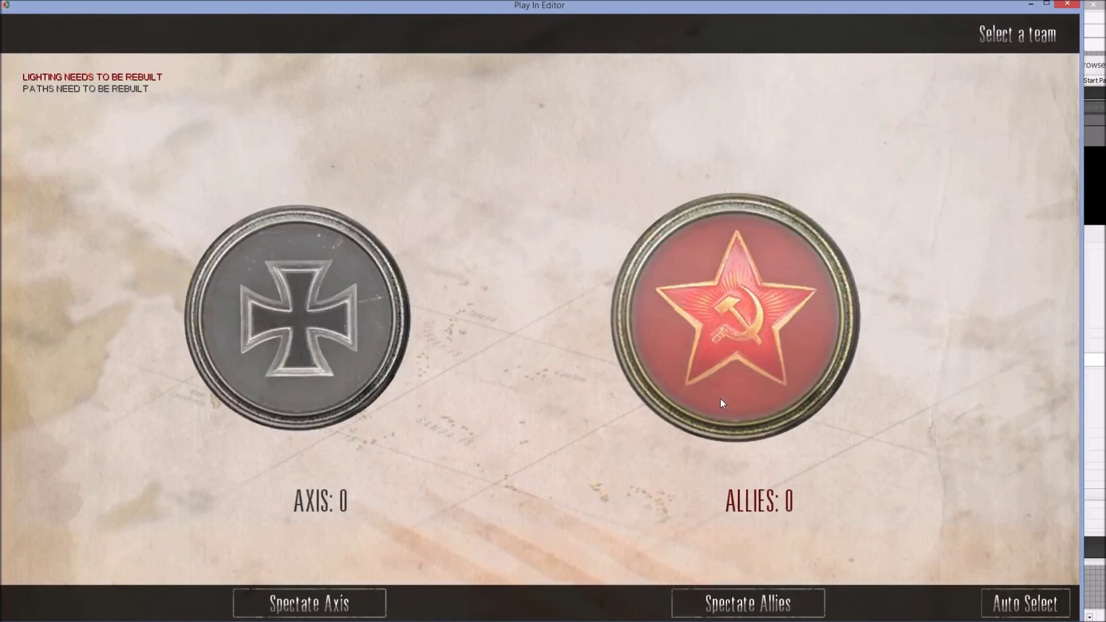
{"action": "left_click", "coordinate": [766, 614]}
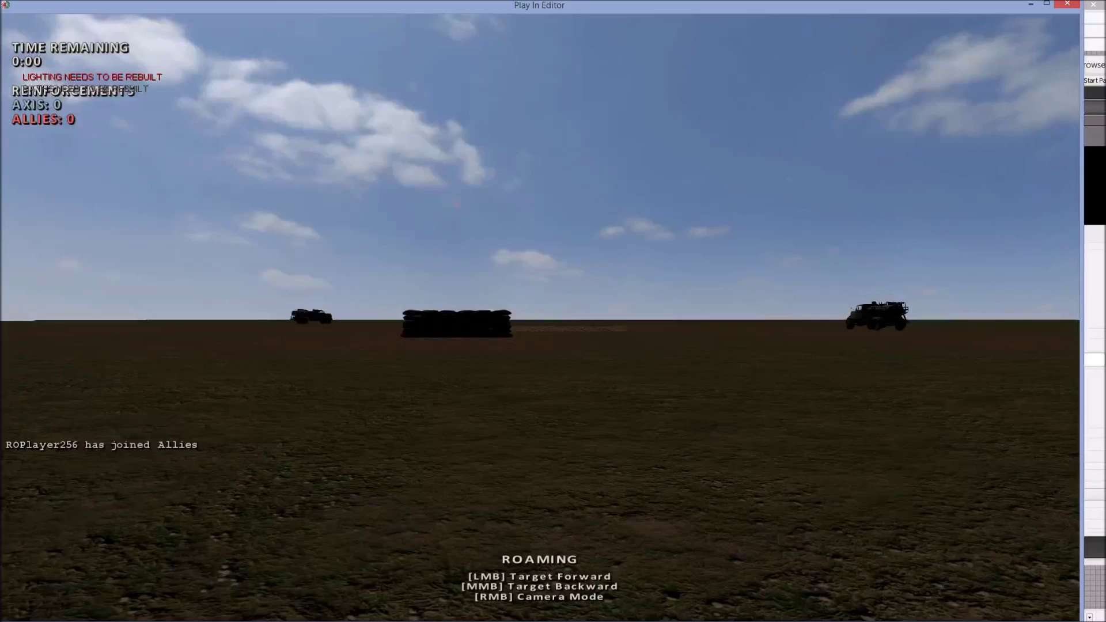
{"action": "key", "text": "m"}
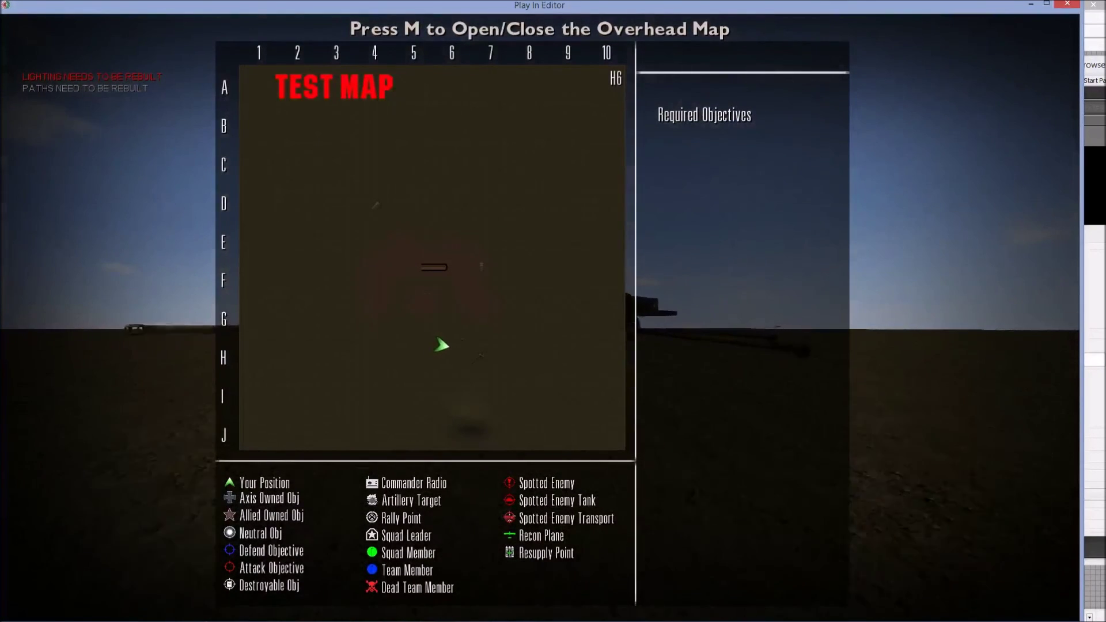
{"action": "key", "text": "w"}
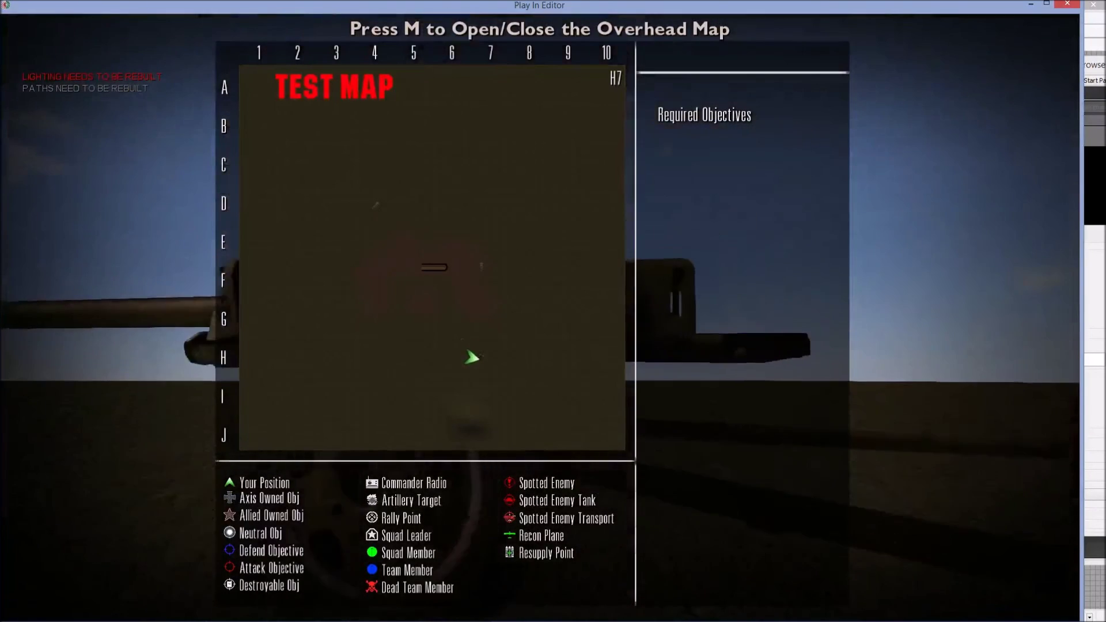
- Return to the team selection and join the Allies as Commander
{"action": "key", "text": "Escape"}
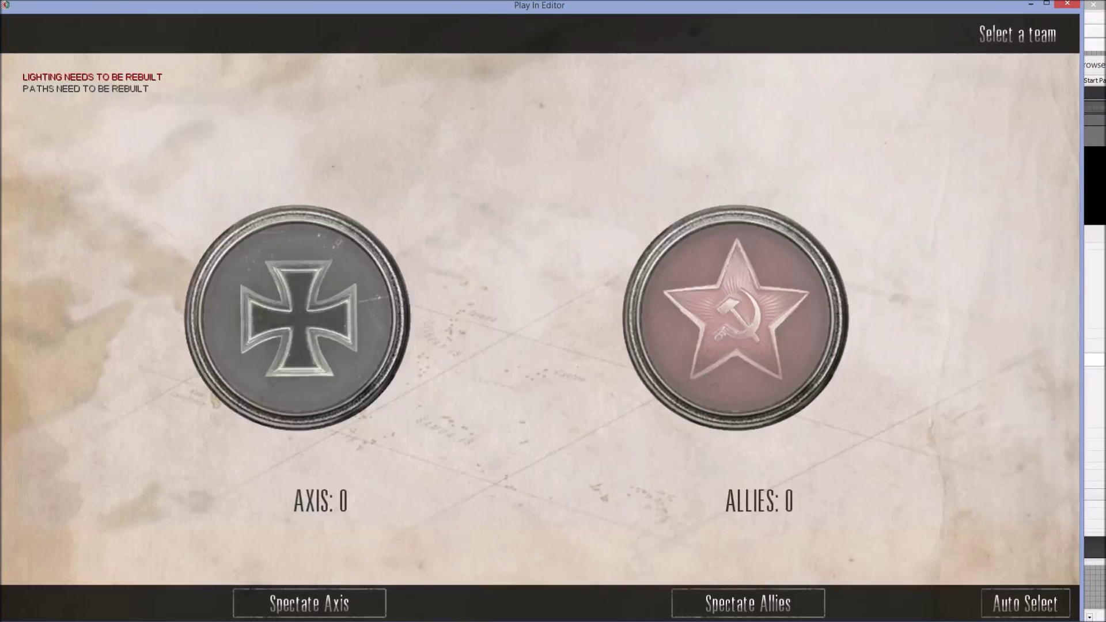
{"action": "left_click", "coordinate": [733, 334]}
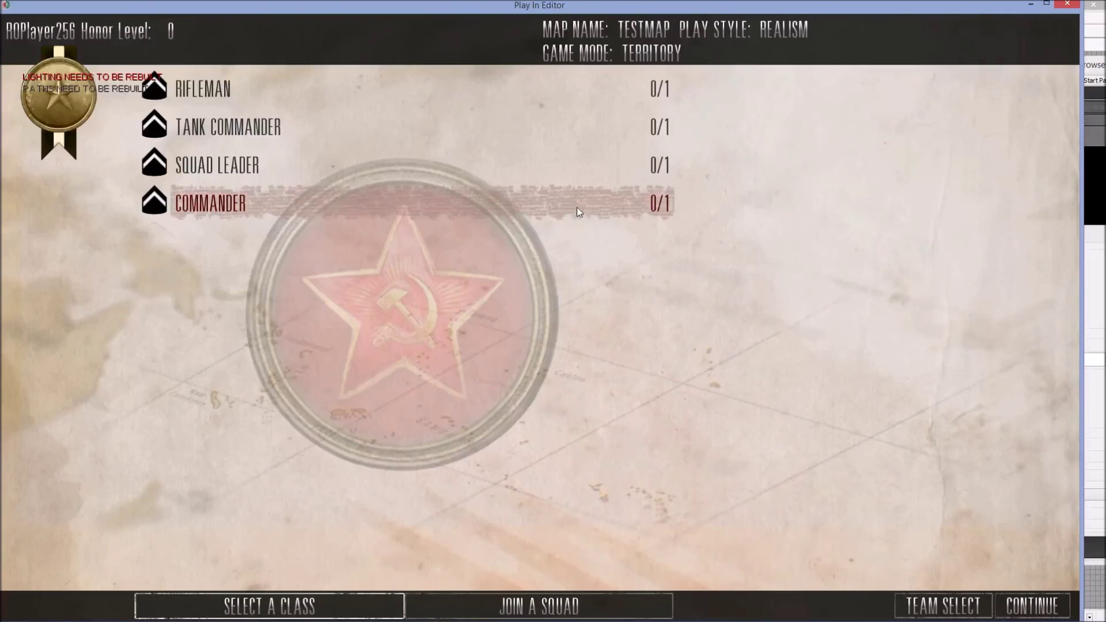
{"action": "left_click", "coordinate": [567, 208]}
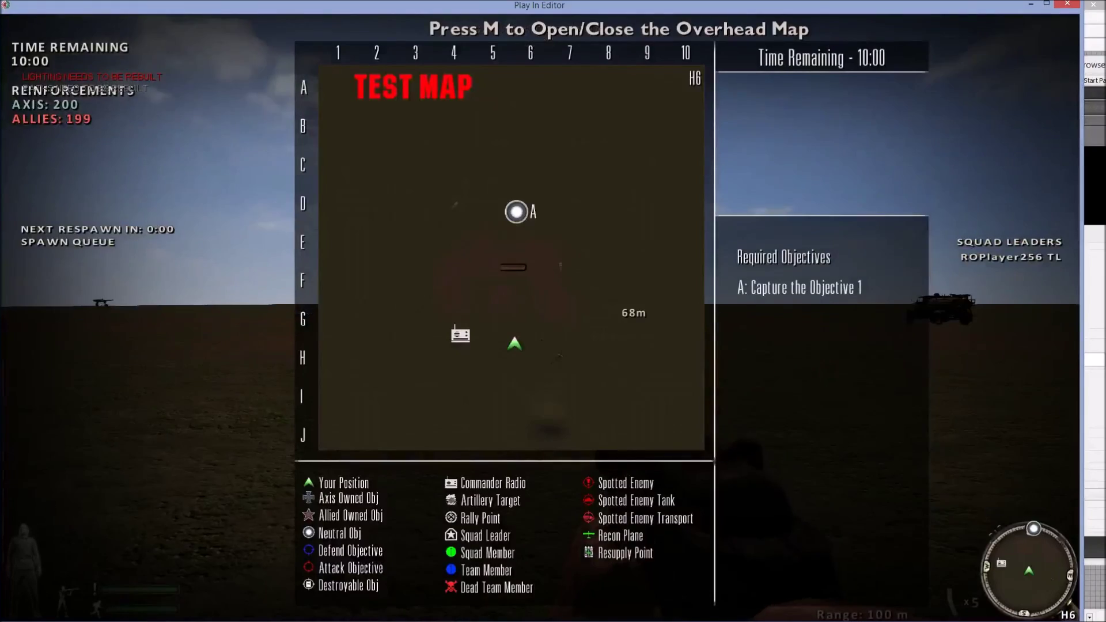
- Walk past the transport towards the commander radio, repeatedly checking the player, radio and objective markers on the overhead map
{"action": "key", "text": "m"}
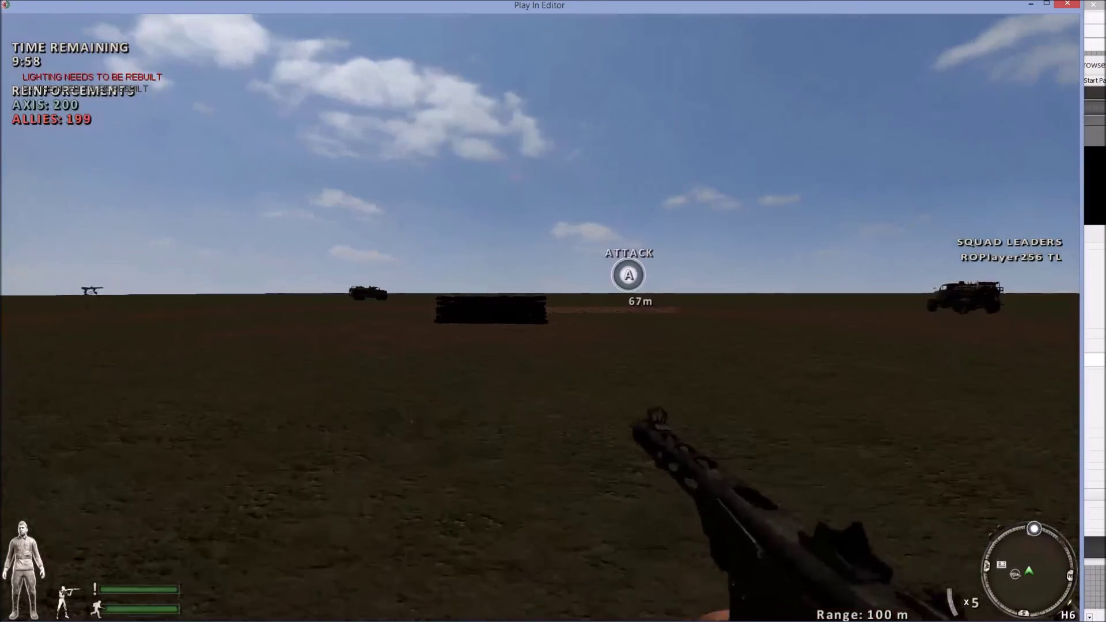
{"action": "key", "text": "m"}
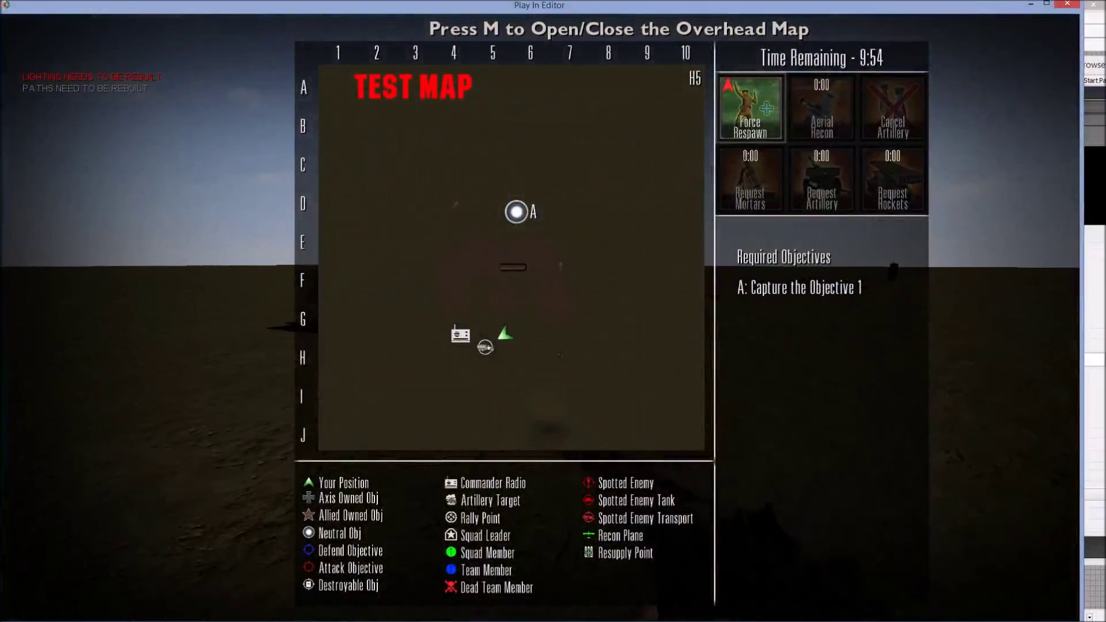
{"action": "key", "text": "m"}
{"action": "key", "text": "w"}
{"action": "key", "text": "m"}
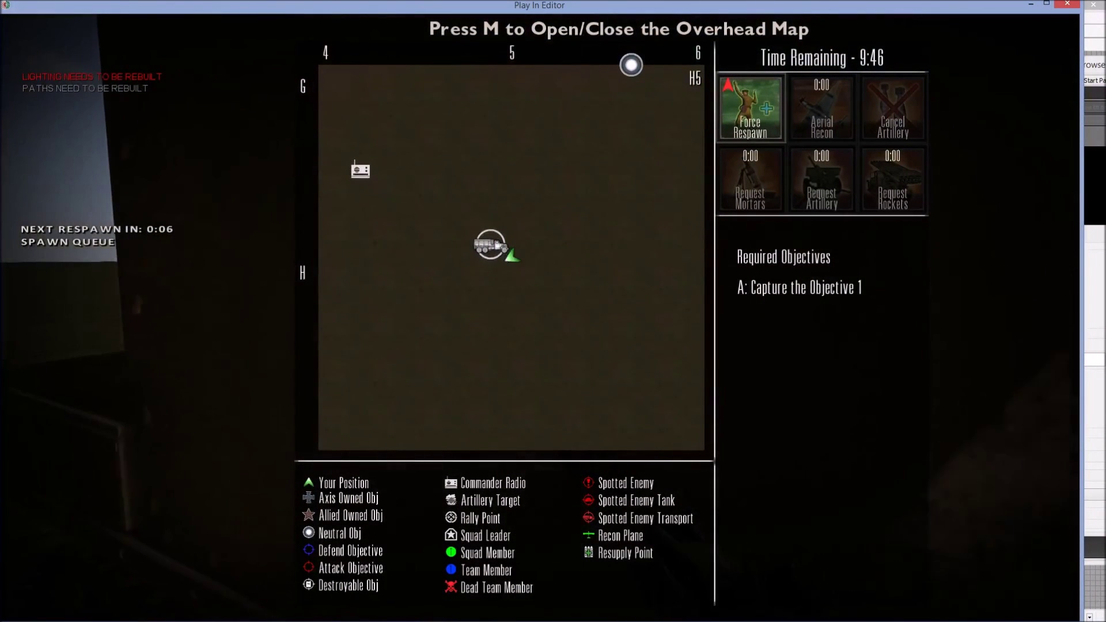
{"action": "key", "text": "m"}
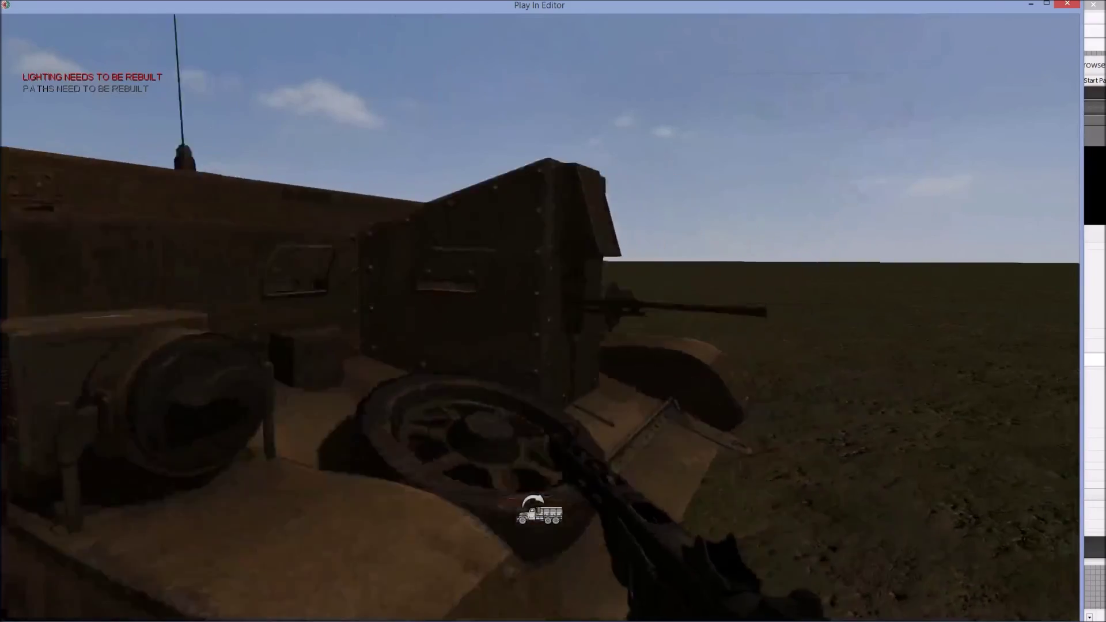
{"action": "key", "text": "m"}
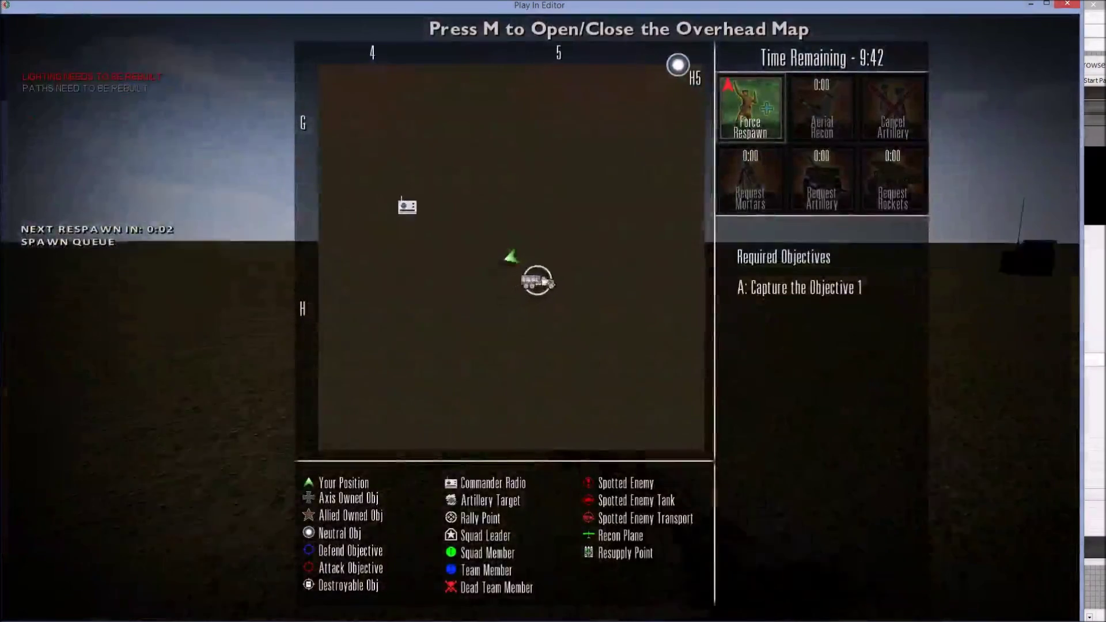
{"action": "key", "text": "w"}
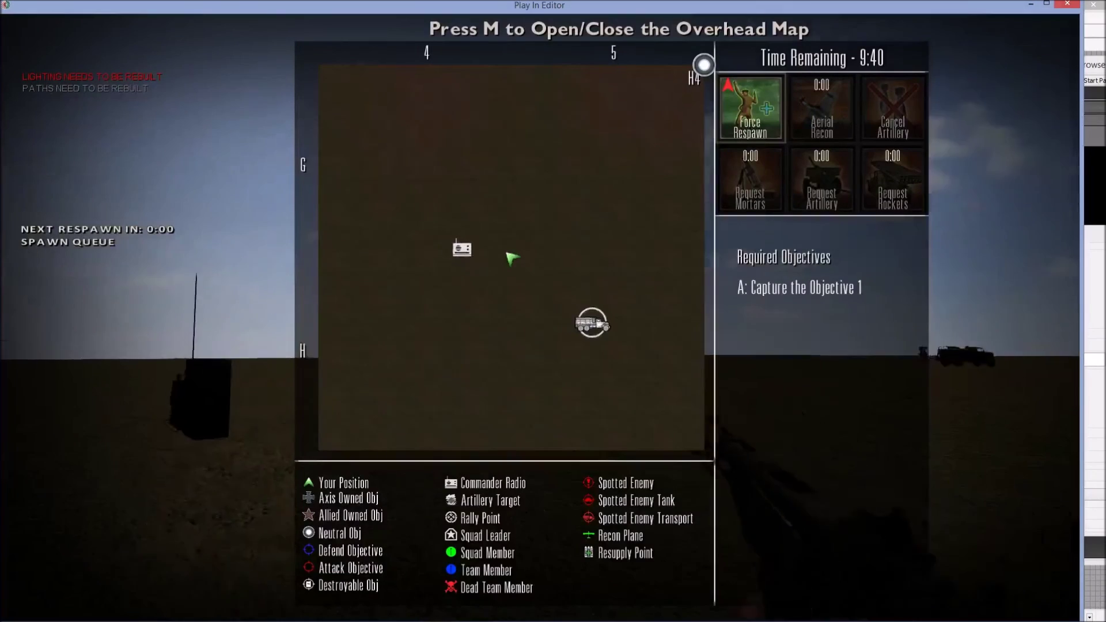
{"action": "key", "text": "m"}
{"action": "key", "text": "w"}
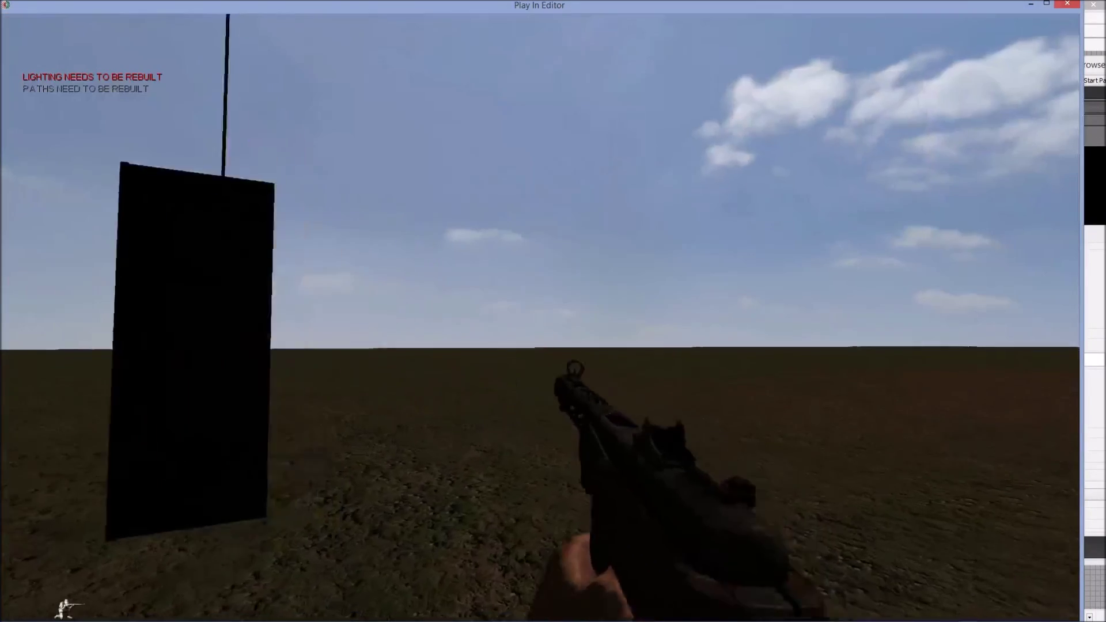
- Walk up to the commander radio, try to bring up its menu, and check the radio's marker on the overhead map
{"action": "key", "text": "w"}
{"action": "key", "text": "s"}
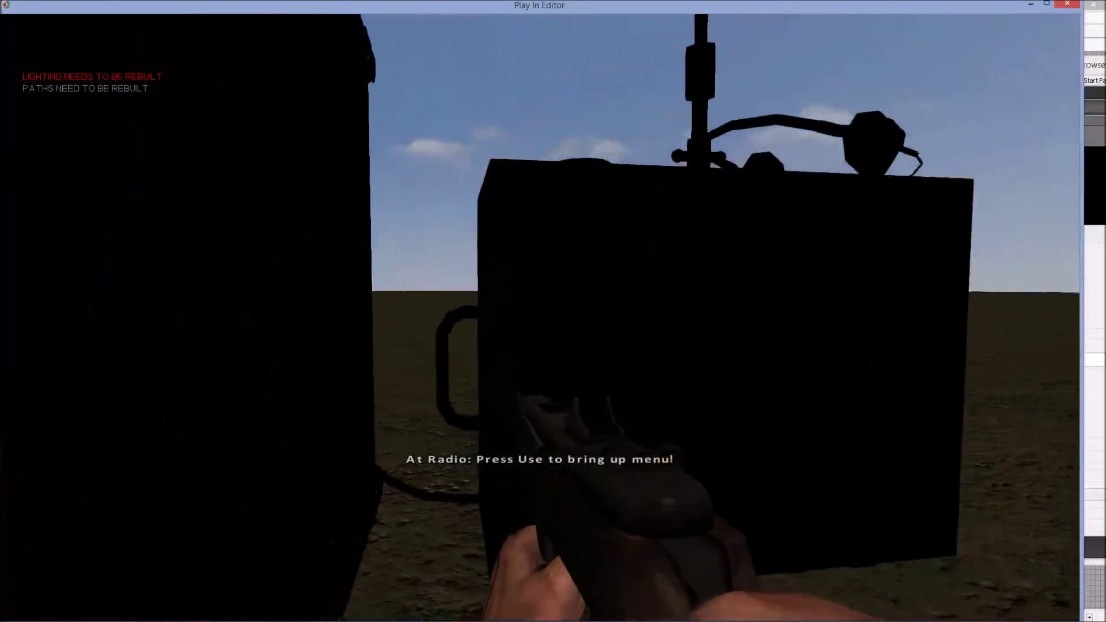
{"action": "key", "text": "f"}
{"action": "key", "text": "f"}
{"action": "key", "text": "f"}
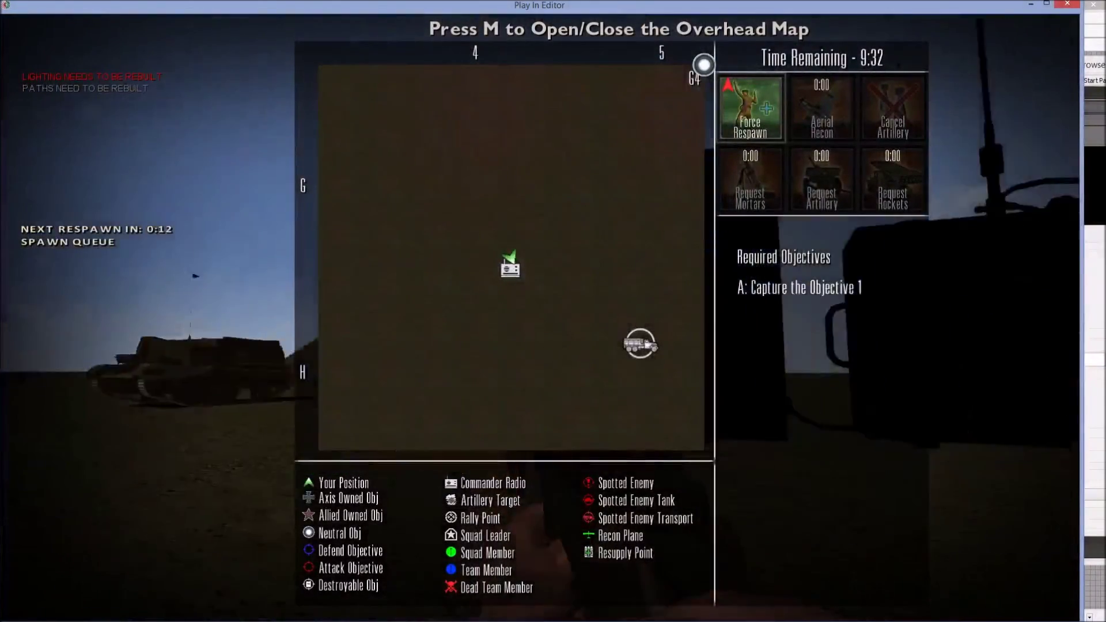
{"action": "key", "text": "m"}
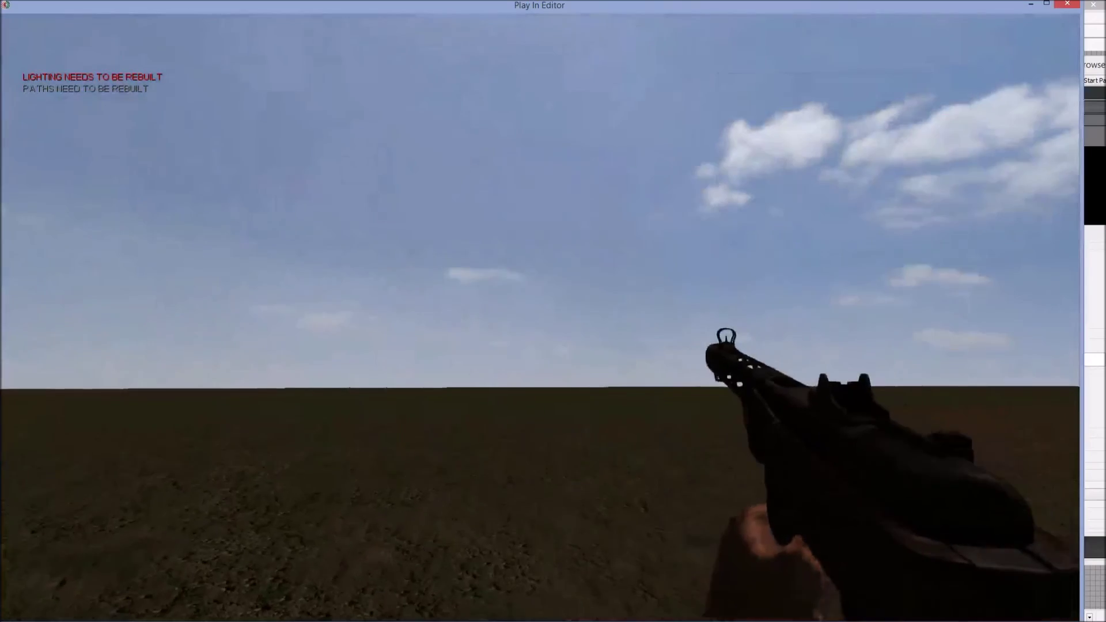
- Run across the terrain from the radio towards the trench, repeatedly checking the player's position against Objective 1 on the overhead map
{"action": "key", "text": "shift+w"}
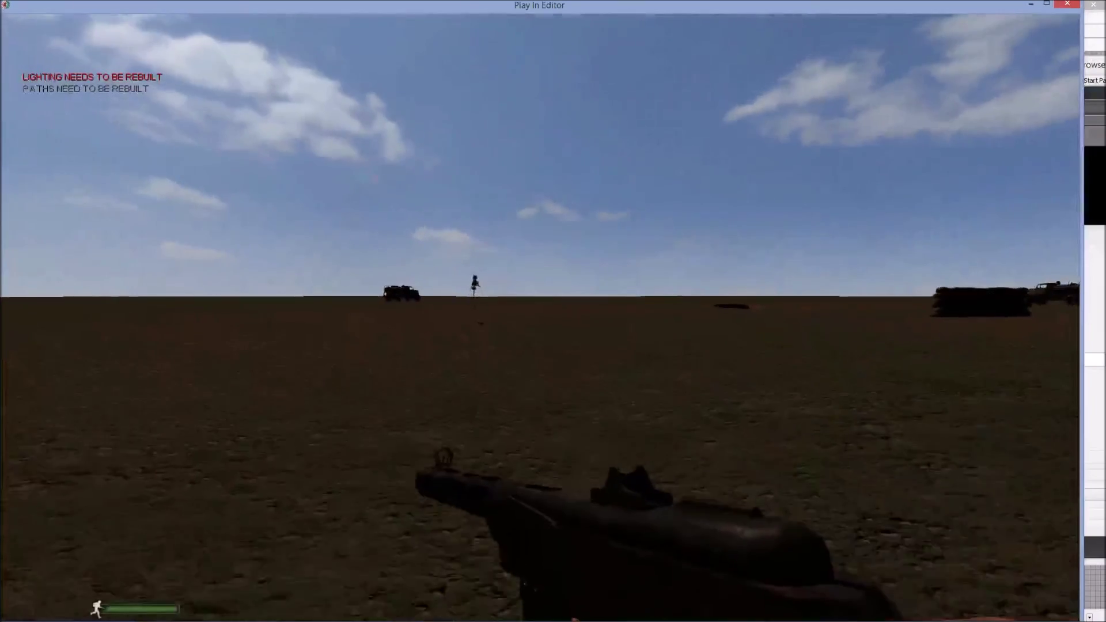
{"action": "key", "text": "m"}
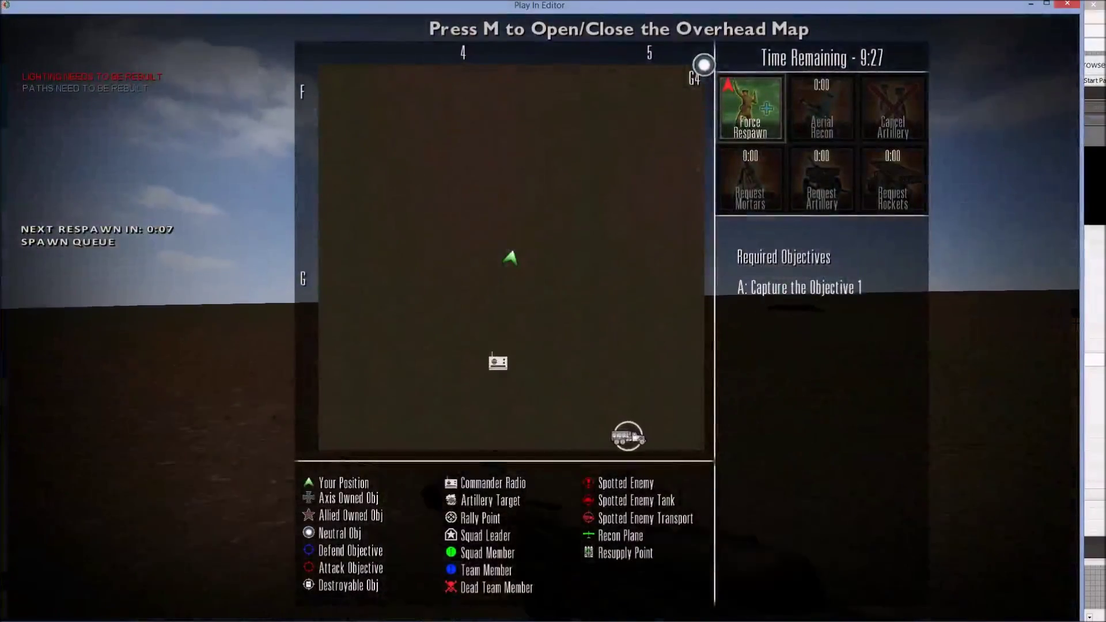
{"action": "key", "text": "m"}
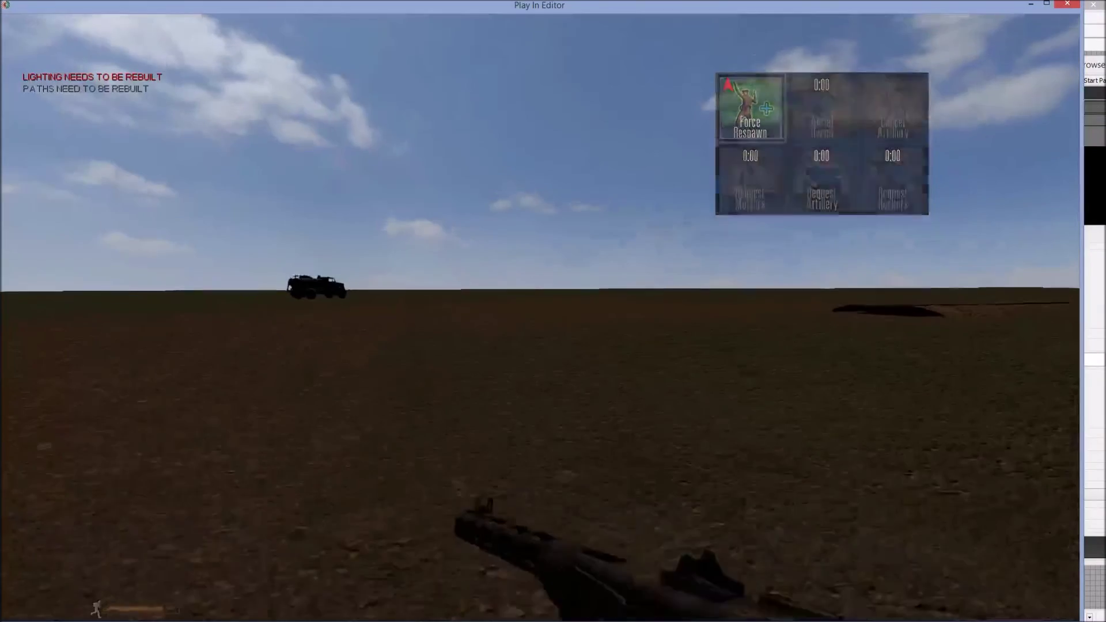
{"action": "key", "text": "m"}
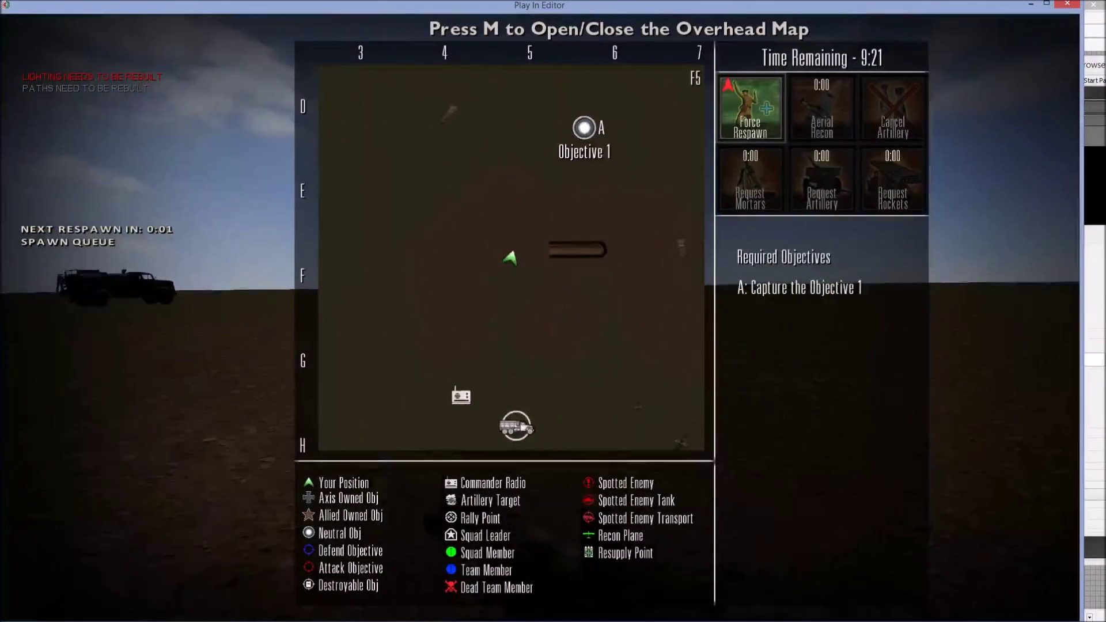
{"action": "key", "text": "w"}
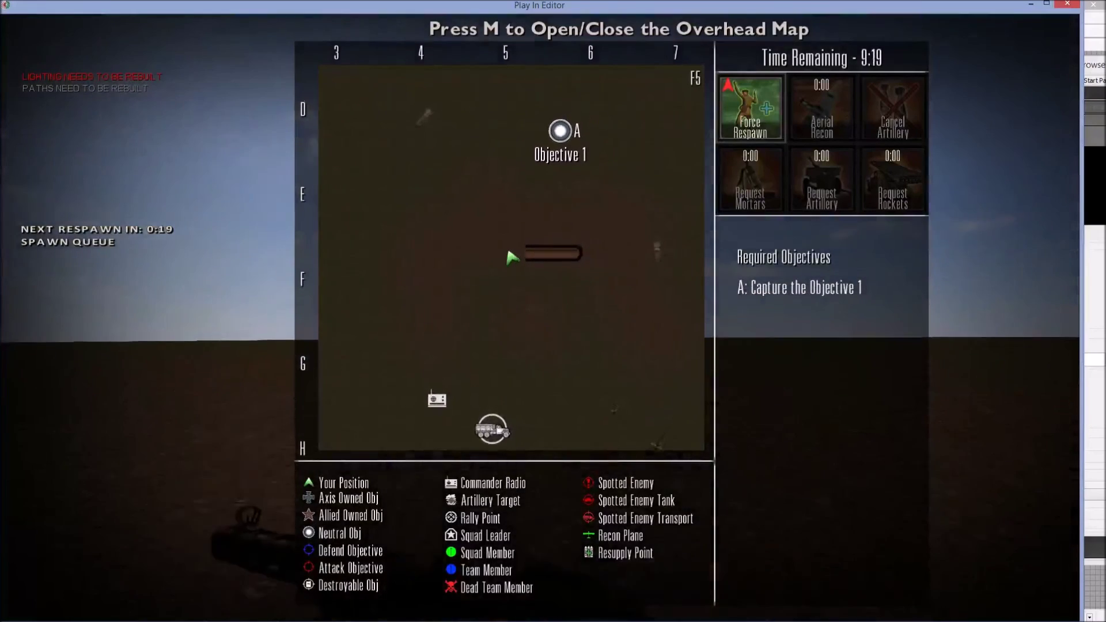
{"action": "key", "text": "w"}
{"action": "key", "text": "m"}
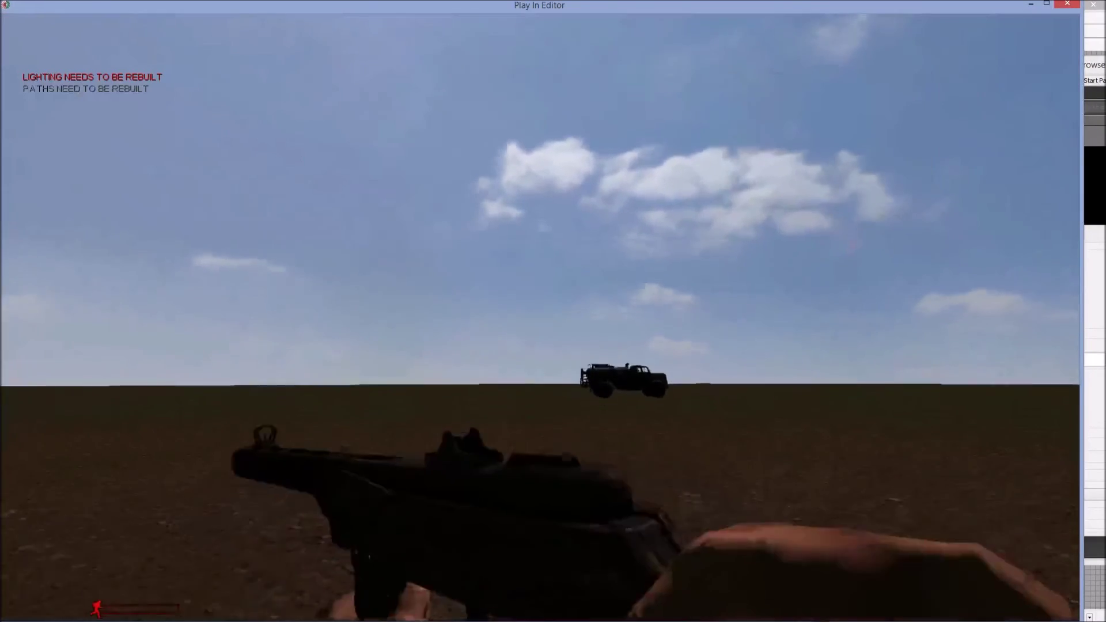
{"action": "key", "text": "m"}
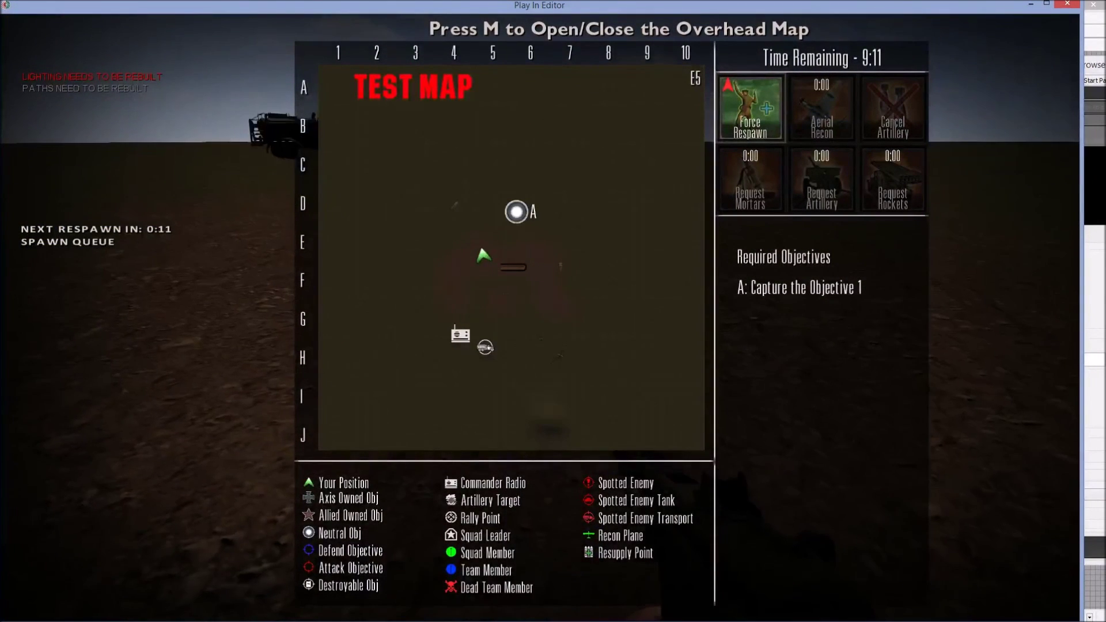
{"action": "key", "text": "m"}
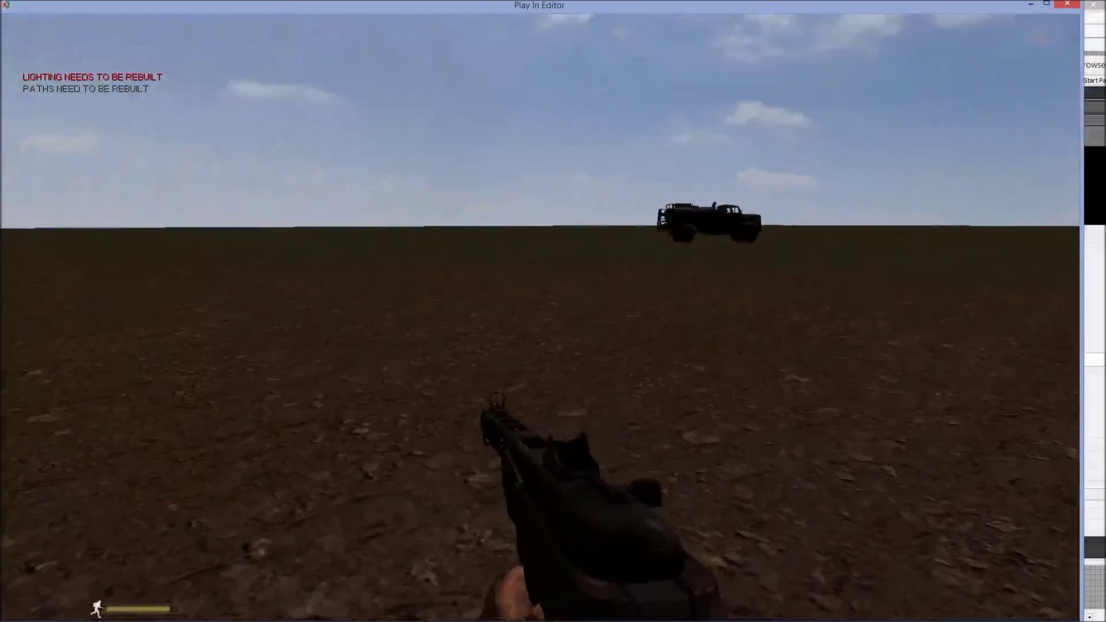
- Sprint up to the fuel truck and past it across the open terrain
{"action": "key", "text": "shift+w"}
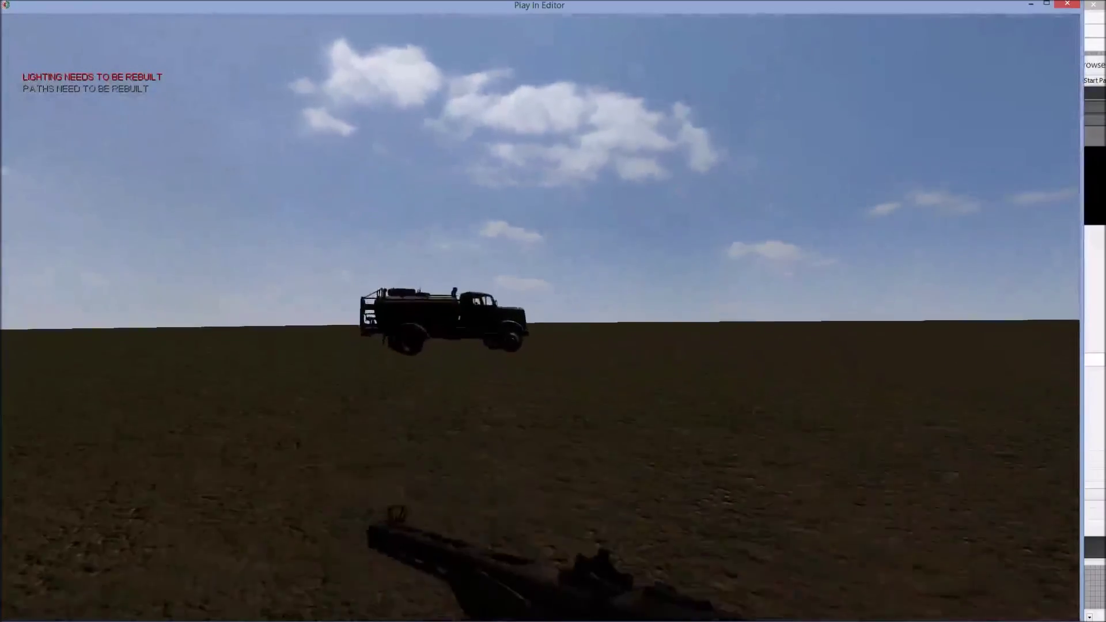
{"action": "key", "text": "shift+w"}
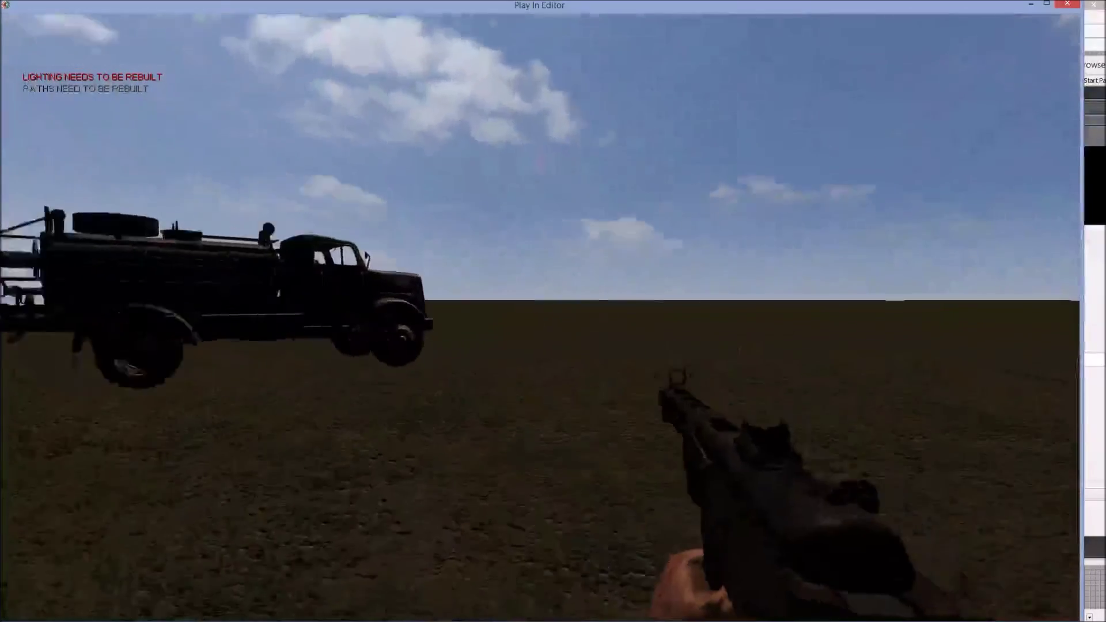
{"action": "key", "text": "w"}
{"action": "left_click", "coordinate": [540, 317]}
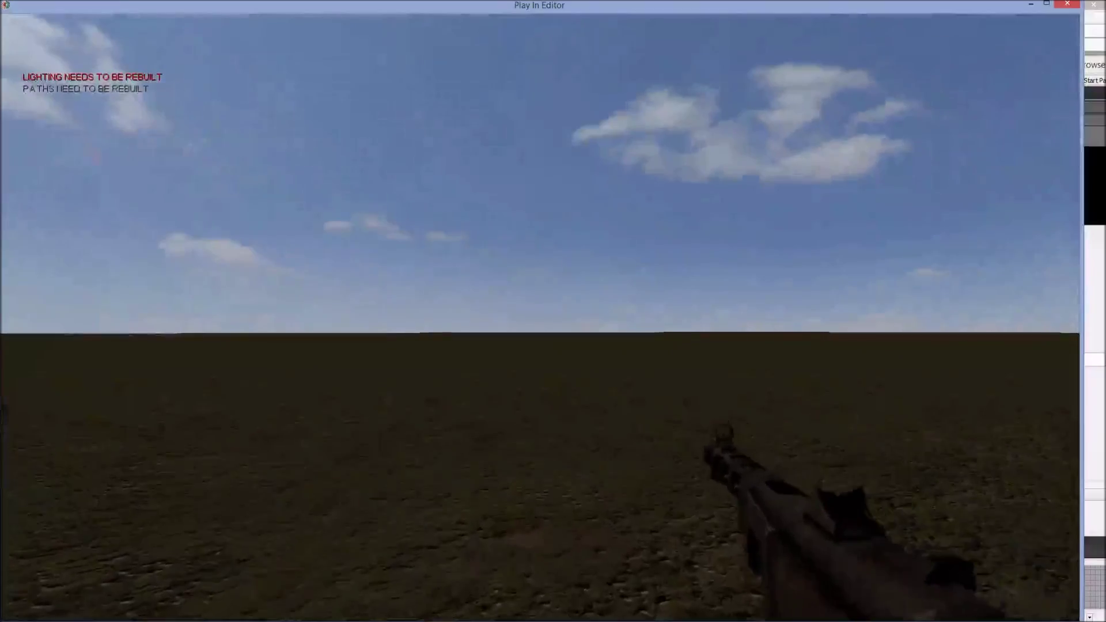